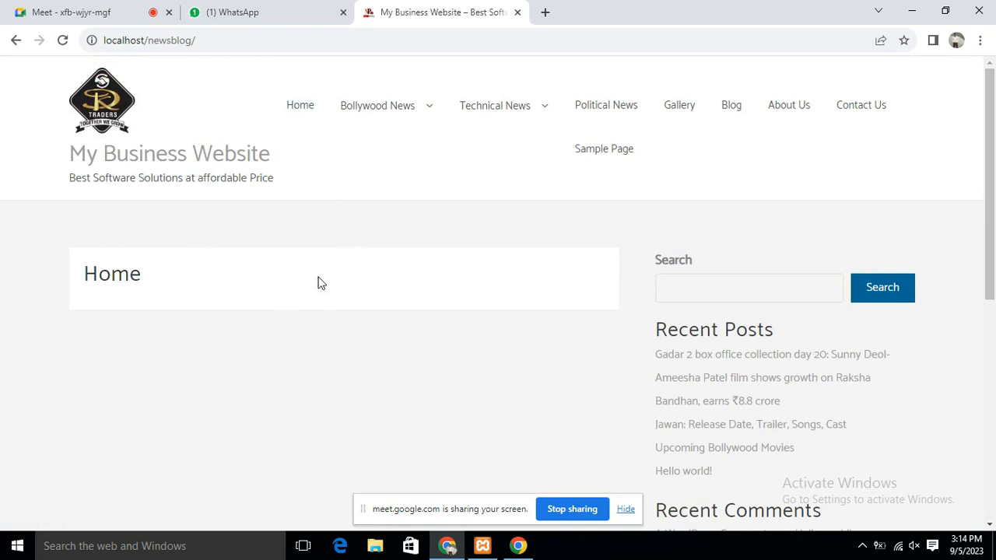
# Scroll the Home page, then go to the Gallery page from the navigation menu
pyautogui.scroll(-5, 335, 319)
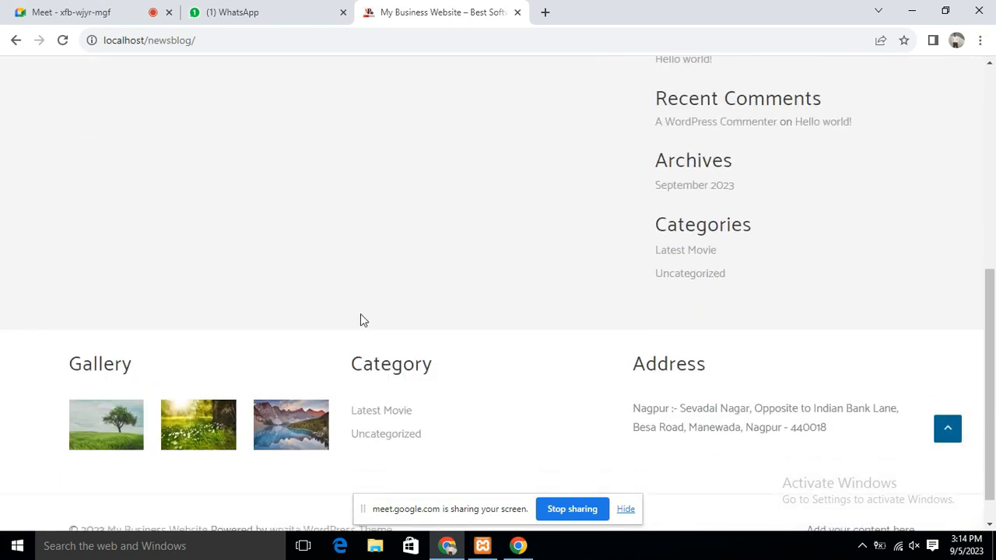
pyautogui.scroll(6, 372, 319)
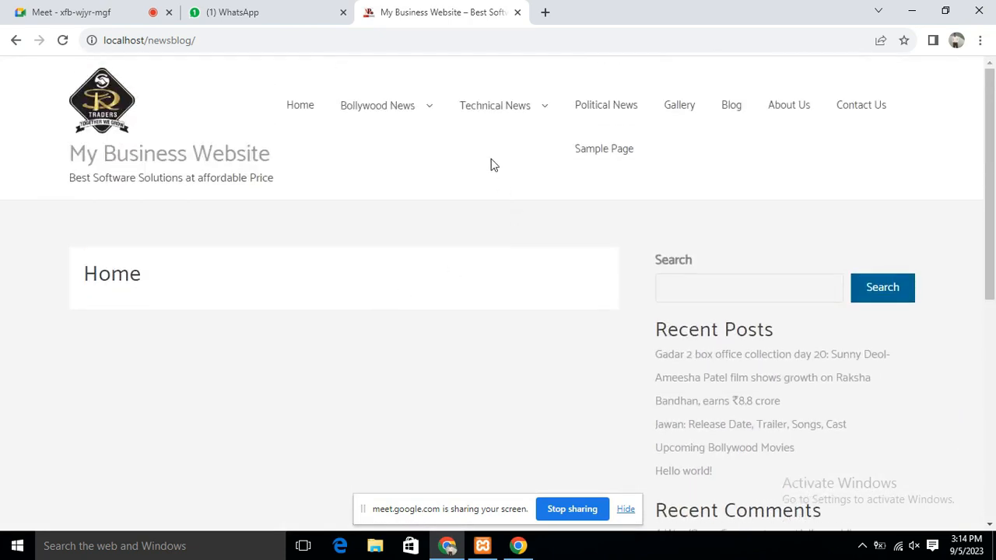
pyautogui.moveTo(380, 102)
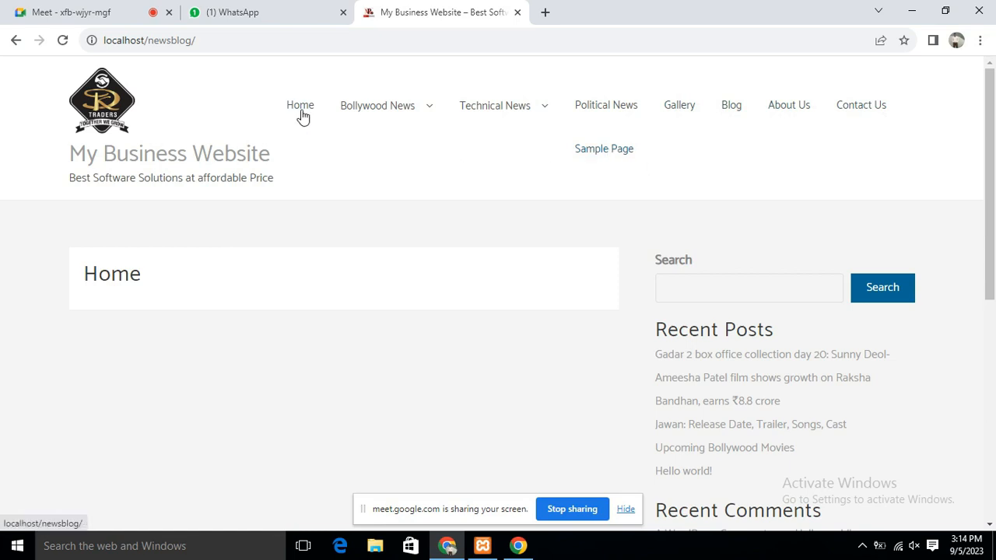
pyautogui.click(679, 109)
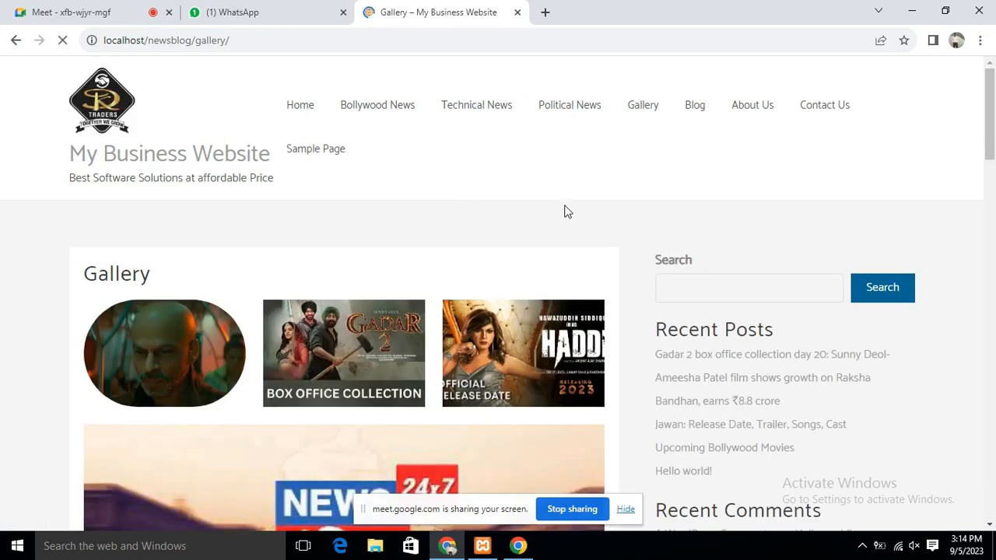
# Enlarge the Gadar 2 image and page through to the Haddi poster, then close the viewer
pyautogui.scroll(-2, 562, 214)
pyautogui.scroll(2, 627, 327)
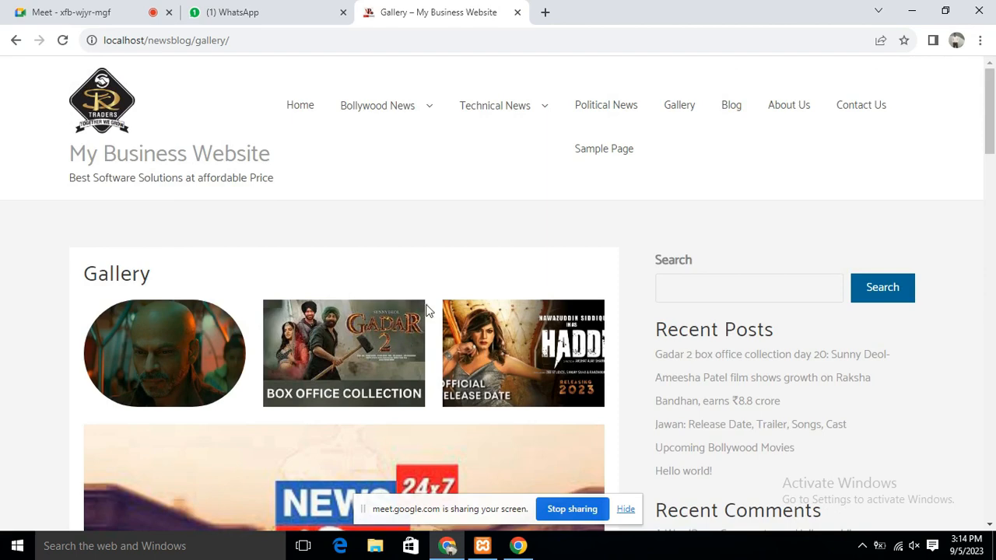
pyautogui.scroll(-3, 463, 303)
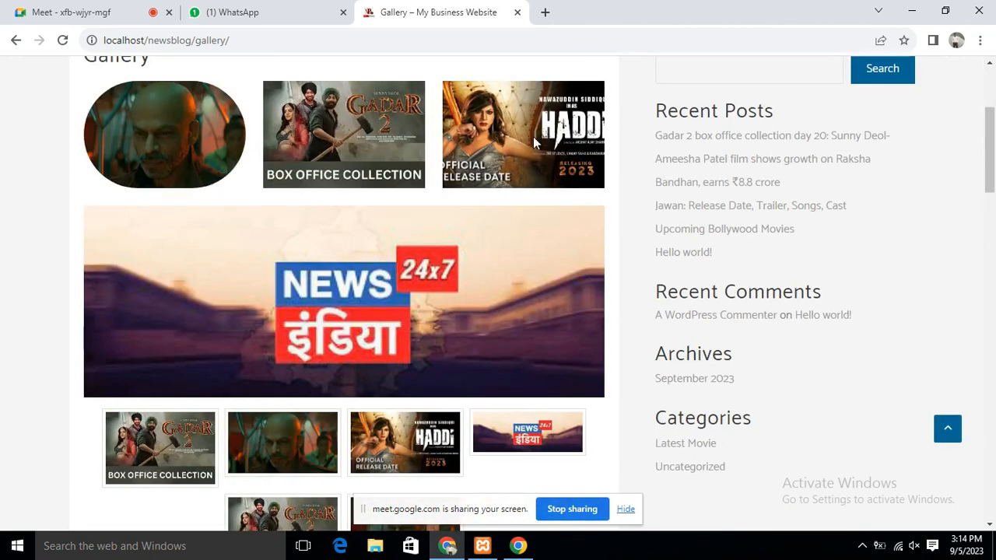
pyautogui.scroll(-2, 537, 196)
pyautogui.scroll(1, 498, 196)
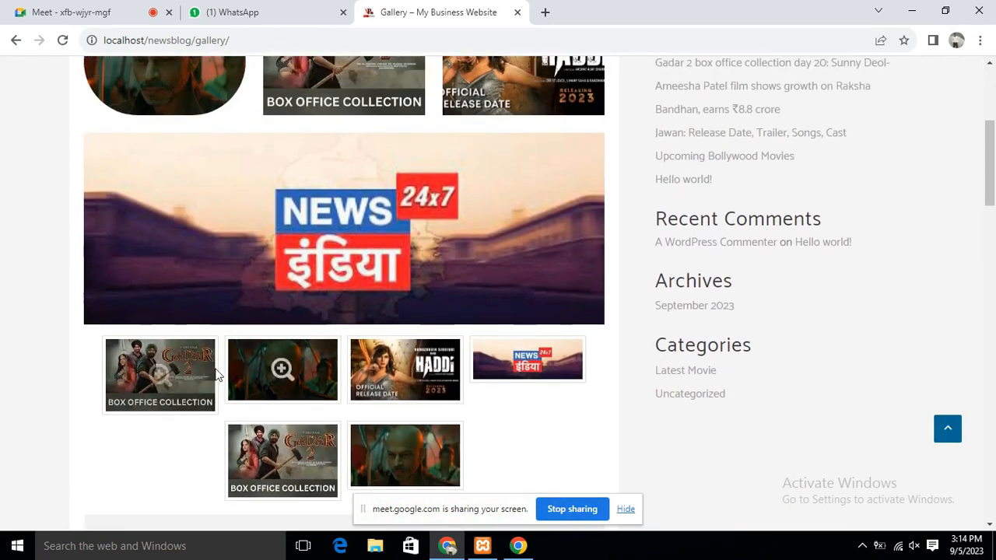
pyautogui.click(170, 368)
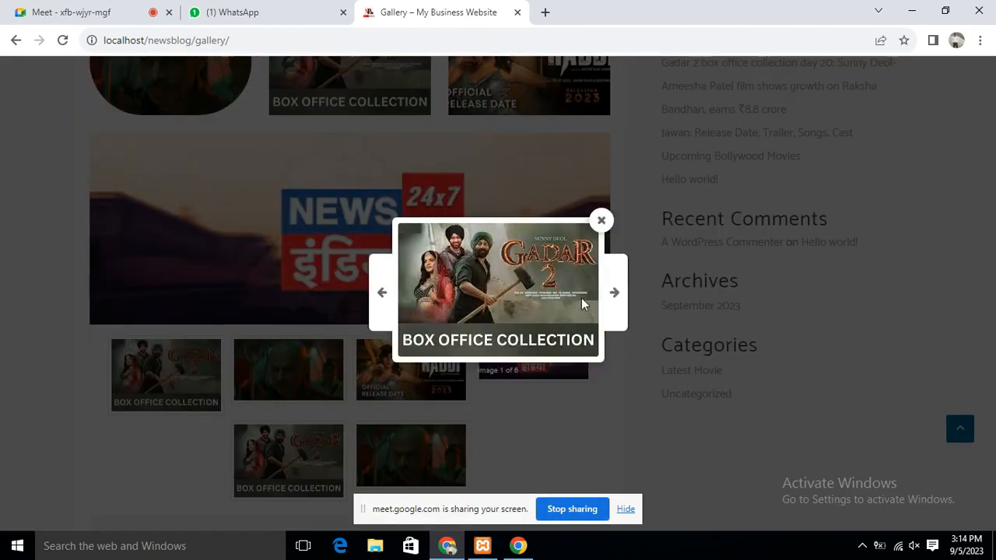
pyautogui.click(615, 295)
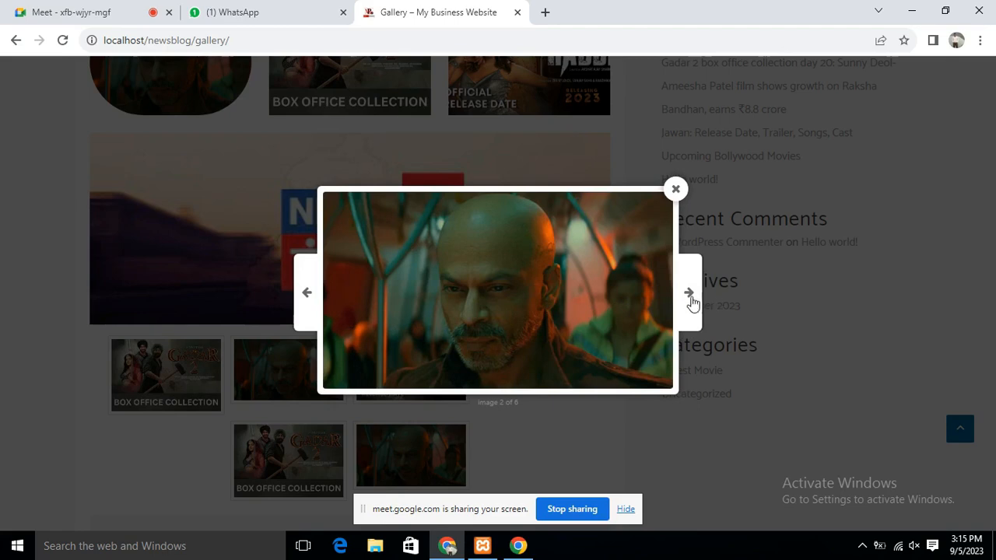
pyautogui.click(690, 301)
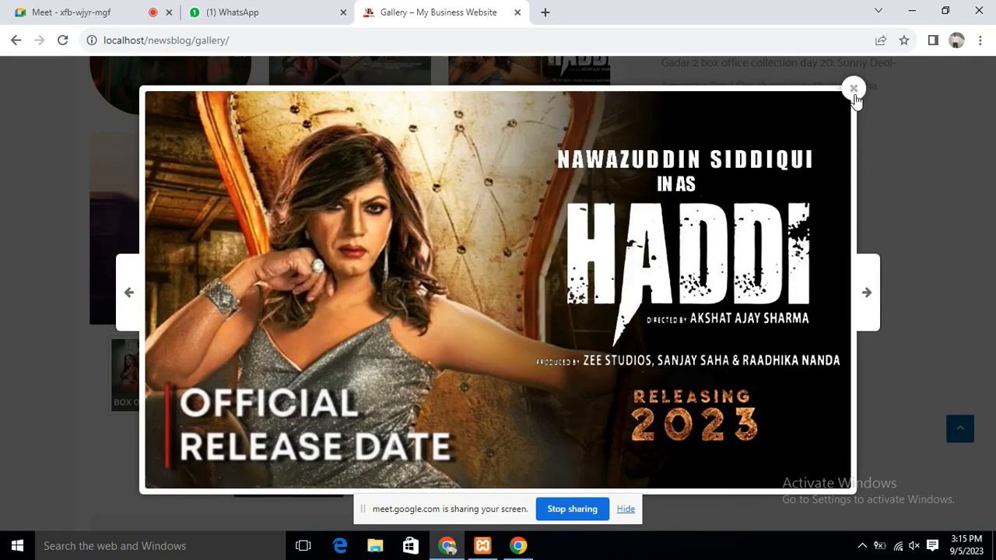
pyautogui.click(853, 91)
# Enlarge the tree photo and page through to image 4 of 10, then close the viewer
pyautogui.scroll(-1, 537, 366)
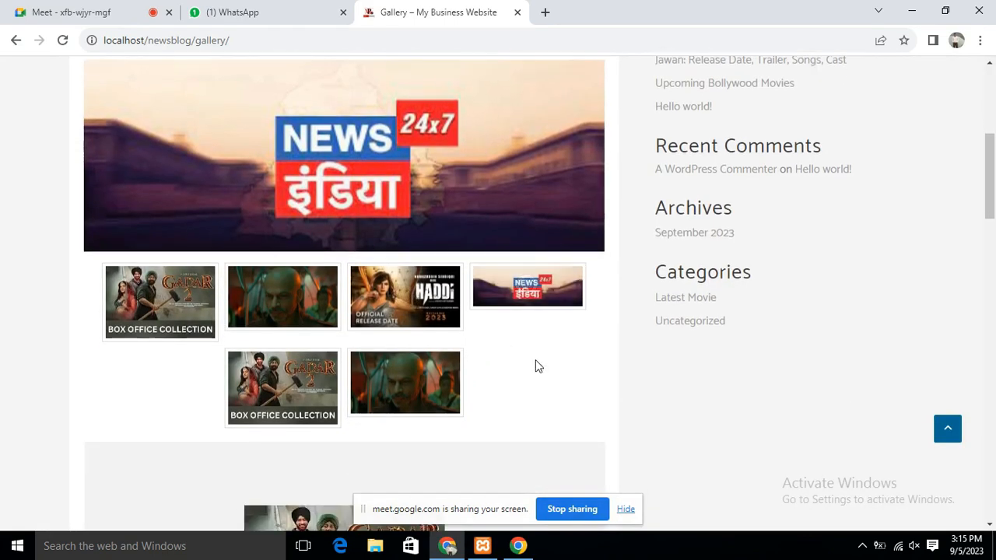
pyautogui.scroll(-3, 500, 343)
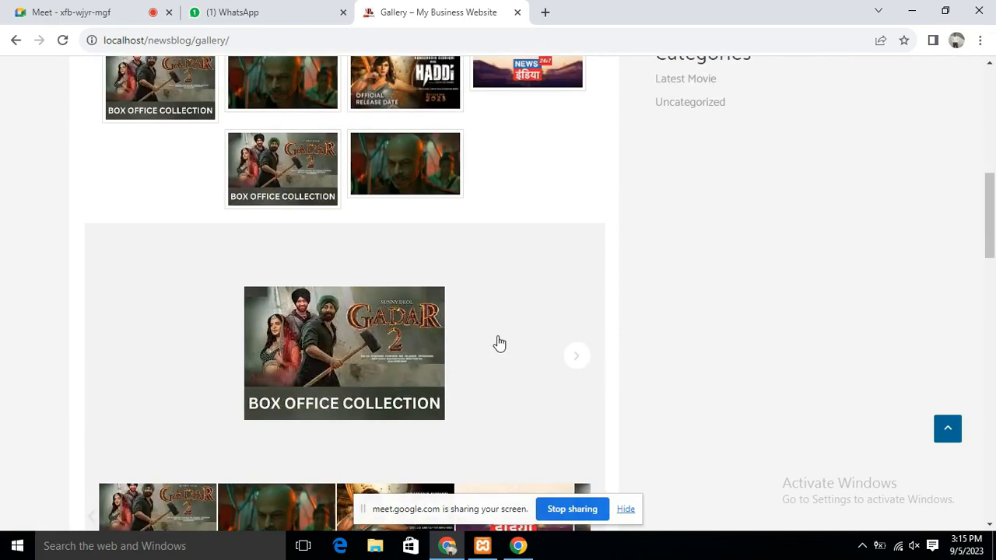
pyautogui.scroll(-6, 499, 343)
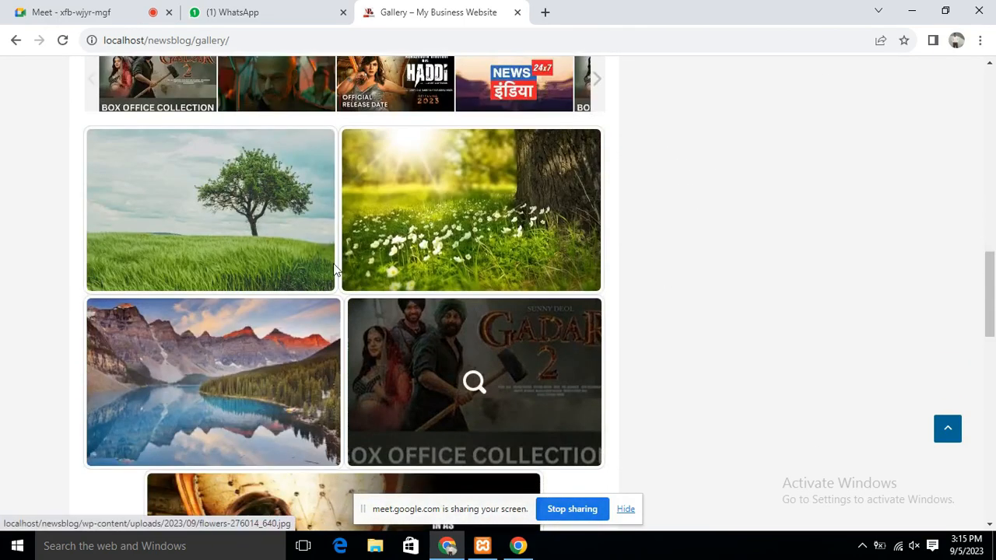
pyautogui.click(236, 213)
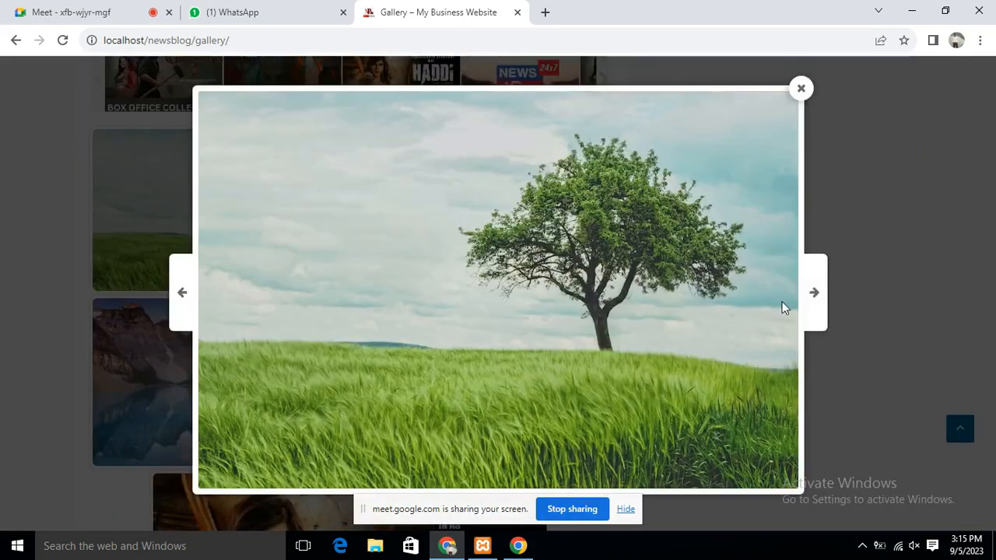
pyautogui.click(817, 296)
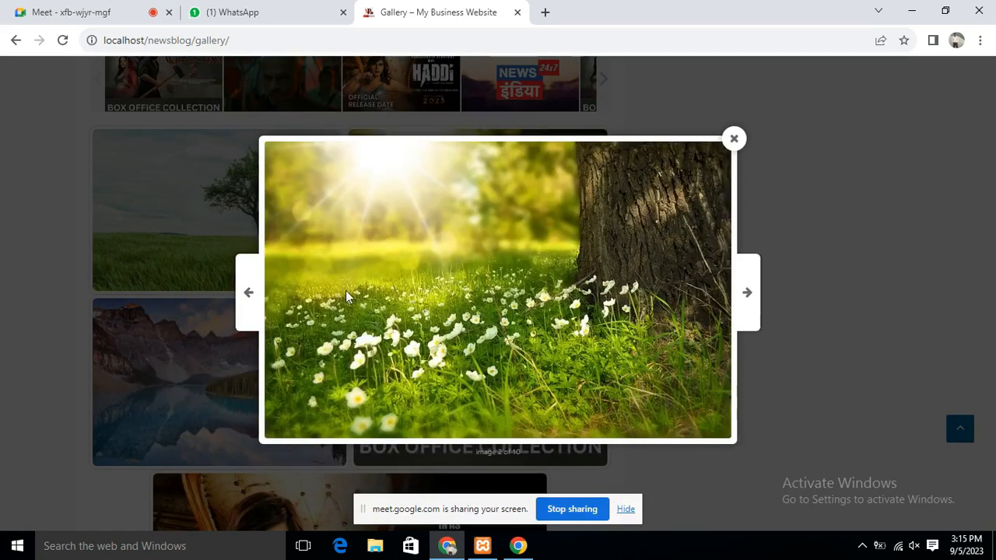
pyautogui.click(749, 296)
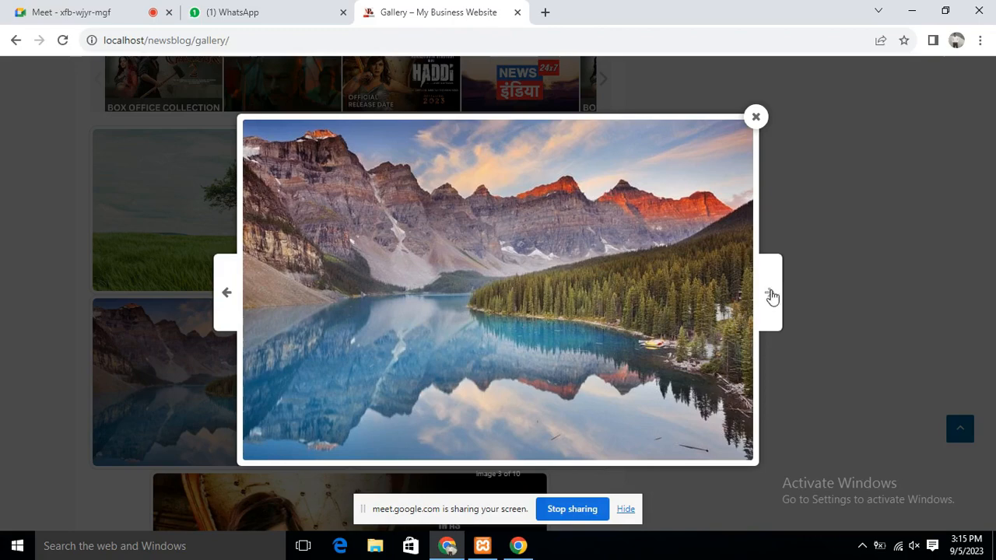
pyautogui.click(770, 295)
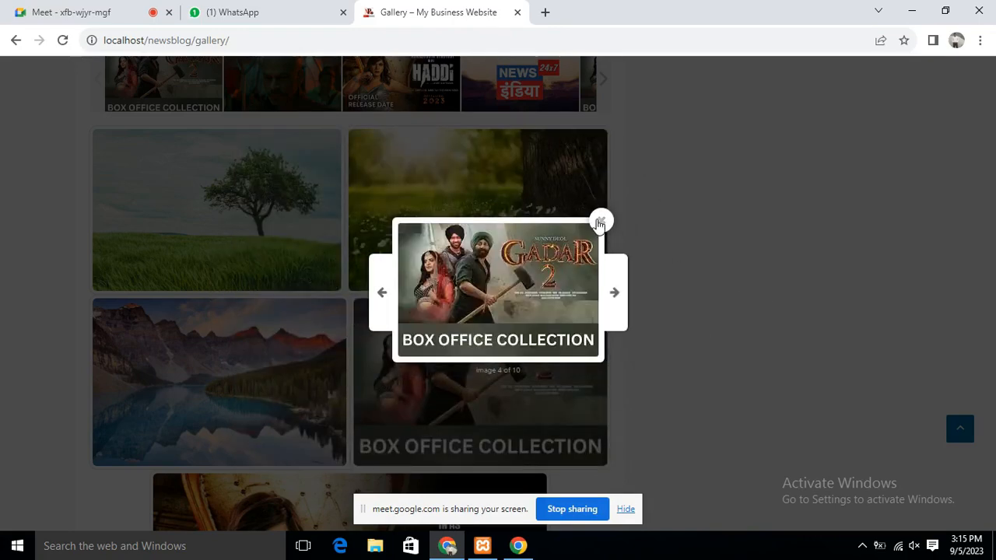
pyautogui.click(600, 224)
pyautogui.scroll(-10, 511, 291)
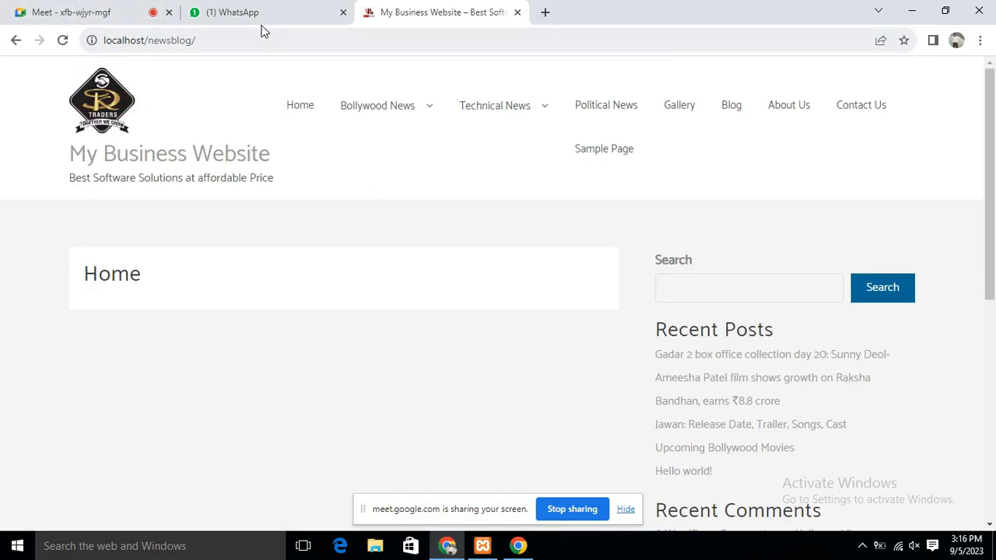
pyautogui.scroll(-4, 518, 295)
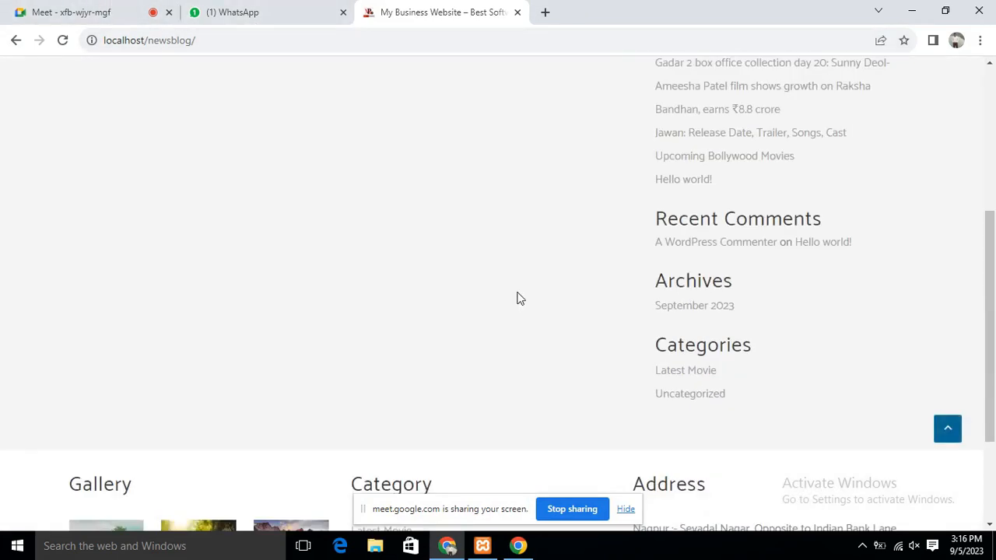
pyautogui.scroll(4, 519, 299)
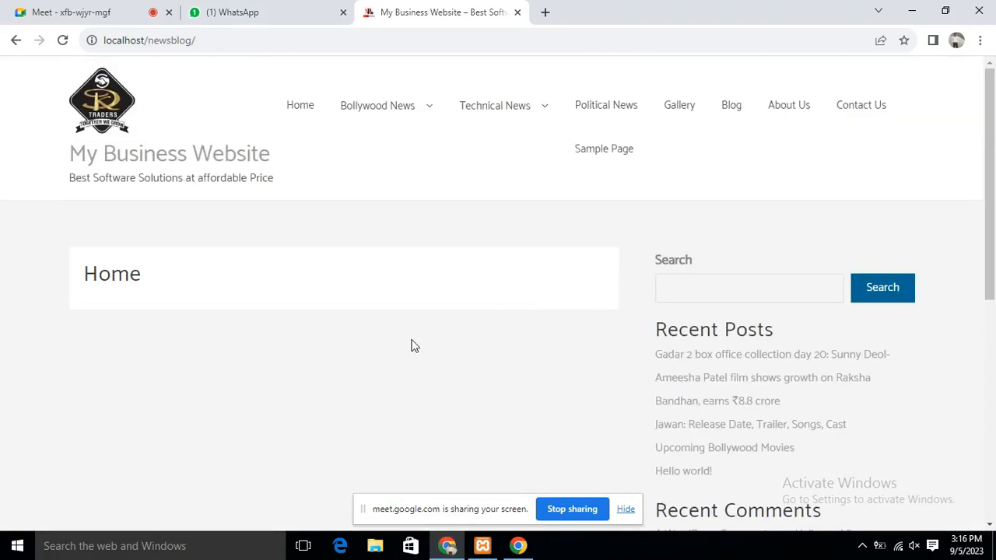
pyautogui.moveTo(555, 122)
pyautogui.scroll(-6, 611, 452)
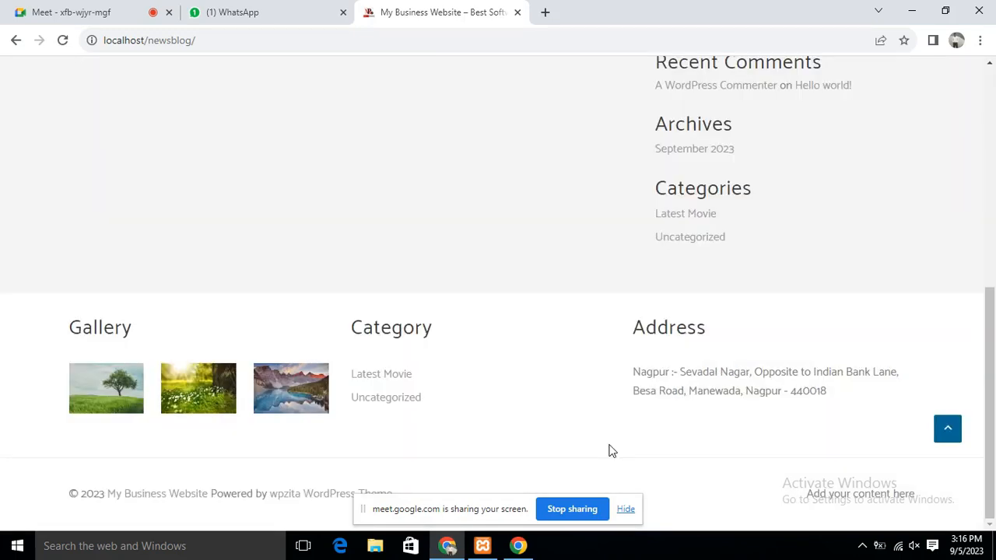
pyautogui.scroll(5, 442, 221)
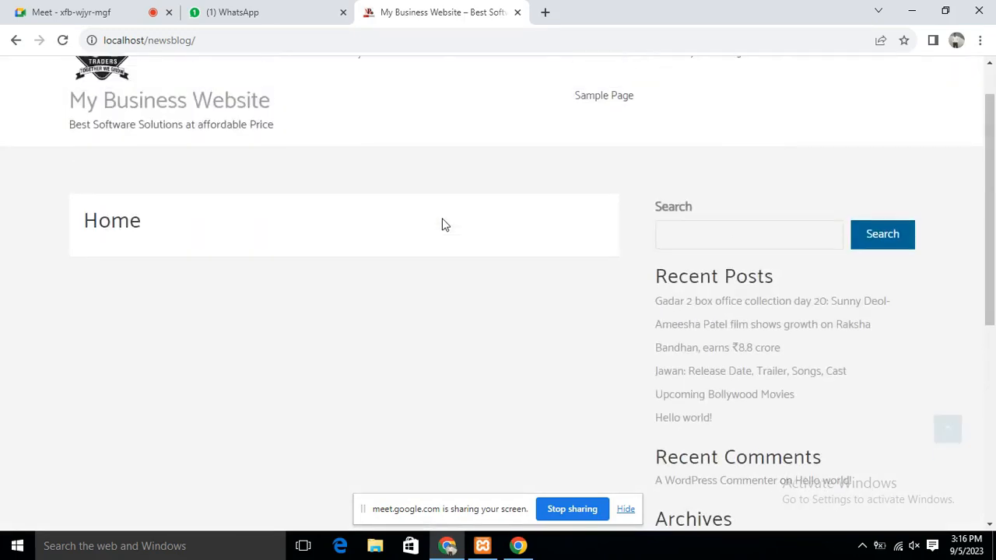
pyautogui.scroll(1, 445, 225)
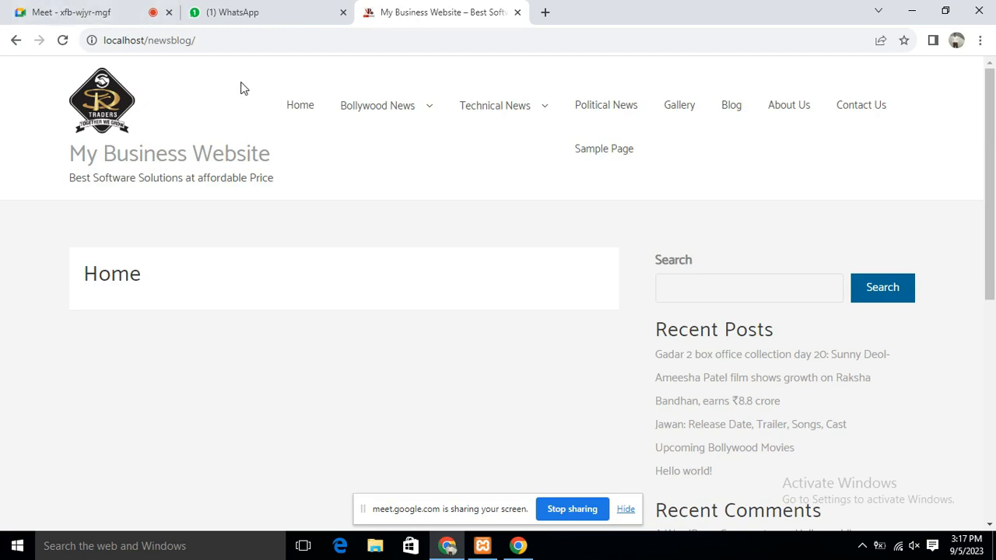
# Load localhost/newsblog/wp-admin from the address bar to reach the login page
pyautogui.click(274, 43)
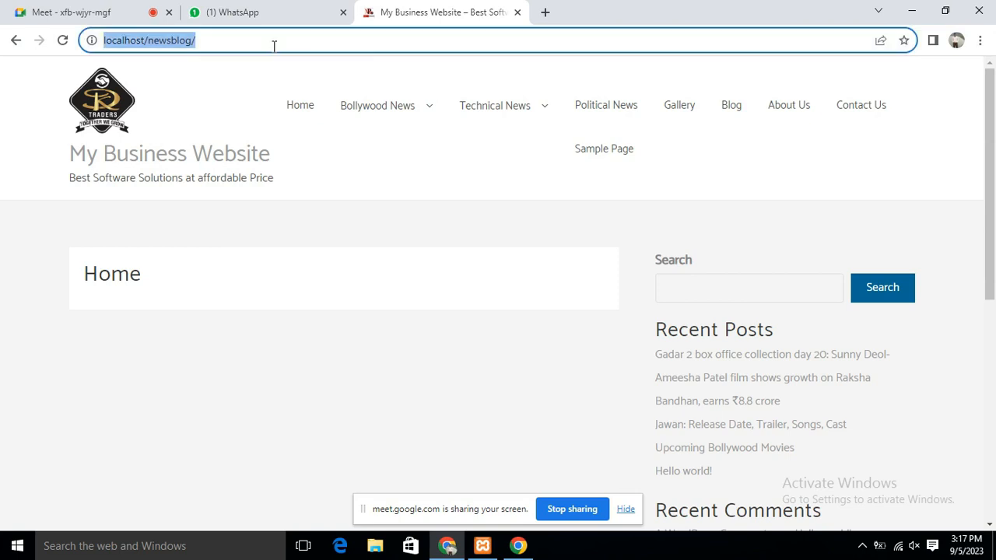
pyautogui.click(273, 45)
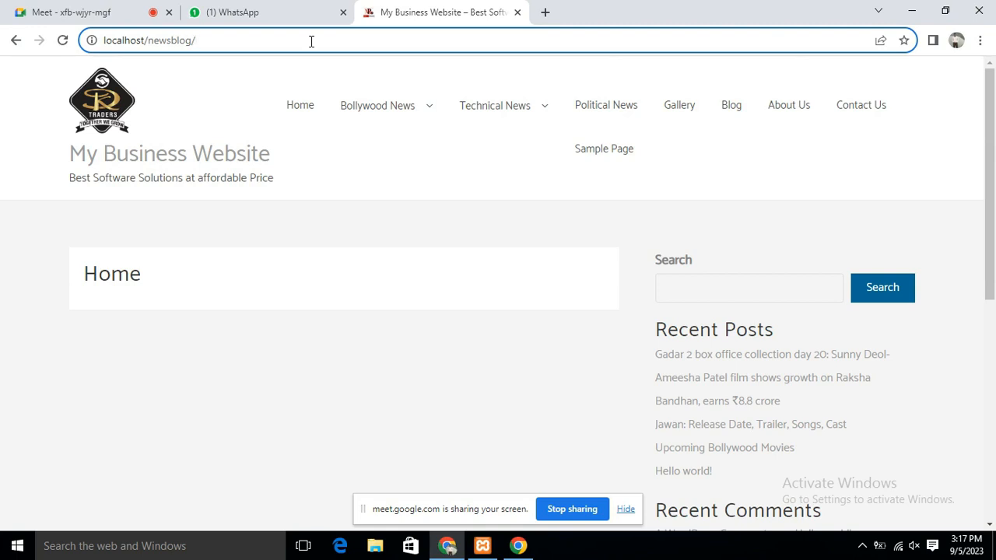
pyautogui.write('2')
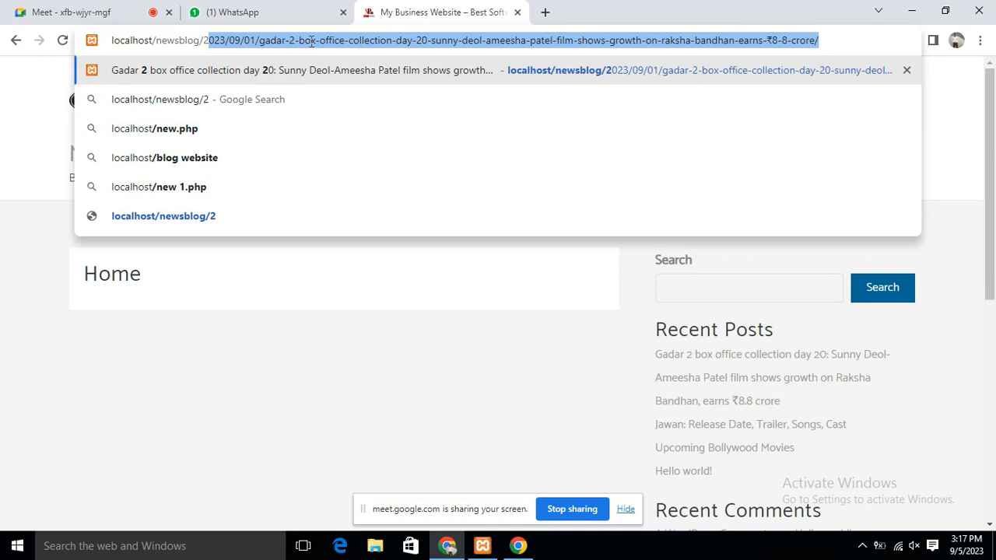
pyautogui.press('BackSpace')
pyautogui.press('BackSpace')
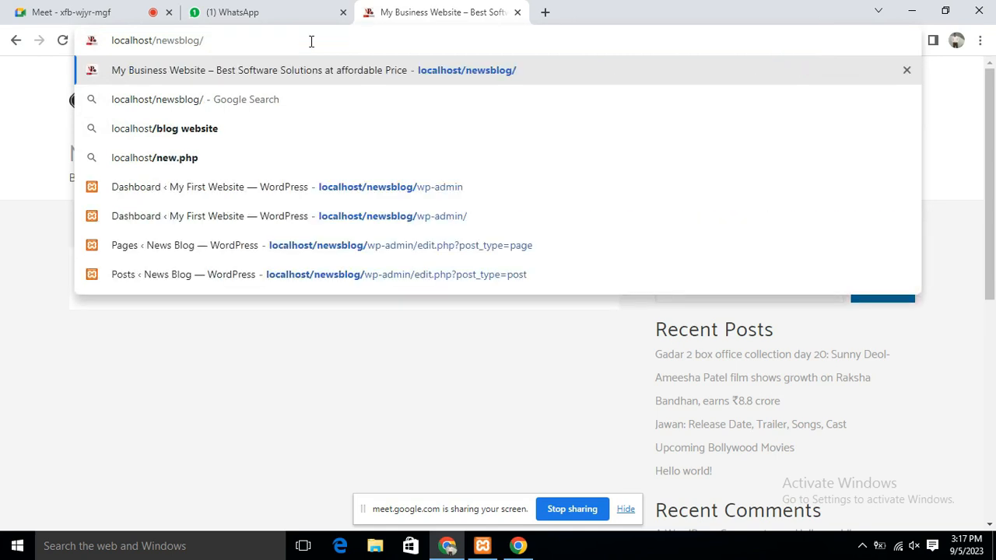
pyautogui.write('wp')
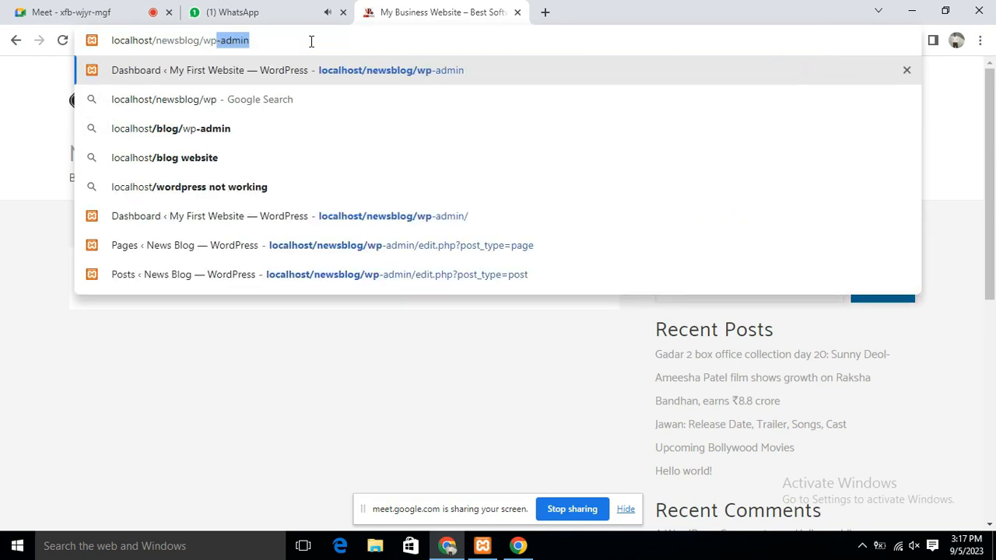
pyautogui.press('Right')
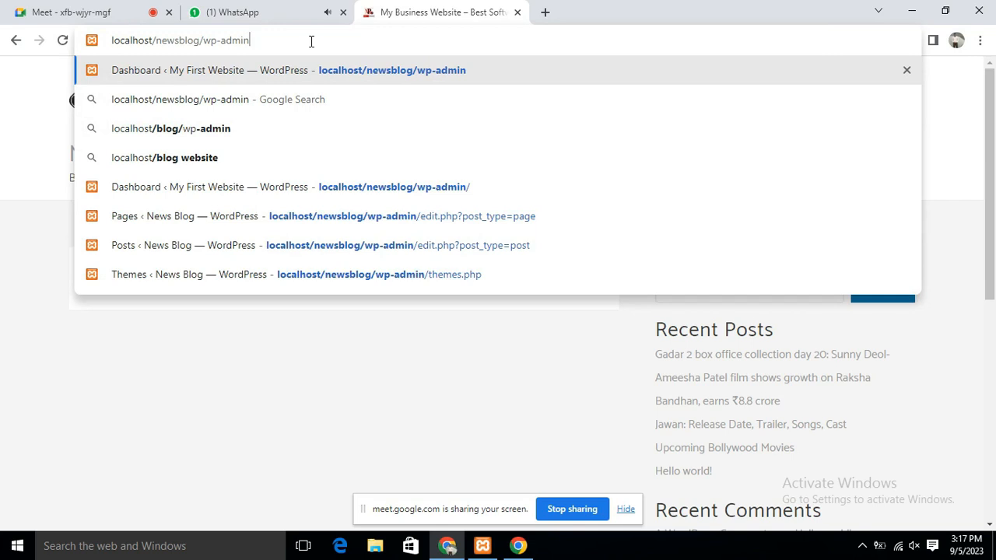
pyautogui.press('Return')
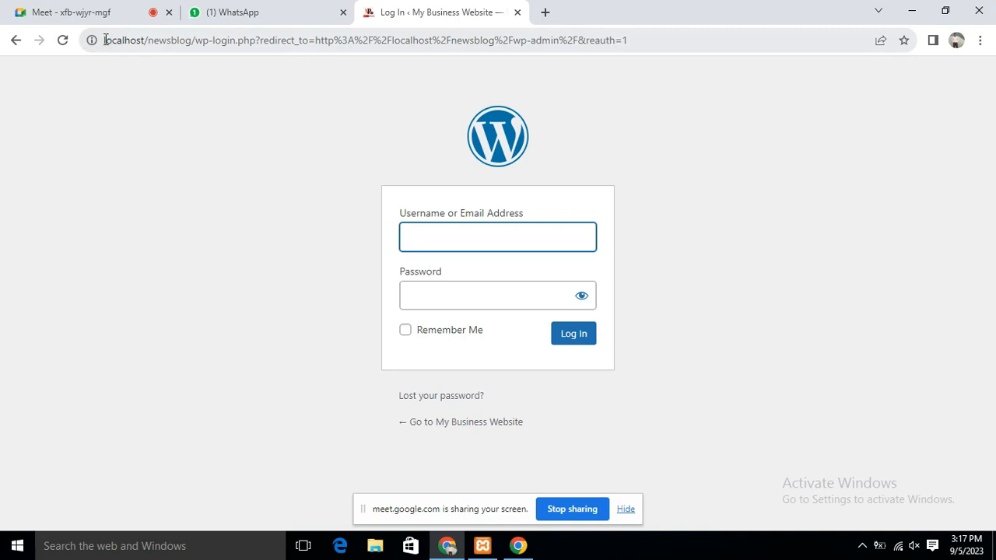
# Start the username, briefly check the WhatsApp tab and dismiss a notification
pyautogui.moveTo(104, 39); pyautogui.dragTo(237, 43)
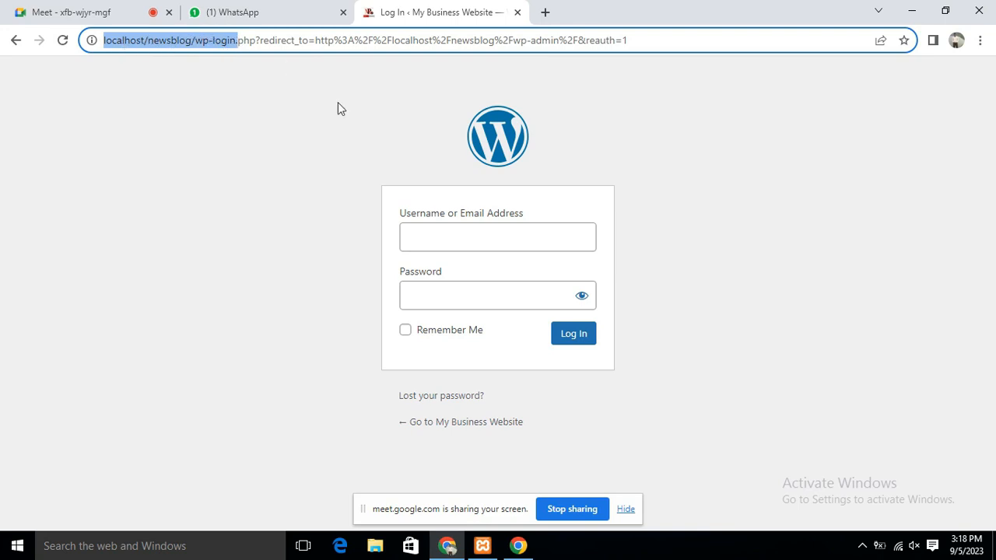
pyautogui.click(469, 235)
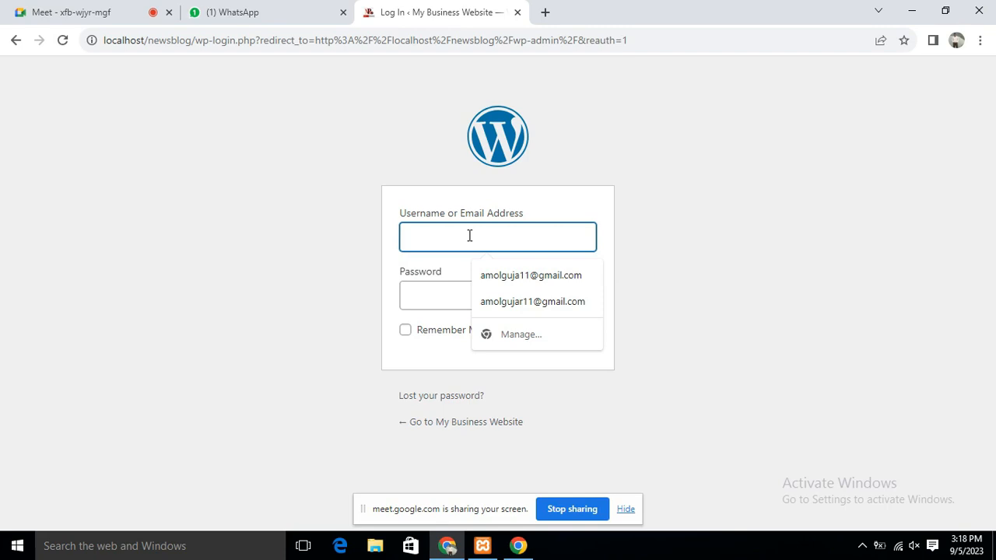
pyautogui.write('a')
pyautogui.press('BackSpace')
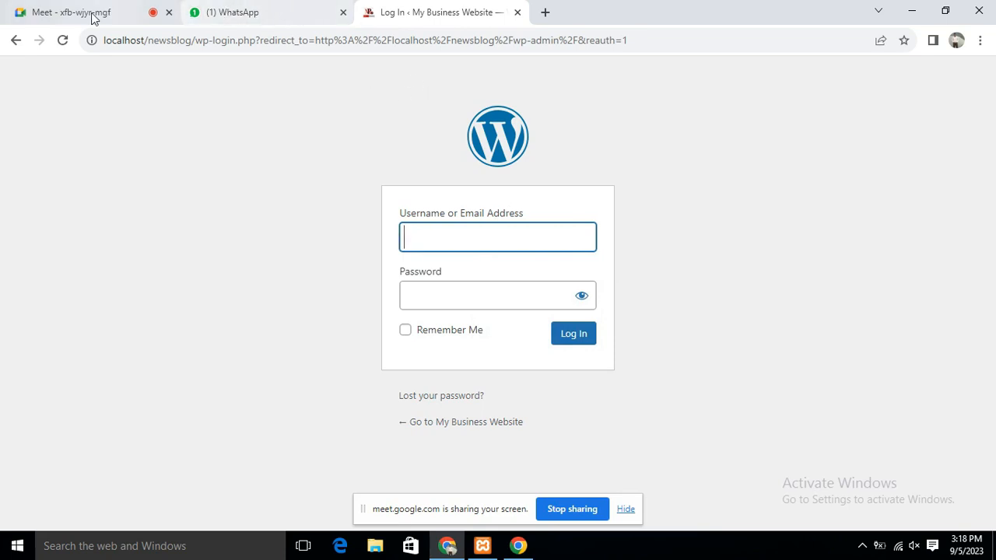
pyautogui.click(239, 15)
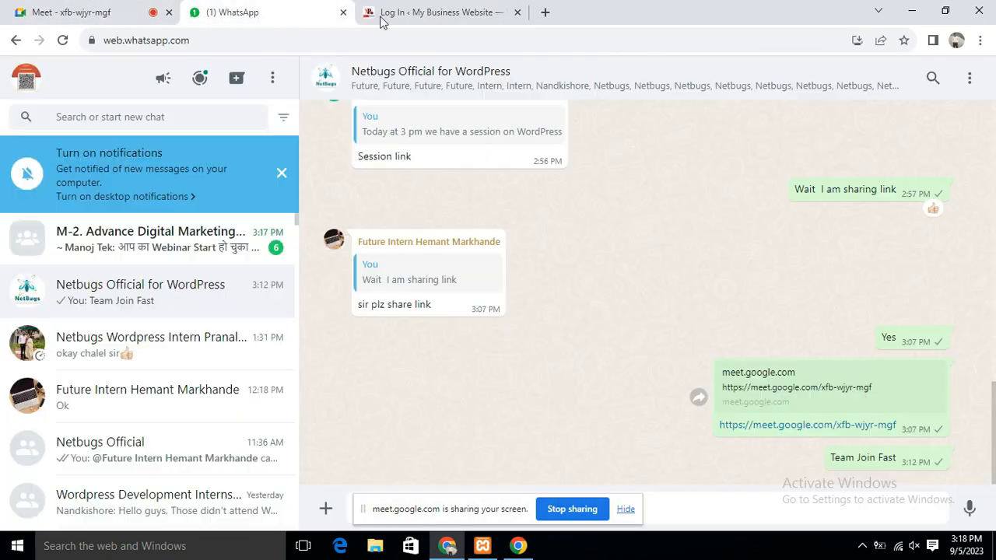
pyautogui.click(455, 15)
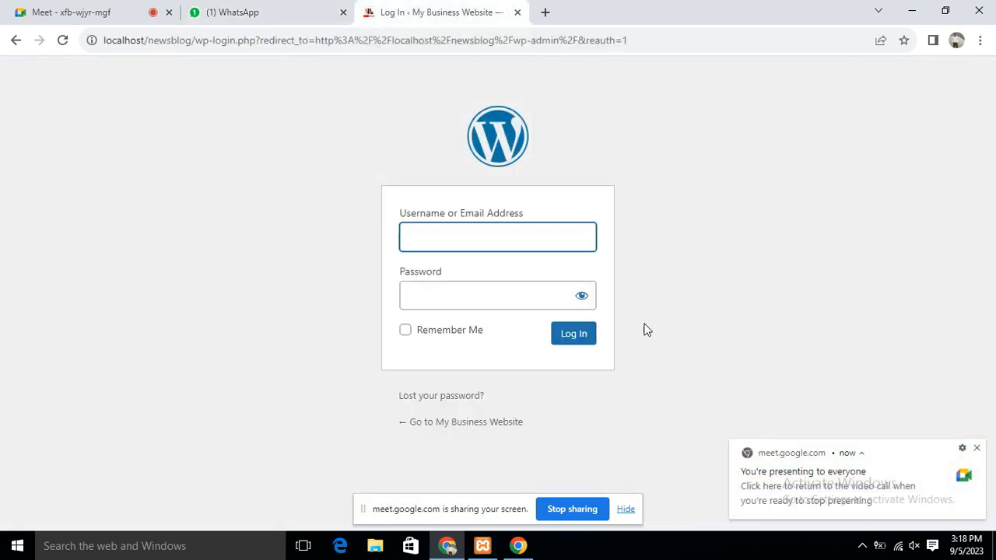
pyautogui.click(977, 449)
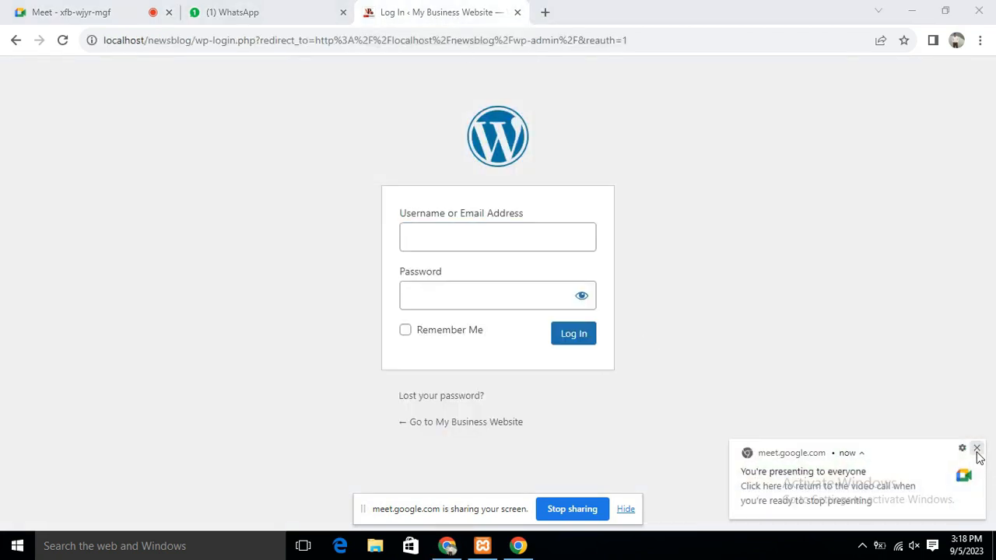
pyautogui.click(530, 231)
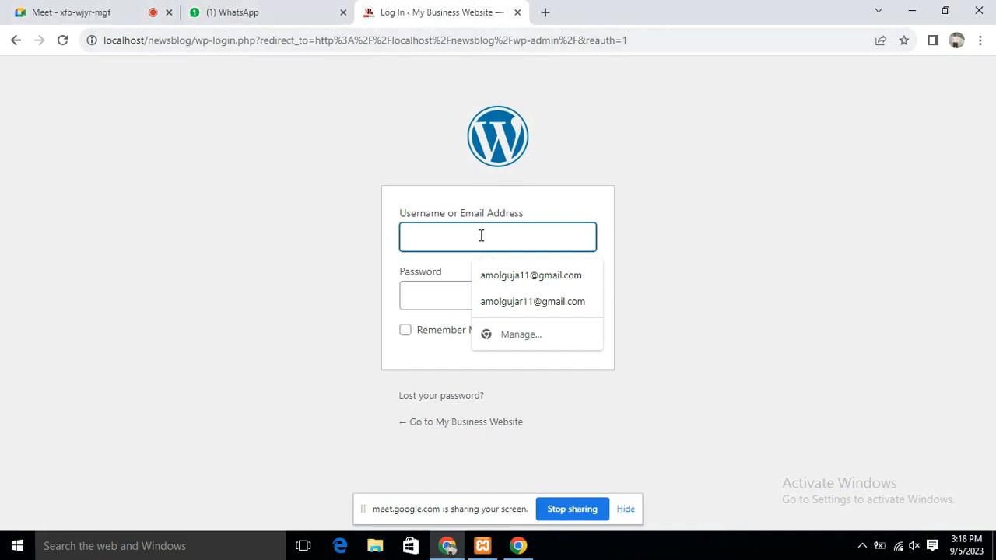
# Open localhost/newsblog in a new tab, then log in with username admin and the password
pyautogui.click(544, 12)
pyautogui.write('localhost/newsblog')
pyautogui.press('Return')
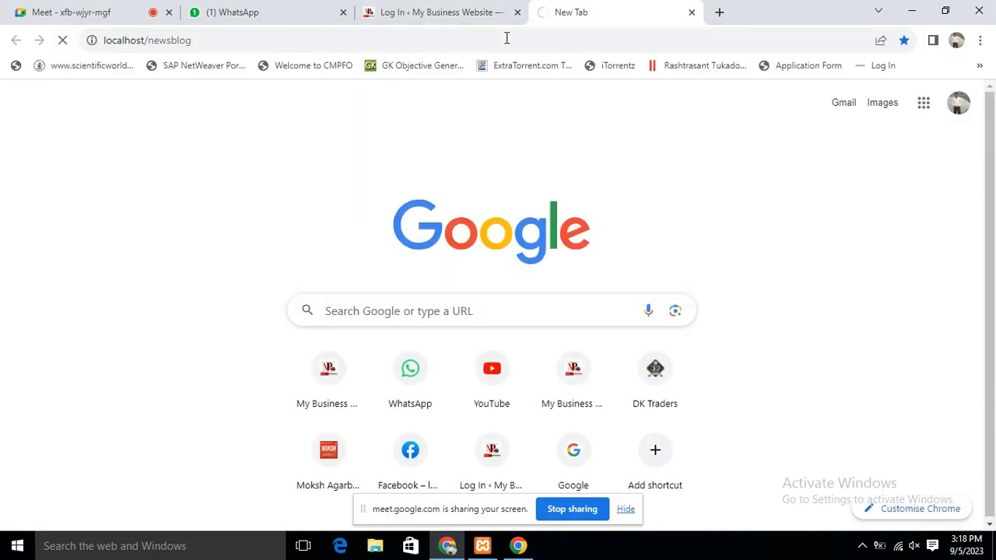
pyautogui.click(484, 14)
pyautogui.write('admin')
pyautogui.click(486, 291)
pyautogui.write('admin')
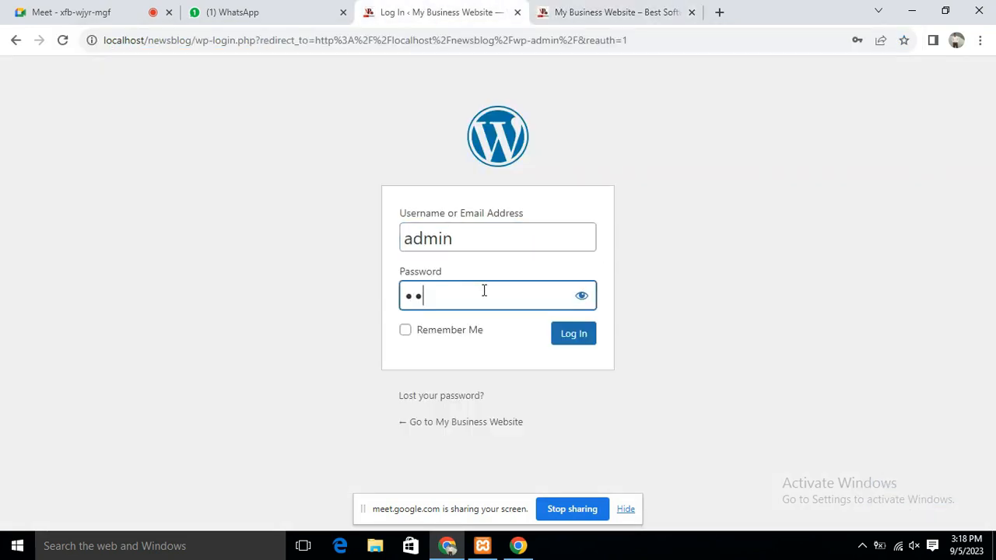
pyautogui.press('Return')
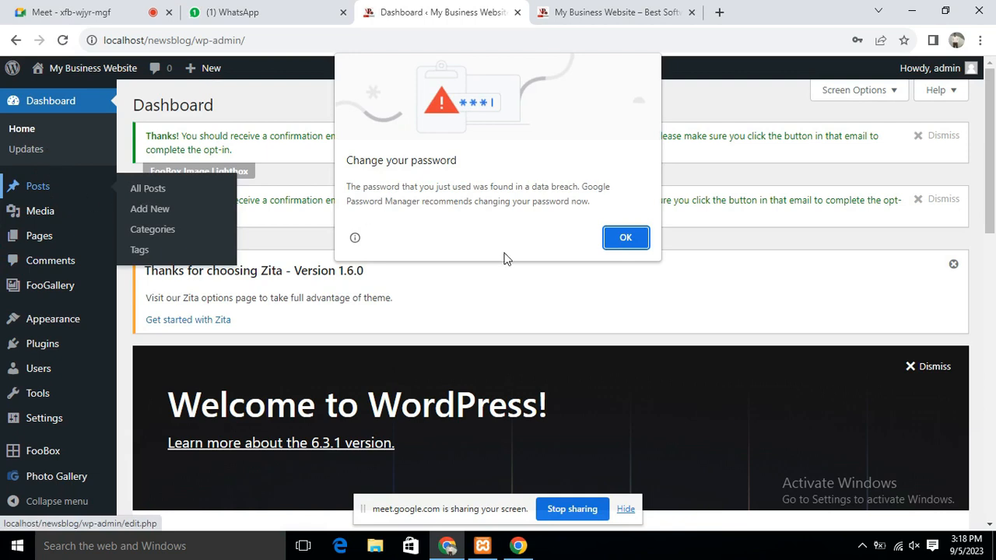
# Dismiss the password warning and open the Gadar 2 post from All Posts, then open a new tab
pyautogui.click(634, 241)
pyautogui.moveTo(44, 192)
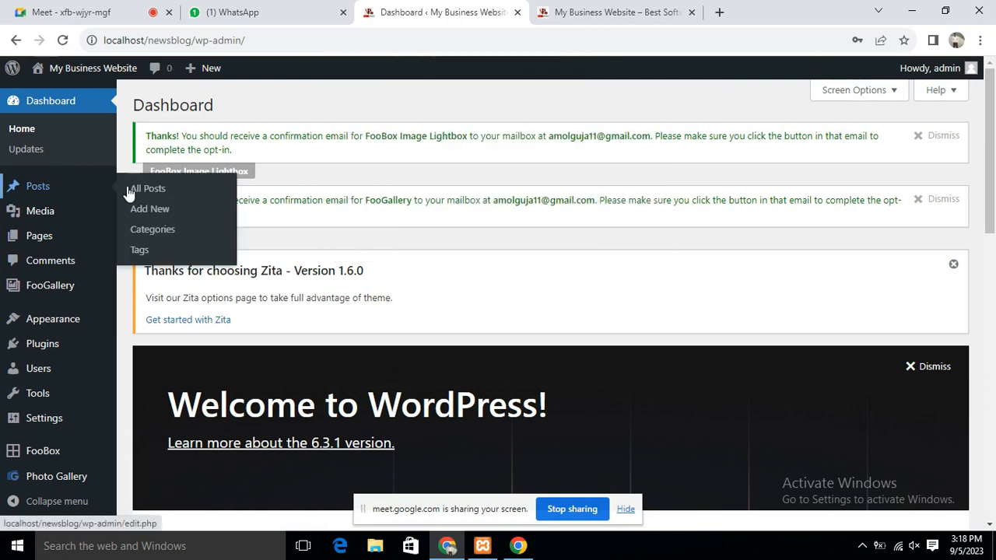
pyautogui.click(152, 189)
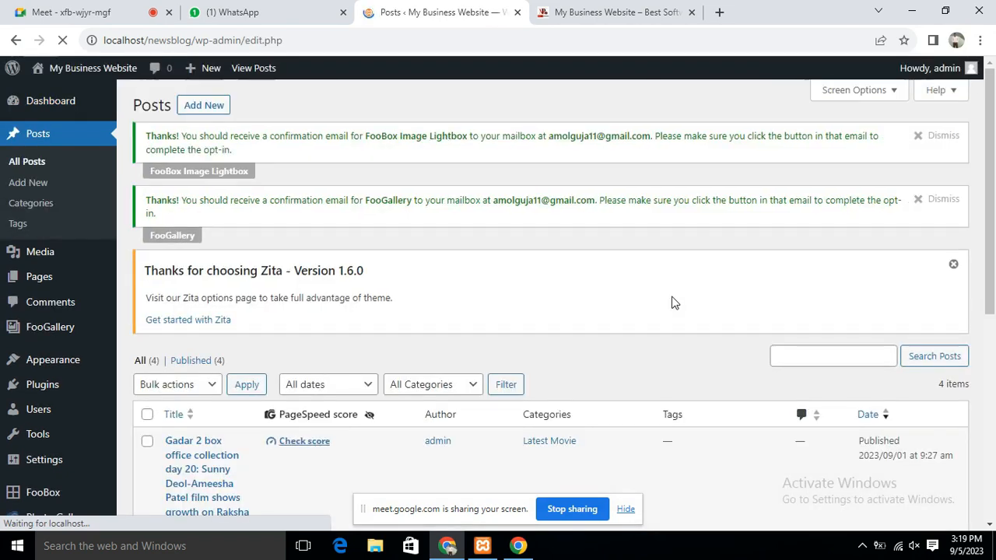
pyautogui.scroll(-5, 534, 275)
pyautogui.scroll(2, 570, 274)
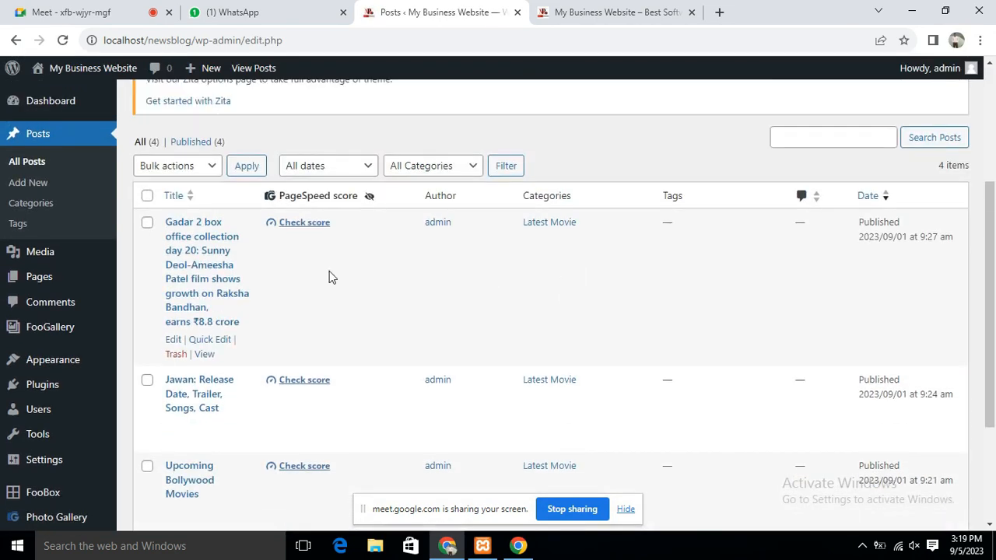
pyautogui.click(200, 242)
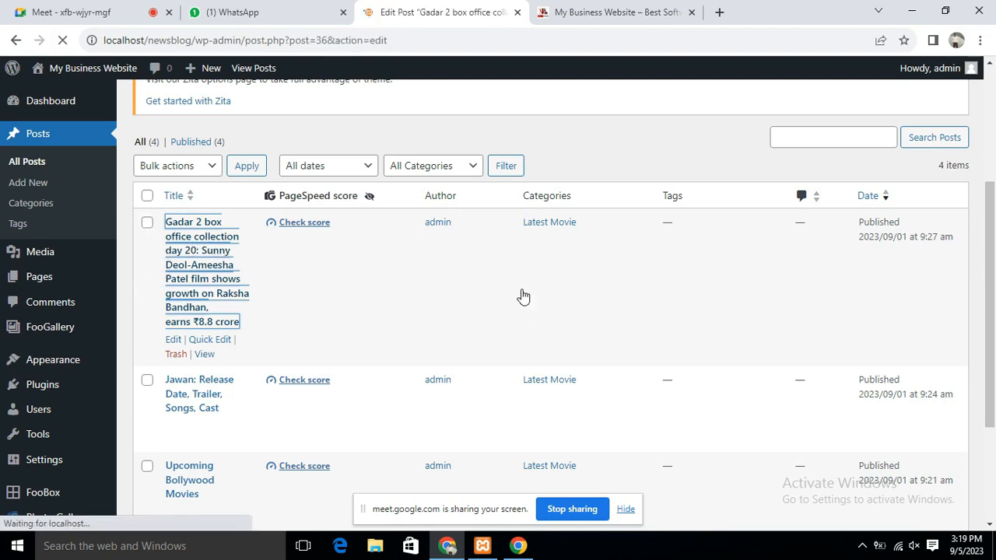
pyautogui.hotkey('ctrl', 't')
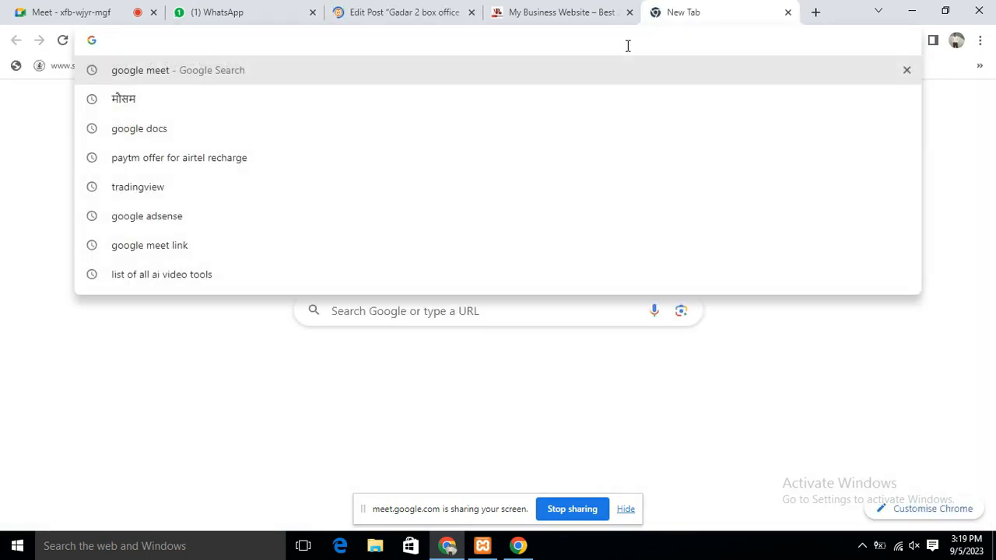
# Search 'technews' and open the Gadgets 360 crypto price article, then return to the Gadar 2 editor
pyautogui.write('technews')
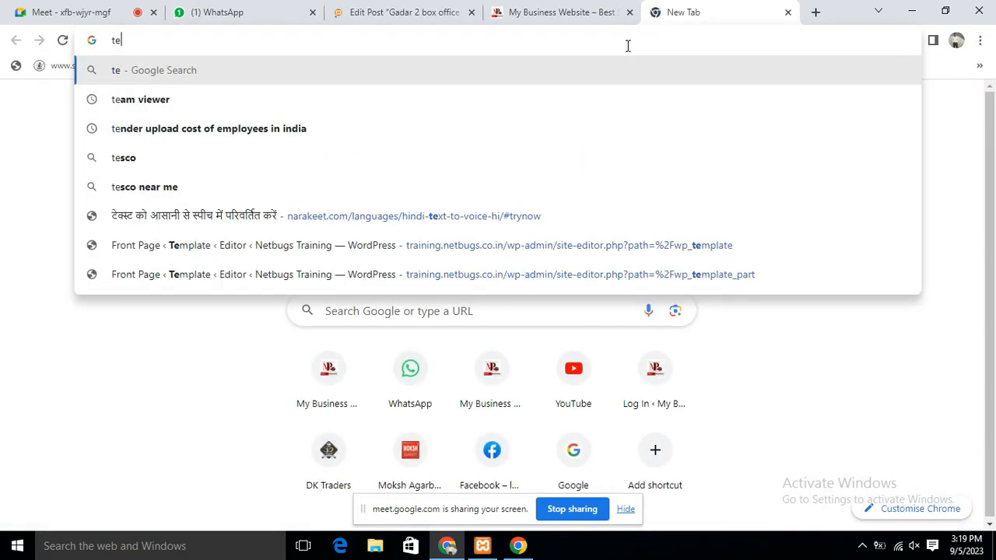
pyautogui.press('Return')
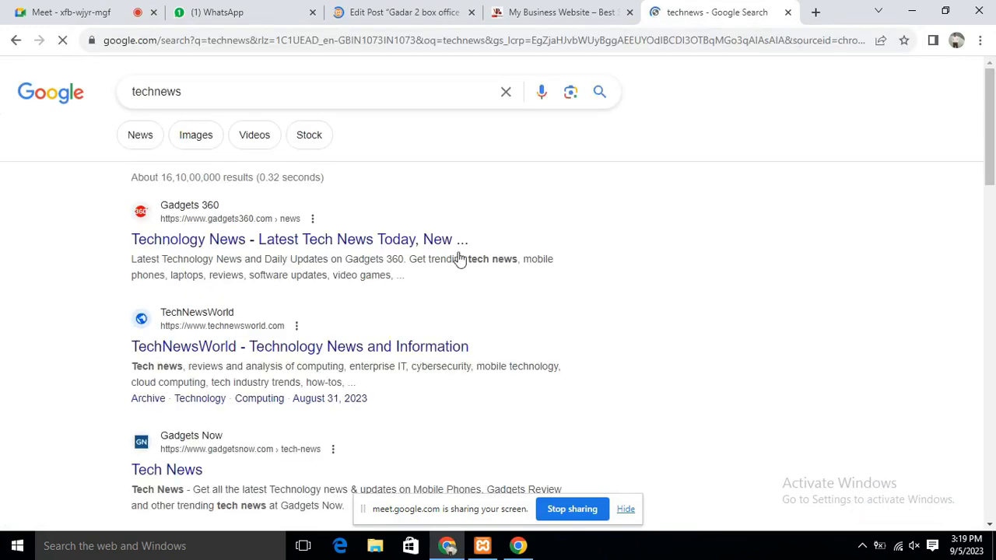
pyautogui.click(457, 239)
pyautogui.scroll(-3, 571, 249)
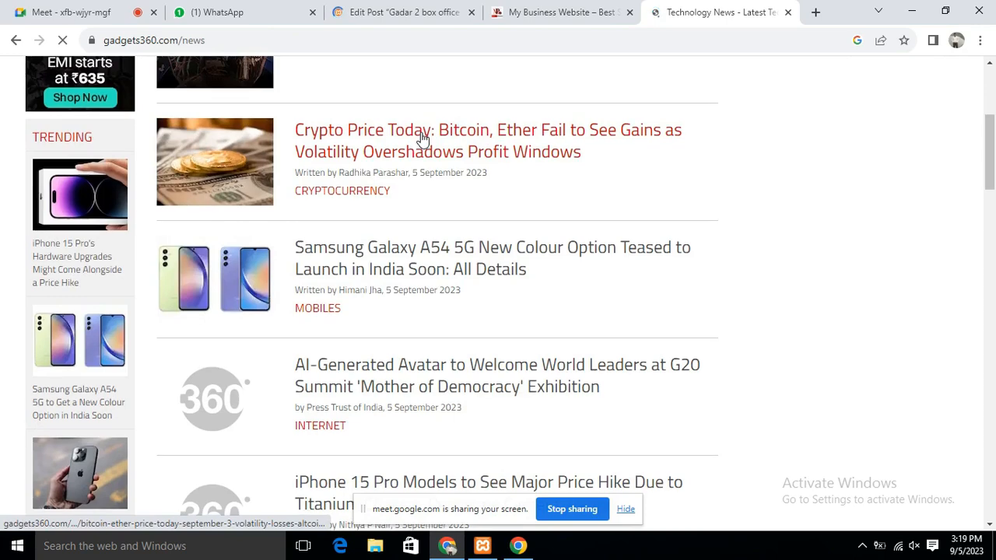
pyautogui.click(691, 119)
pyautogui.click(406, 17)
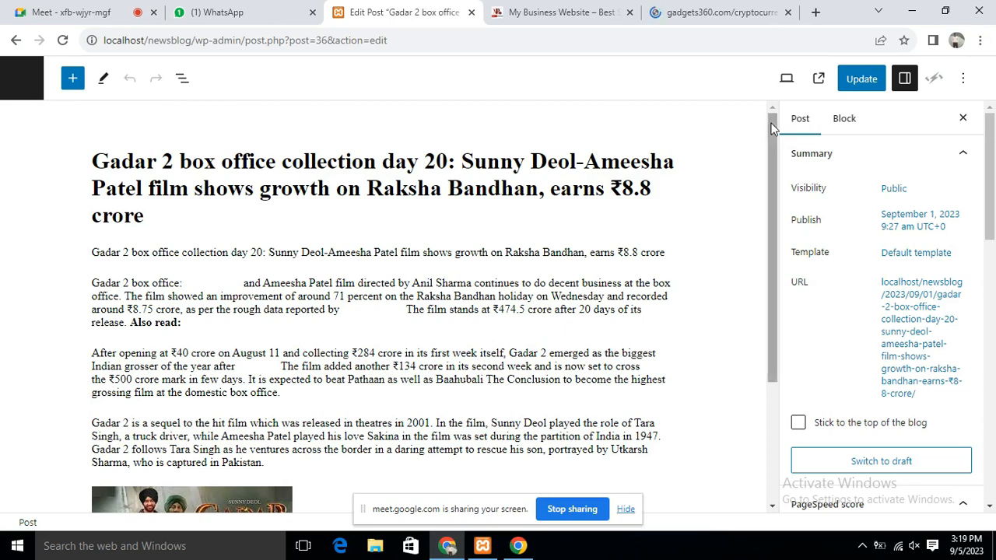
# Leave the Gadar 2 editor for the posts list and start a new post, then switch to the crypto article
pyautogui.scroll(-3, 467, 268)
pyautogui.scroll(3, 467, 268)
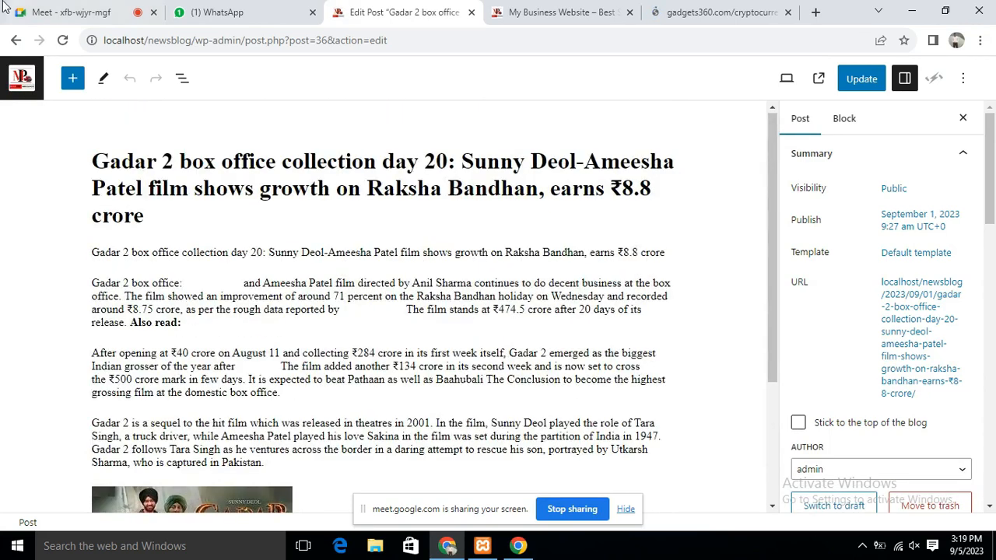
pyautogui.click(24, 80)
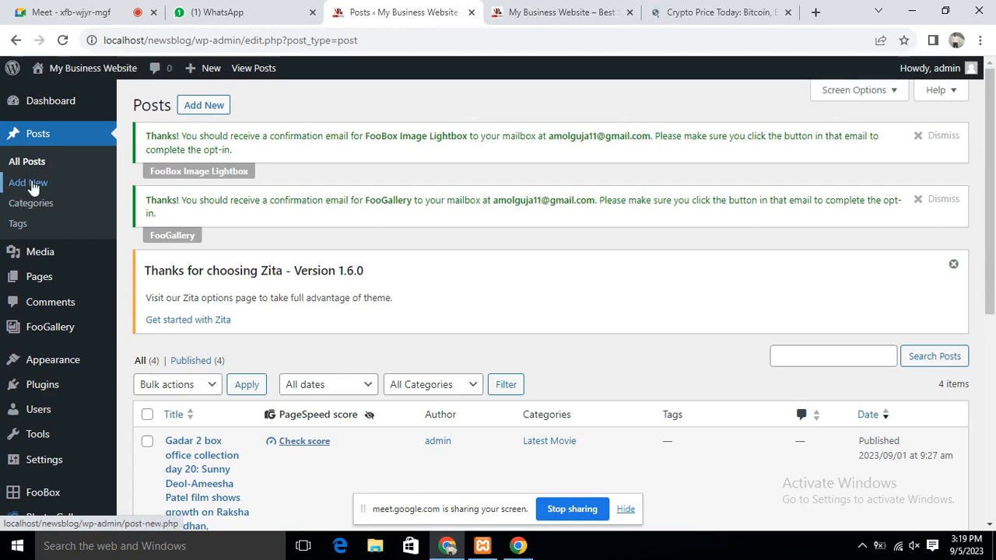
pyautogui.click(196, 108)
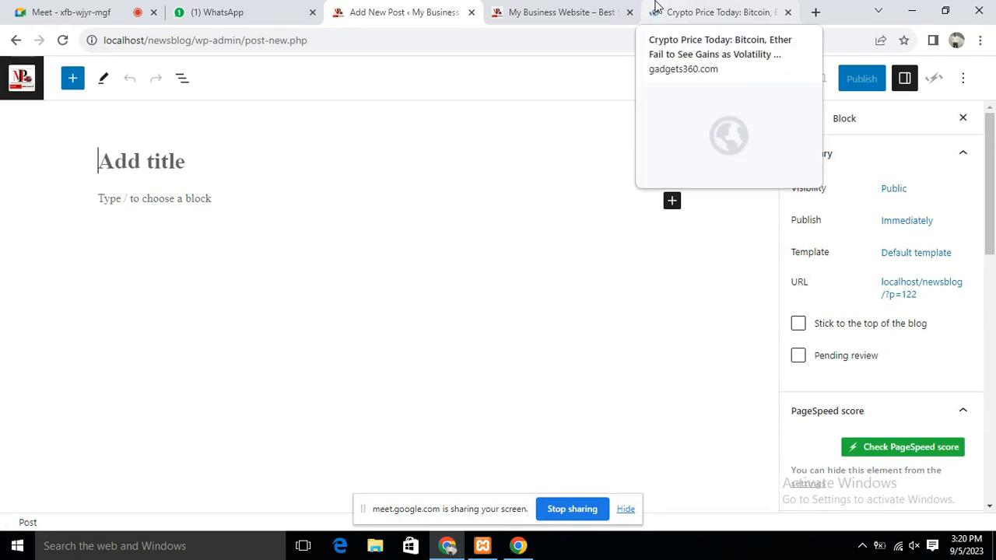
pyautogui.click(720, 13)
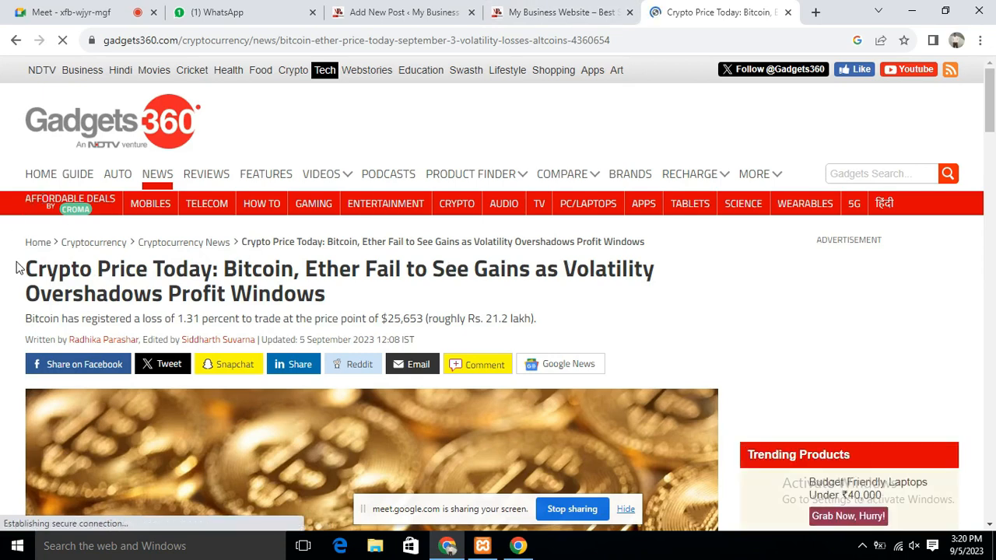
# Select the crypto article's headline and scroll through the article down to its footer
pyautogui.moveTo(226, 305); pyautogui.dragTo(336, 304)
pyautogui.hotkey('ctrl', 'c')
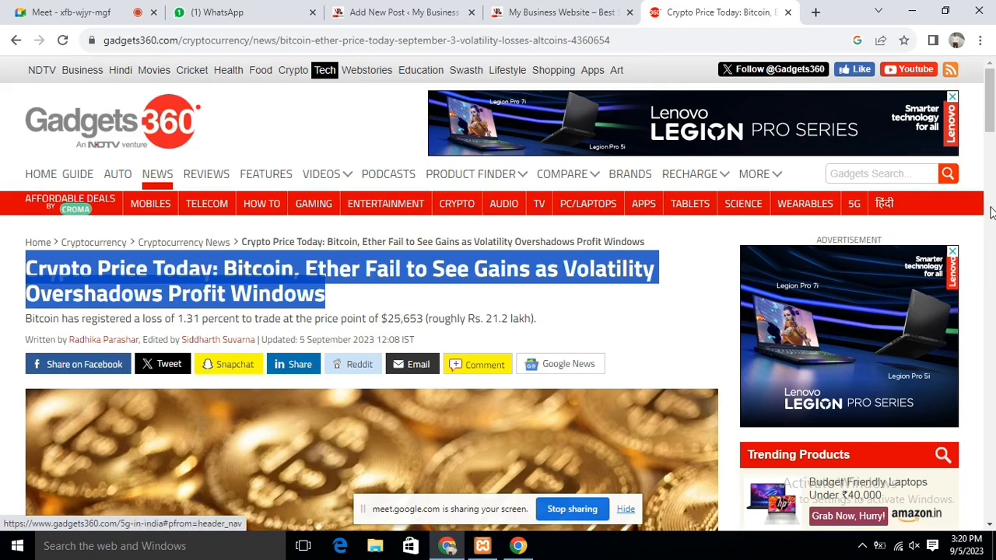
pyautogui.scroll(-20, 522, 262)
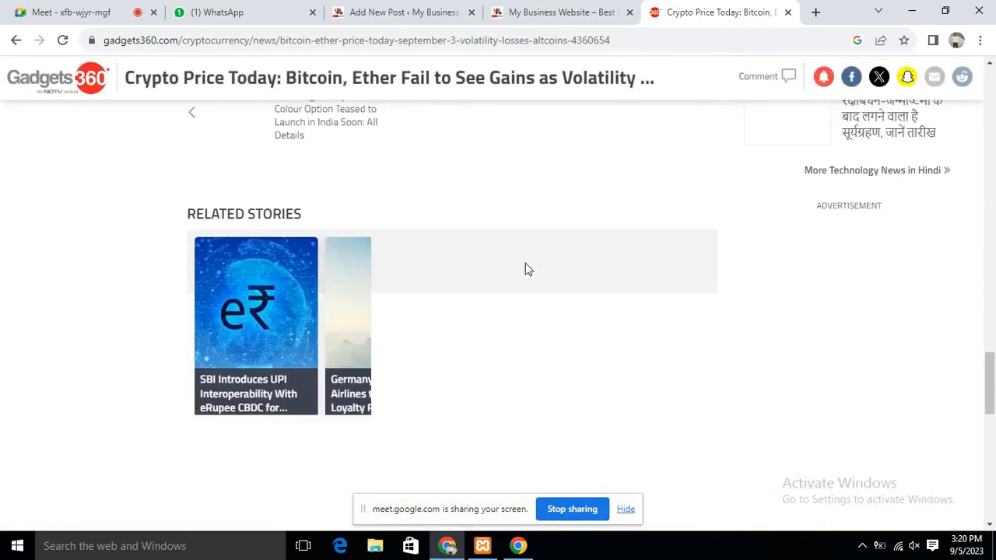
pyautogui.scroll(-10, 525, 269)
pyautogui.scroll(5, 694, 327)
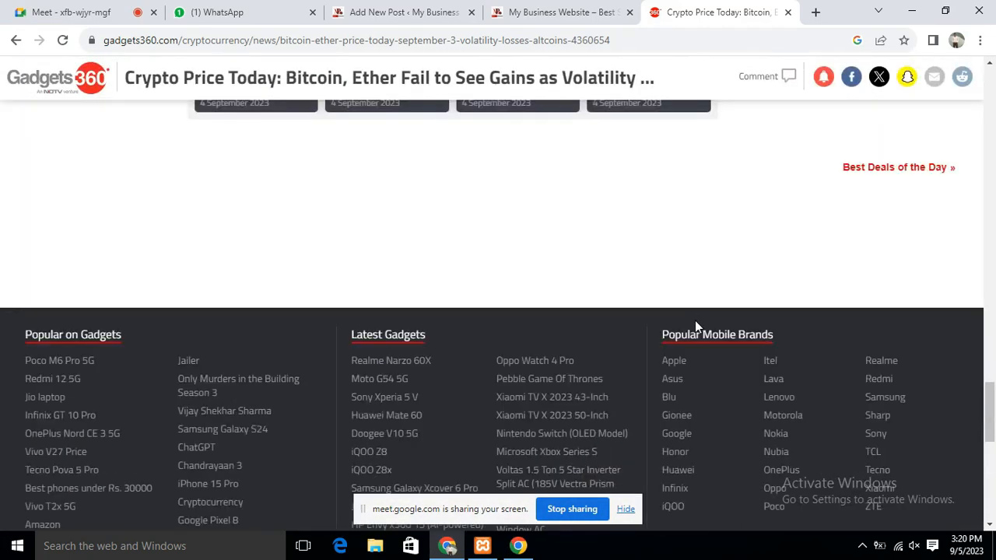
pyautogui.scroll(-2, 704, 321)
pyautogui.scroll(3, 692, 389)
pyautogui.scroll(-4, 700, 414)
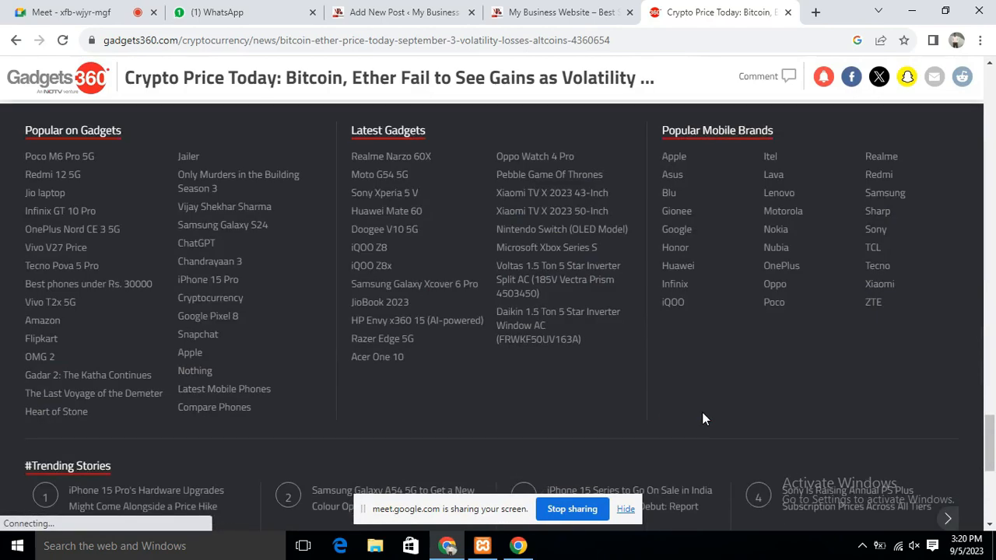
pyautogui.scroll(-2, 702, 418)
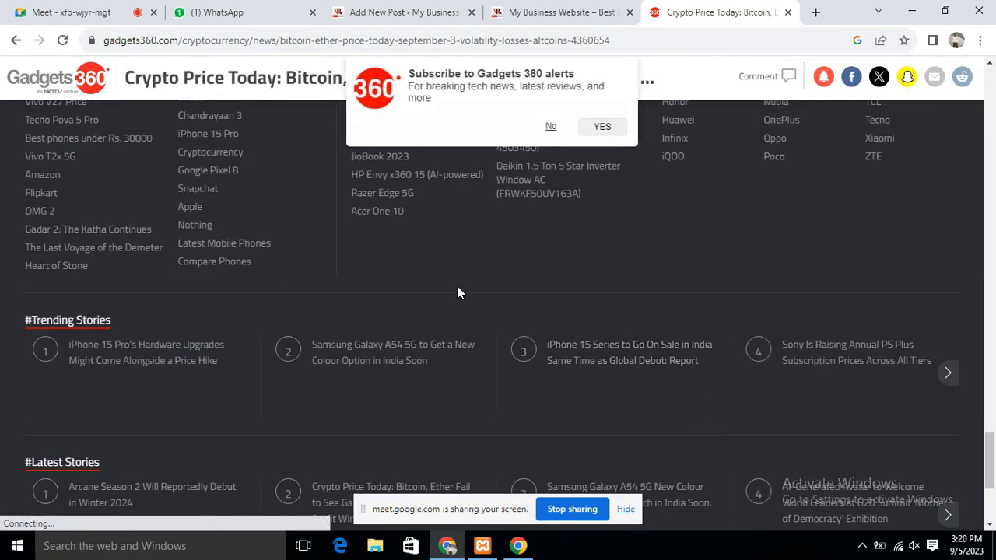
pyautogui.scroll(-3, 497, 294)
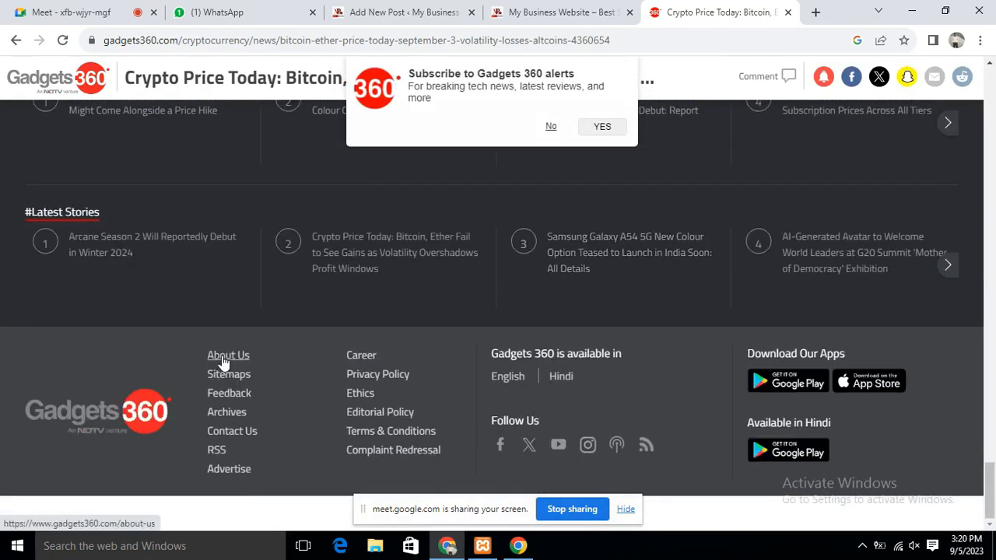
# Look at the Gadgets 360 About Us page and Telecom section, then return to the new post editor
pyautogui.click(225, 358)
pyautogui.scroll(9, 412, 422)
pyautogui.scroll(20, 411, 423)
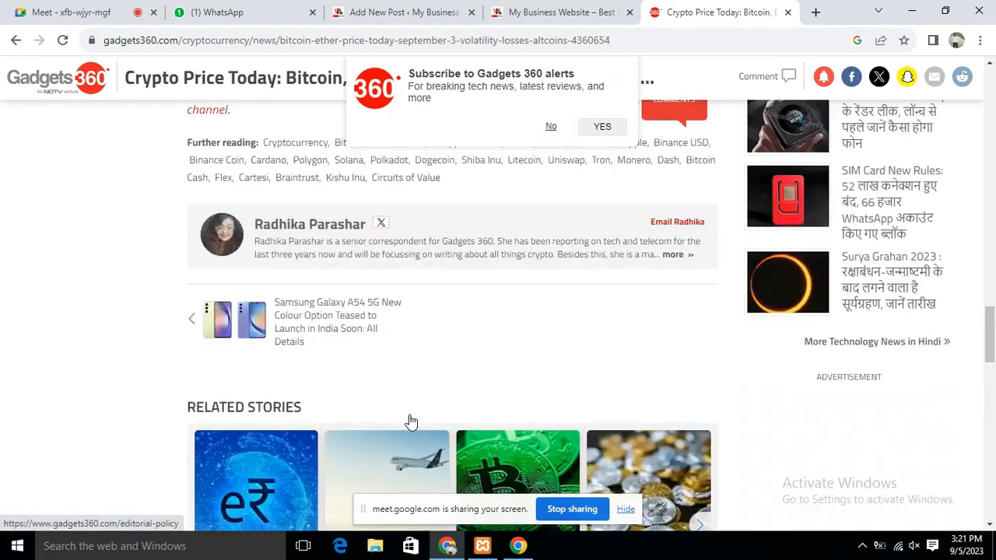
pyautogui.scroll(2, 410, 415)
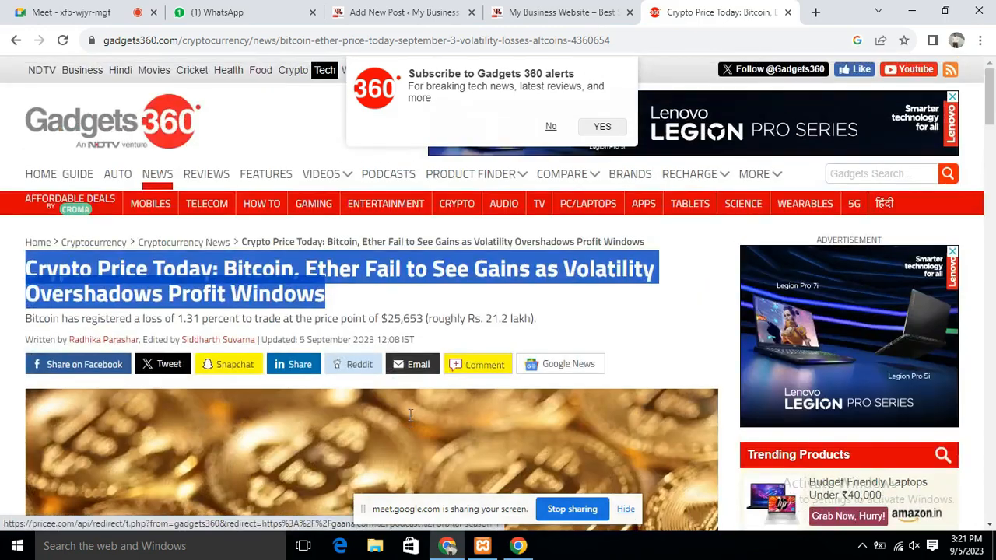
pyautogui.click(218, 212)
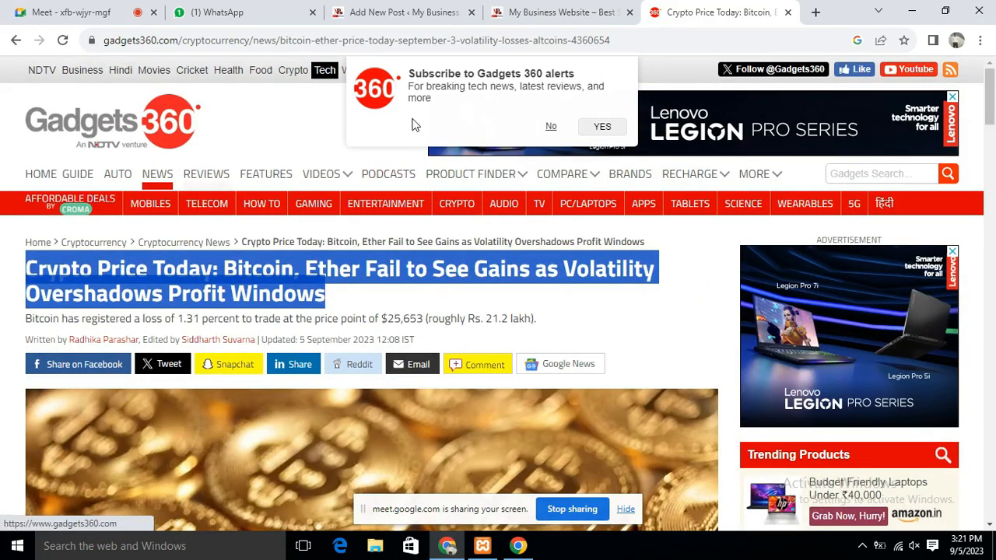
pyautogui.click(384, 11)
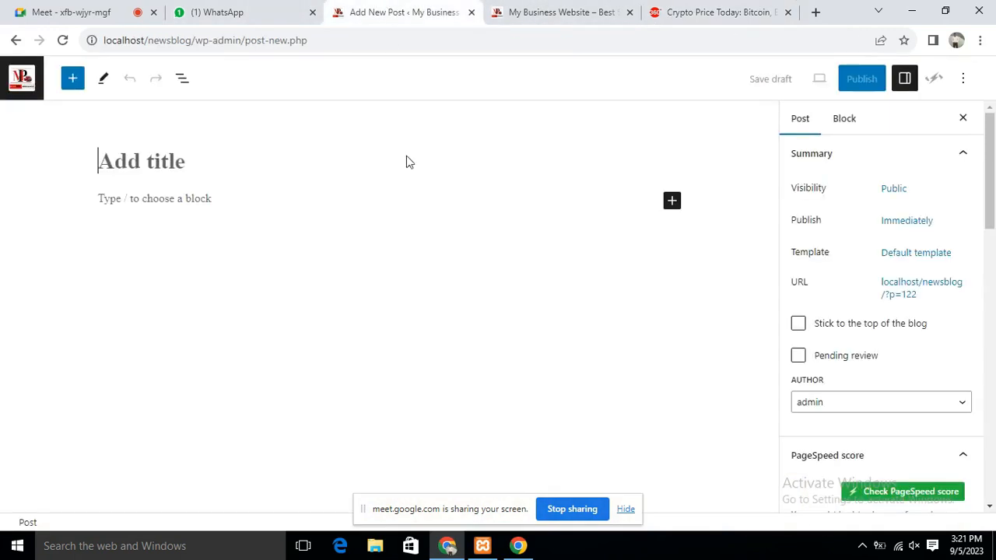
# Paste the crypto headline as the post title and select the article's first three paragraphs
pyautogui.rightClick(180, 161)
pyautogui.click(196, 248)
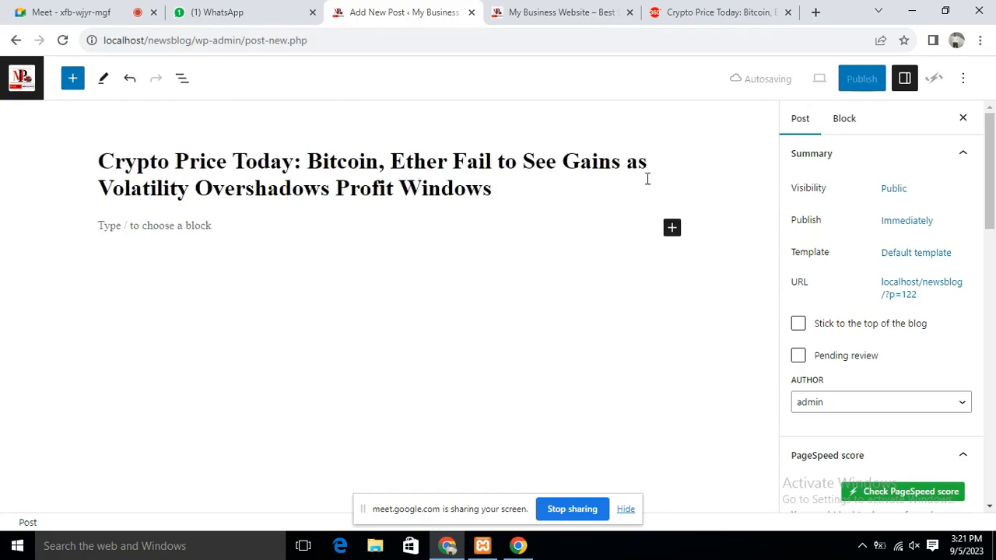
pyautogui.click(716, 12)
pyautogui.scroll(-10, 234, 319)
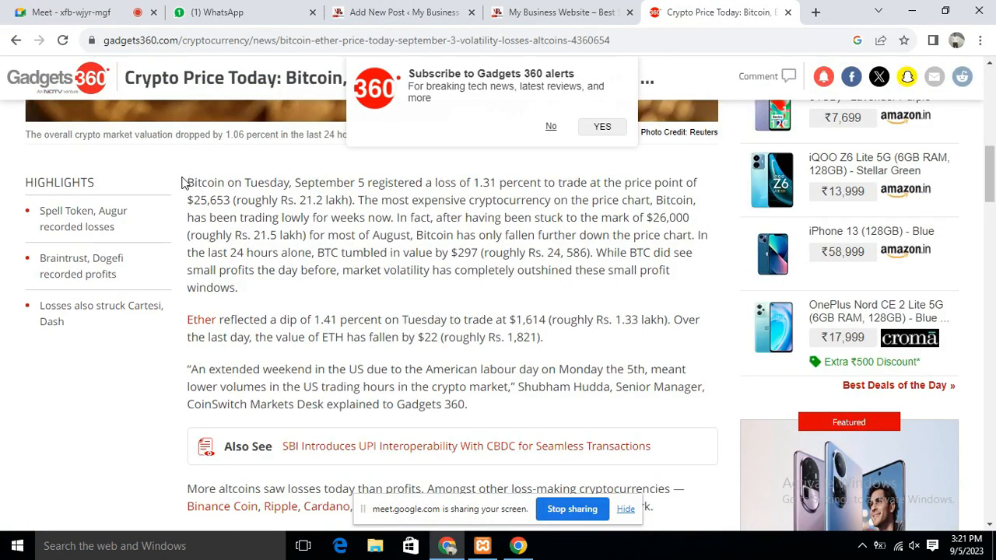
pyautogui.moveTo(189, 183); pyautogui.dragTo(506, 406)
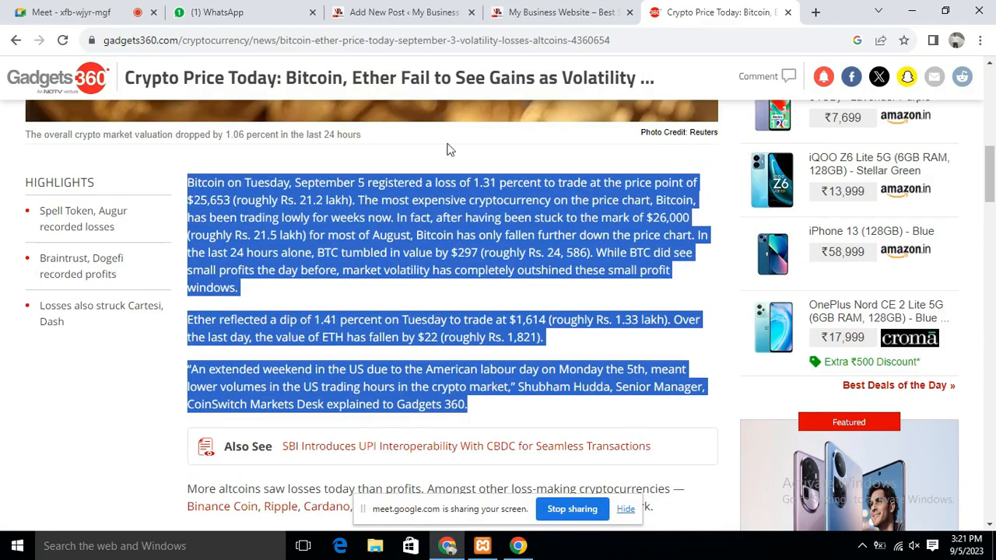
# Paste the three copied paragraphs into the post's empty paragraph block
pyautogui.click(559, 14)
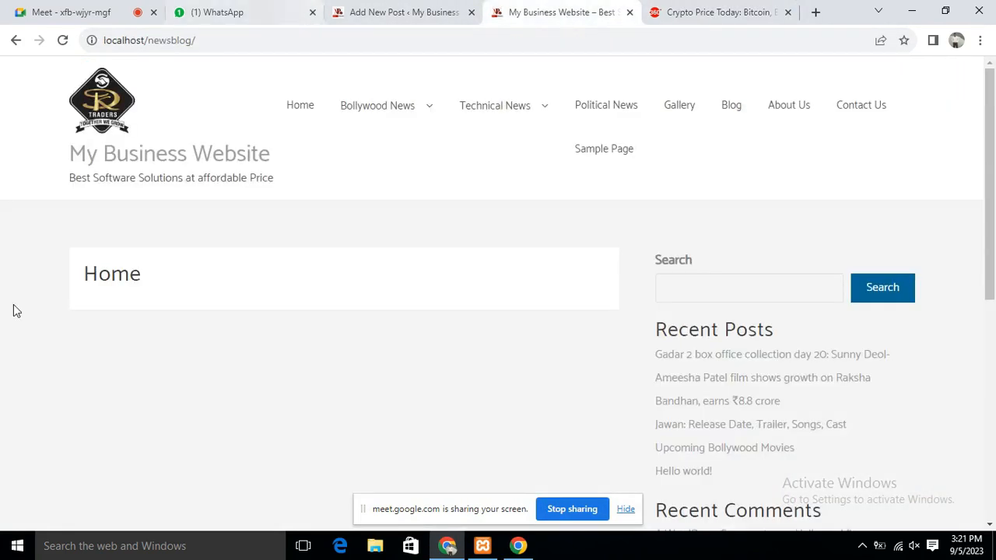
pyautogui.click(396, 13)
pyautogui.click(178, 225)
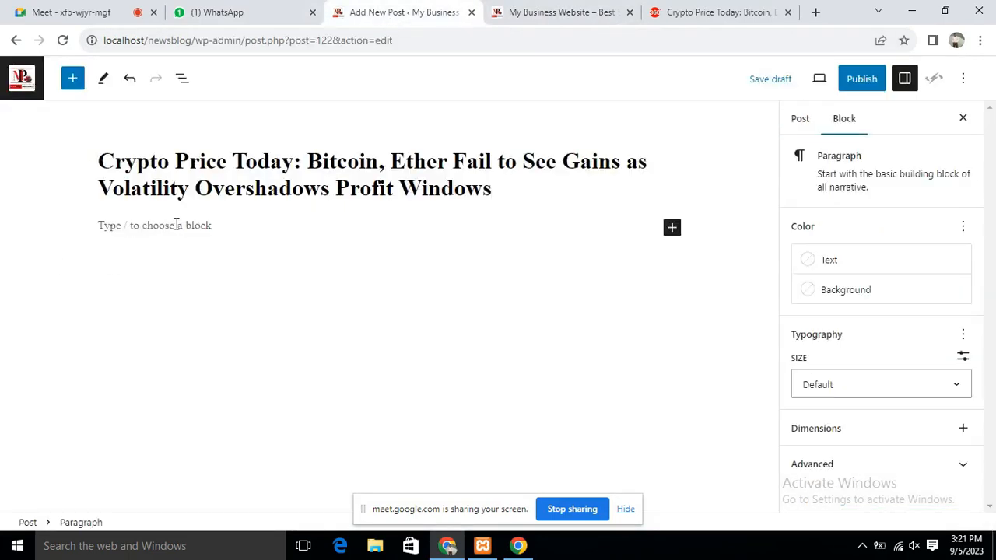
pyautogui.write('Bitcoin on Tuesday, September 5 registered a loss of 1.31 percent to trade at the price point of $25,653 (roughly Rs. 21.2 lakh). The most expensive cryptocurrency on the price chart, Bitcoin, has been trading lowly for weeks now. In fact, after having been stuck to the mark of $26,000 (roughly Rs. 21.5 lakh) for most of August, Bitcoin has only fallen further down the price chart. In the last 24 hours alone, BTC tumbled in value by $297 (roughly Rs. 24, 586). While BTC did see small profits the day before, market volatility has completely outshined these small profit windows. reflected a dip of 1.41 percent on Tuesday to trade at $1,614 (roughly Rs. 1.33 lakh). Over the last day, the value of ETH has fallen by $22 (roughly Rs. 1,821). "An extended weekend in the US due to the American labour day on Monday the 5th, meant lower volumes in the US trading hours in the crypto market," Shubham Hudda, Senior Manager, CoinSwitch Markets Desk explained to Gadgets 360.')
pyautogui.click(722, 9)
pyautogui.scroll(4, 385, 216)
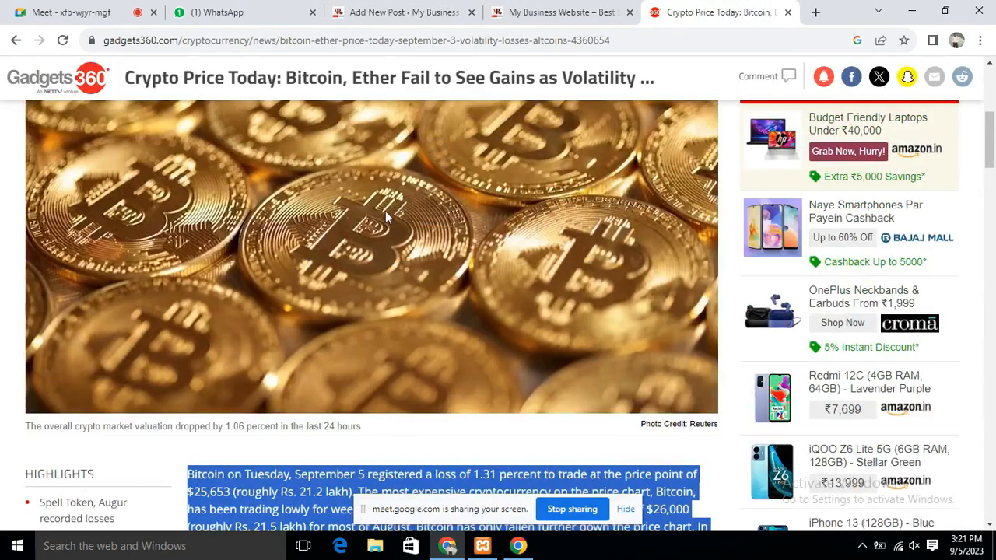
# Abandon saving the article's image and search Google for 'bitcoin images' in a new tab
pyautogui.rightClick(387, 231)
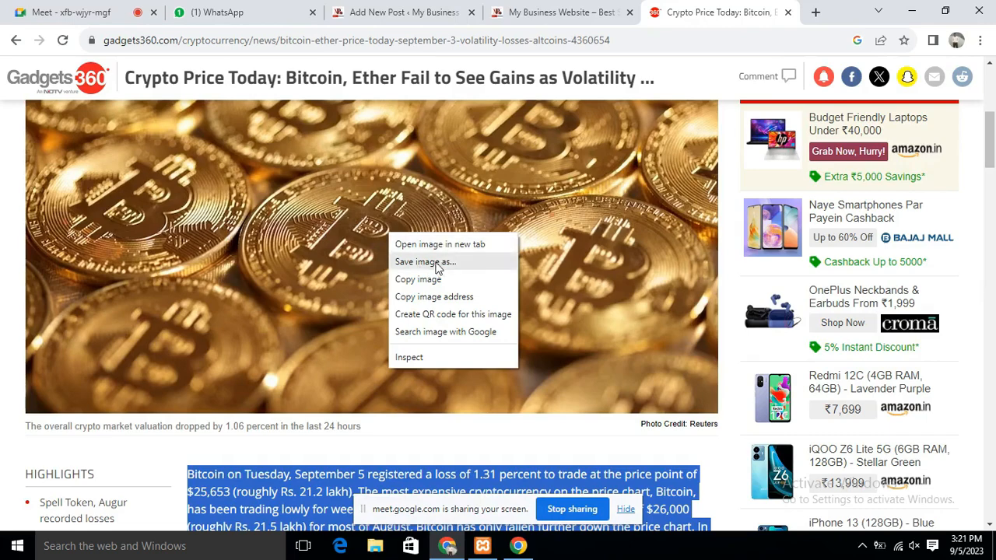
pyautogui.click(489, 271)
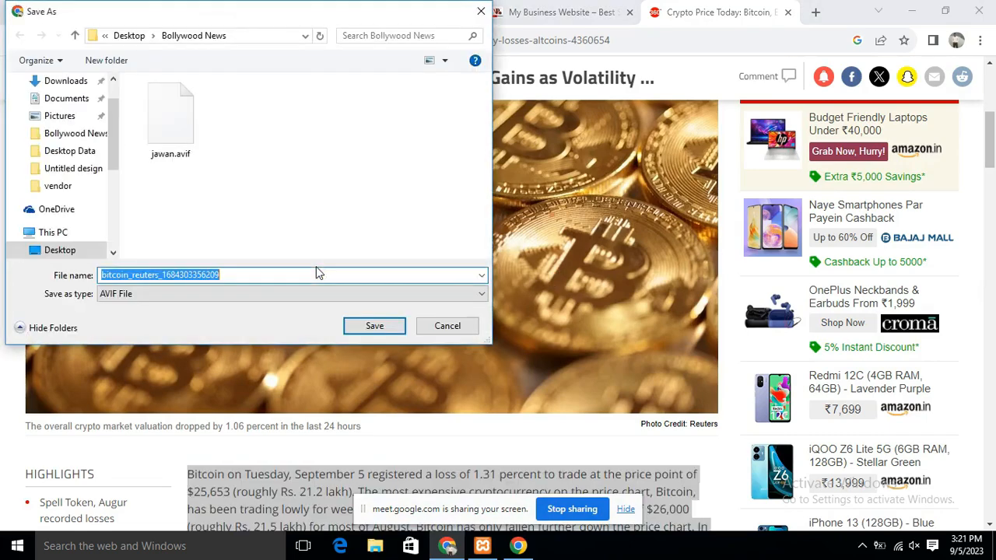
pyautogui.press('Return')
pyautogui.click(816, 13)
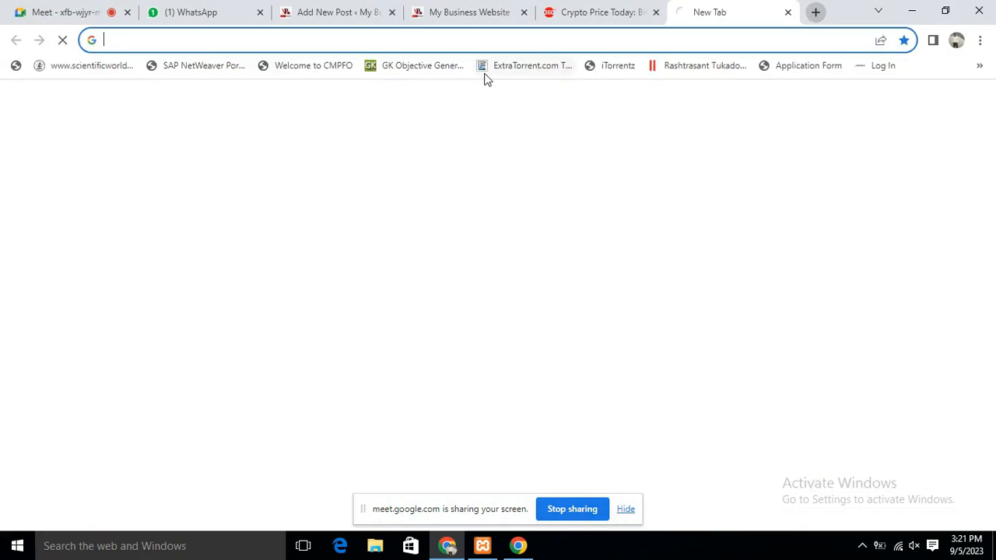
pyautogui.click(543, 40)
pyautogui.write('n')
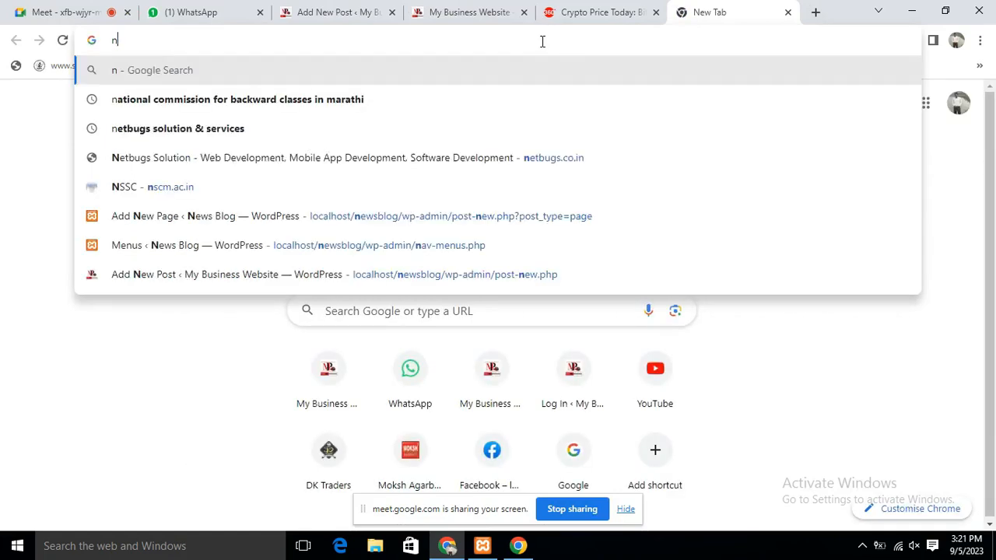
pyautogui.press('BackSpace')
pyautogui.write('bitcpin')
pyautogui.press('BackSpace')
pyautogui.press('BackSpace')
pyautogui.press('BackSpace')
pyautogui.write('oin images')
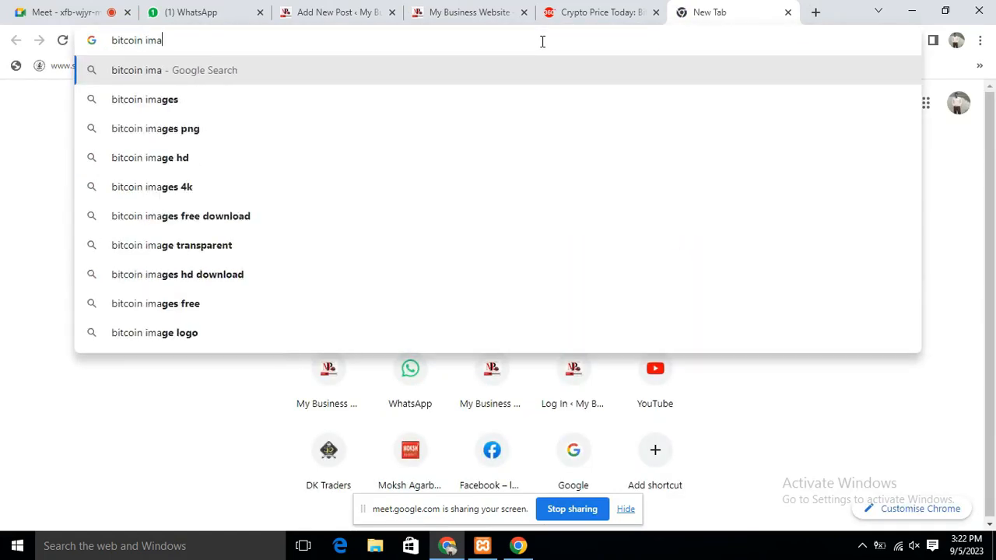
pyautogui.press('Return')
# Save the first bitcoin image result as bitoin.jpg in the Bollywood News folder
pyautogui.click(218, 307)
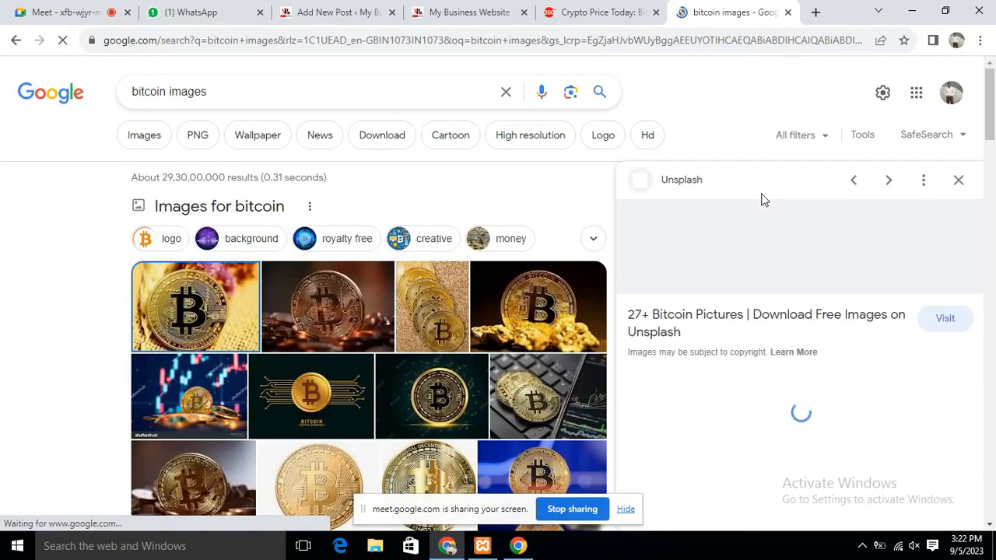
pyautogui.rightClick(794, 297)
pyautogui.click(853, 205)
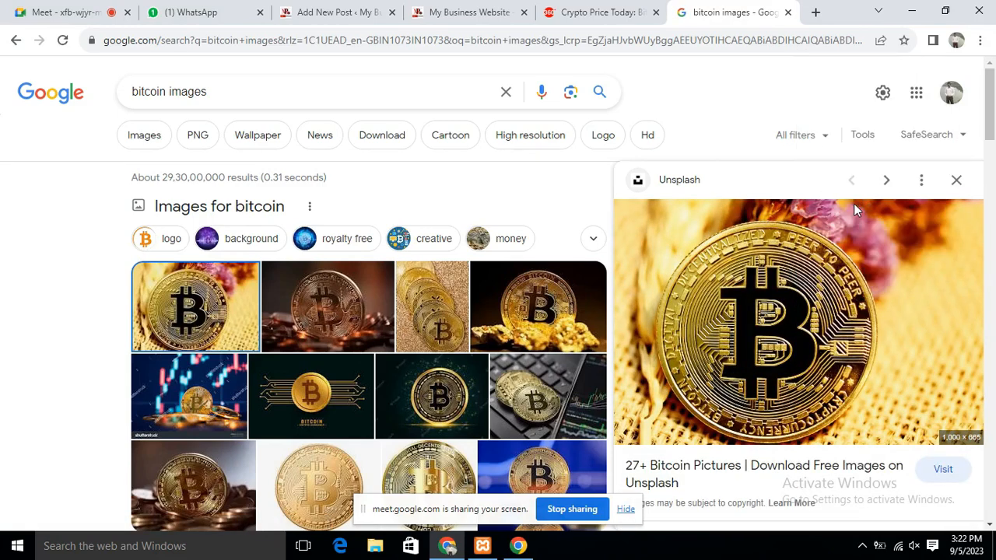
pyautogui.write('bitoin')
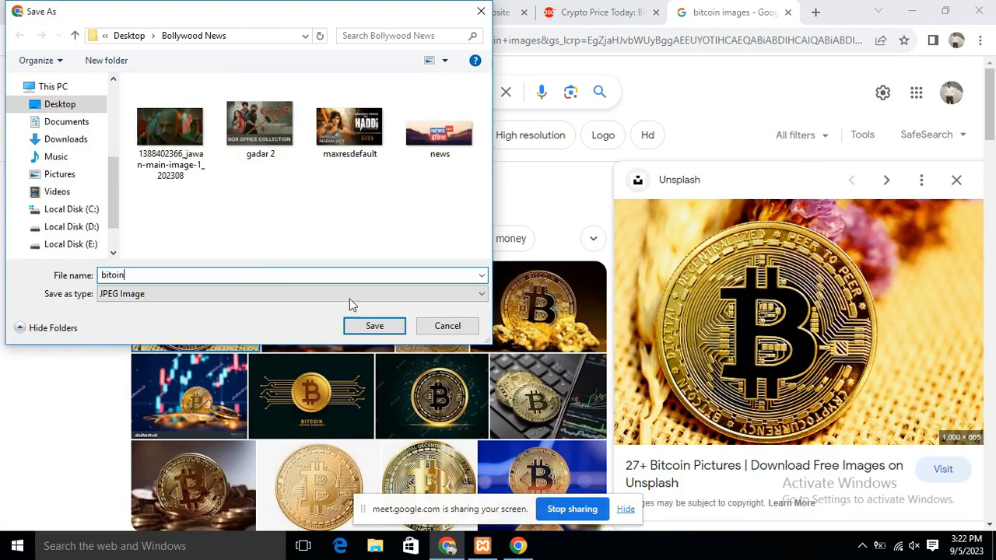
pyautogui.click(370, 326)
pyautogui.click(335, 12)
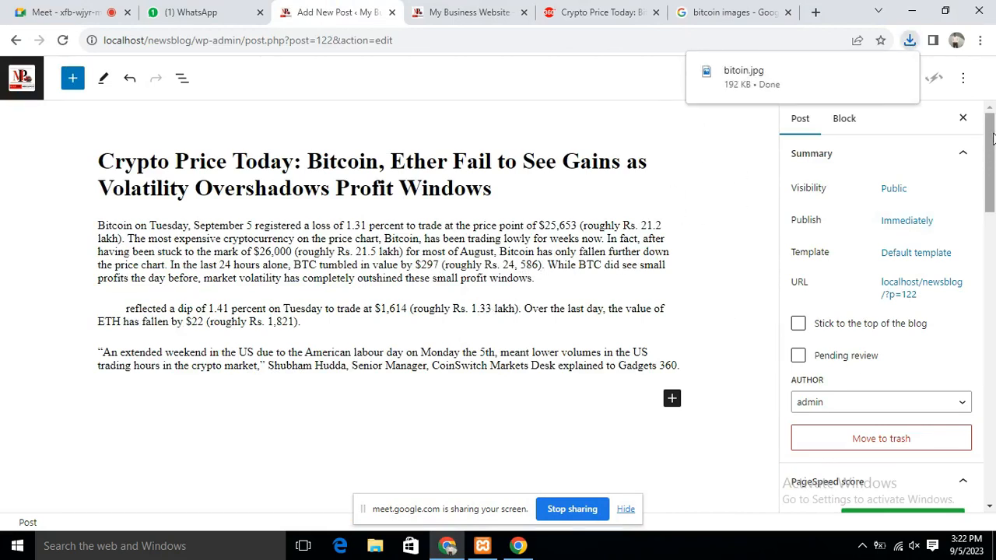
# Upload the bitcoin image from the Bollywood News folder and set it as the post's featured image
pyautogui.moveTo(992, 137); pyautogui.dragTo(993, 283)
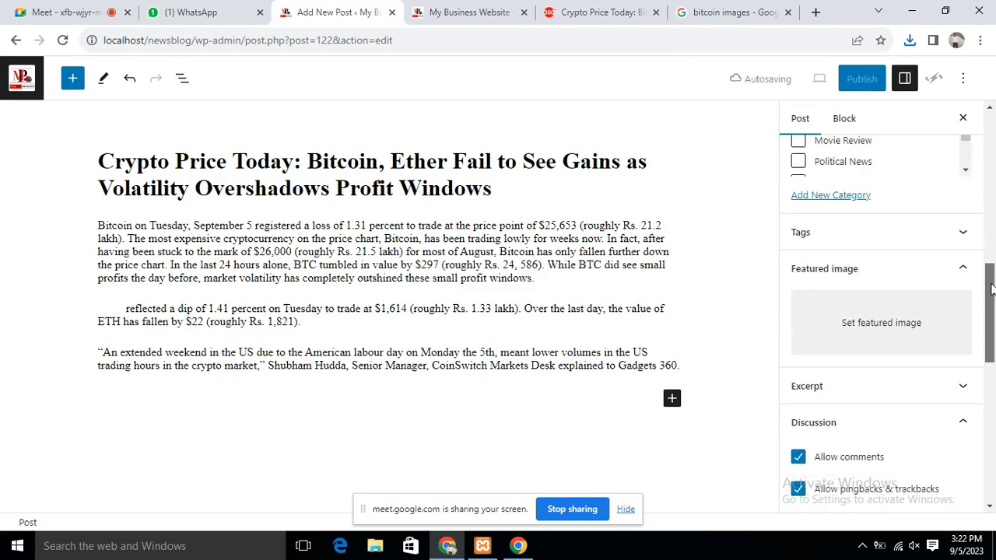
pyautogui.click(878, 322)
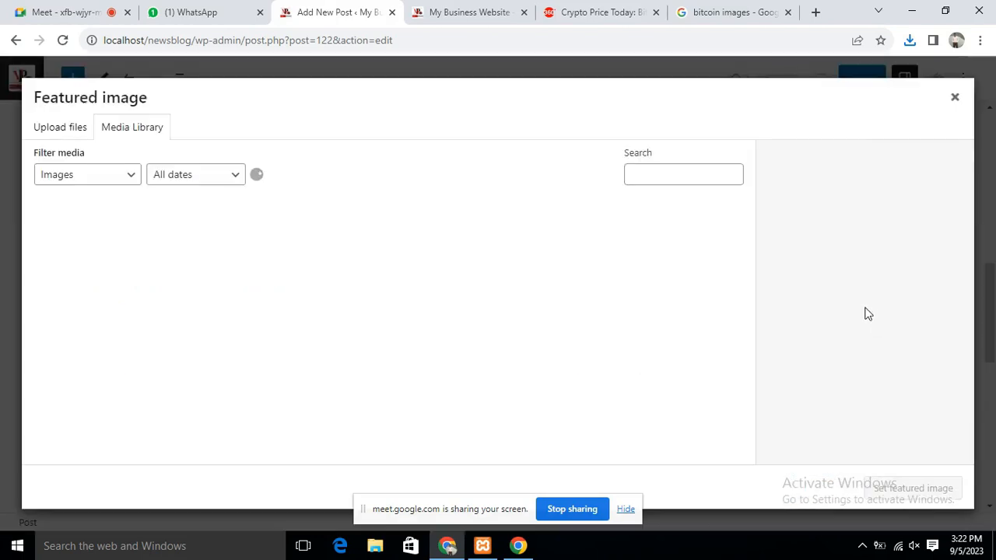
pyautogui.click(49, 127)
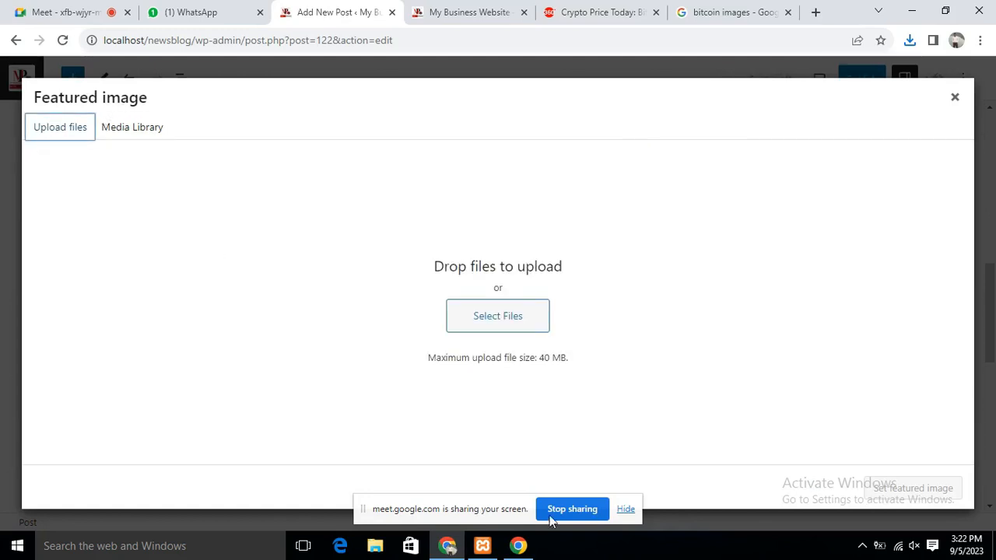
pyautogui.click(505, 317)
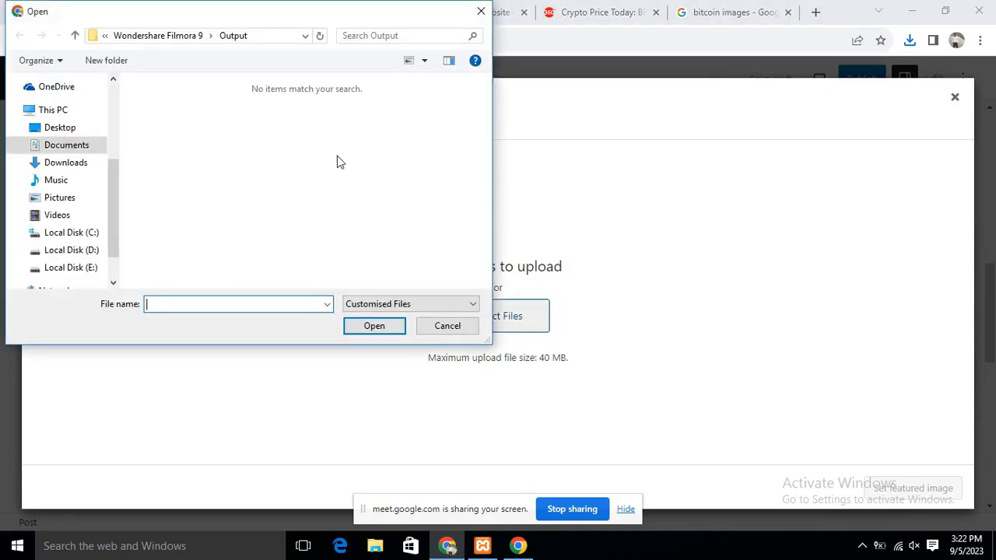
pyautogui.doubleClick(181, 102)
pyautogui.click(260, 127)
pyautogui.click(373, 326)
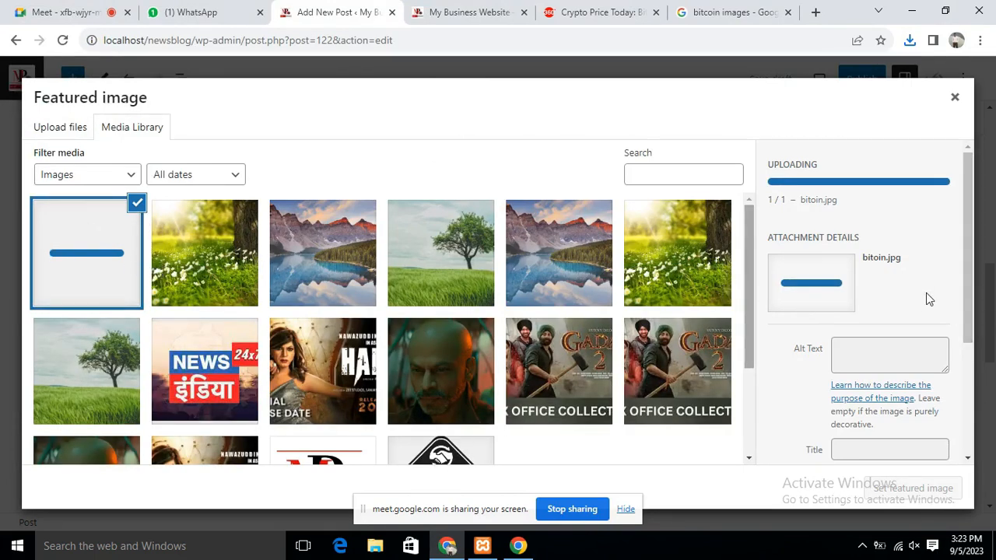
pyautogui.scroll(-5, 960, 349)
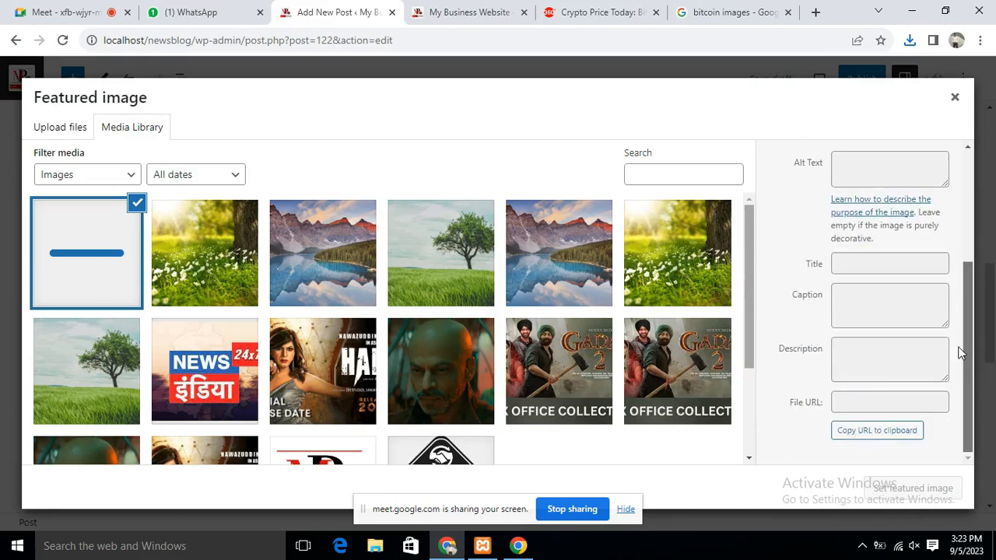
pyautogui.click(912, 488)
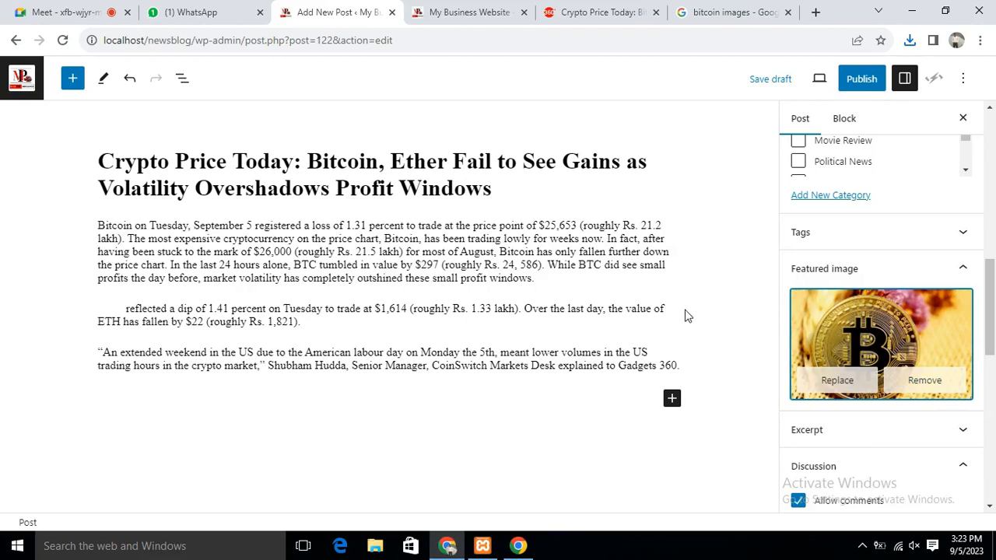
# Save the post as a draft, then go back to the Google Meet call via the Gadgets 360 tab
pyautogui.click(779, 82)
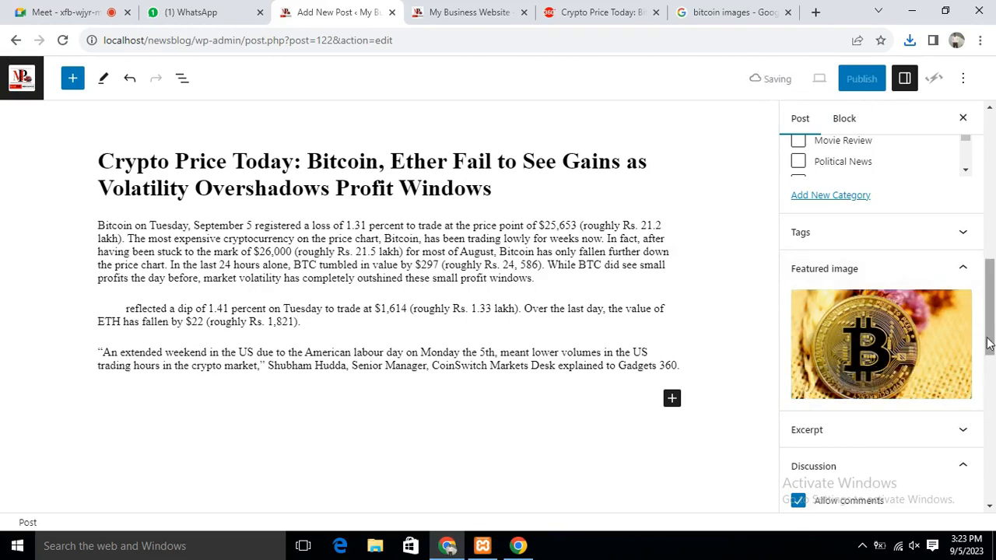
pyautogui.moveTo(862, 324)
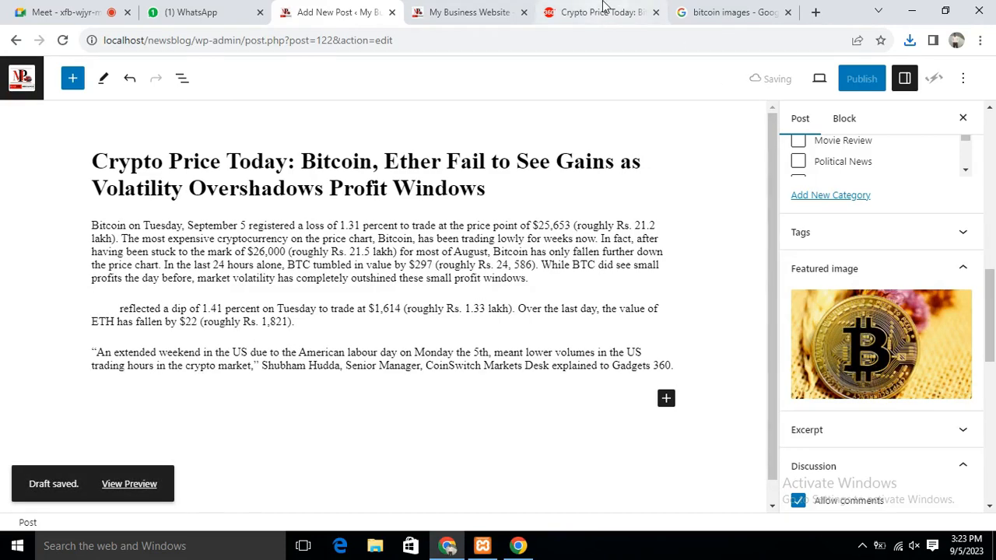
pyautogui.click(615, 12)
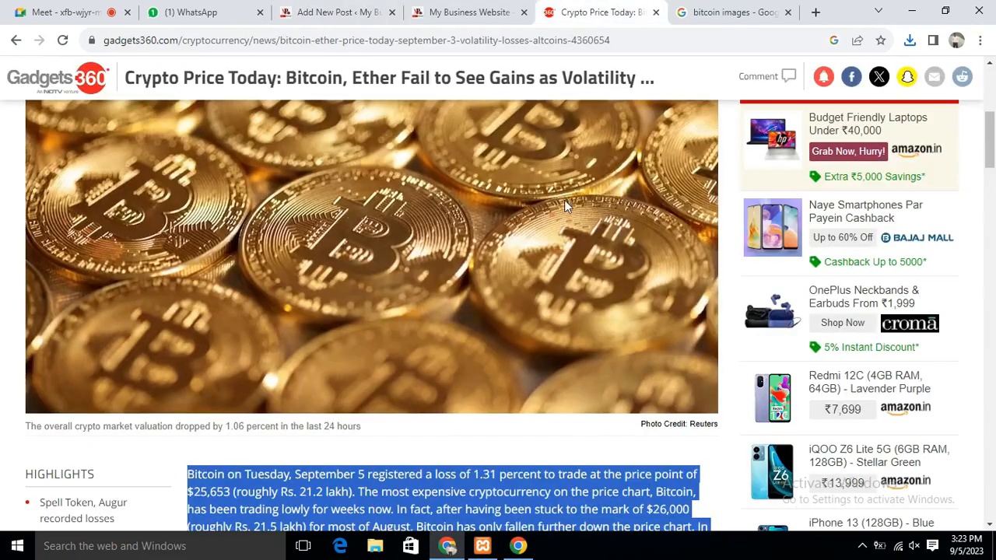
pyautogui.click(47, 13)
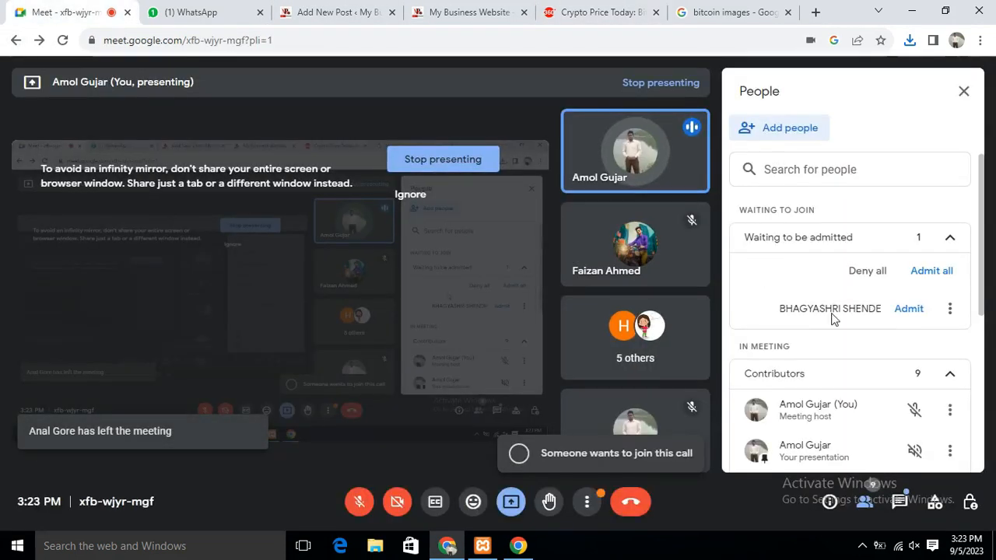
# Admit the waiting participant to the Meet call and return to the Gadgets 360 technology news listing
pyautogui.click(907, 313)
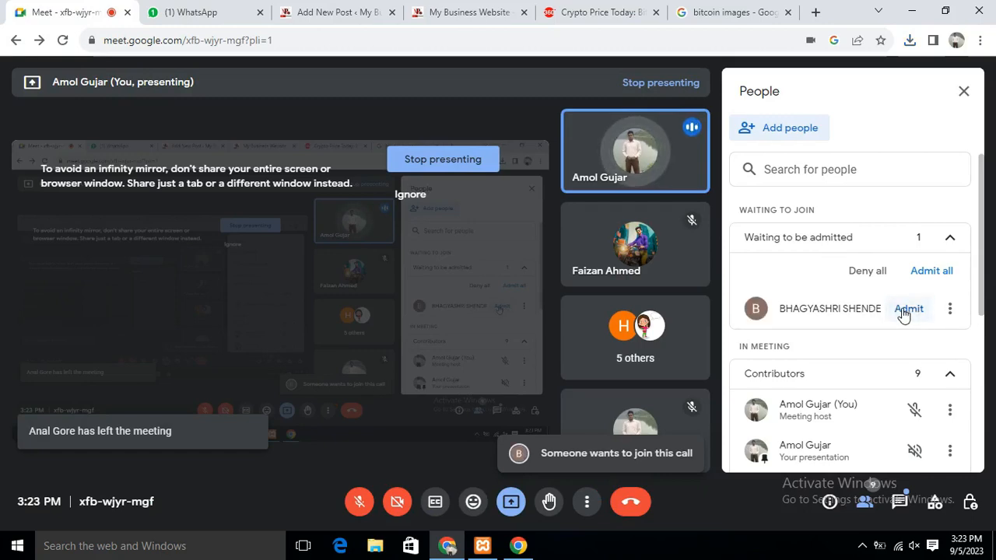
pyautogui.click(569, 11)
pyautogui.click(468, 13)
pyautogui.click(592, 17)
pyautogui.click(14, 45)
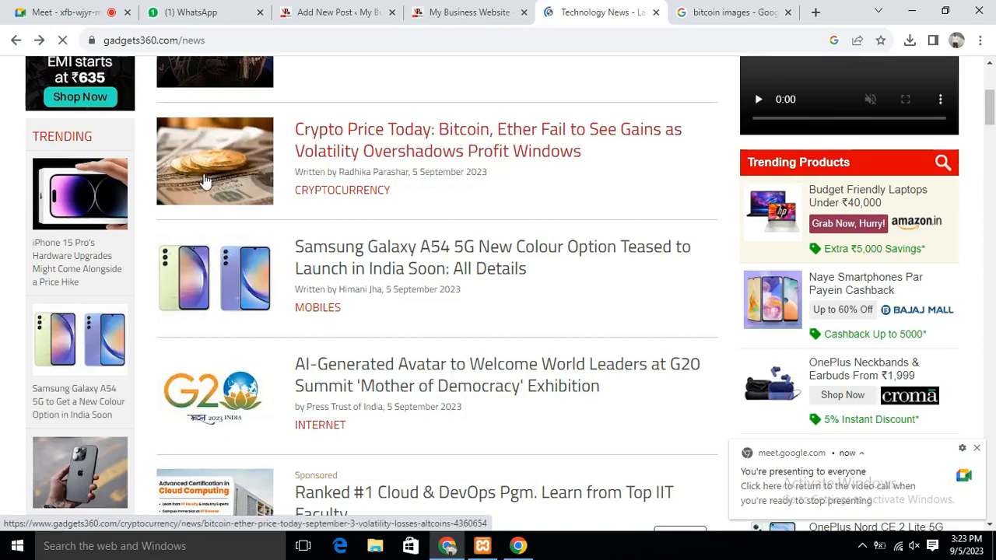
# Open the 'Crypto Price Today' article and scroll down to its bitcoin coins photo
pyautogui.click(443, 129)
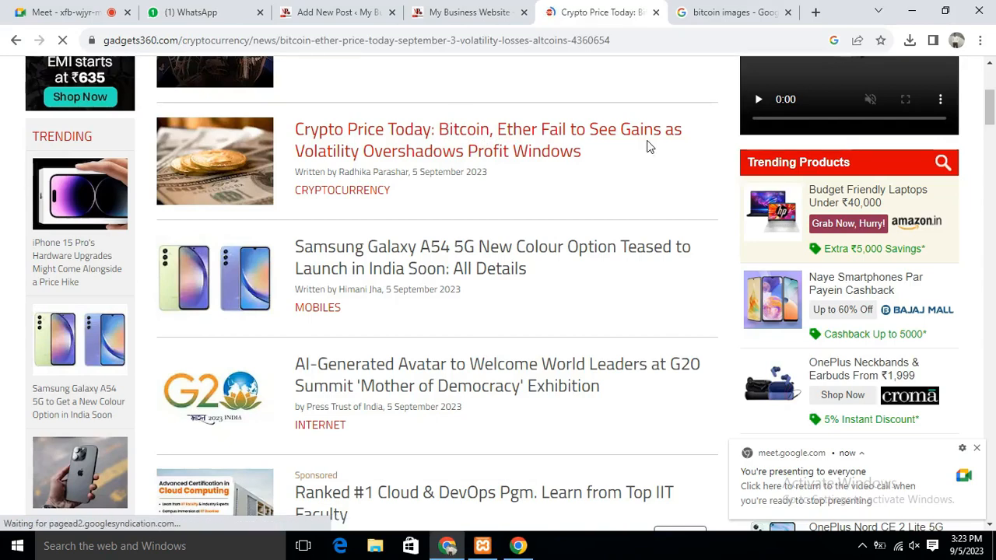
pyautogui.scroll(-5, 480, 197)
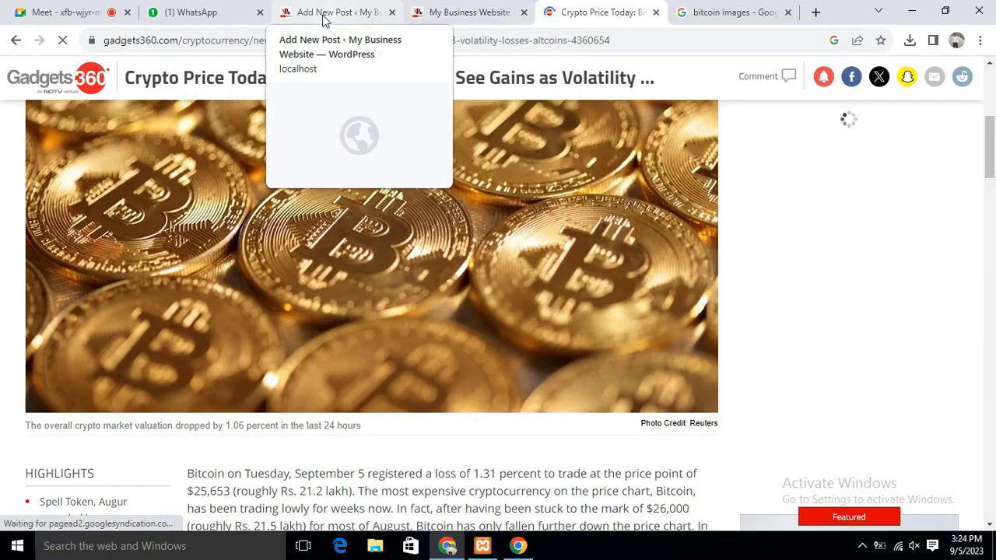
# Save the close-up bitcoin coin photo from Google Images as 'bitcoin 2'
pyautogui.click(724, 14)
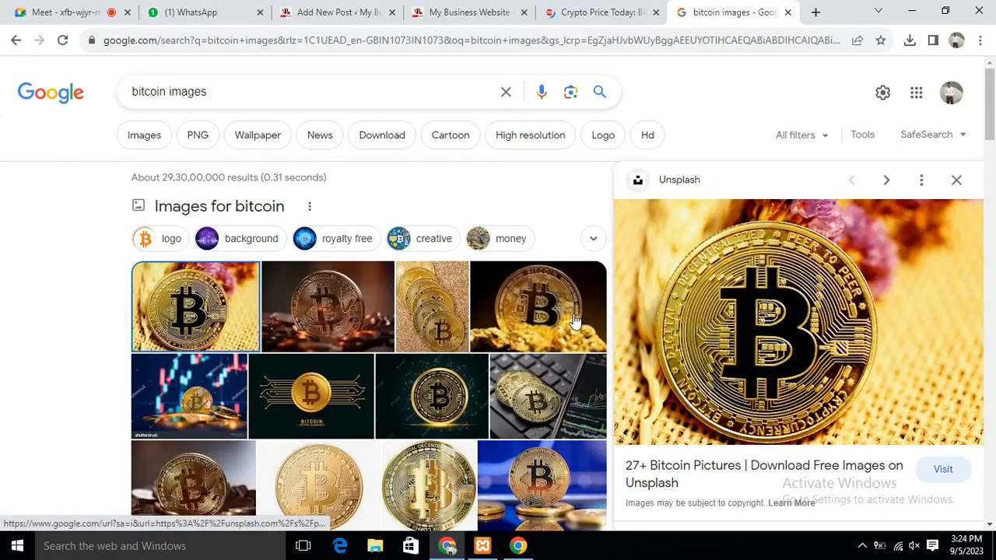
pyautogui.click(418, 307)
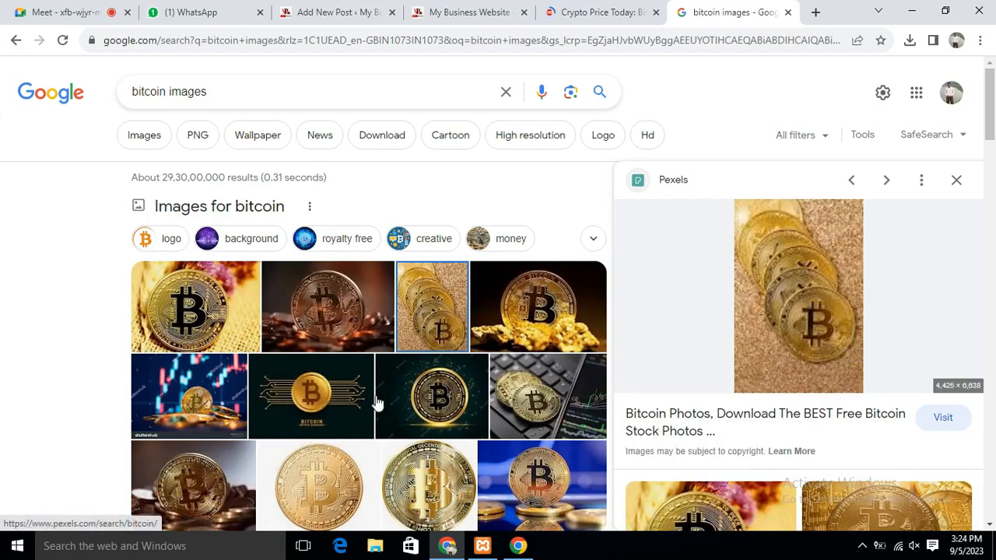
pyautogui.scroll(-3, 555, 407)
pyautogui.click(183, 265)
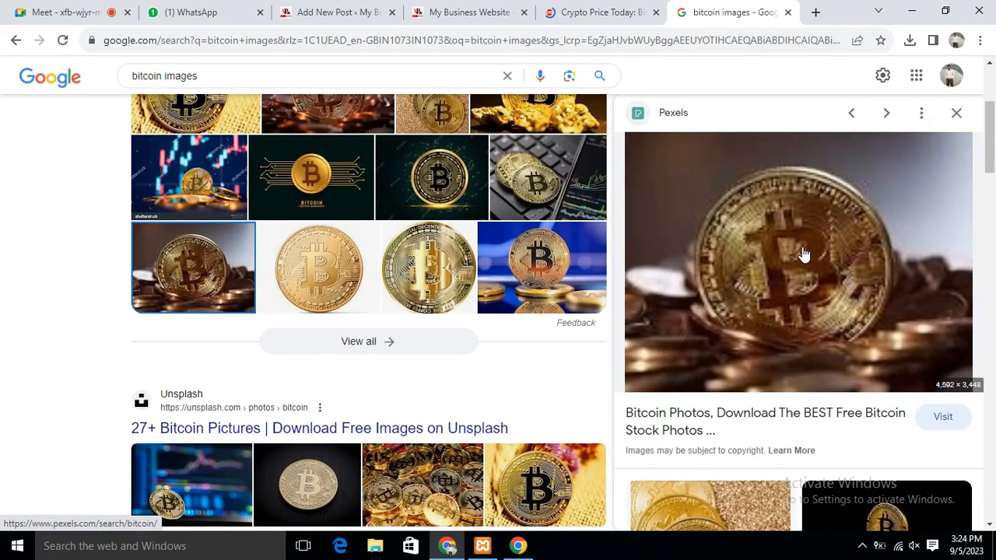
pyautogui.rightClick(803, 232)
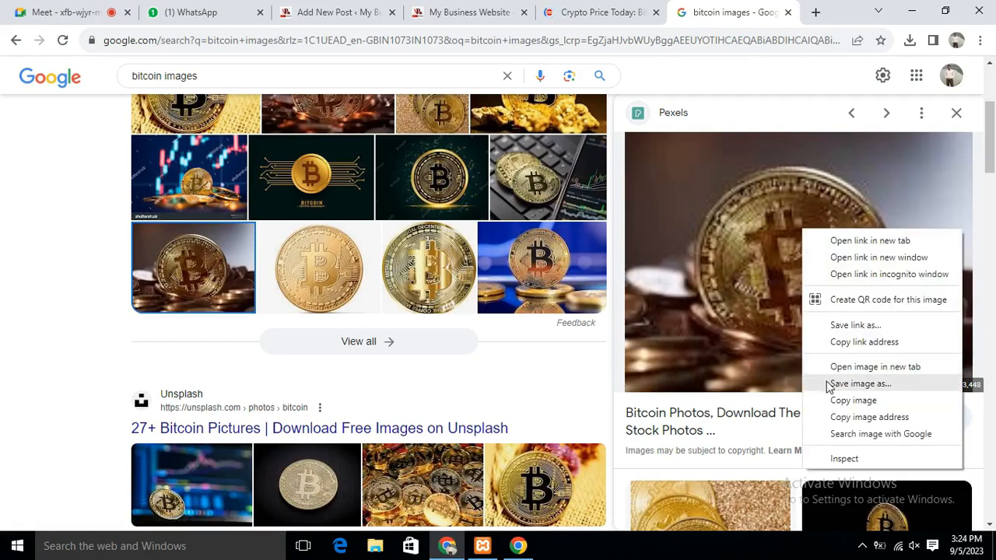
pyautogui.click(859, 384)
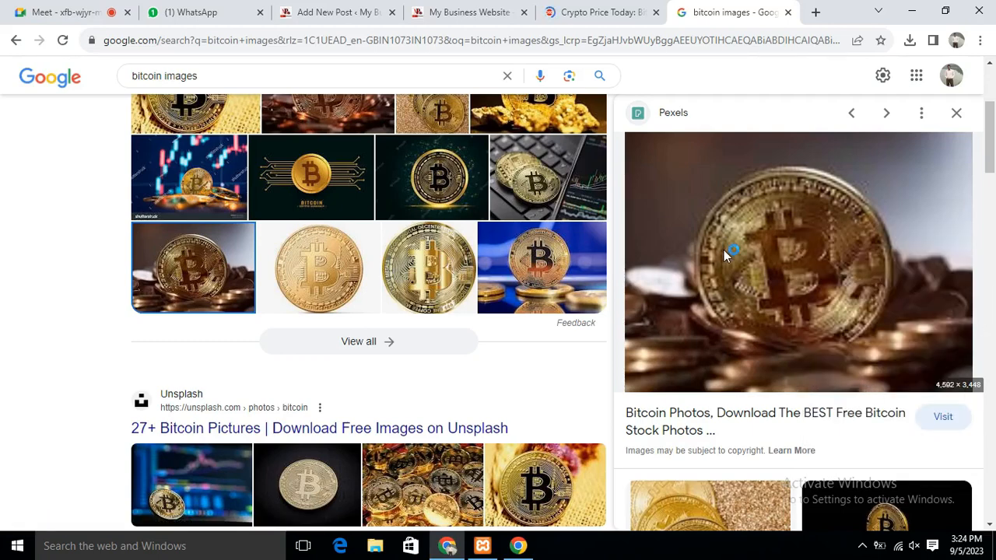
pyautogui.write('bitcoin 2')
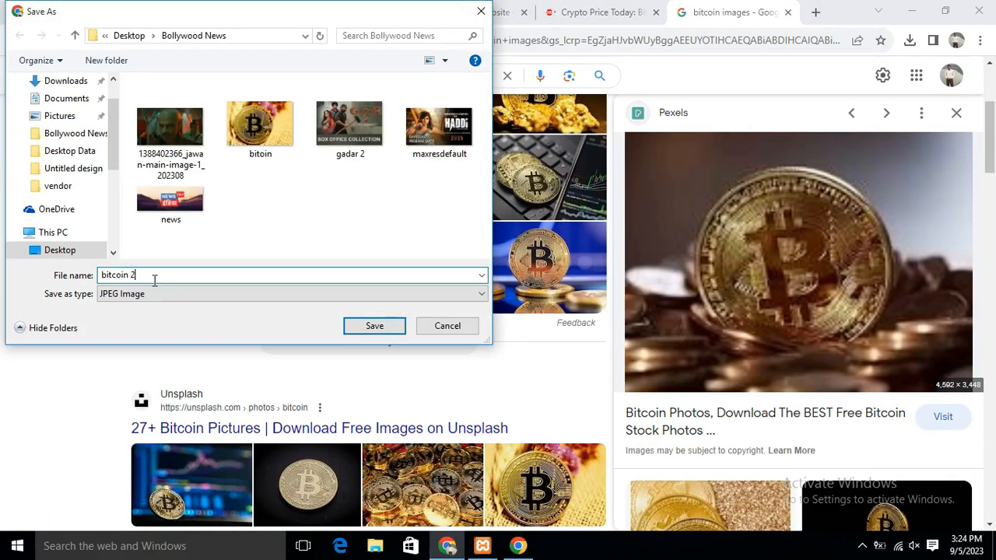
pyautogui.press('Return')
# Return to the WordPress Add New Post editor
pyautogui.click(956, 114)
pyautogui.click(470, 13)
pyautogui.click(309, 7)
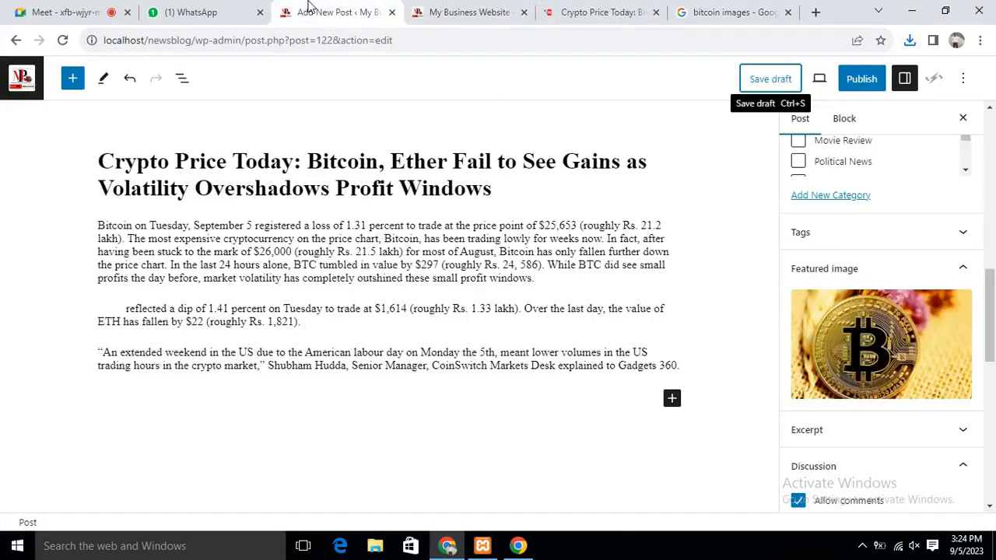
# Insert an Image block and upload the bitcoin 2 photo into it
pyautogui.moveTo(931, 336)
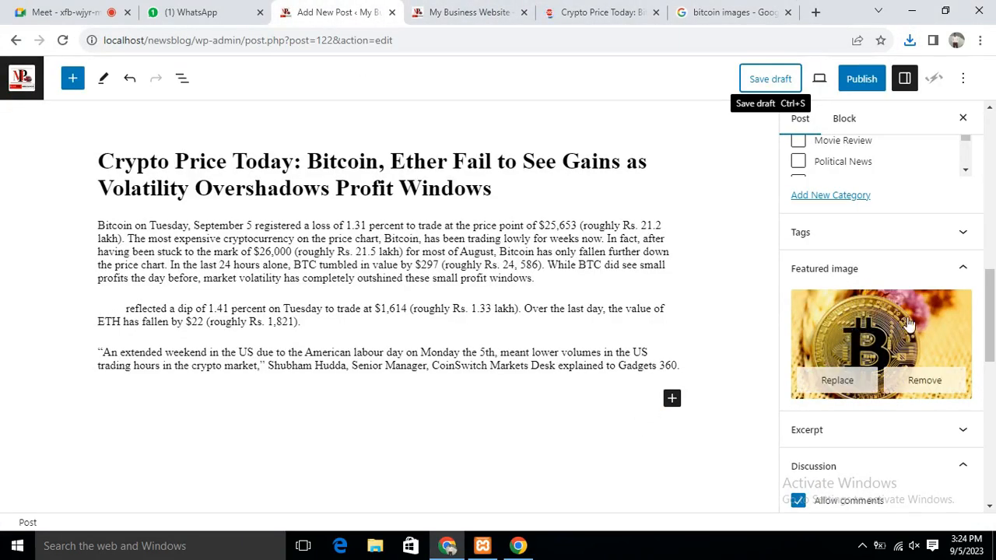
pyautogui.click(672, 400)
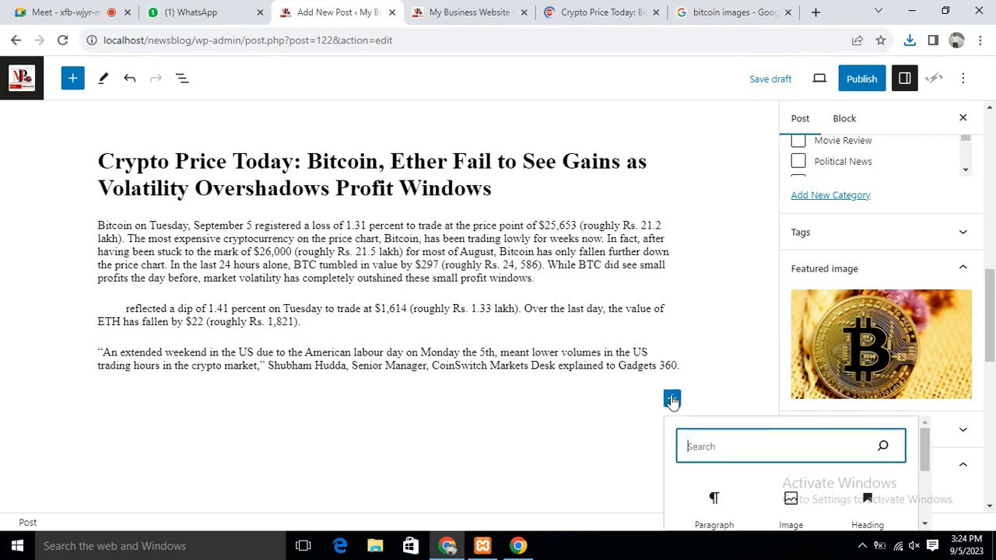
pyautogui.click(786, 500)
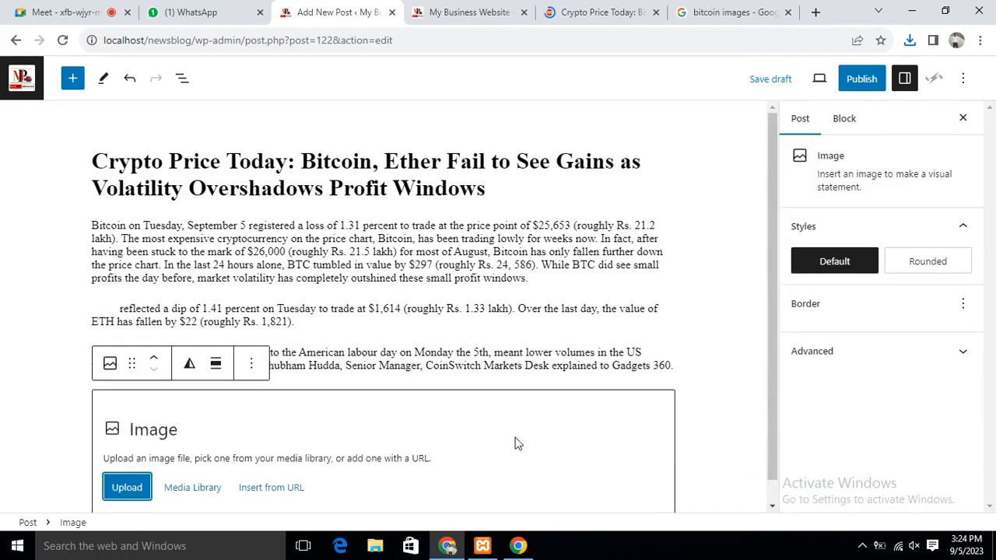
pyautogui.click(128, 488)
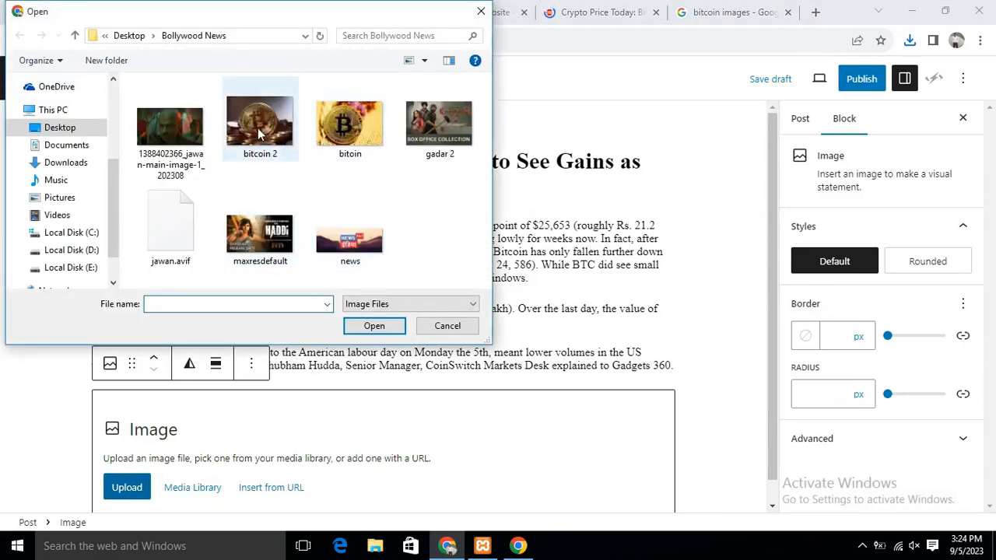
pyautogui.click(260, 125)
pyautogui.click(374, 326)
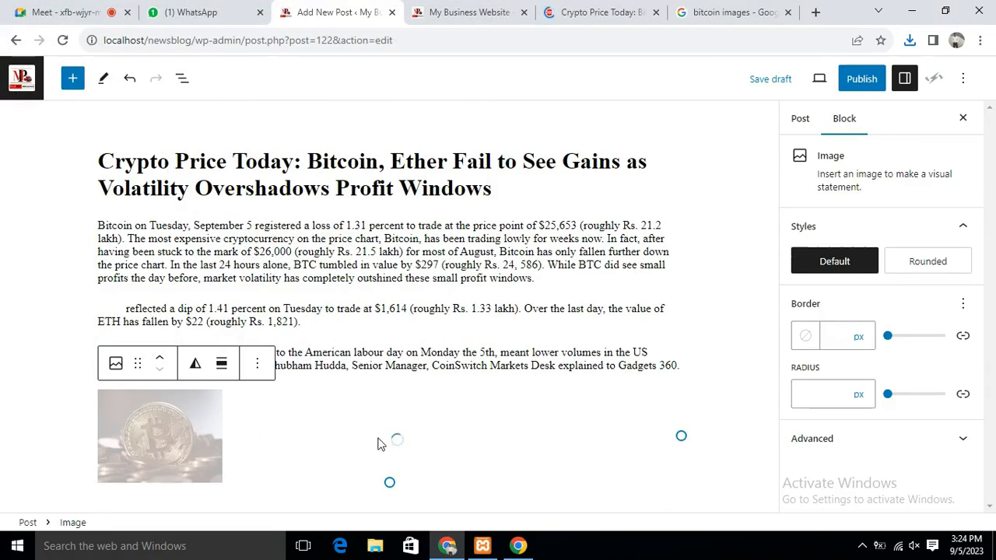
pyautogui.scroll(-2, 880, 438)
# Try image crop ratios Portrait 3:4, Standard 4:3 and Square 1:1, ending on Classic Portrait 2:3
pyautogui.click(856, 314)
pyautogui.click(852, 375)
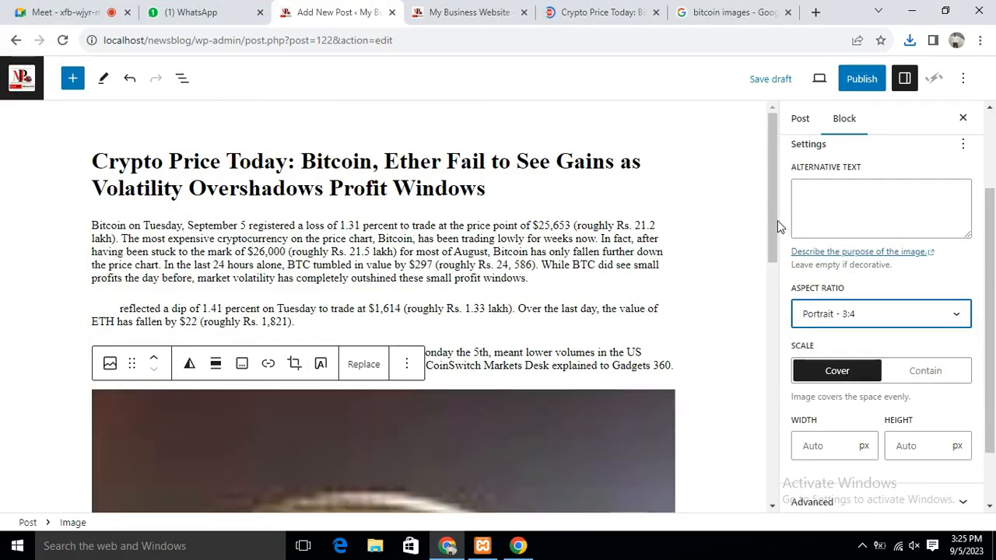
pyautogui.moveTo(777, 220); pyautogui.dragTo(784, 475)
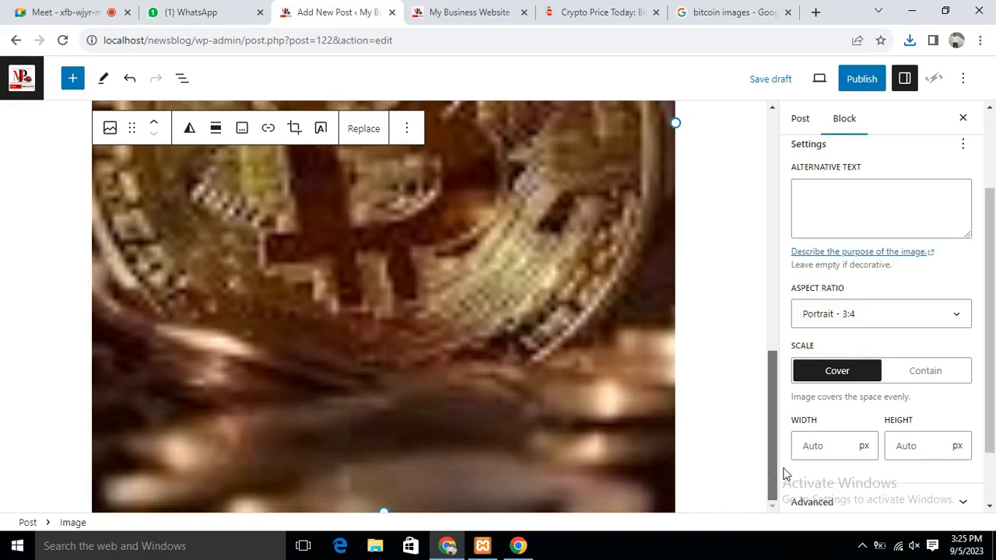
pyautogui.scroll(1, 785, 428)
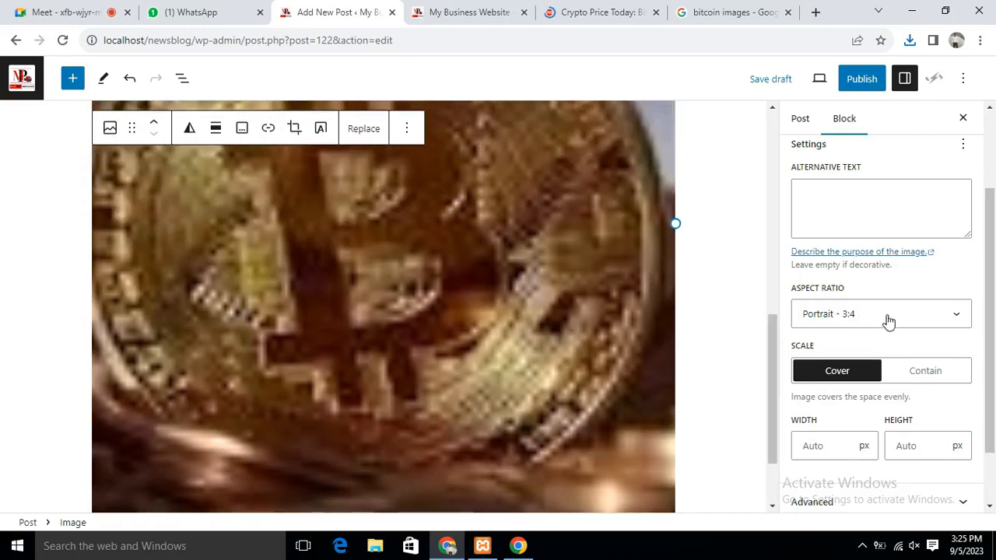
pyautogui.click(888, 321)
pyautogui.click(850, 363)
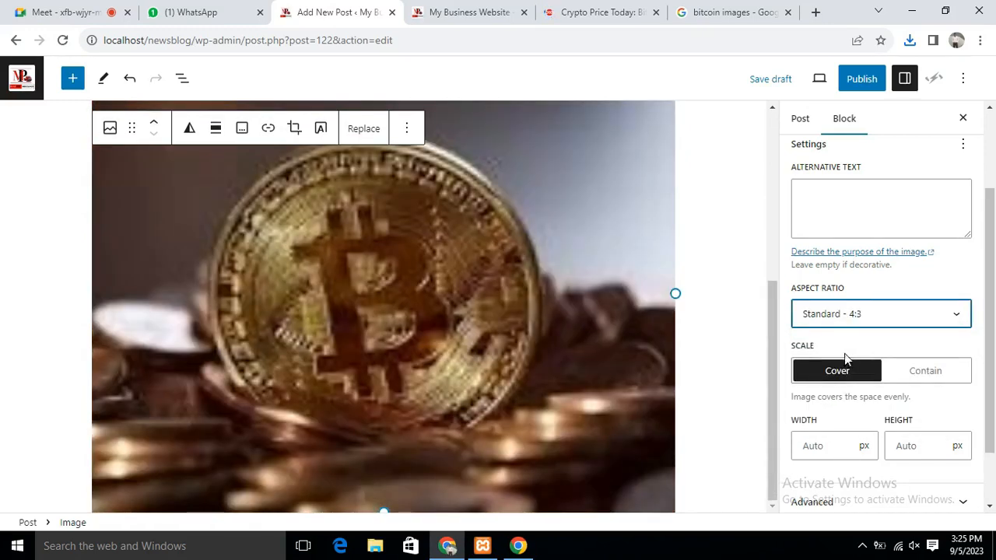
pyautogui.click(867, 312)
pyautogui.click(832, 348)
pyautogui.click(894, 307)
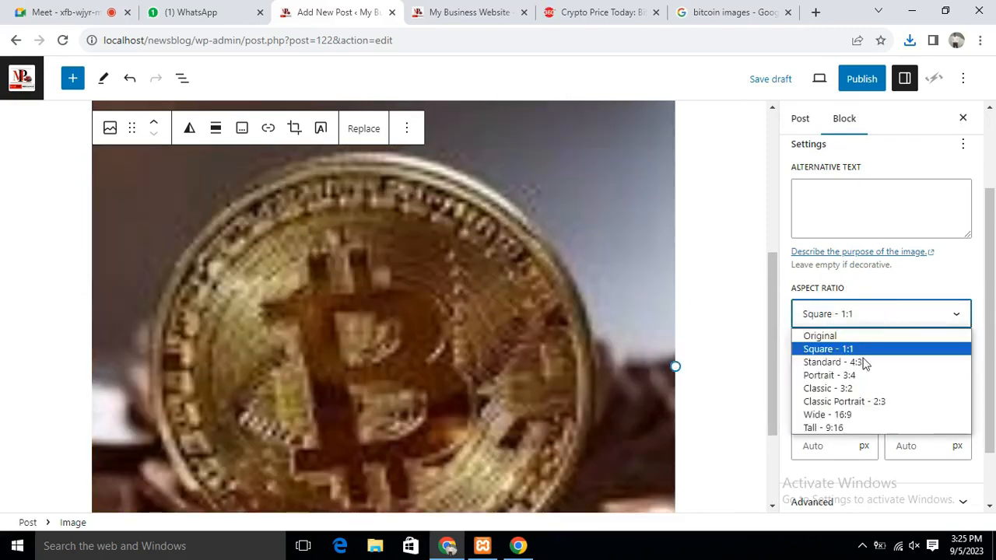
pyautogui.click(844, 401)
pyautogui.scroll(2, 914, 189)
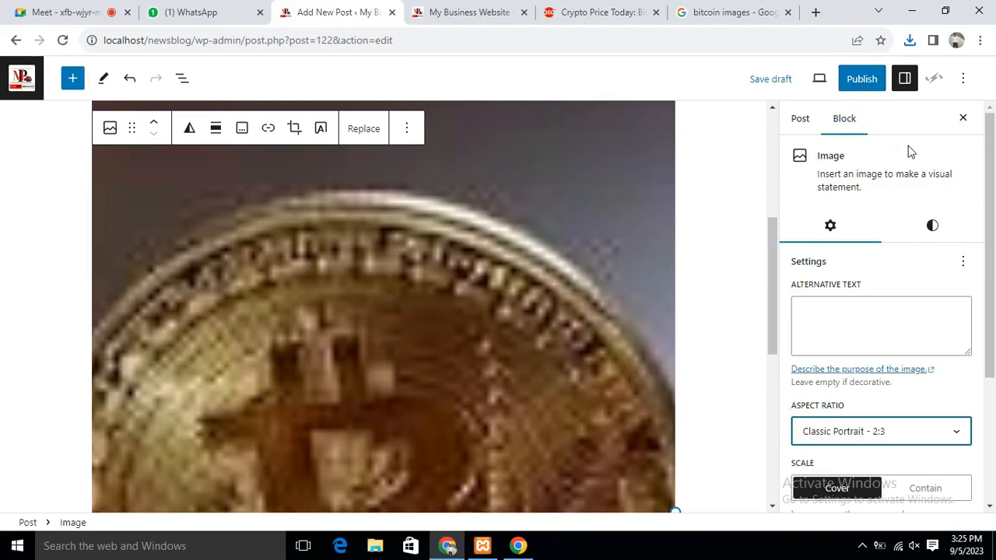
pyautogui.scroll(-3, 920, 168)
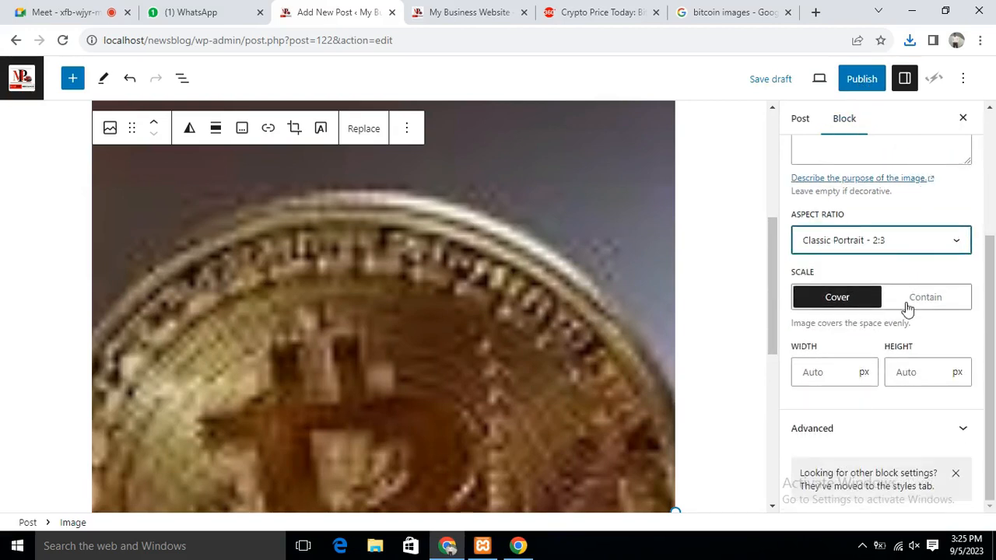
pyautogui.scroll(3, 905, 308)
# Switch to the post settings and open the publish date and time picker
pyautogui.click(799, 119)
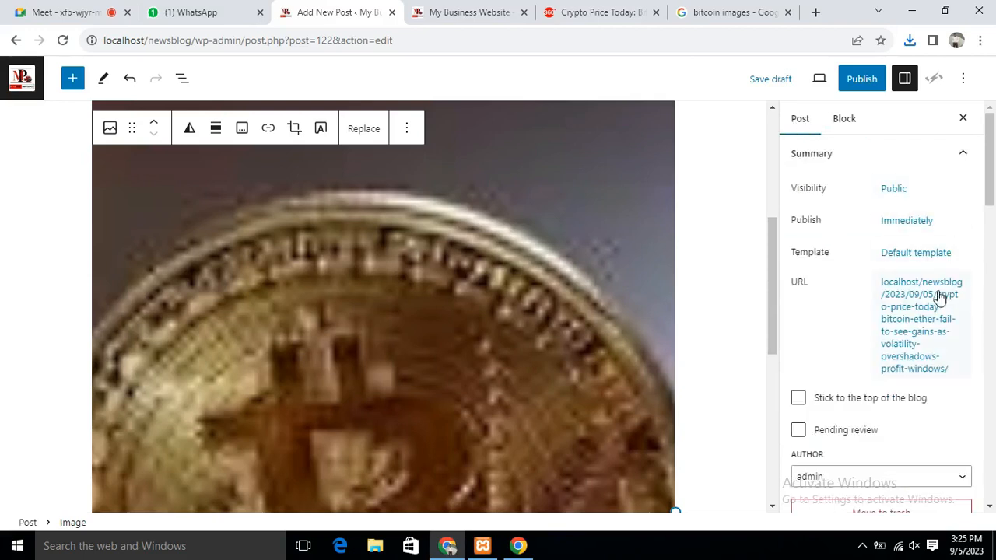
pyautogui.scroll(-5, 932, 226)
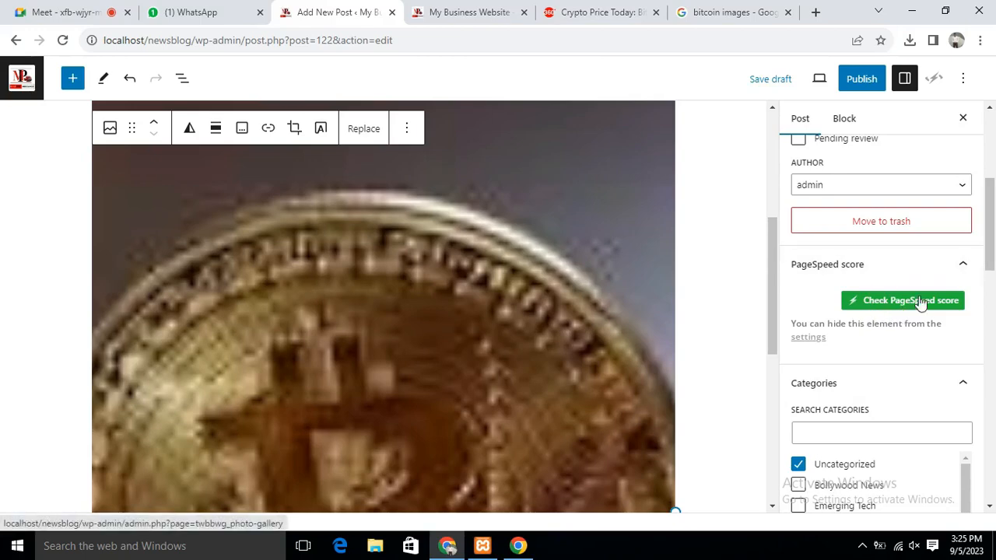
pyautogui.scroll(-10, 916, 311)
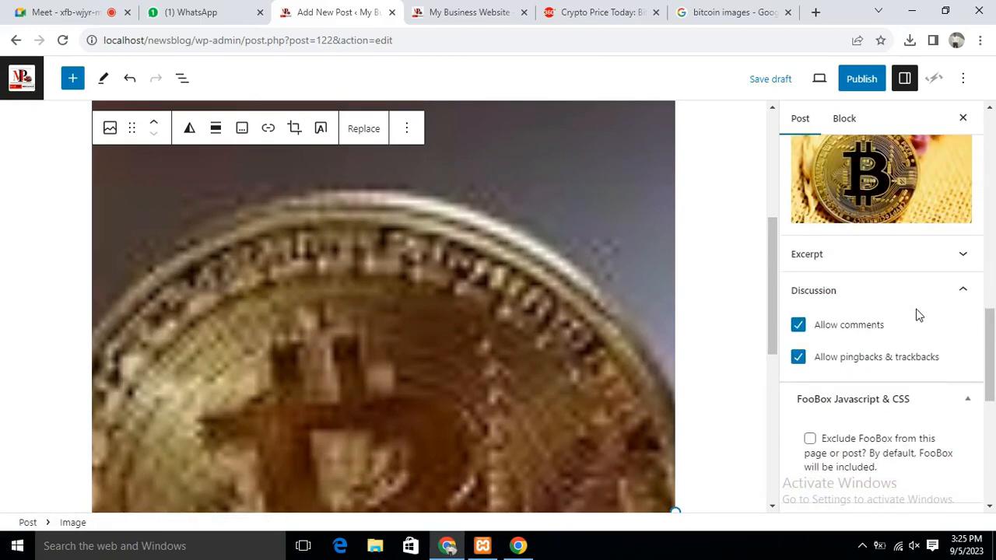
pyautogui.scroll(-5, 917, 314)
pyautogui.scroll(15, 916, 314)
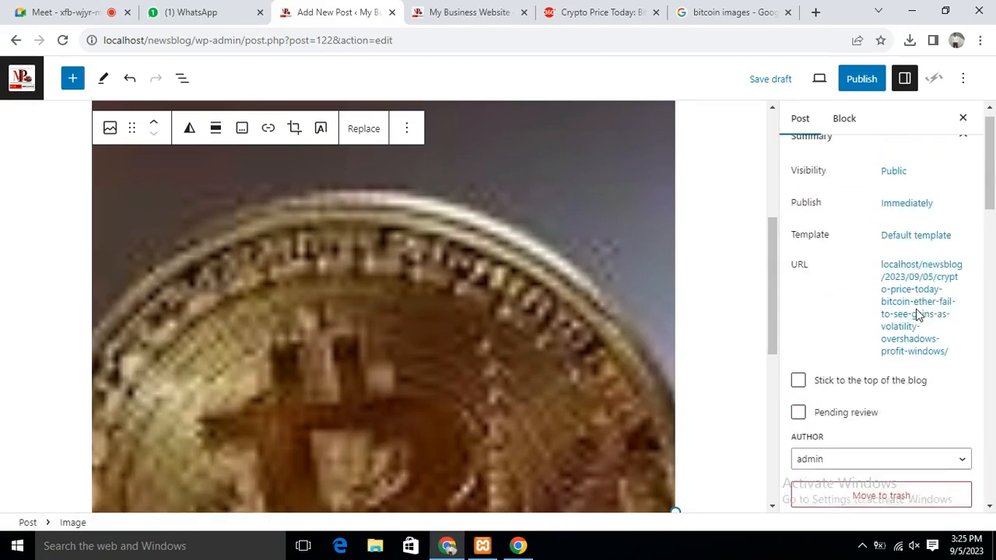
pyautogui.scroll(1, 919, 315)
pyautogui.click(893, 190)
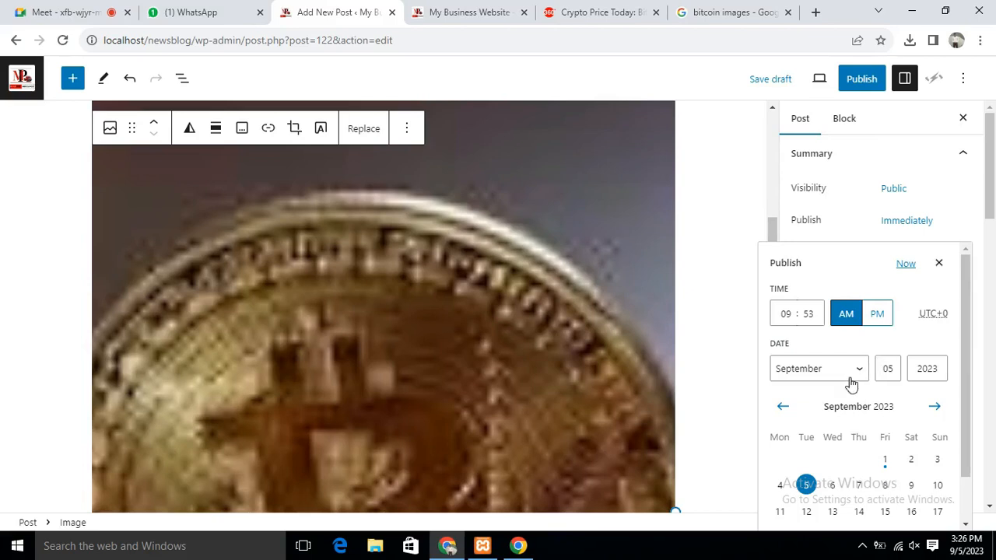
# Set the publish date to September 7, 2023 with the time at 10:00 AM
pyautogui.scroll(-1, 854, 379)
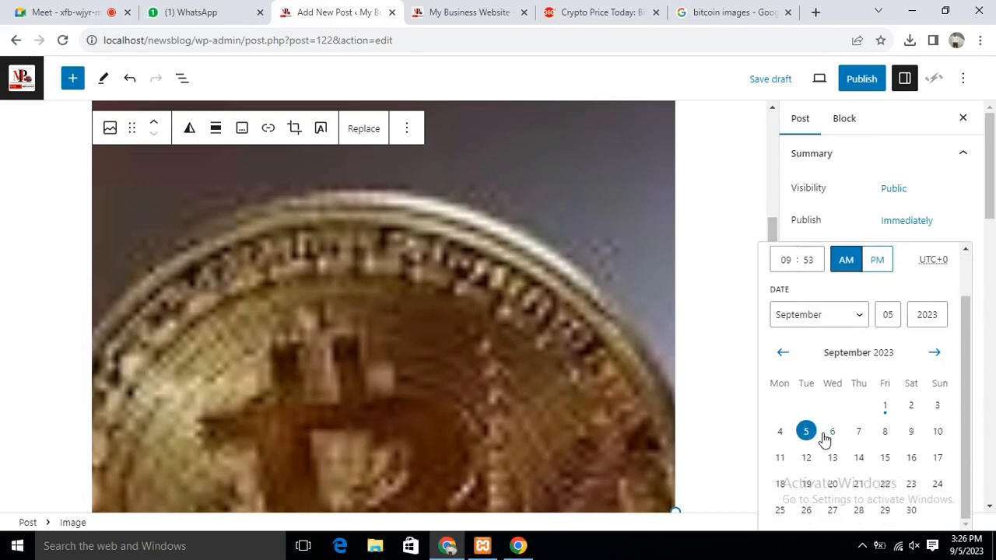
pyautogui.click(859, 433)
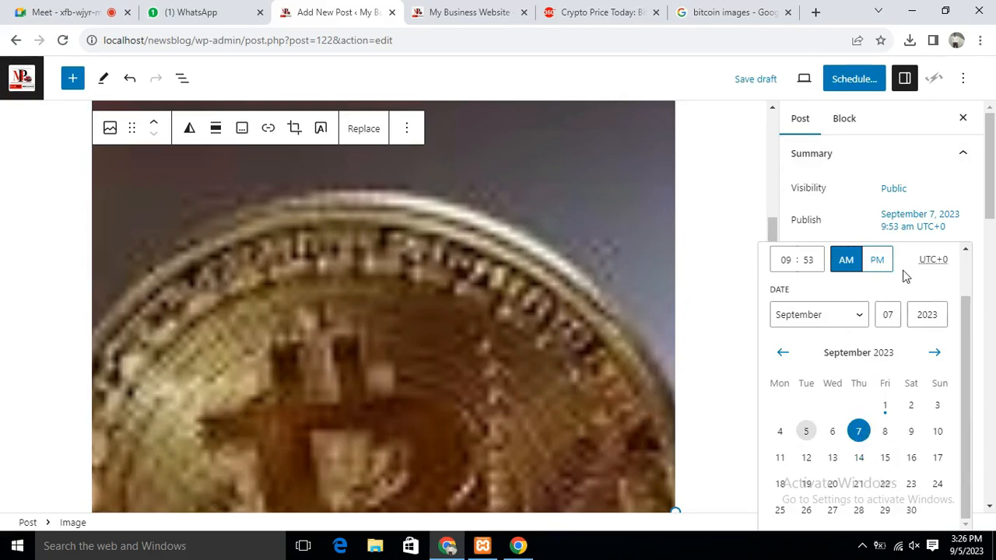
pyautogui.click(793, 260)
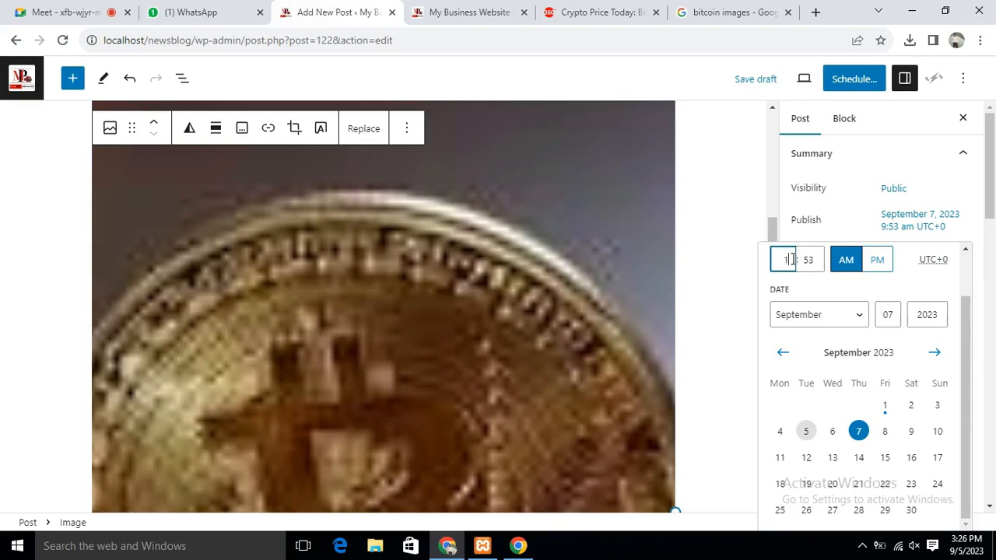
pyautogui.click(821, 259)
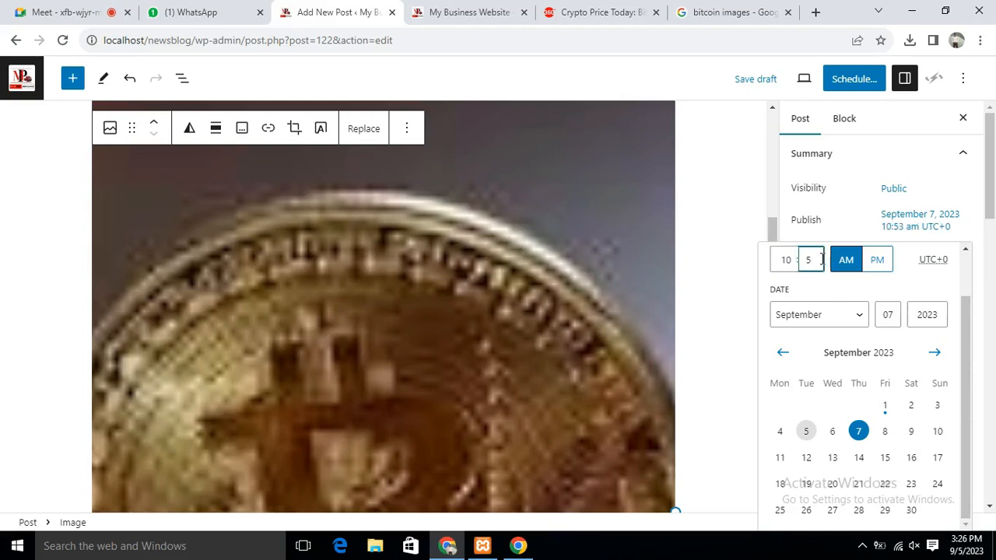
pyautogui.write('00')
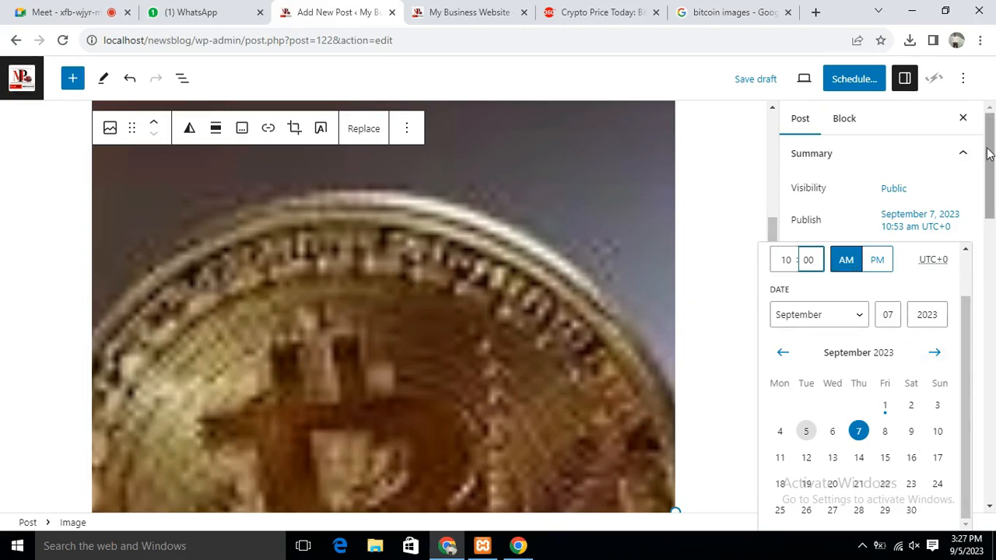
pyautogui.moveTo(986, 155)
pyautogui.mouseDown()
pyautogui.moveTo(989, 216)
pyautogui.moveTo(989, 139)
pyautogui.mouseUp()
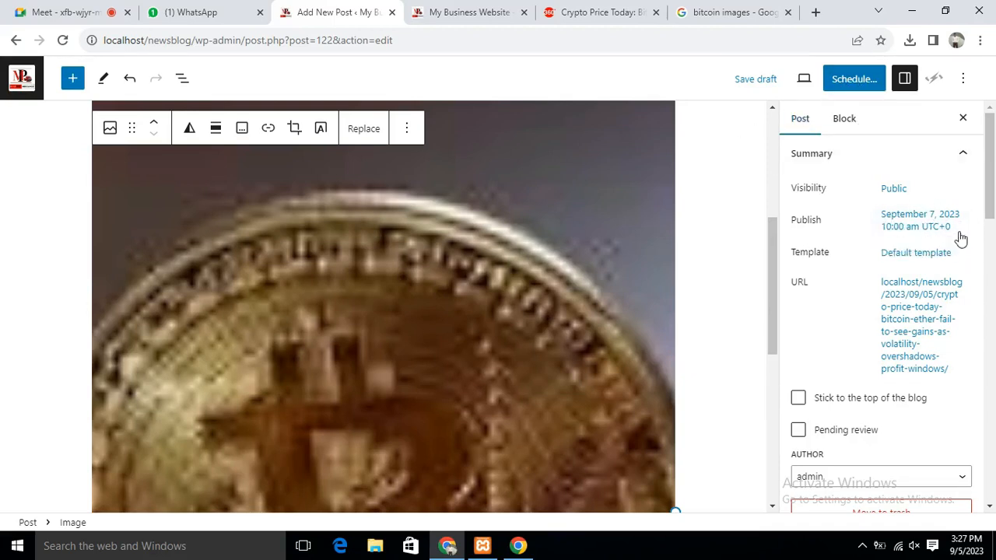
# Schedule the post for September 7, 2023 at 10:00 am and leave the editor for the admin area
pyautogui.click(855, 81)
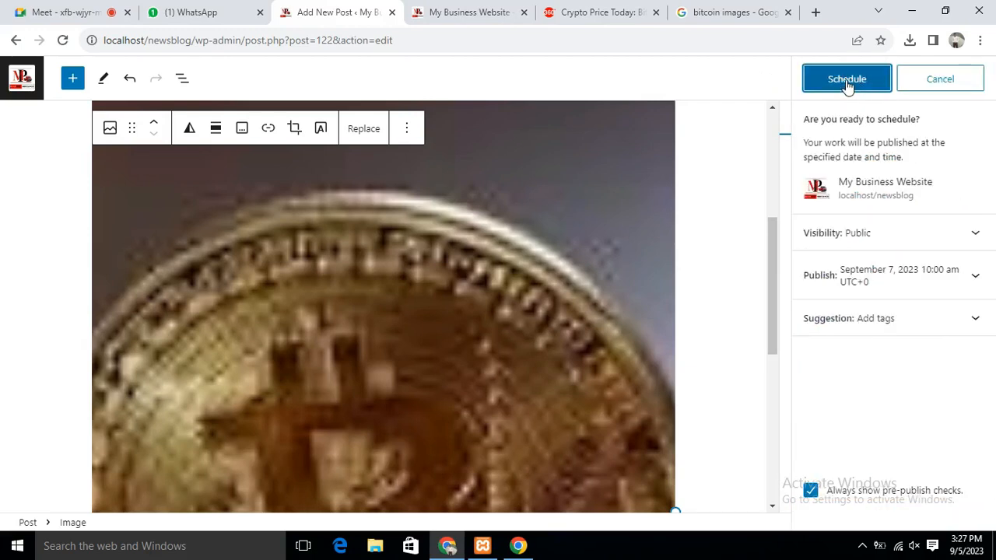
pyautogui.click(847, 81)
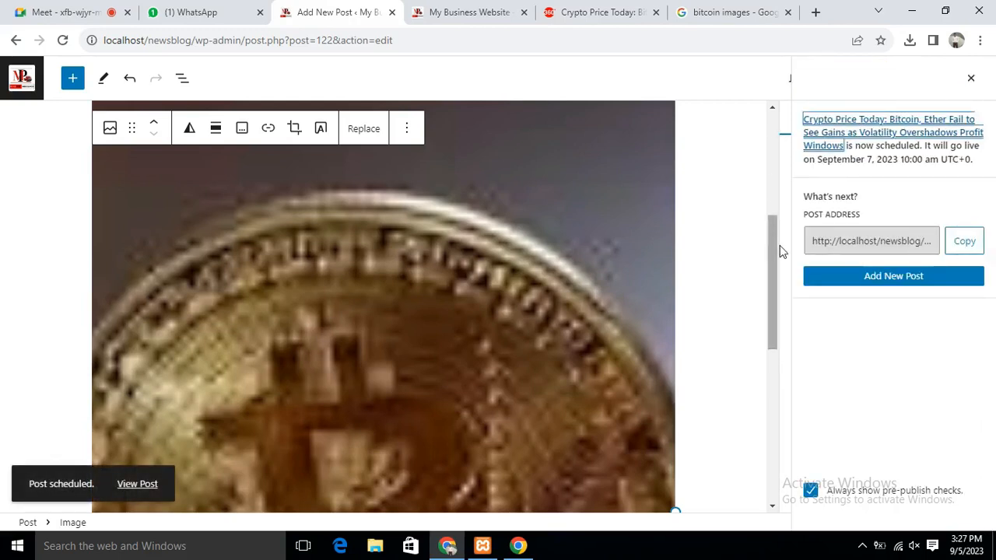
pyautogui.moveTo(770, 236); pyautogui.dragTo(783, 115)
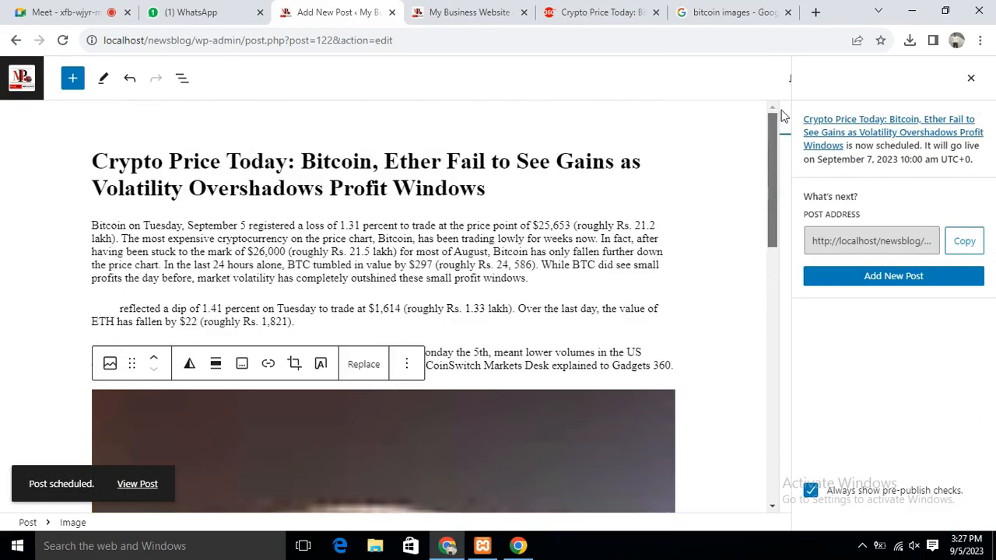
pyautogui.click(20, 80)
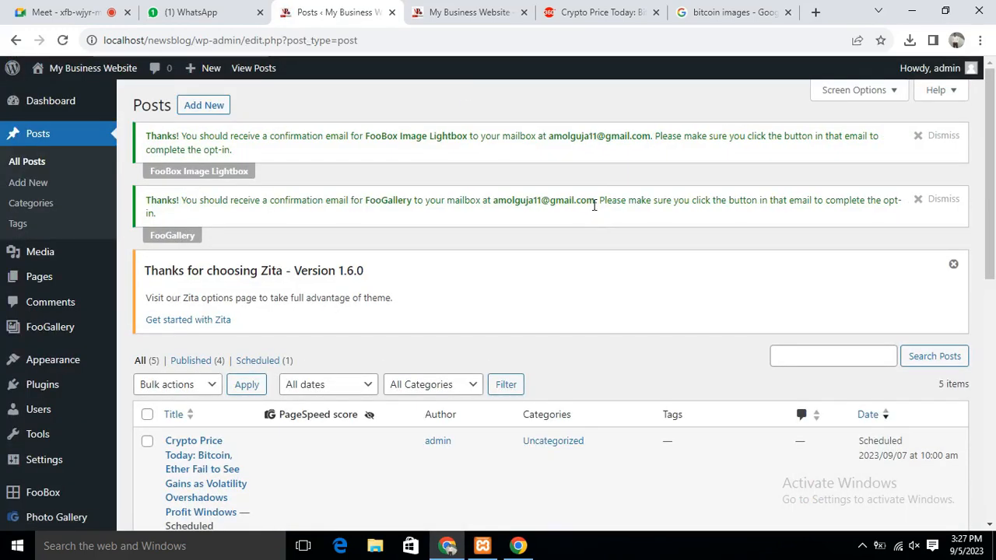
# Review the All Posts table, highlighting the Gadar post's Published status and date, then view the live home page
pyautogui.scroll(-3, 590, 201)
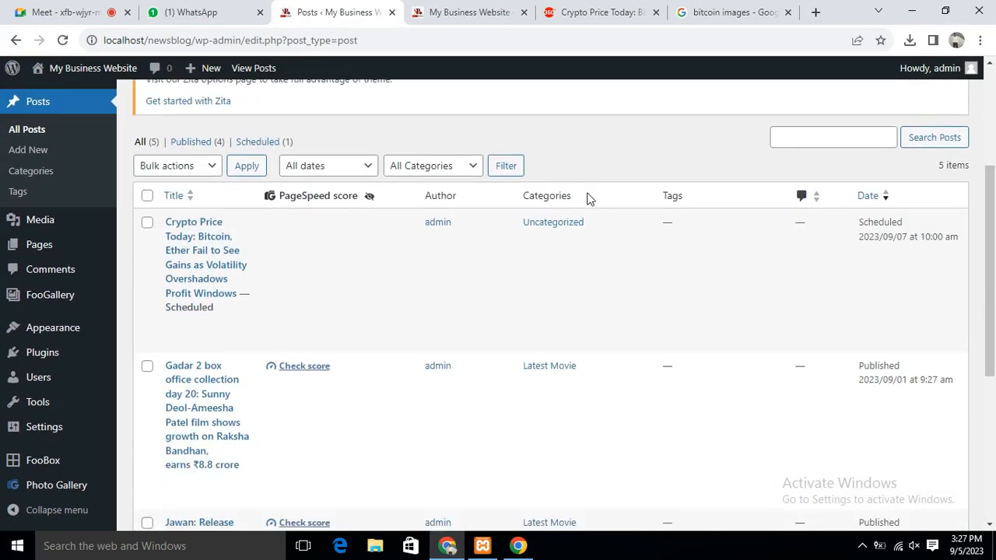
pyautogui.scroll(-1, 587, 199)
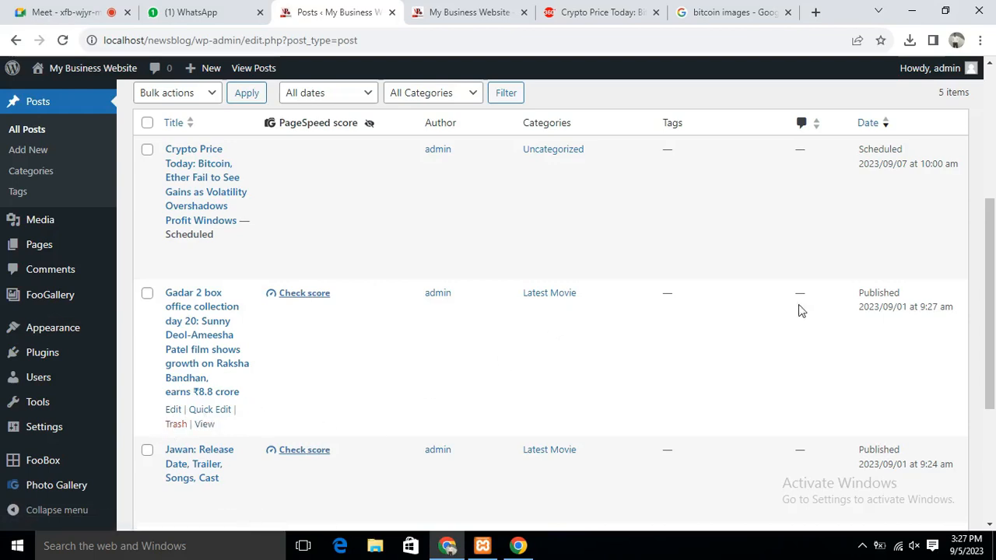
pyautogui.moveTo(860, 291); pyautogui.dragTo(920, 297)
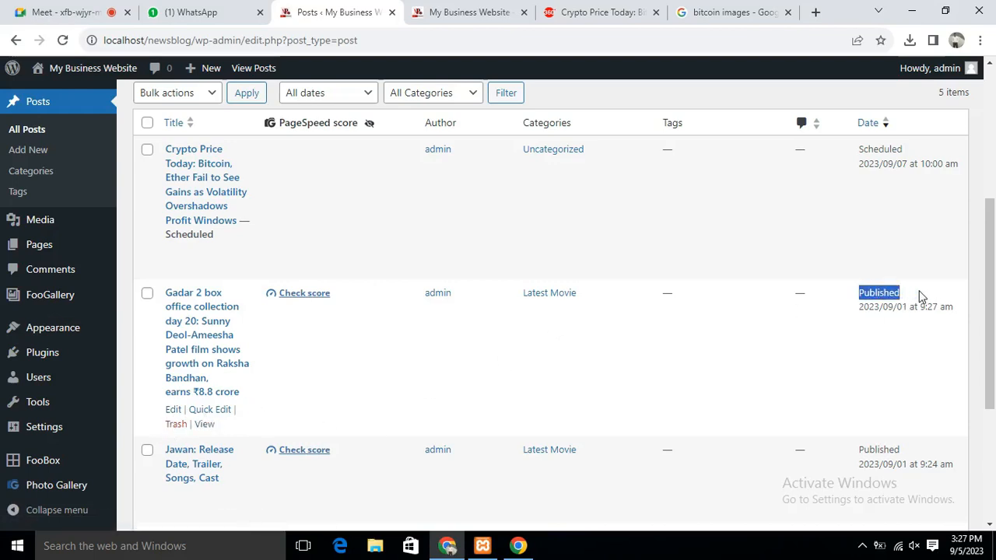
pyautogui.moveTo(861, 309); pyautogui.dragTo(951, 307)
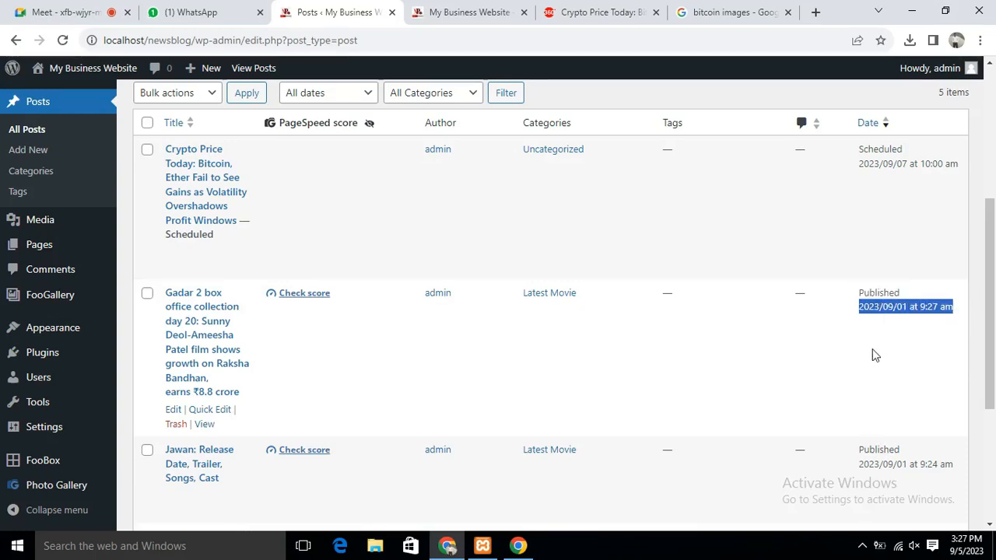
pyautogui.scroll(2, 878, 210)
pyautogui.scroll(1, 878, 210)
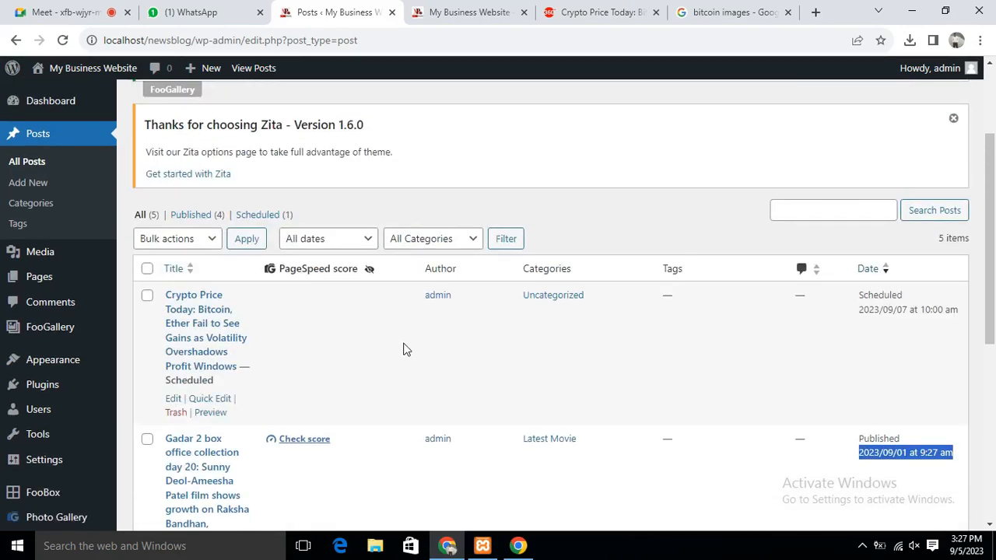
pyautogui.scroll(-1, 405, 349)
pyautogui.scroll(3, 423, 349)
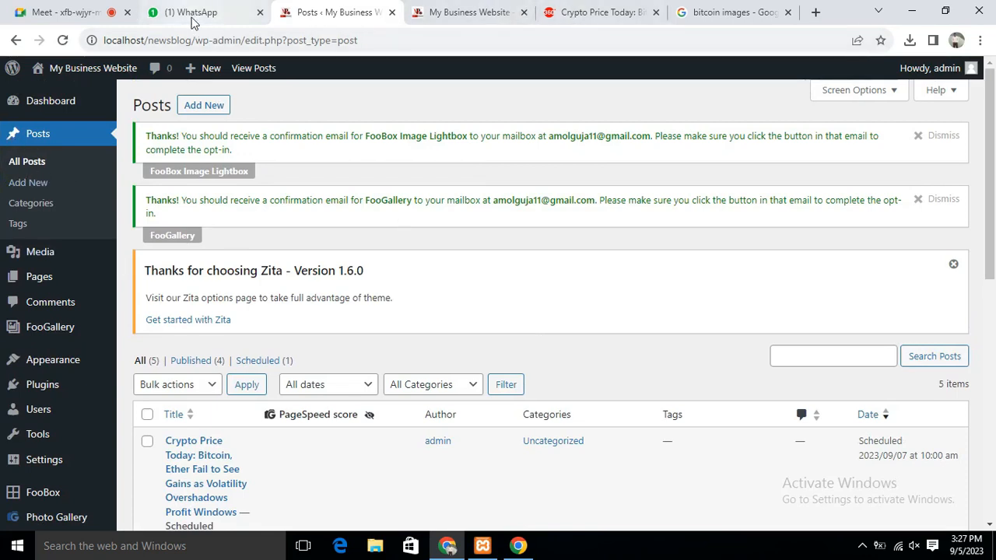
pyautogui.click(466, 16)
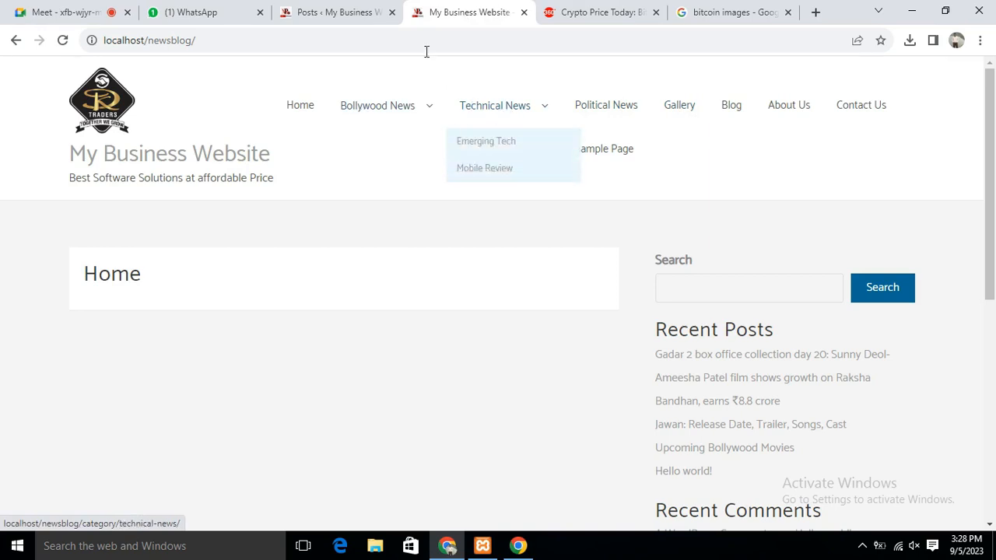
# Switch back to the Posts admin tab and scroll down to the posts table
pyautogui.click(339, 13)
pyautogui.scroll(-3, 704, 212)
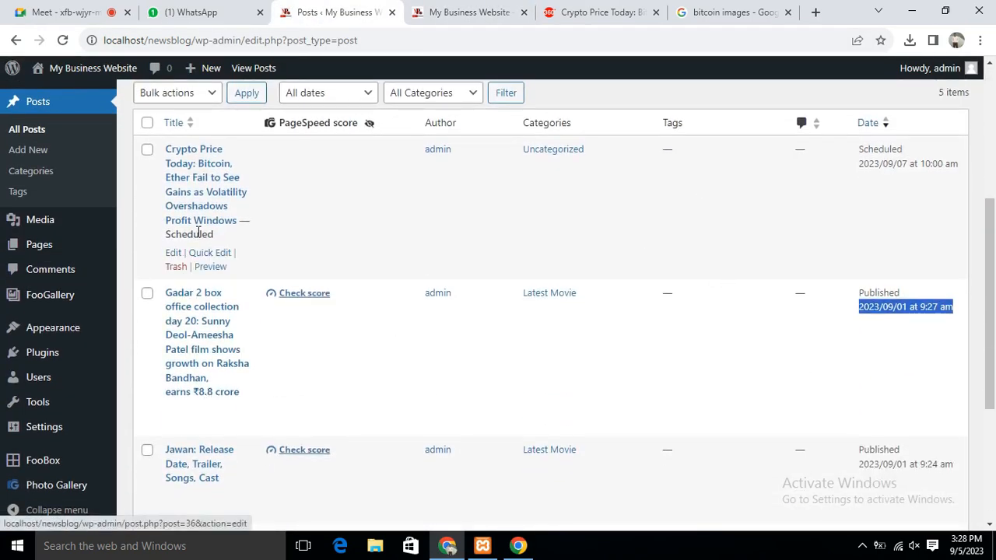
# Reopen the Crypto Price Today post in the editor and expand its Categories panel
pyautogui.click(173, 254)
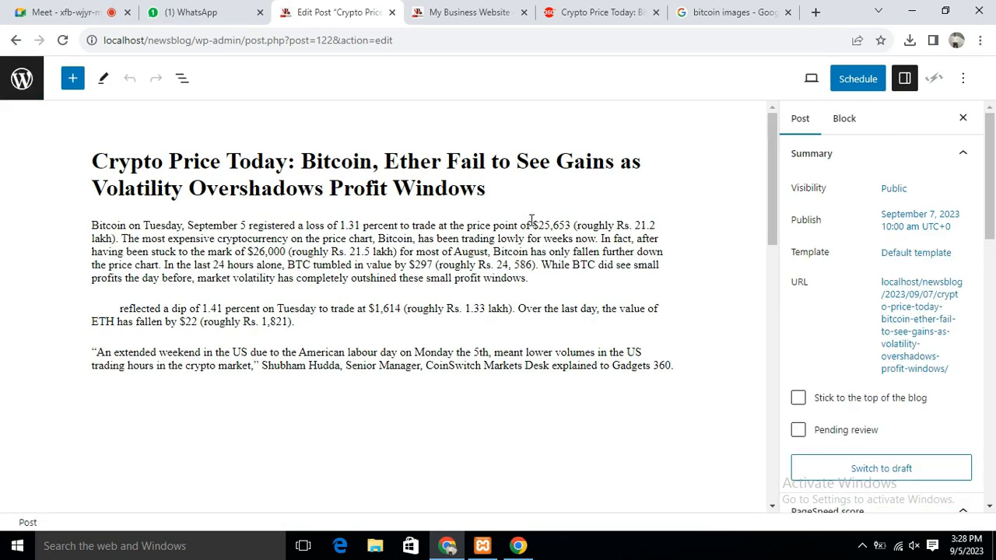
pyautogui.moveTo(990, 175); pyautogui.dragTo(991, 359)
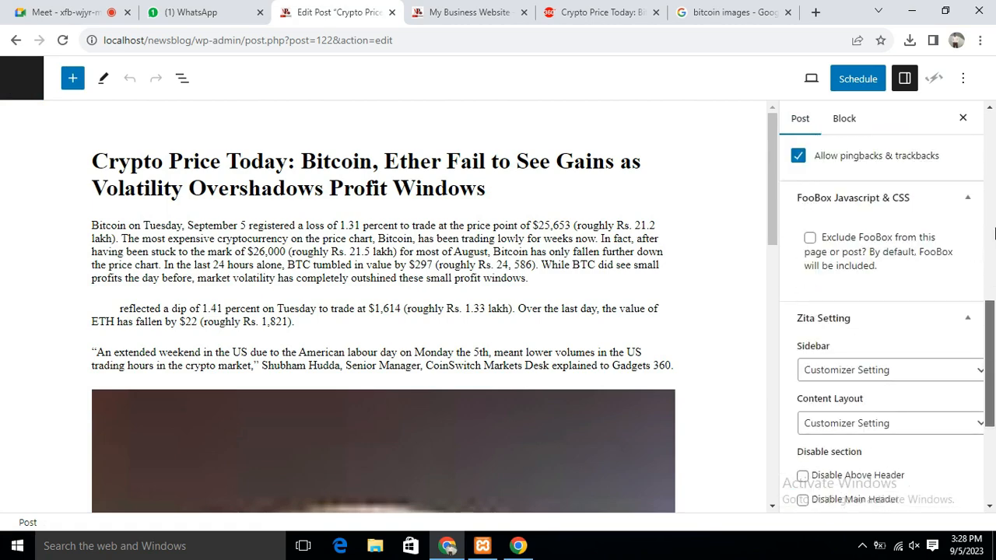
pyautogui.scroll(2, 891, 271)
pyautogui.scroll(2, 937, 327)
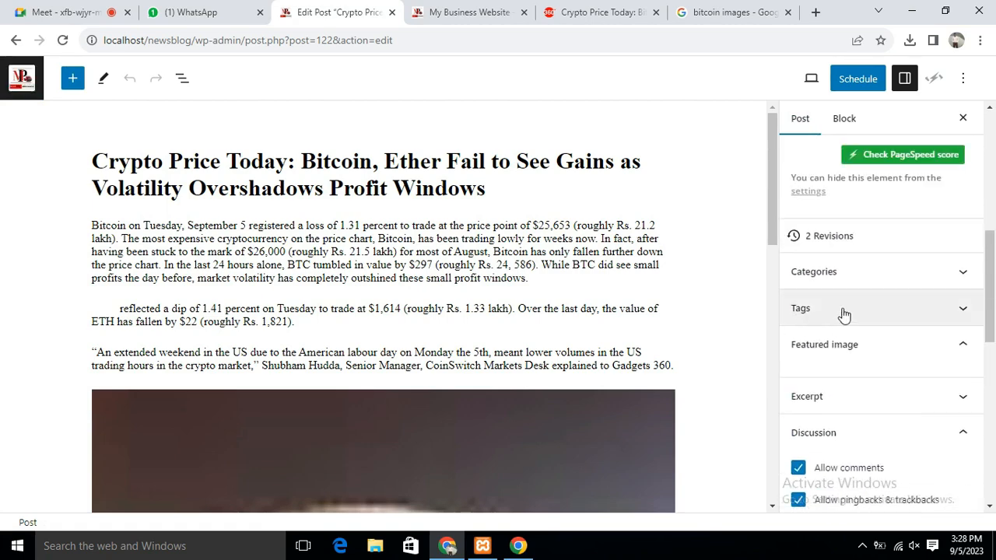
pyautogui.click(843, 273)
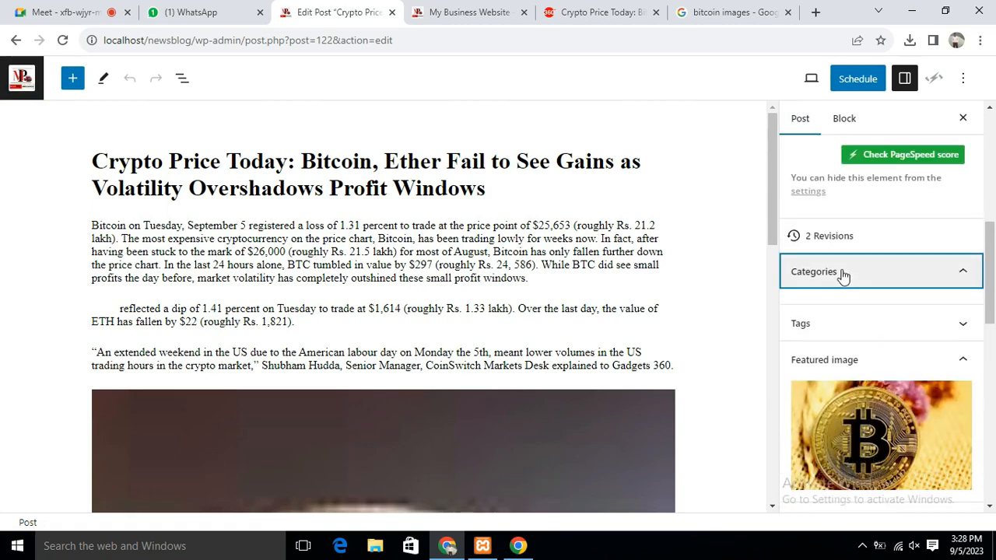
# Move the crypto post from Uncategorized to Emerging Tech and update the scheduled post
pyautogui.click(899, 282)
pyautogui.click(916, 277)
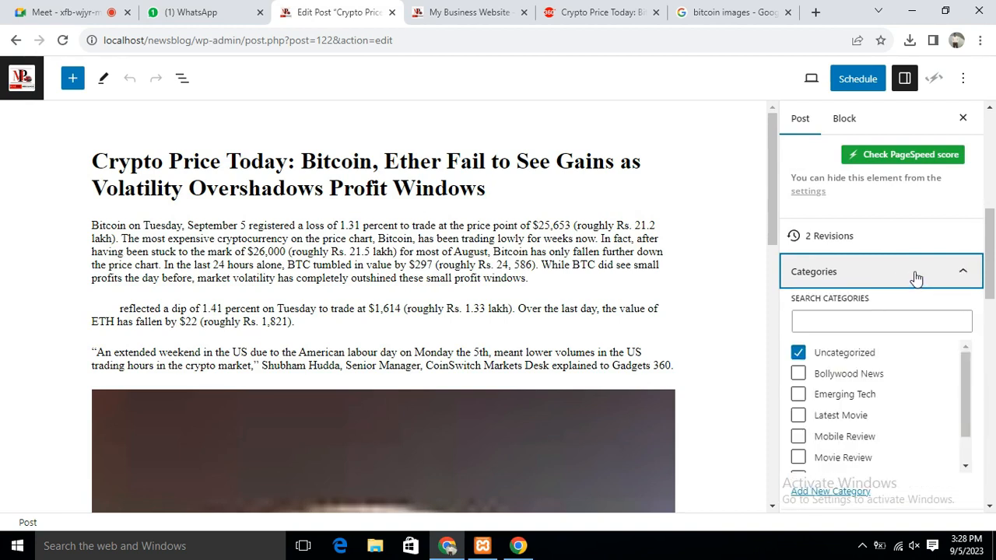
pyautogui.click(801, 356)
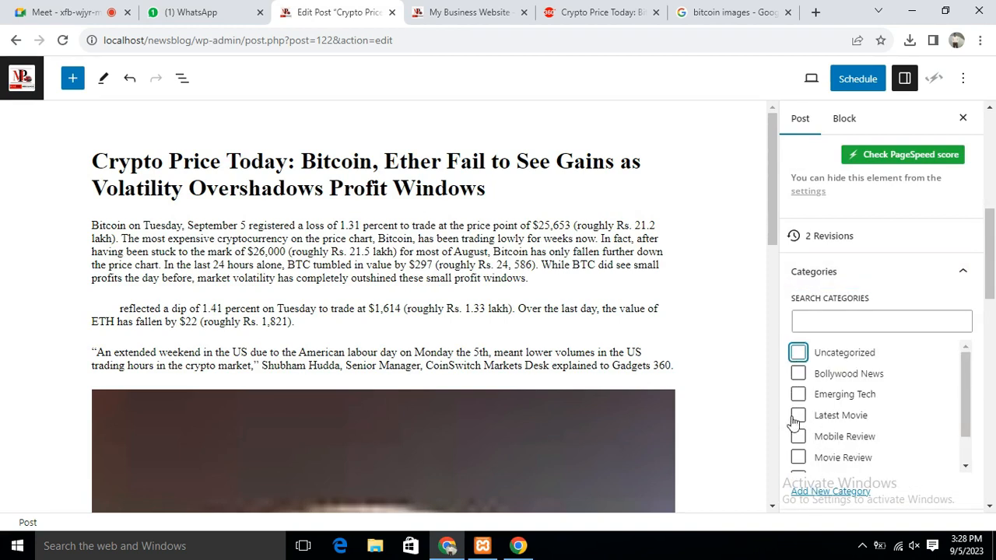
pyautogui.moveTo(970, 394); pyautogui.dragTo(973, 421)
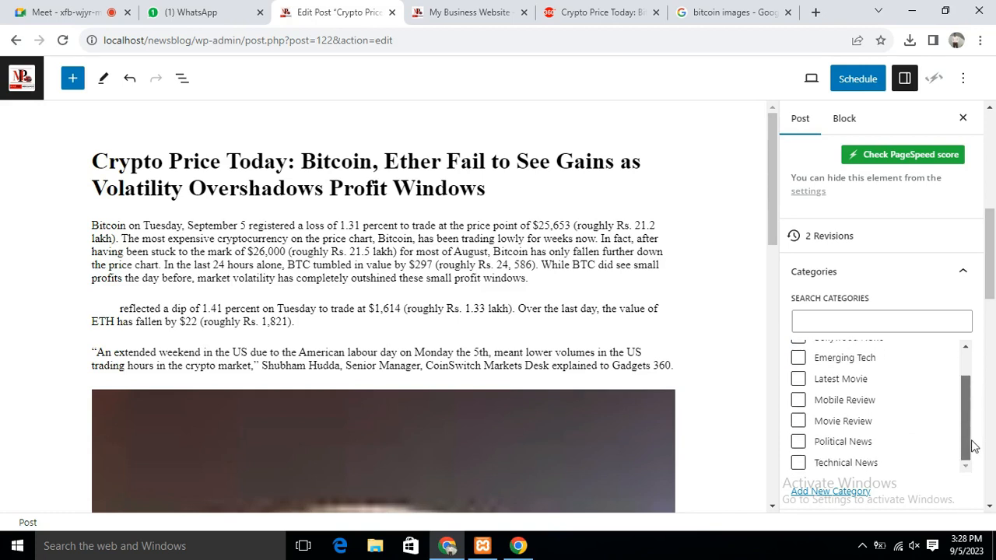
pyautogui.click(798, 464)
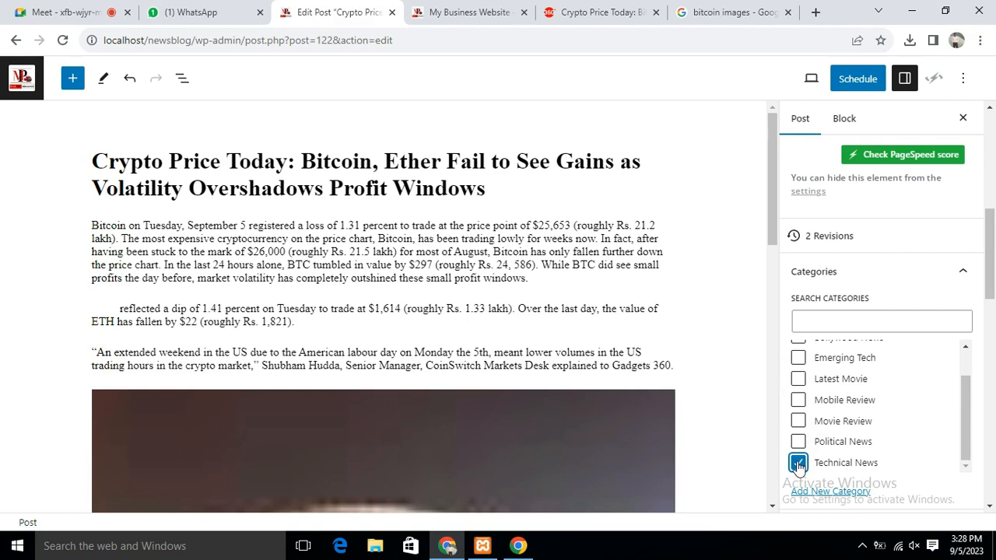
pyautogui.click(797, 357)
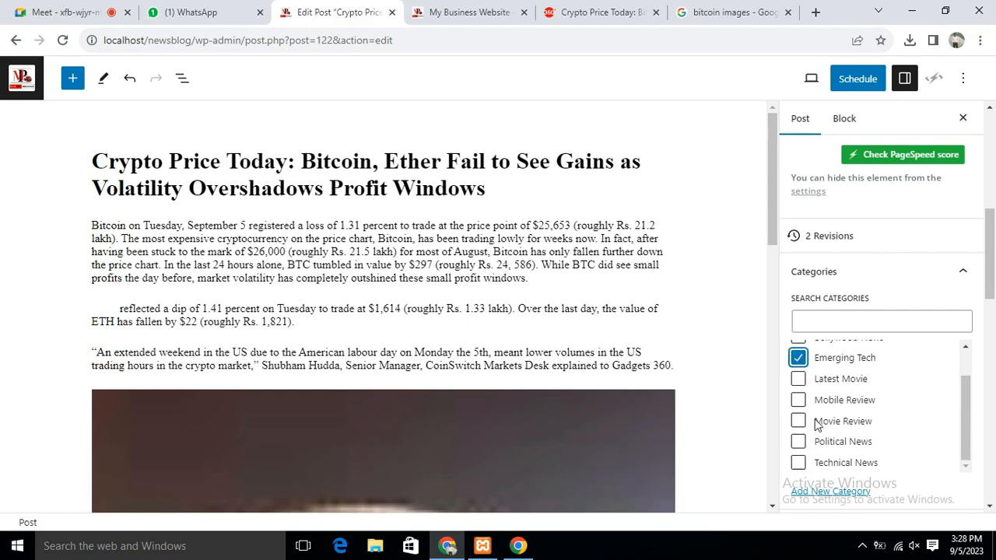
pyautogui.click(860, 84)
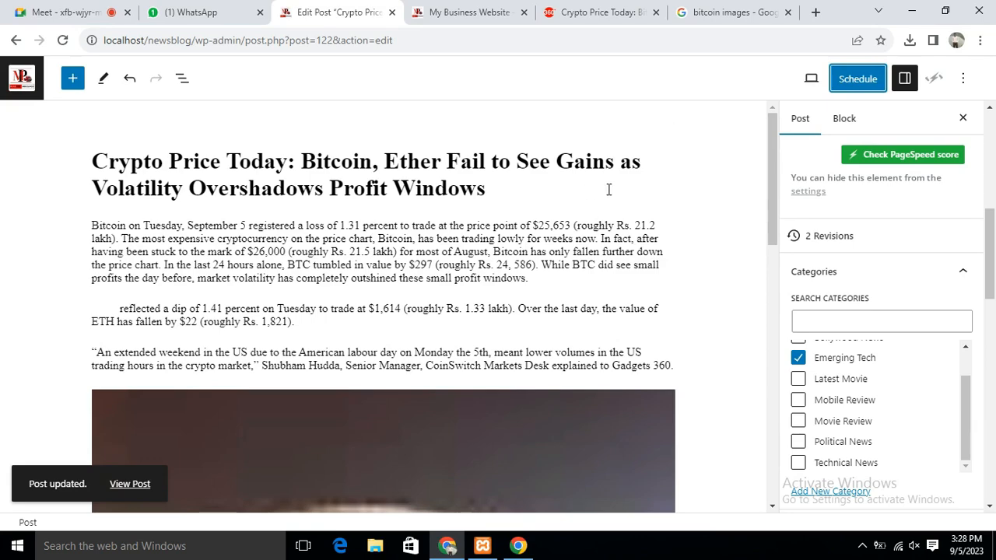
# Scroll back up to the post title, then view the live My Business Website home page
pyautogui.moveTo(769, 130); pyautogui.dragTo(755, 435)
pyautogui.moveTo(764, 227); pyautogui.dragTo(795, 173)
pyautogui.click(771, 125)
pyautogui.click(718, 185)
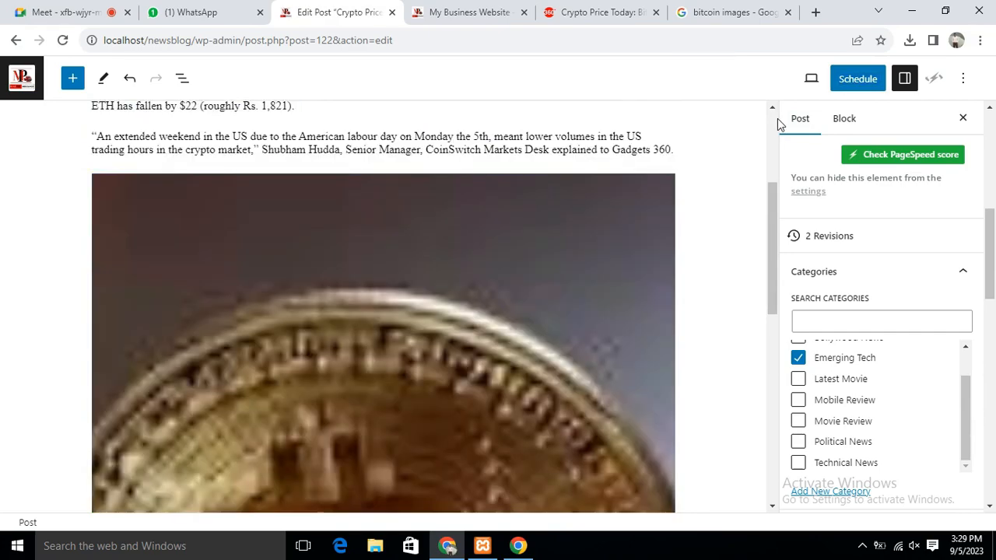
pyautogui.click(776, 118)
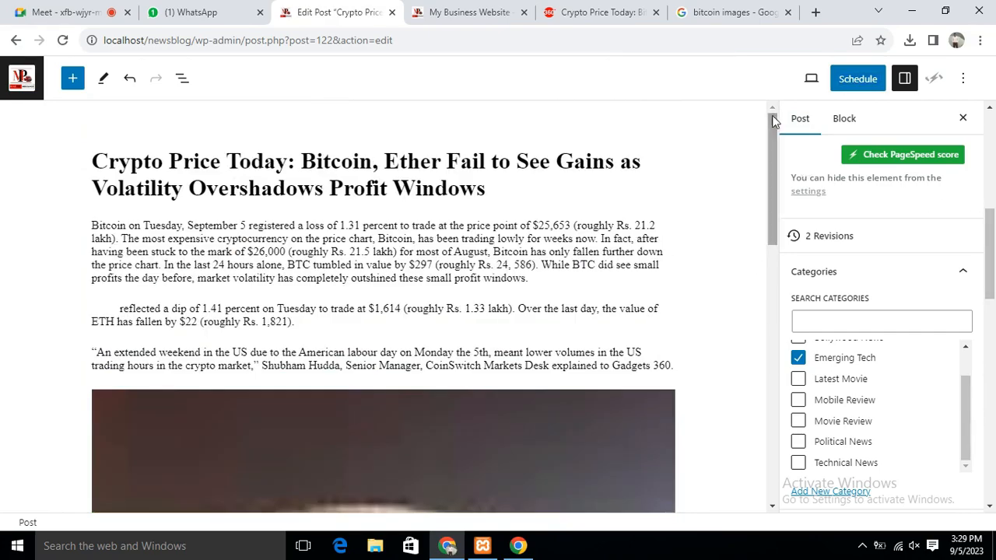
pyautogui.moveTo(768, 137); pyautogui.dragTo(627, 81)
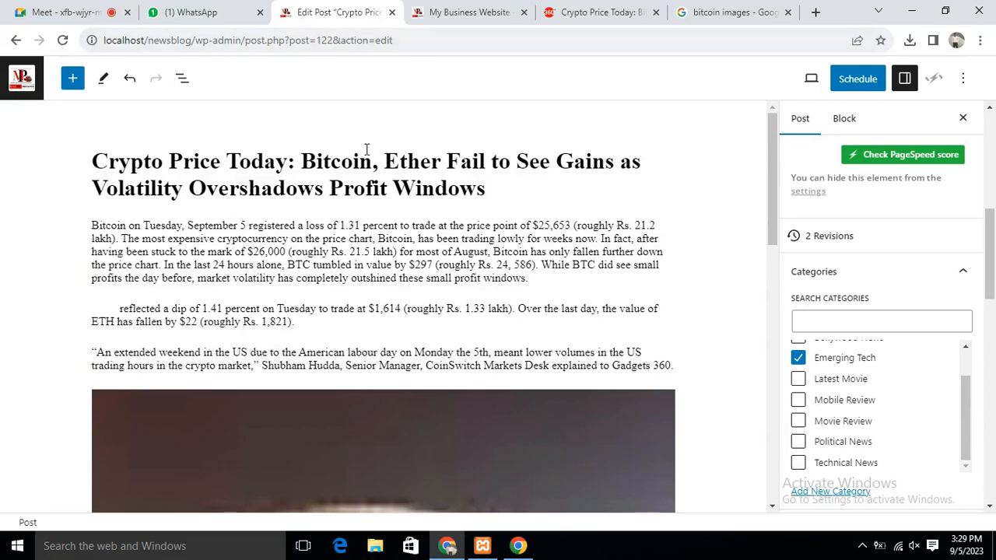
pyautogui.click(443, 17)
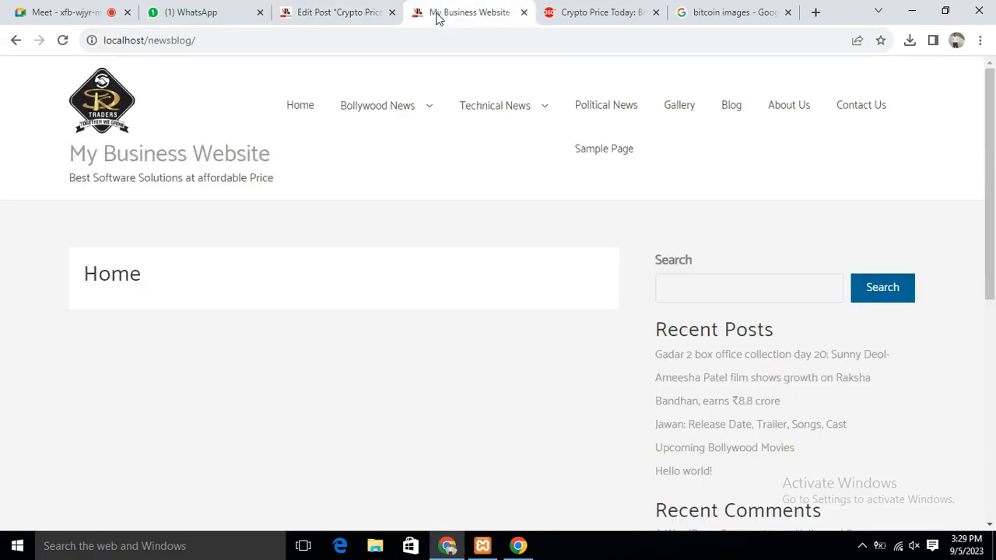
# Leave the post editor for the All Posts list, then return to the live home page
pyautogui.click(318, 19)
pyautogui.click(11, 92)
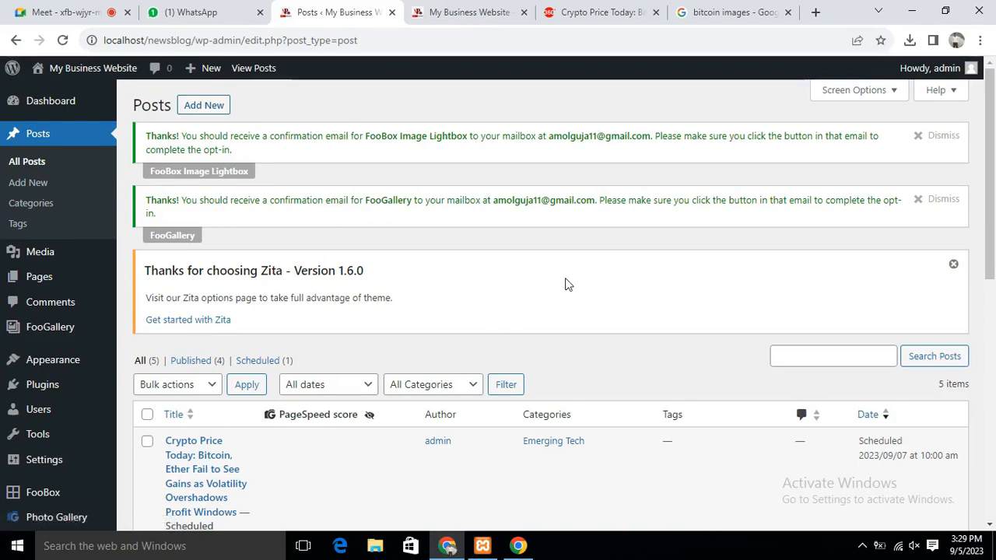
pyautogui.scroll(-3, 665, 319)
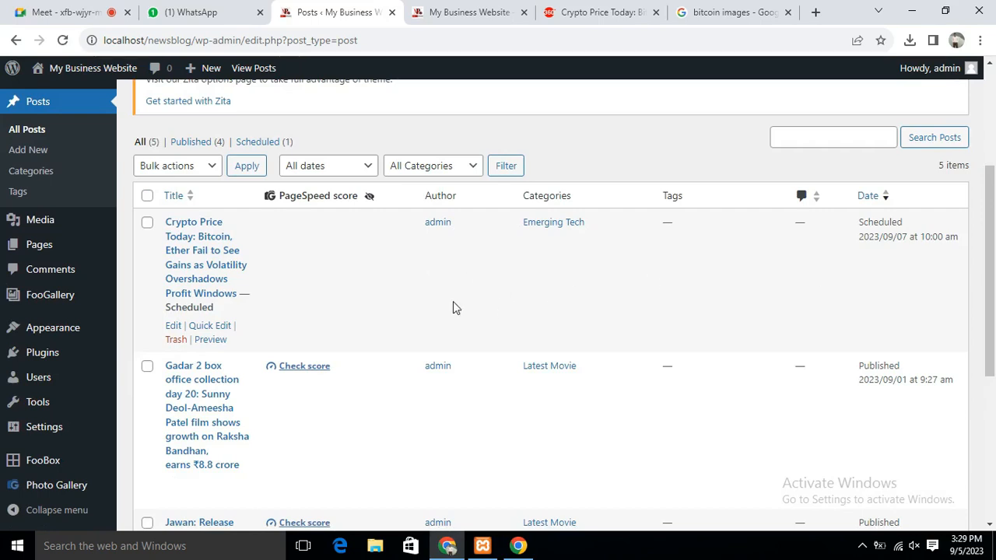
pyautogui.moveTo(213, 84)
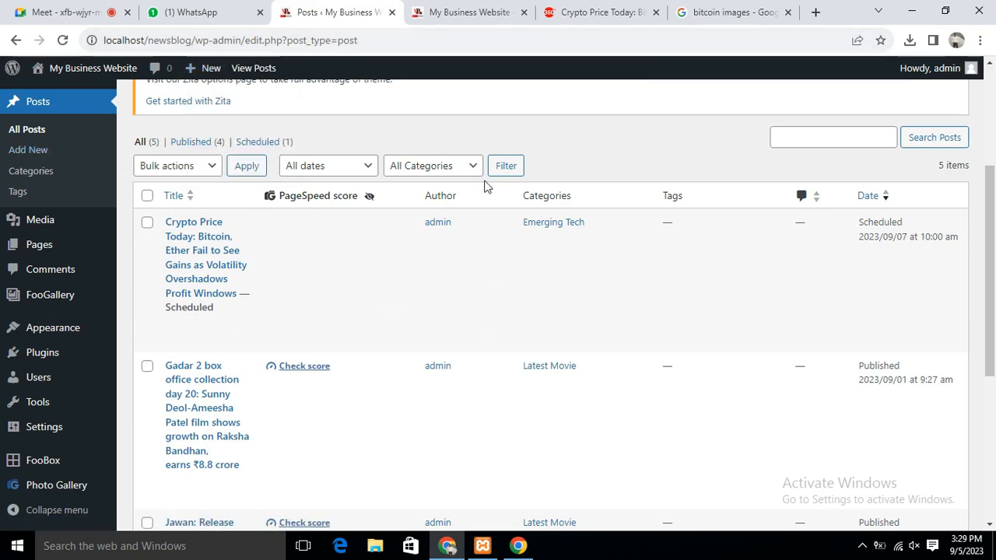
pyautogui.moveTo(361, 228)
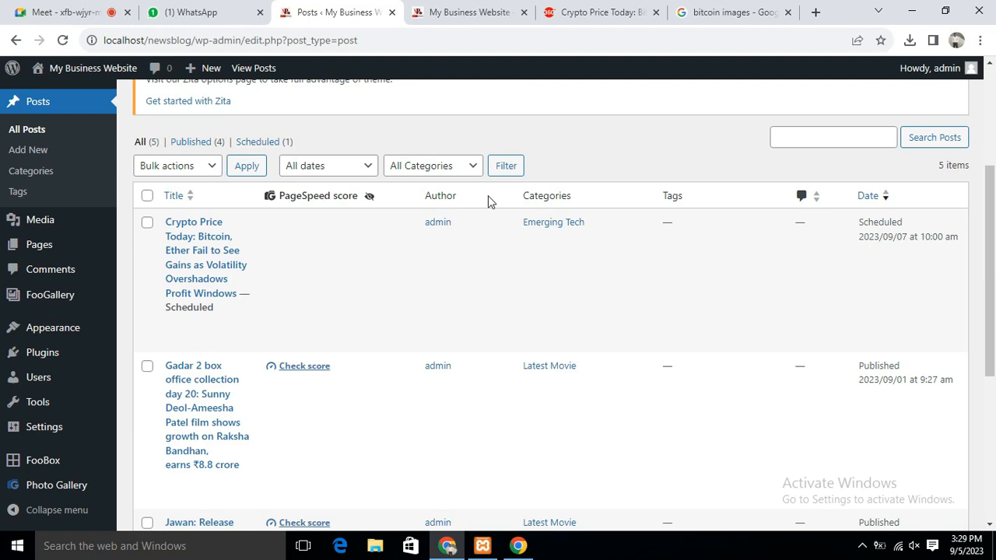
pyautogui.moveTo(431, 233)
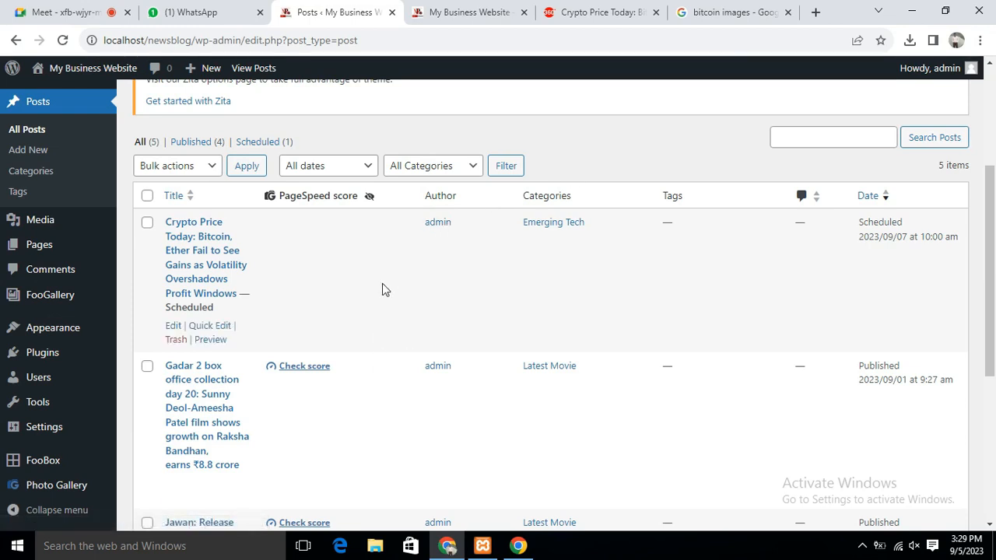
pyautogui.click(454, 7)
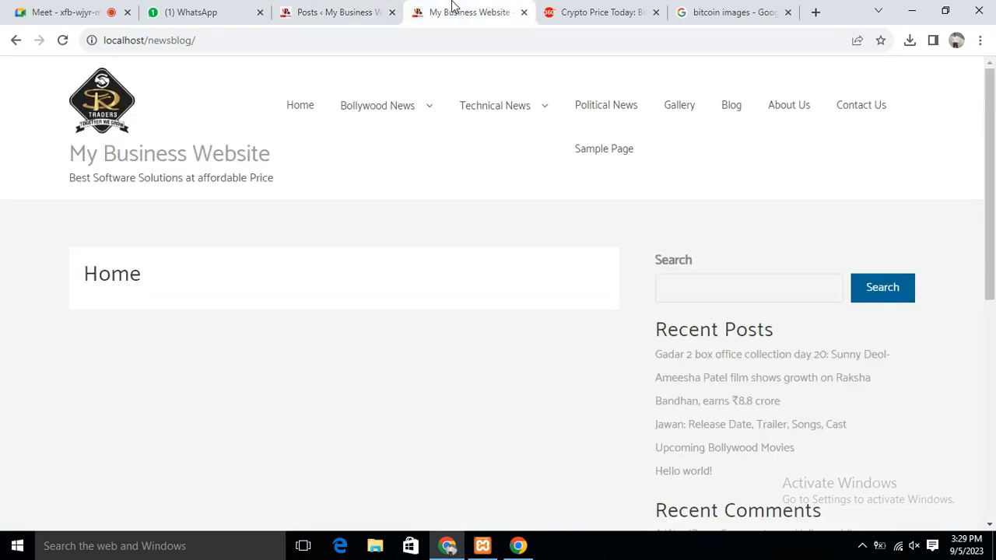
# Open the Gadar 2 box office post via Bollywood News > Latest Movie
pyautogui.click(683, 114)
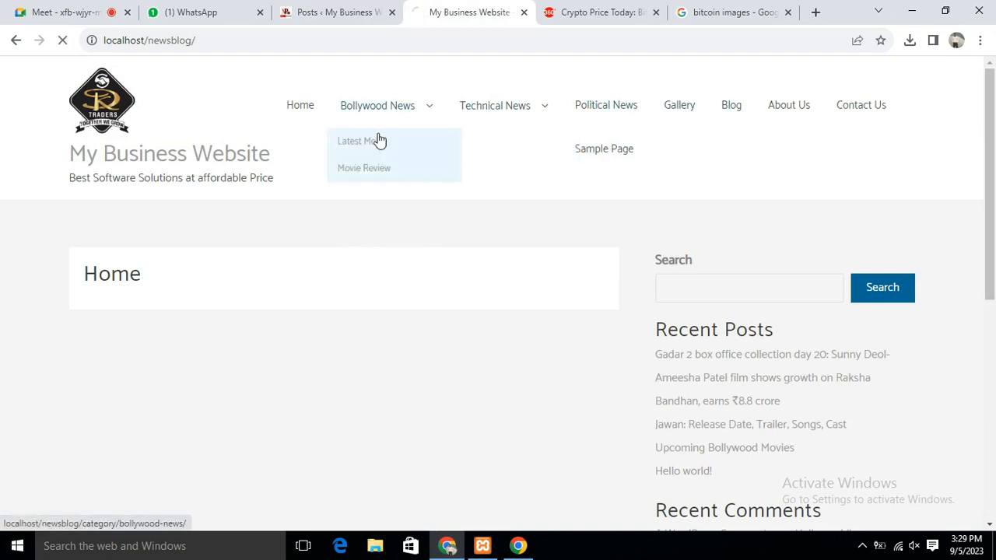
pyautogui.click(373, 146)
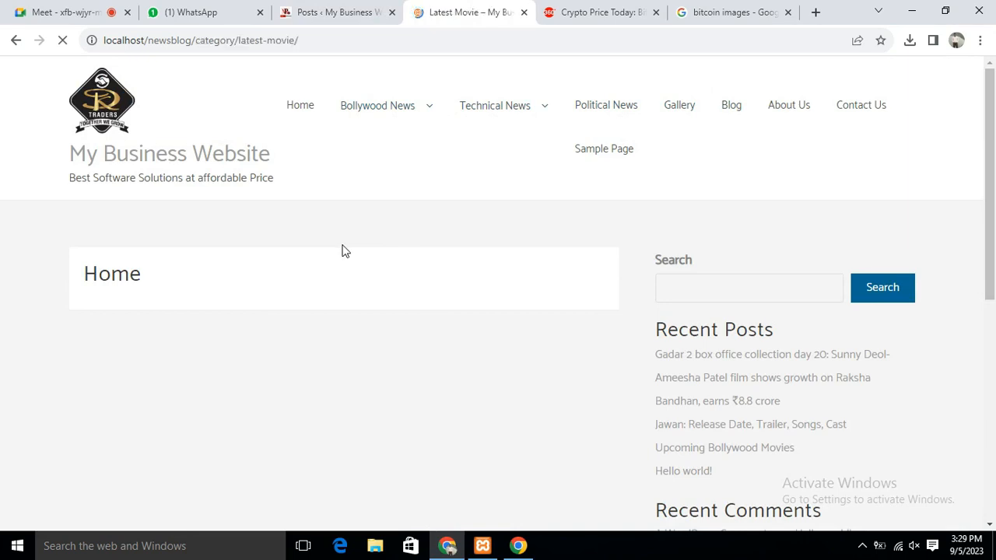
pyautogui.scroll(-3, 405, 467)
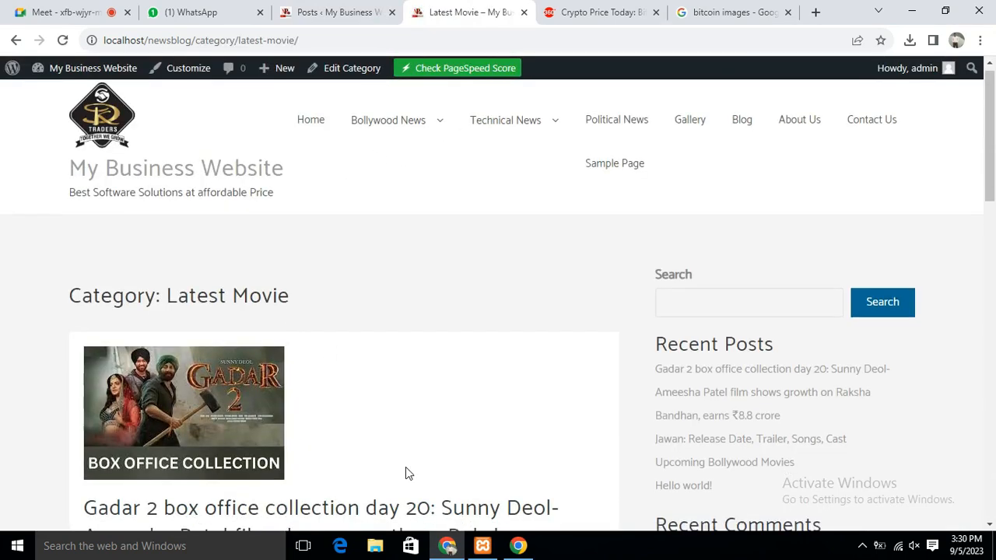
pyautogui.click(322, 300)
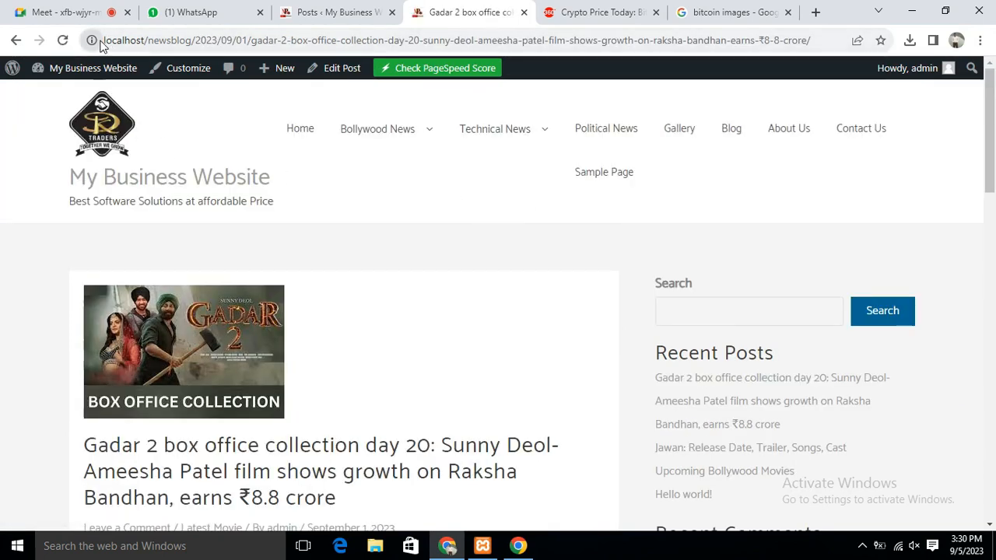
# Examine the post's address: the site host, 2023/09/01 date folders and long title slug
pyautogui.moveTo(104, 40); pyautogui.dragTo(810, 40)
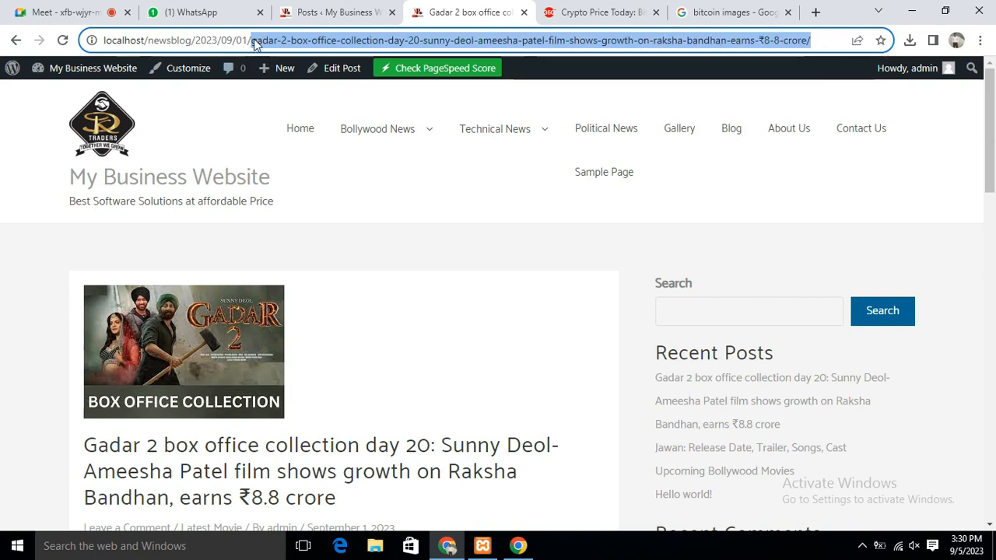
pyautogui.click(252, 39)
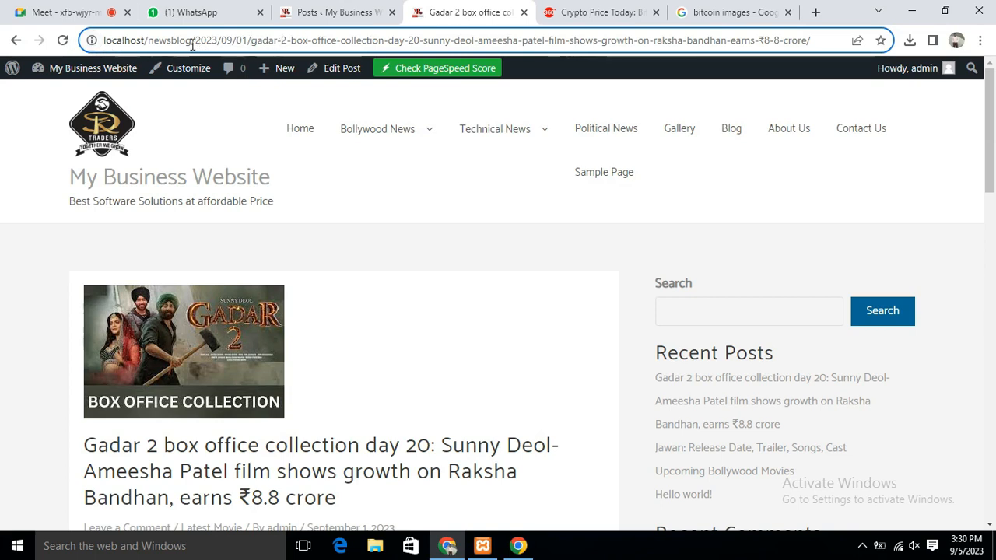
pyautogui.moveTo(194, 41); pyautogui.dragTo(263, 44)
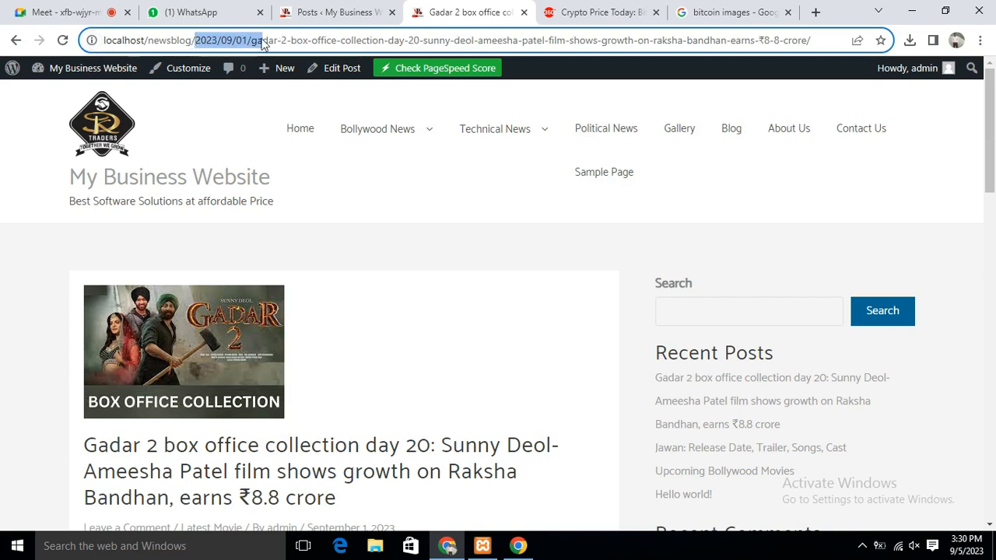
pyautogui.click(321, 40)
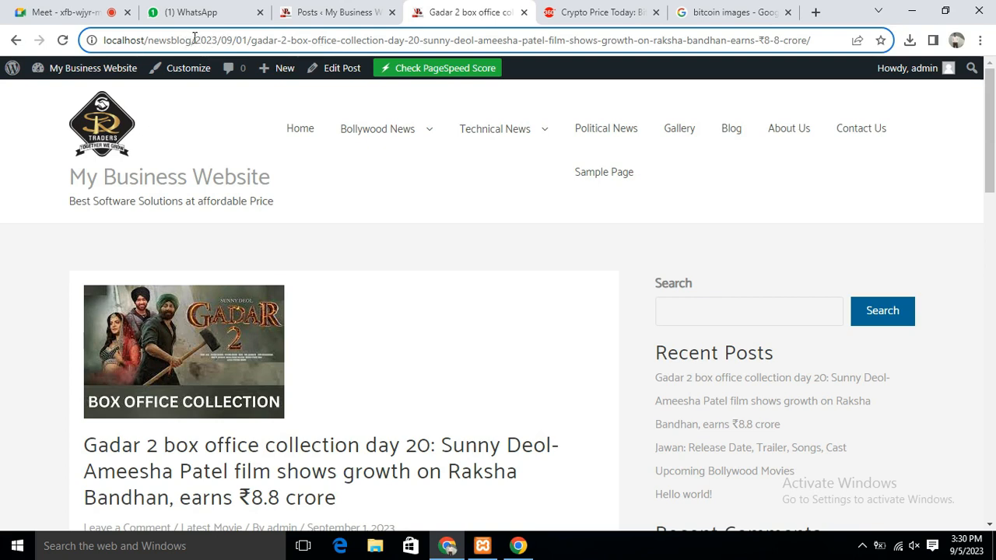
pyautogui.moveTo(196, 37); pyautogui.dragTo(250, 40)
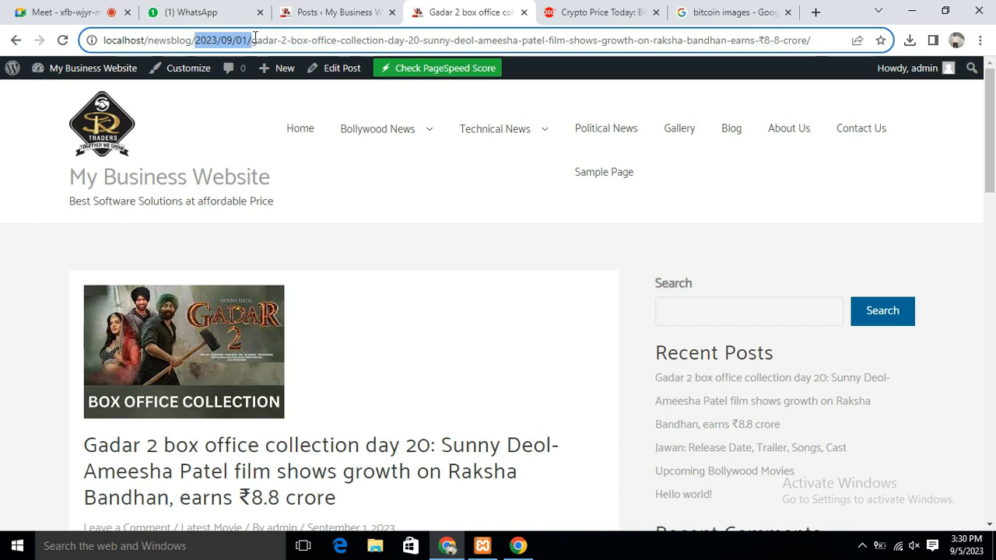
pyautogui.moveTo(250, 41); pyautogui.dragTo(579, 40)
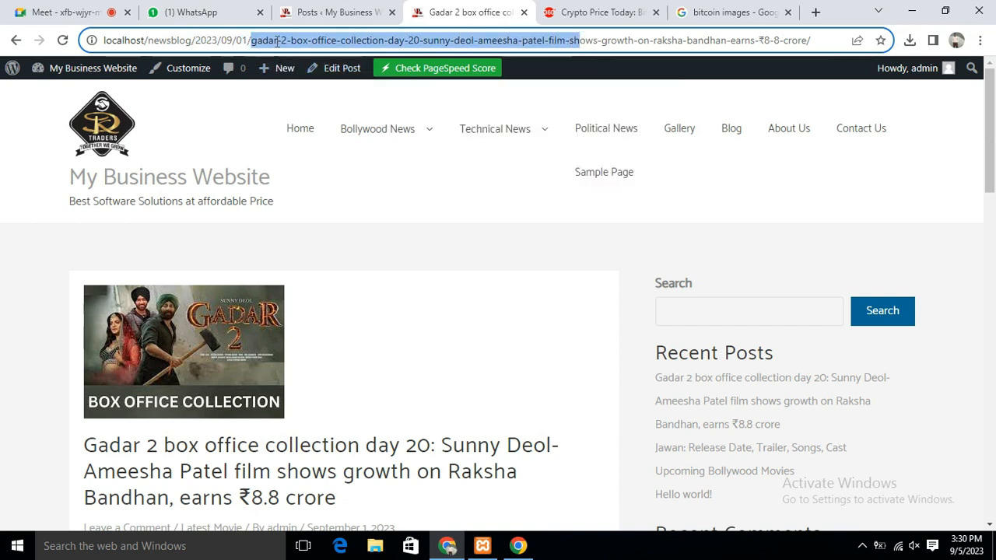
pyautogui.click(278, 41)
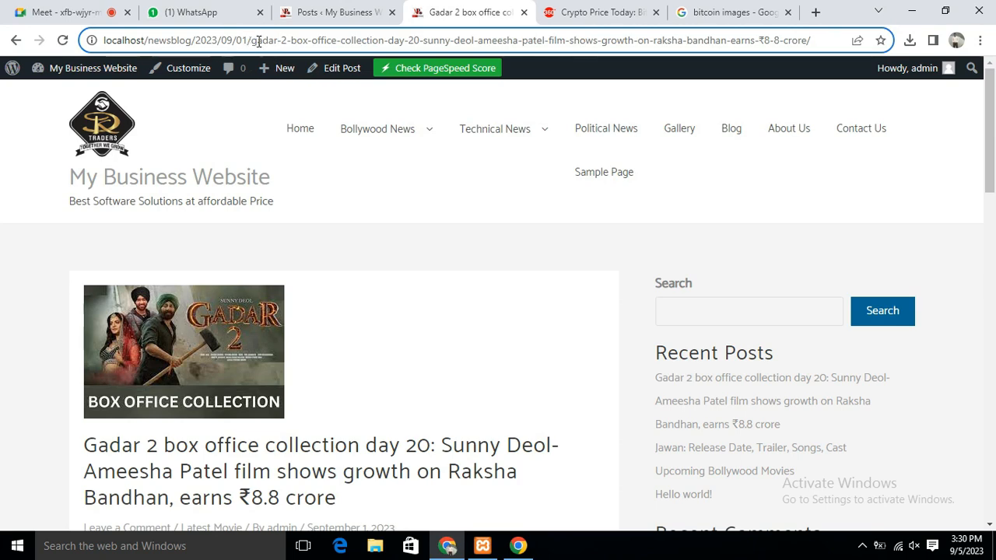
pyautogui.moveTo(253, 42); pyautogui.dragTo(604, 41)
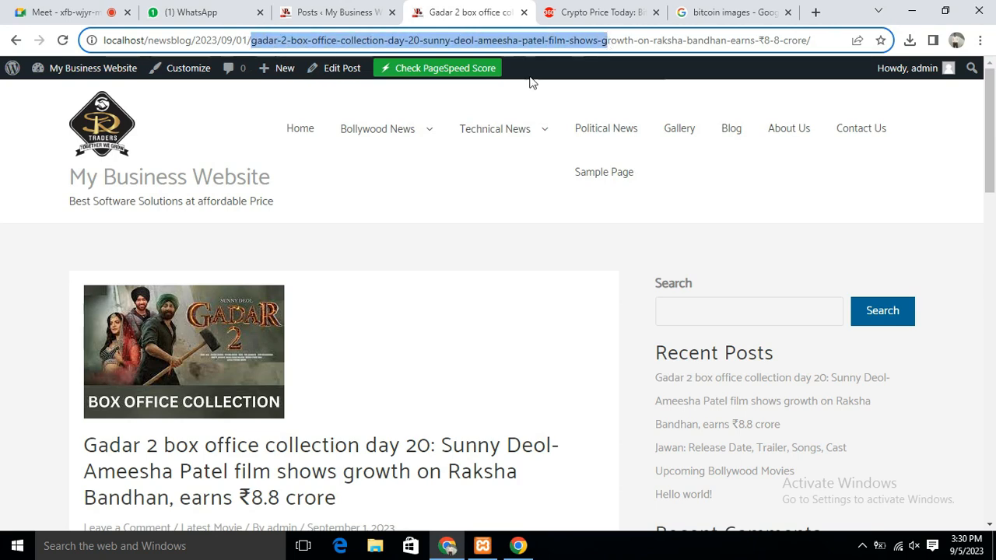
pyautogui.click(591, 19)
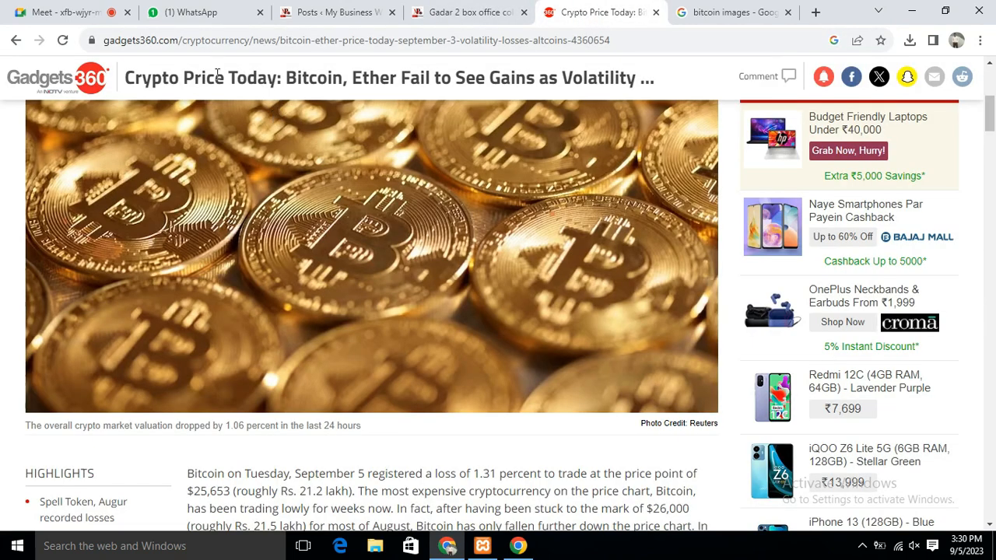
# Compare the Gadgets 360 domain and slug ending 4360654, then return to the Gadar 2 post
pyautogui.moveTo(103, 41); pyautogui.dragTo(180, 38)
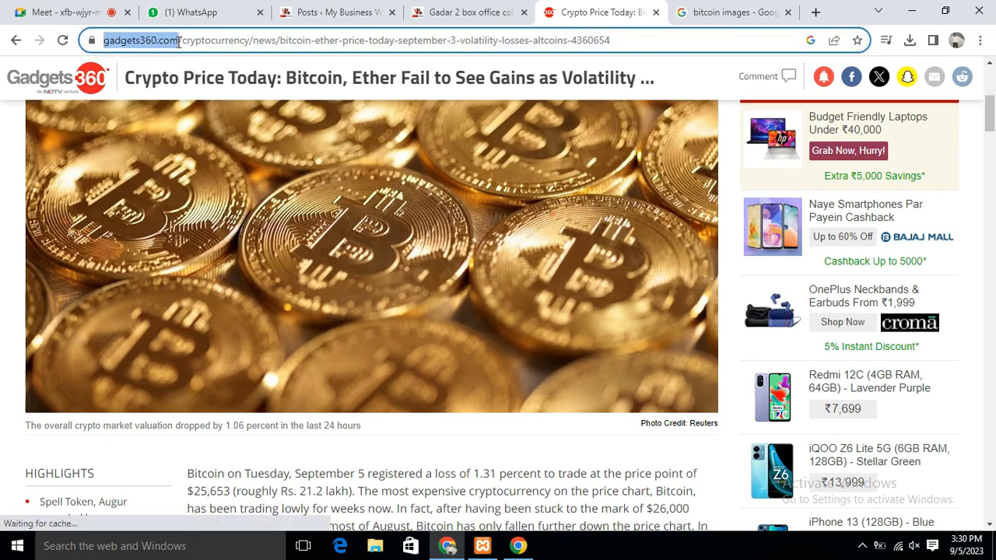
pyautogui.click(180, 39)
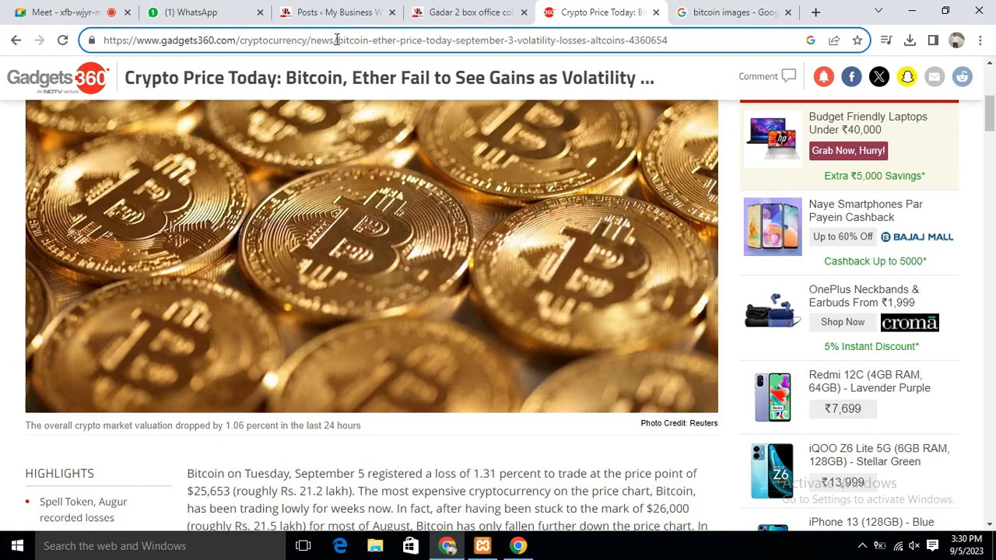
pyautogui.moveTo(336, 39); pyautogui.dragTo(699, 46)
pyautogui.click(691, 46)
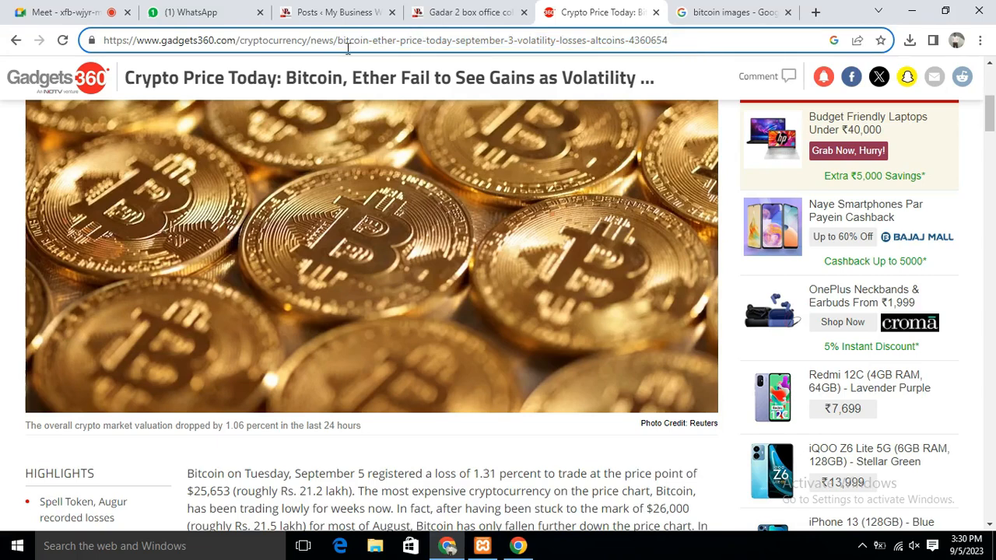
pyautogui.moveTo(358, 40); pyautogui.dragTo(700, 44)
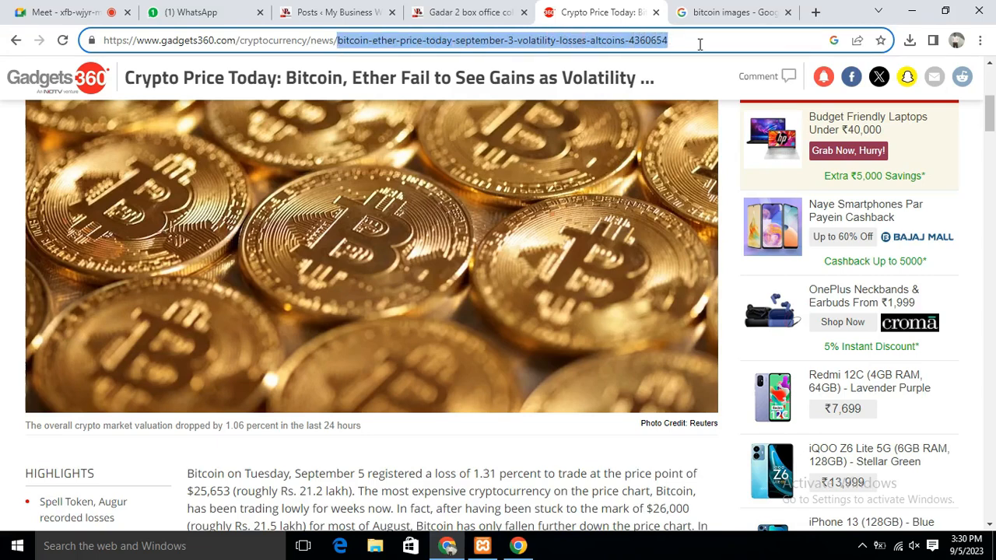
pyautogui.click(351, 46)
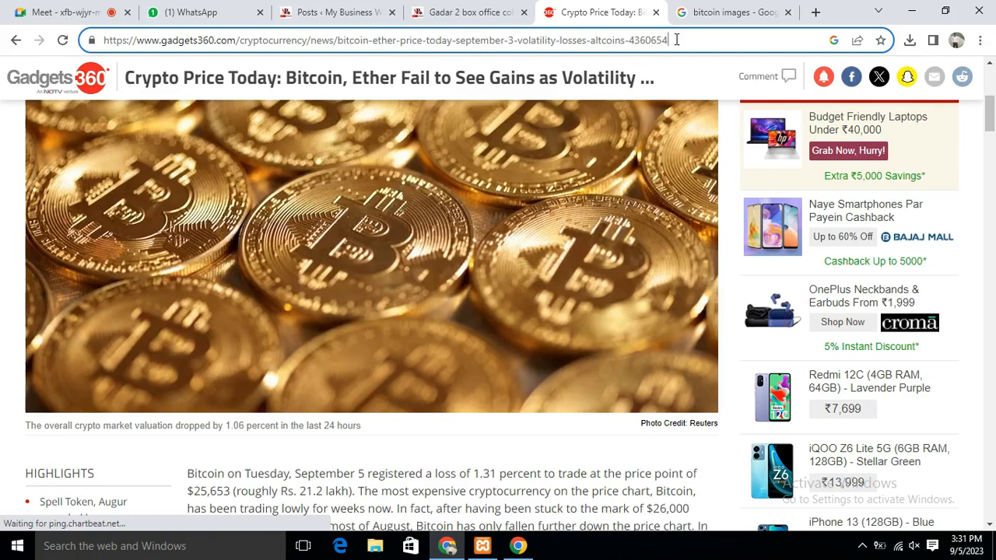
pyautogui.click(489, 11)
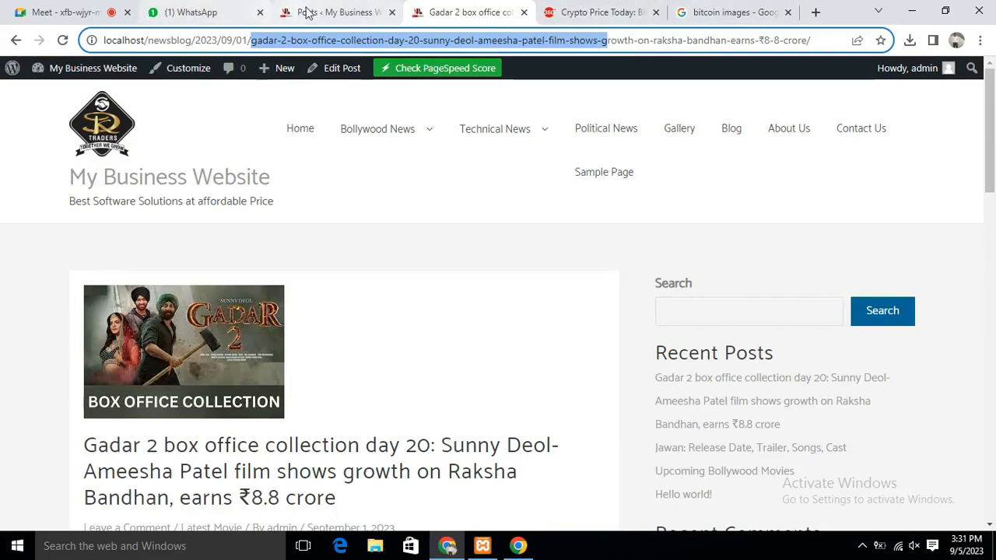
# Return to the admin All Posts list and bring up the sidebar's Settings menu
pyautogui.click(331, 12)
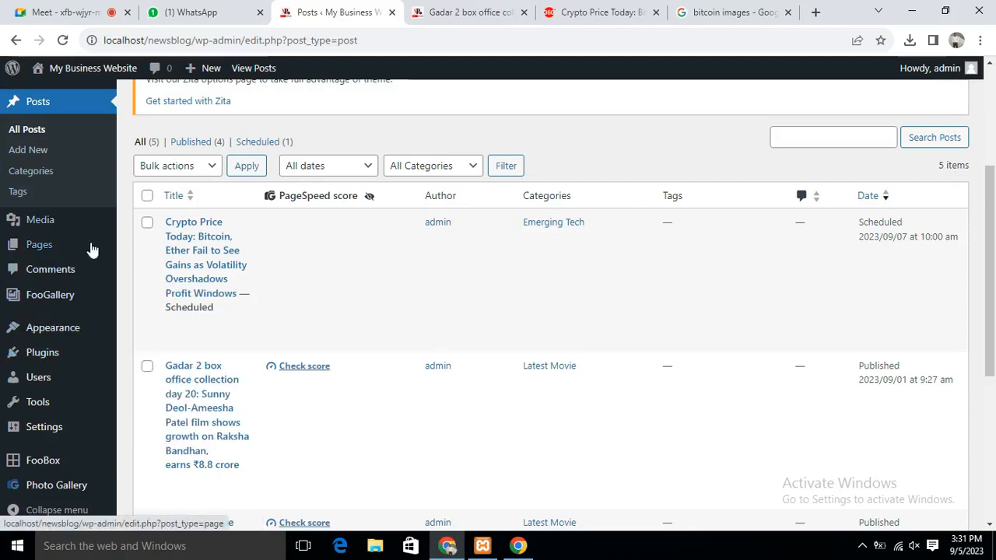
pyautogui.scroll(-3, 90, 247)
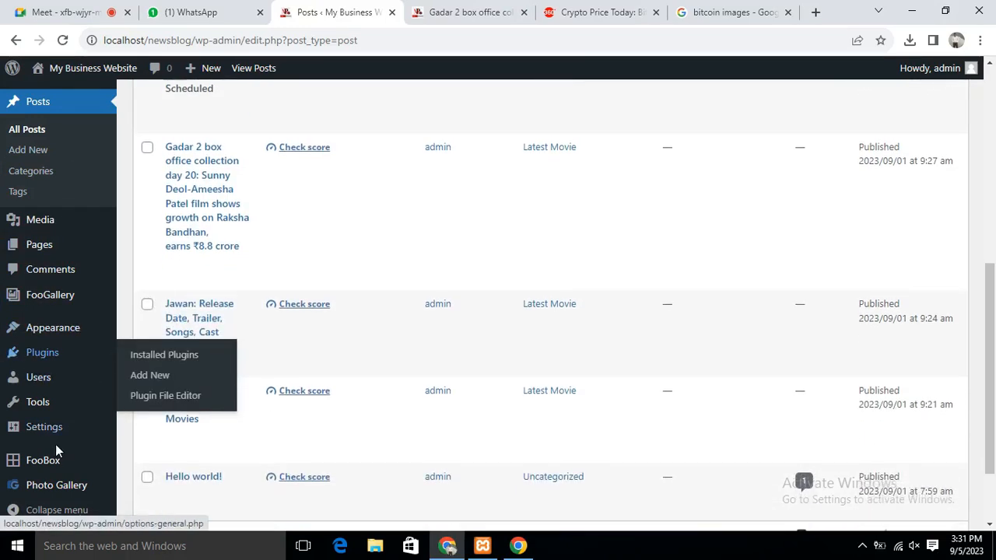
pyautogui.moveTo(48, 429)
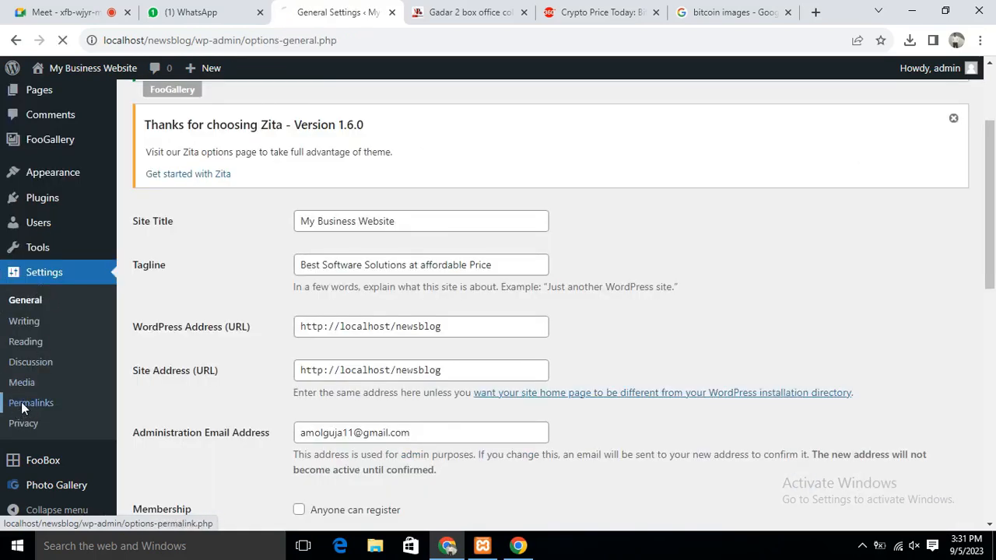
# Open Permalink Settings and examine the site address, folder and sample-post slug in the Day and name example
pyautogui.click(21, 402)
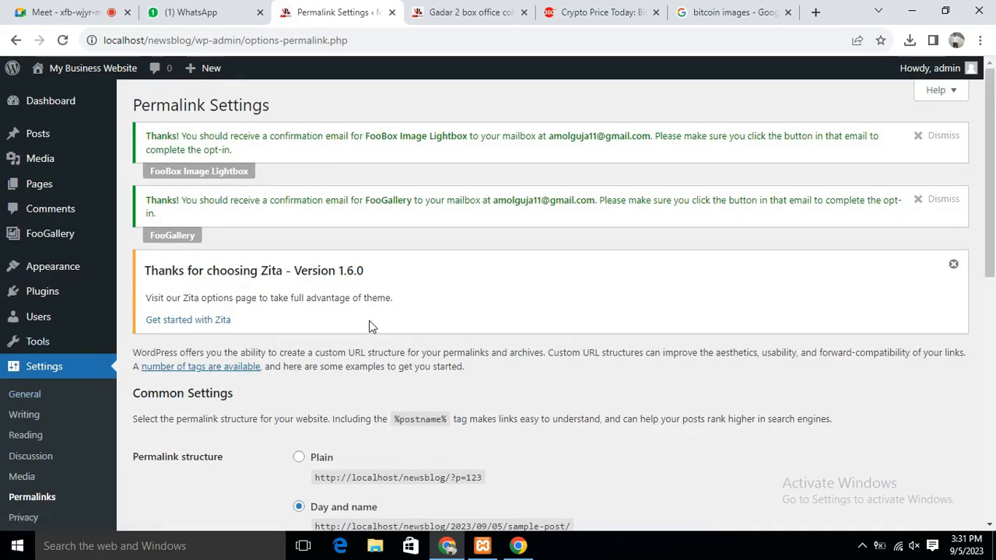
pyautogui.scroll(-5, 433, 300)
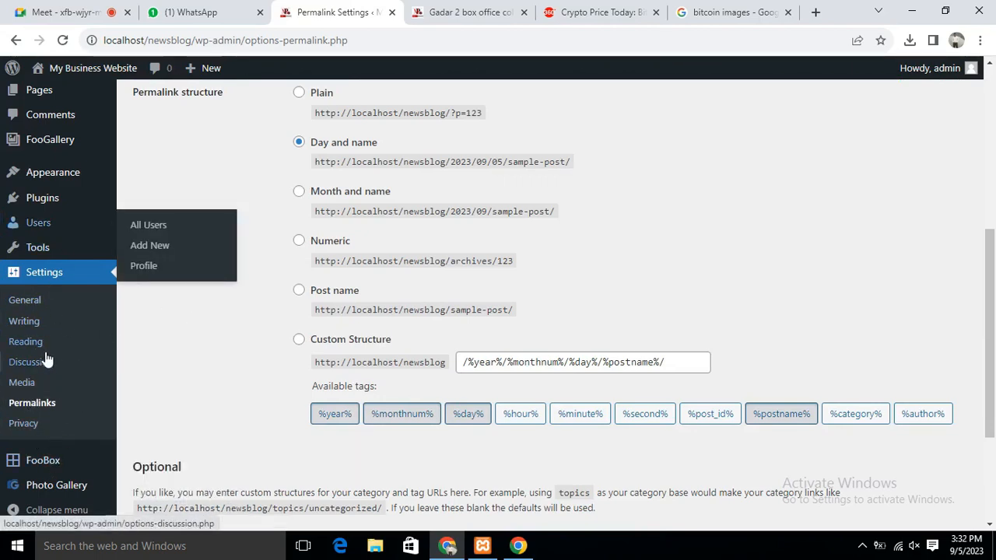
pyautogui.scroll(1, 630, 321)
pyautogui.scroll(3, 628, 315)
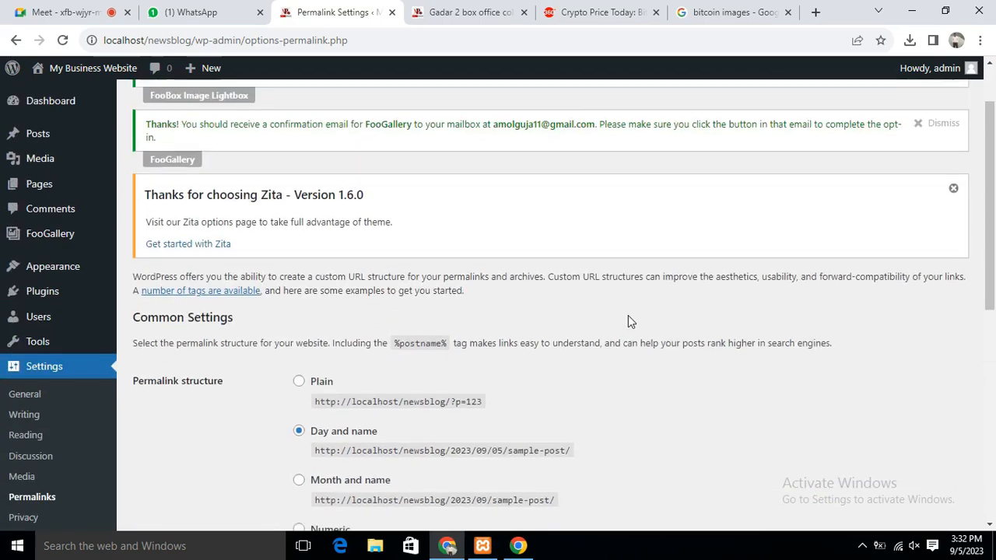
pyautogui.scroll(-2, 628, 315)
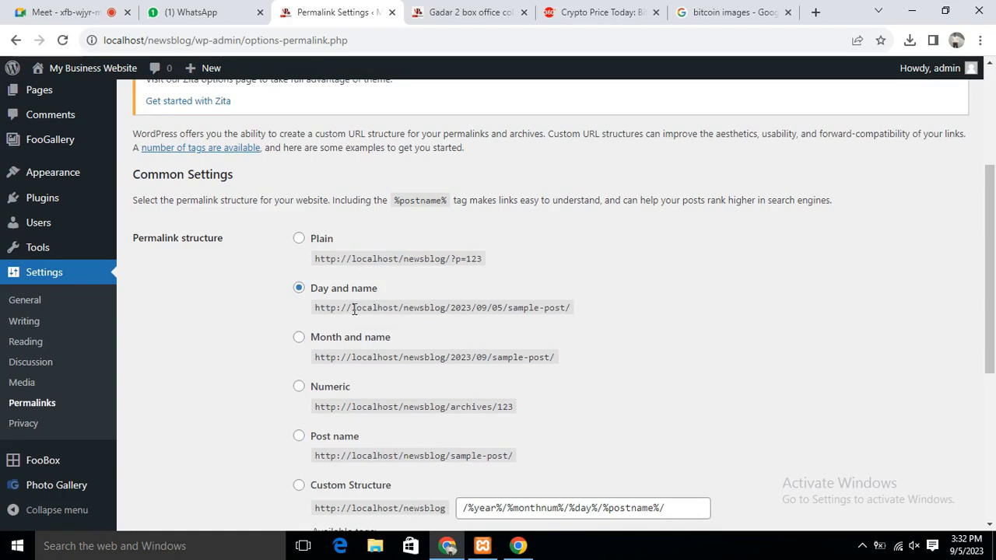
pyautogui.moveTo(344, 307); pyautogui.dragTo(410, 311)
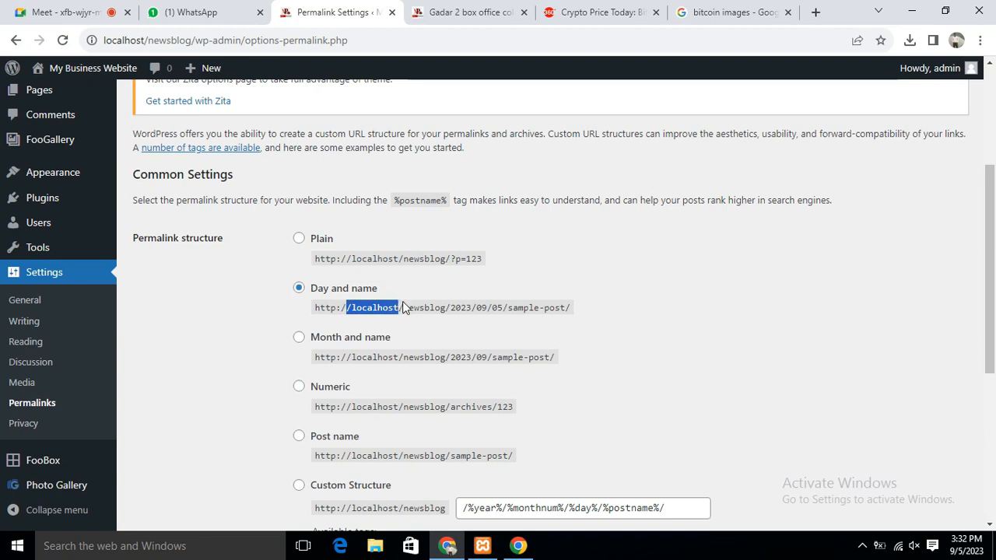
pyautogui.moveTo(403, 307); pyautogui.dragTo(471, 309)
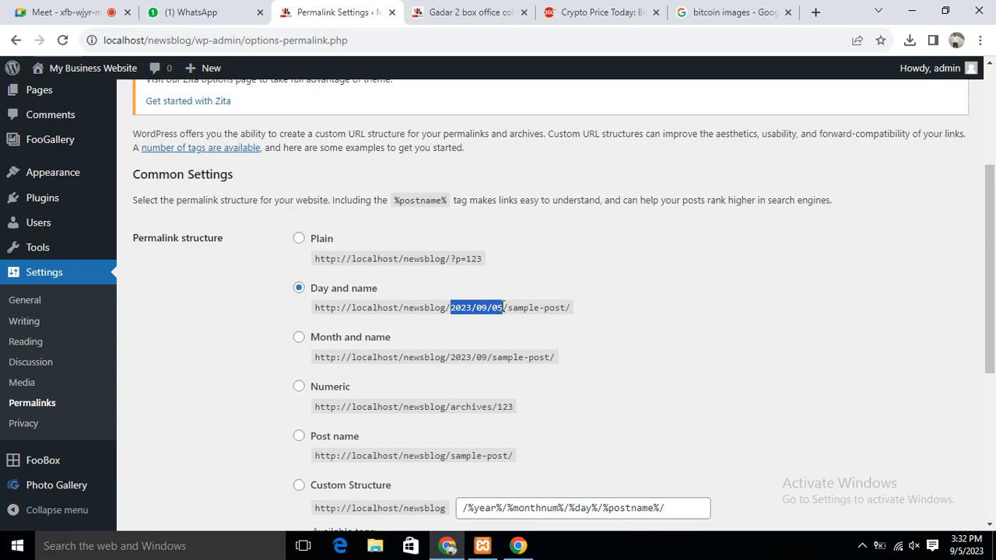
pyautogui.moveTo(507, 307); pyautogui.dragTo(573, 311)
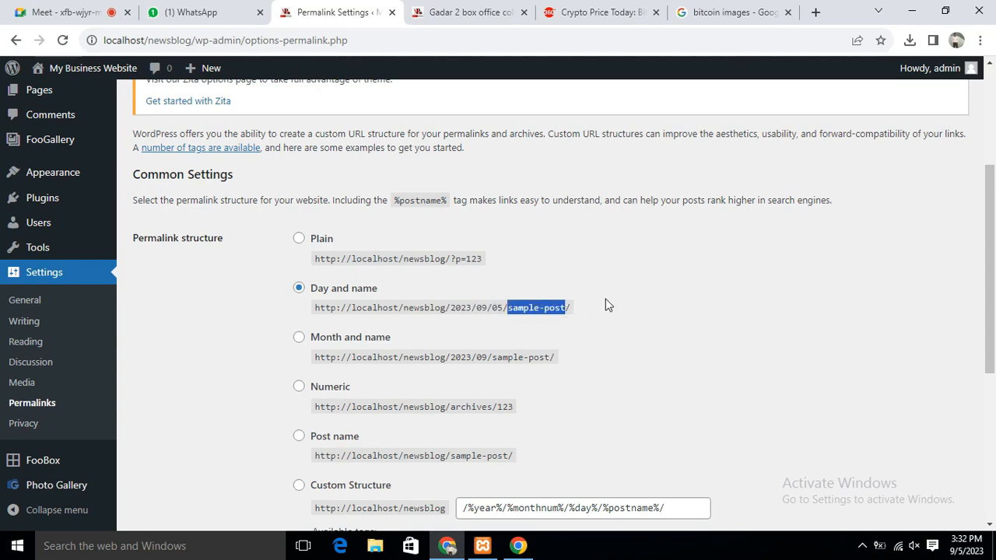
# Compare the Month and name and Post name examples, then choose Post name (/%postname%/)
pyautogui.scroll(-2, 613, 305)
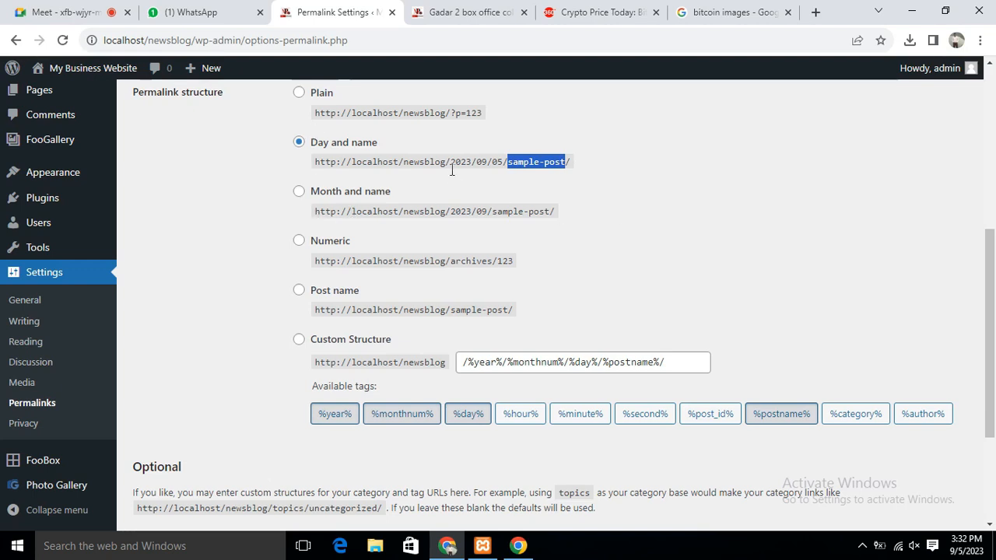
pyautogui.scroll(1, 308, 199)
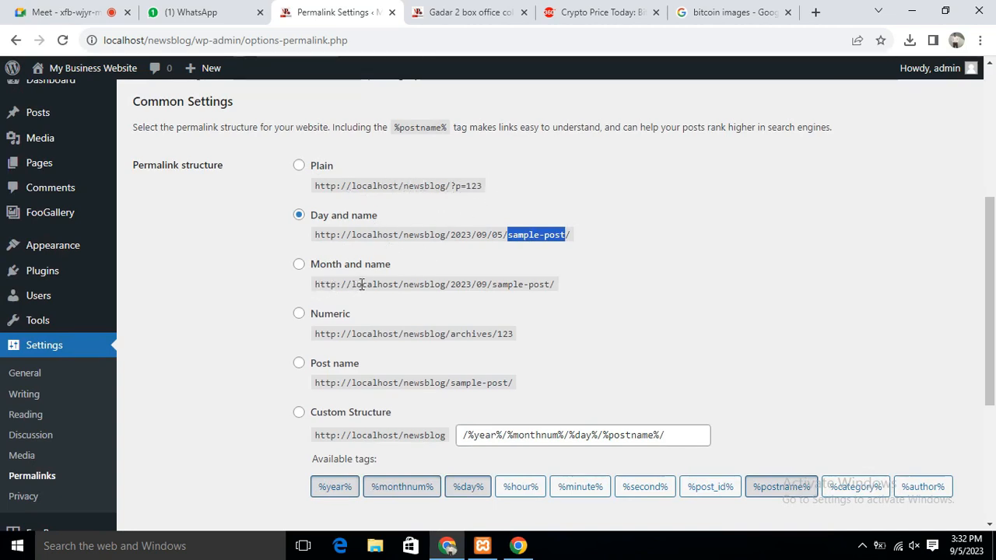
pyautogui.moveTo(406, 285); pyautogui.dragTo(434, 286)
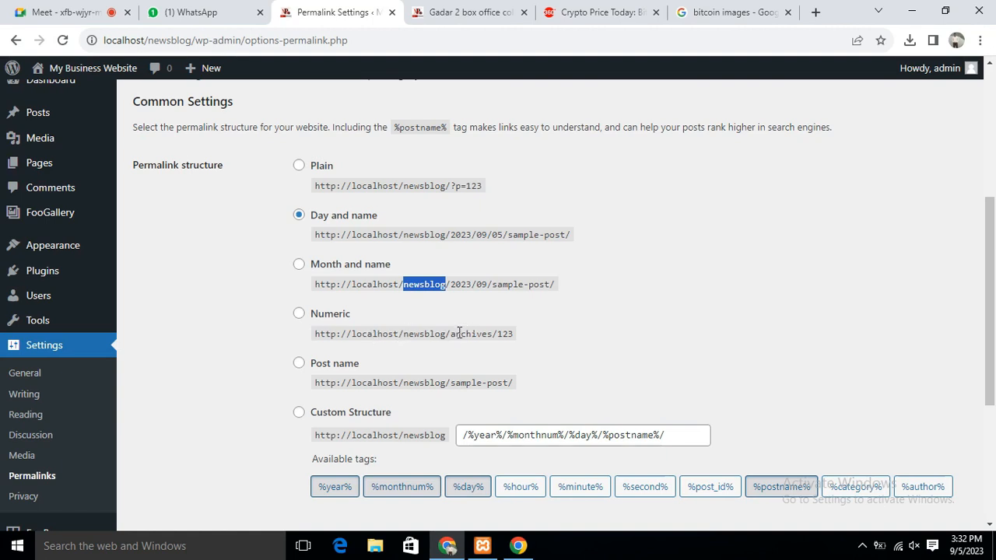
pyautogui.moveTo(455, 333); pyautogui.dragTo(534, 340)
pyautogui.scroll(-1, 584, 333)
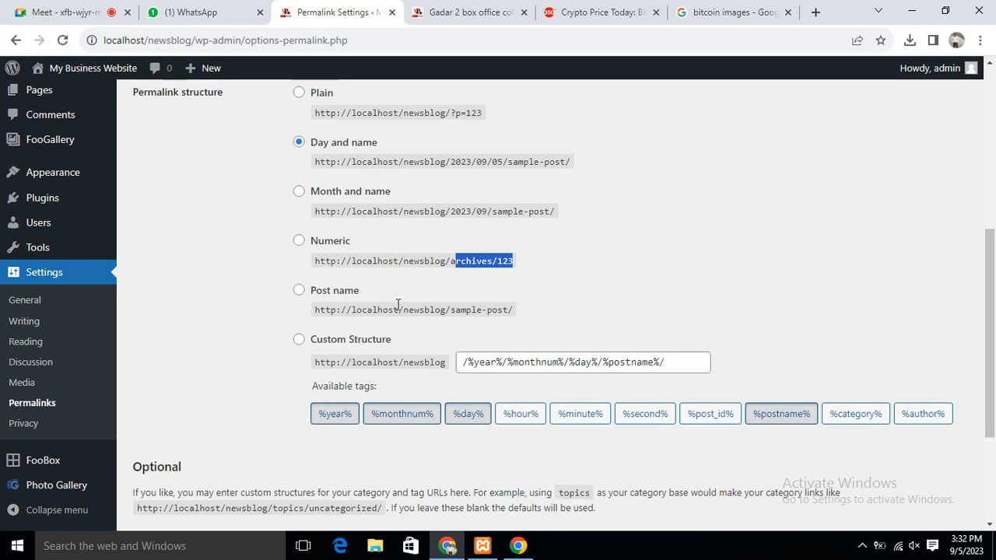
pyautogui.moveTo(411, 308); pyautogui.dragTo(522, 319)
pyautogui.click(569, 310)
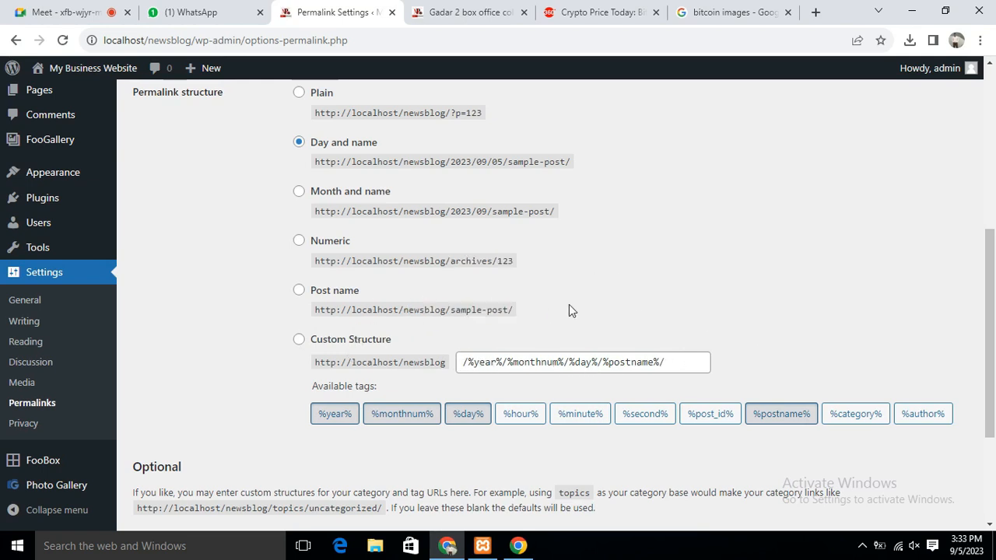
pyautogui.click(300, 293)
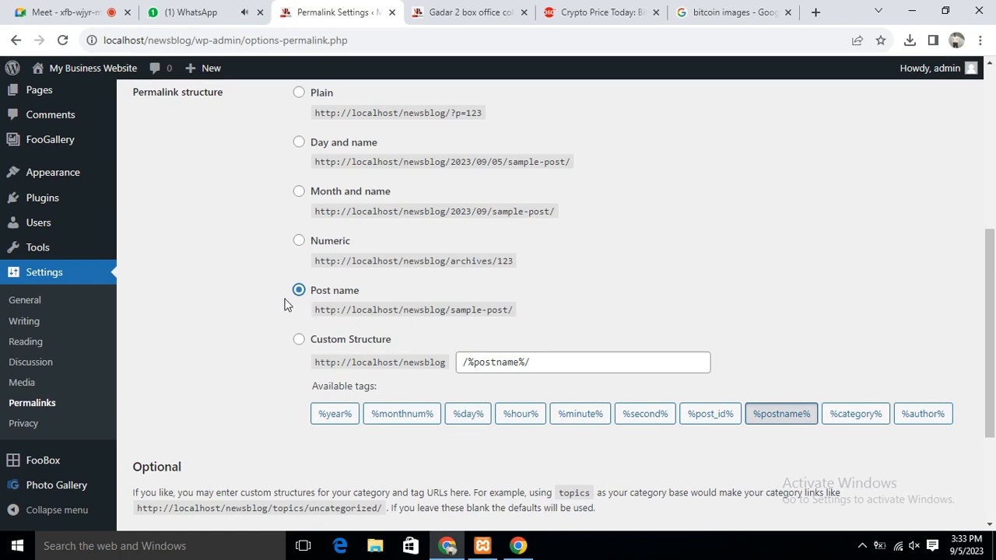
# Save the Post name permalinks and reload the Gadar 2 post's old dated address, now a 404
pyautogui.scroll(-3, 546, 318)
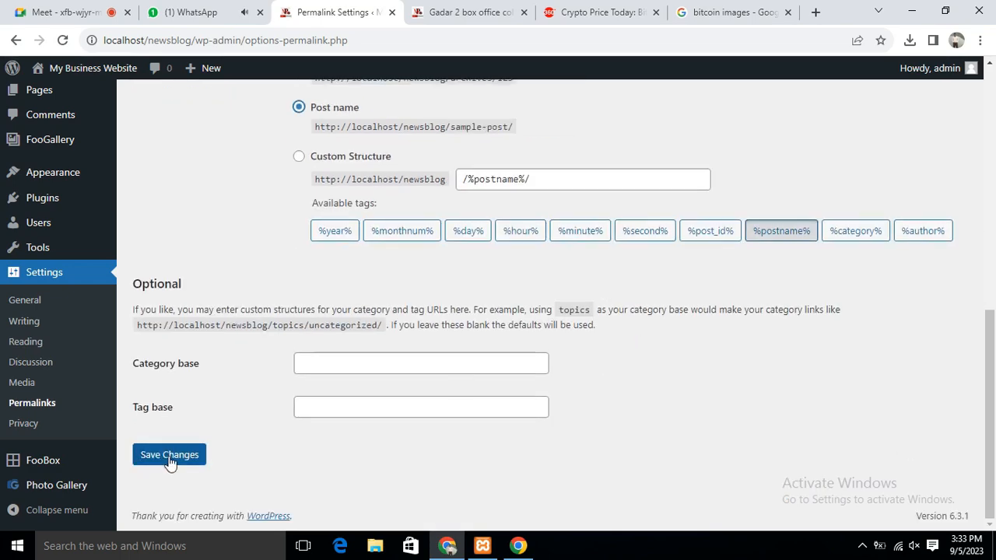
pyautogui.click(169, 456)
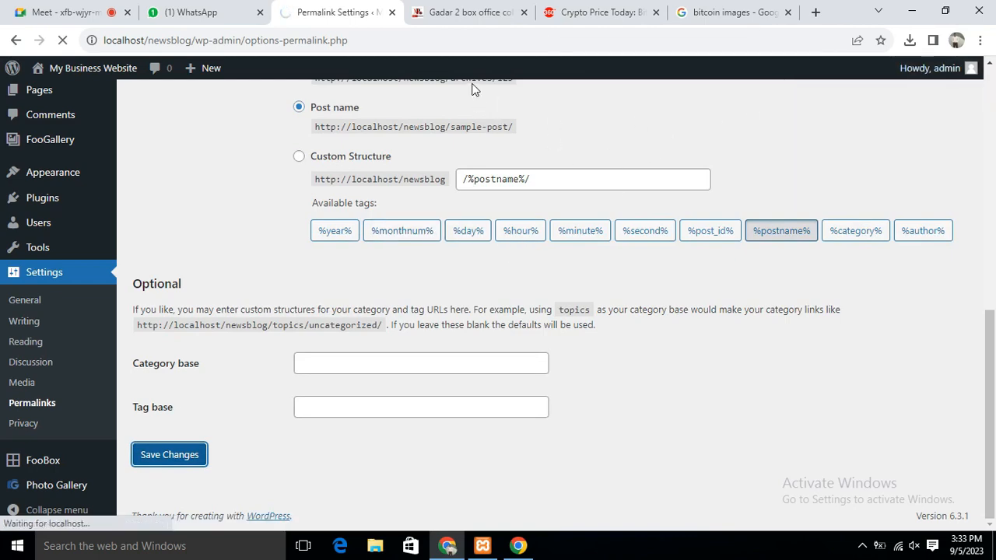
pyautogui.click(481, 13)
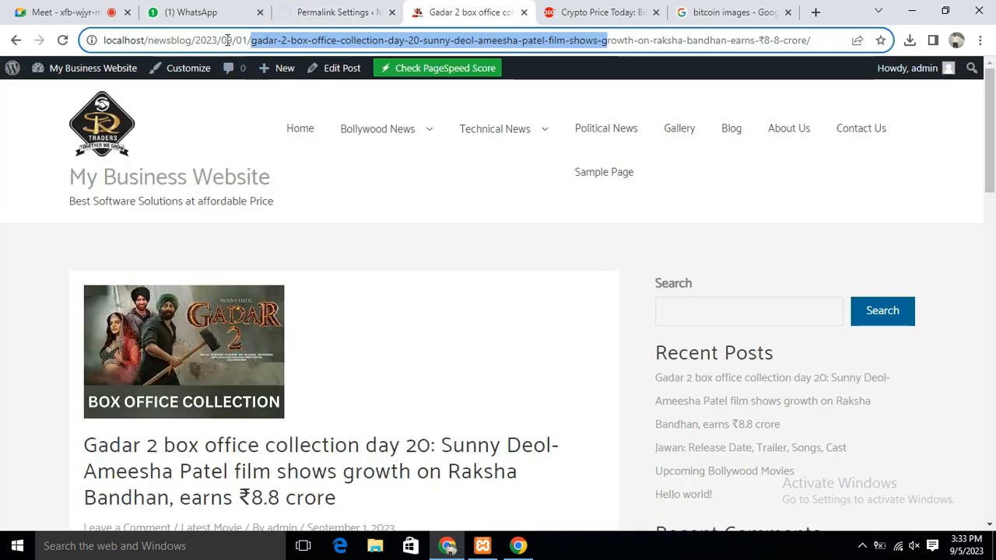
pyautogui.moveTo(191, 41); pyautogui.dragTo(714, 41)
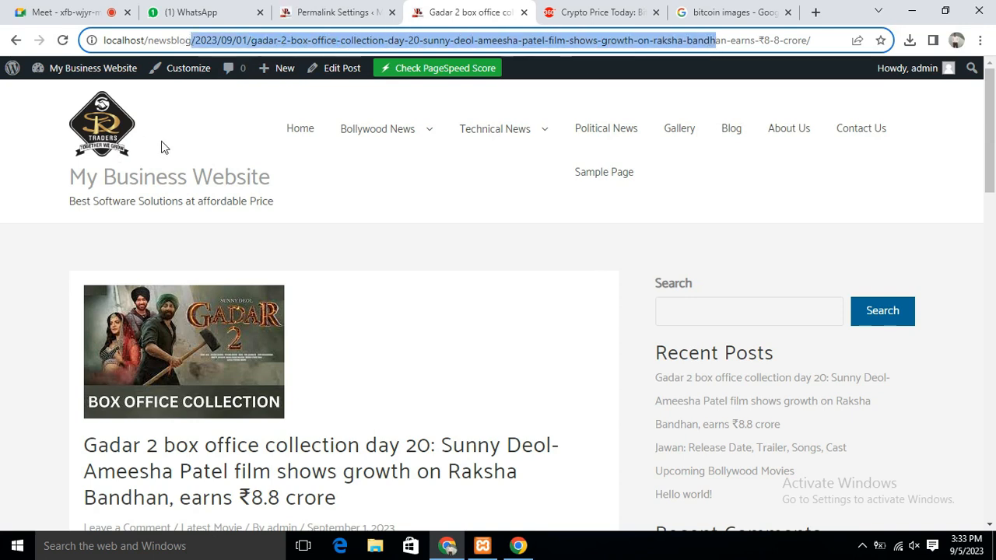
pyautogui.click(63, 42)
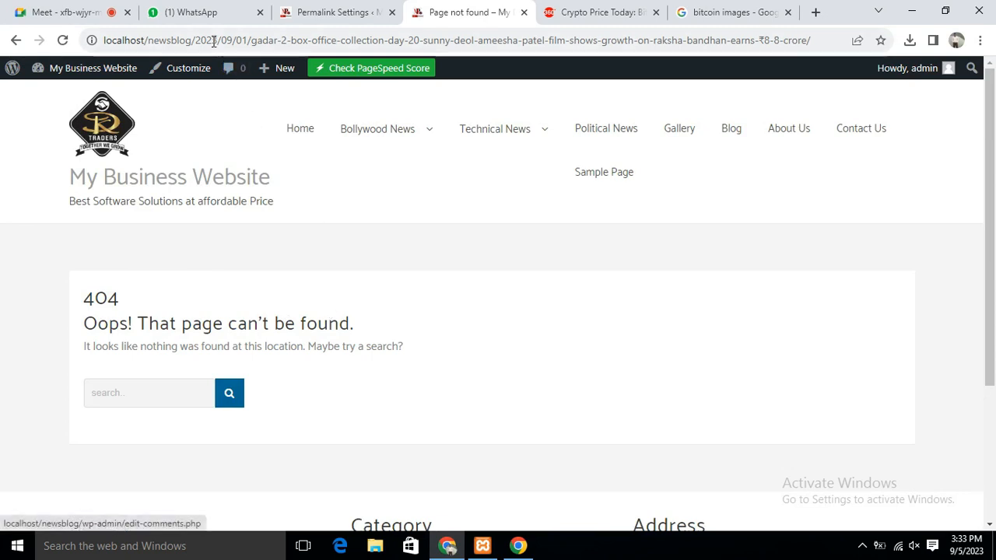
pyautogui.moveTo(195, 40); pyautogui.dragTo(288, 40)
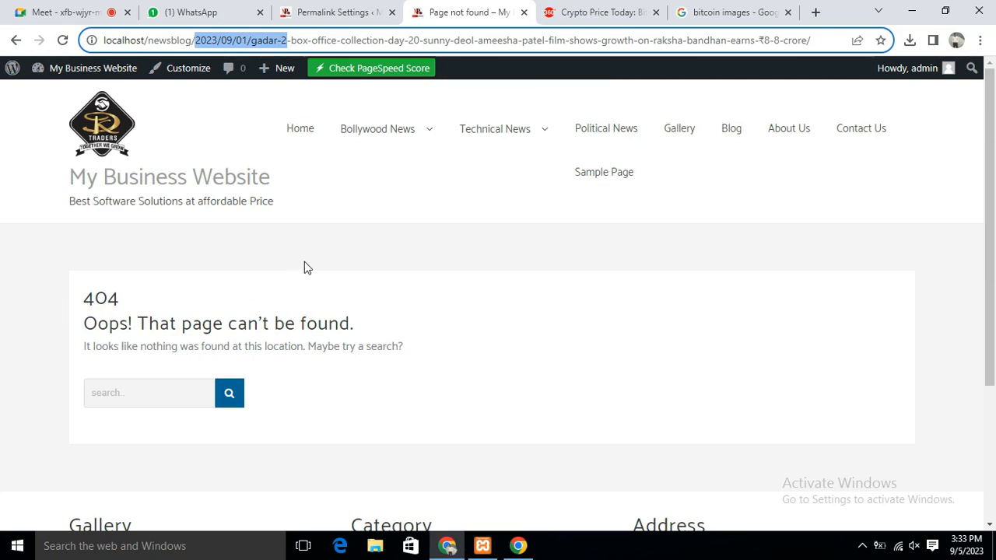
# Reopen the Gadar 2 post from Bollywood News > Latest Movie
pyautogui.moveTo(378, 128)
pyautogui.click(367, 170)
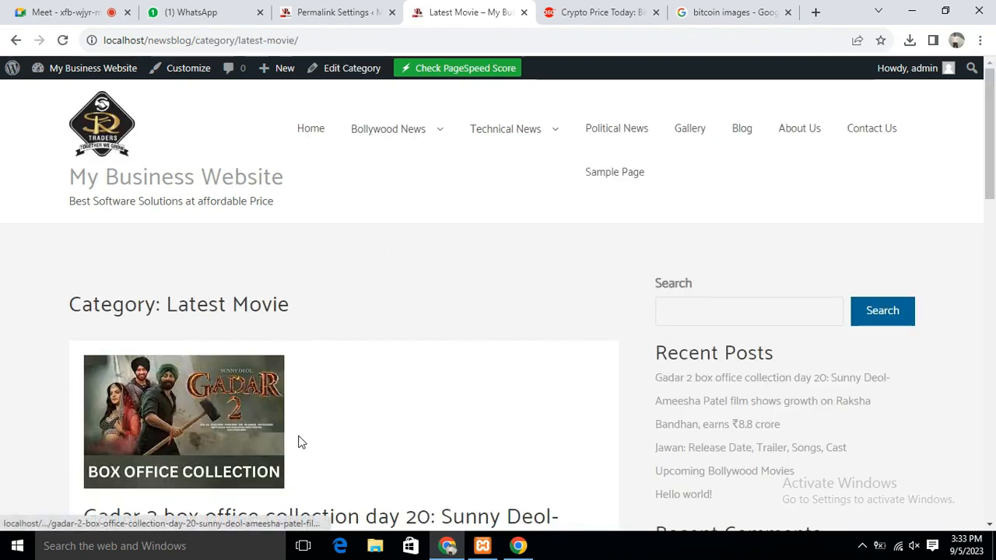
pyautogui.scroll(-3, 470, 393)
pyautogui.click(300, 307)
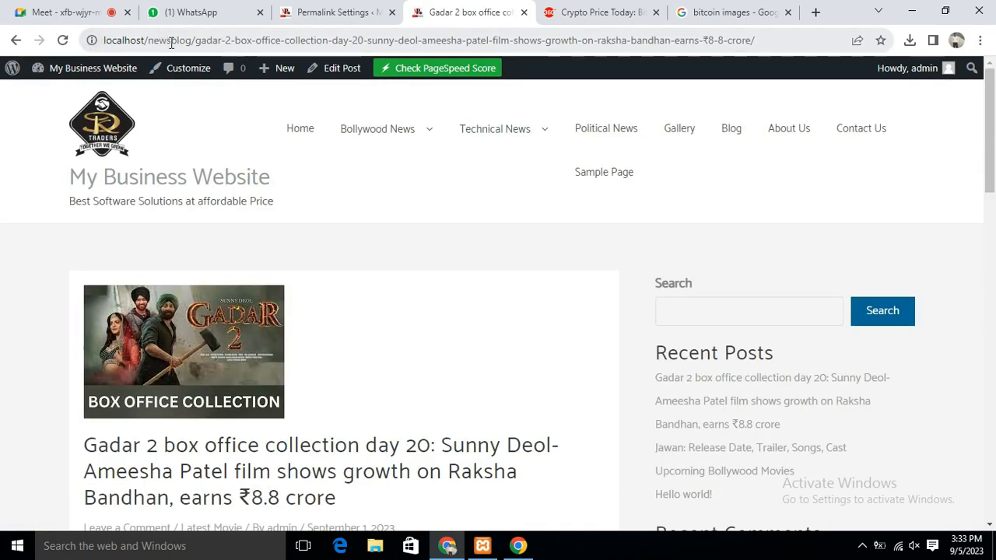
# Highlight the newsblog folder and the new dateless post-name slug in the Gadar 2 address
pyautogui.moveTo(195, 41); pyautogui.dragTo(735, 41)
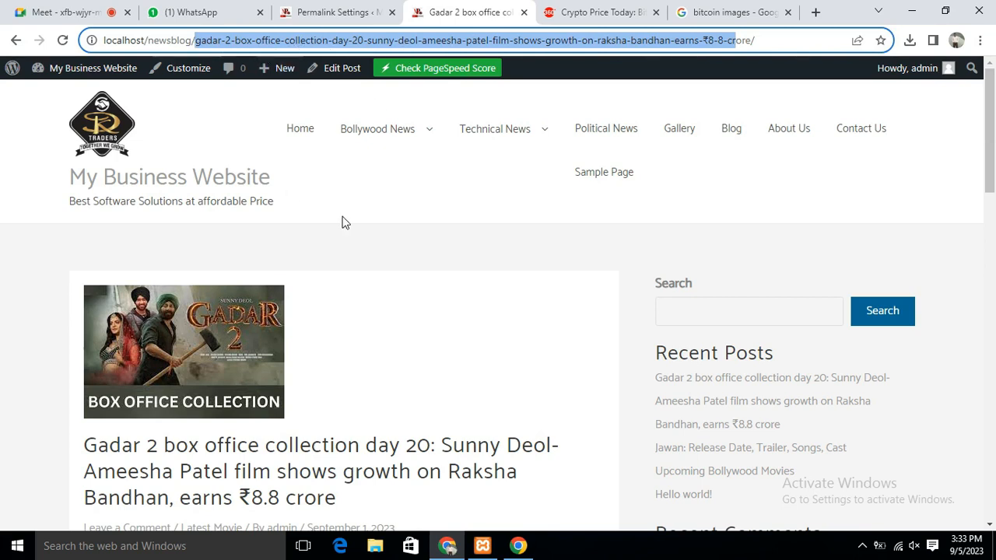
pyautogui.click(193, 41)
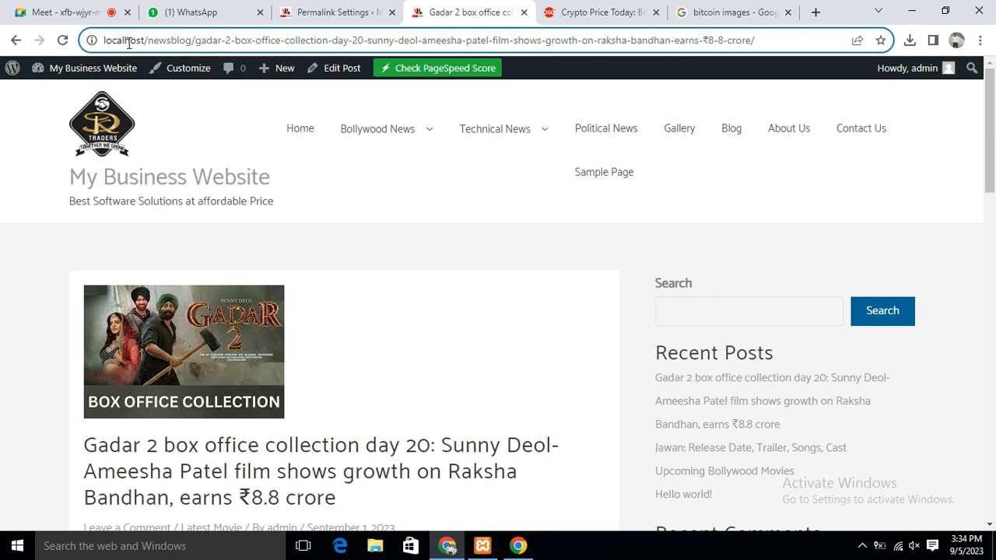
pyautogui.moveTo(123, 44); pyautogui.dragTo(520, 45)
pyautogui.click(243, 43)
pyautogui.click(215, 39)
pyautogui.moveTo(149, 44); pyautogui.dragTo(383, 44)
pyautogui.click(195, 44)
pyautogui.moveTo(195, 44); pyautogui.dragTo(315, 44)
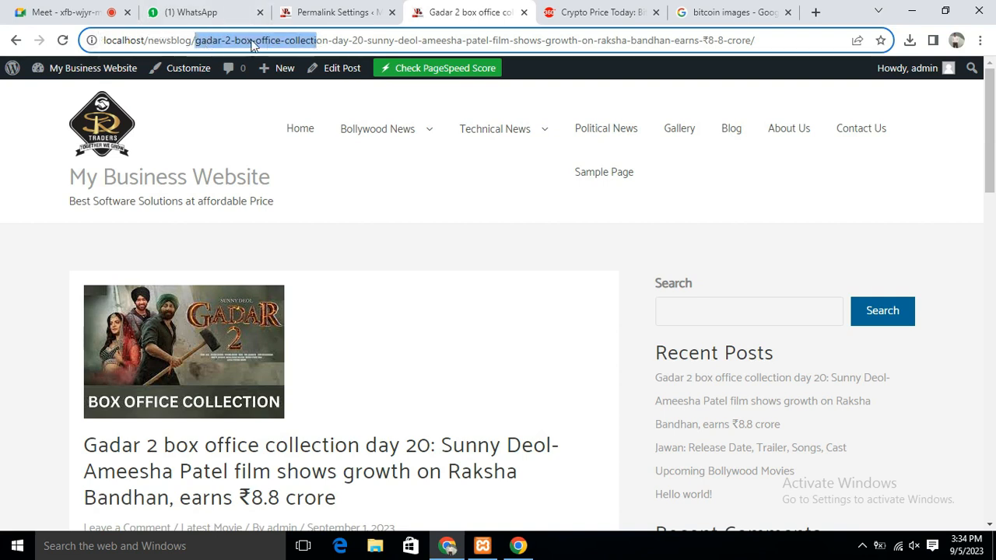
pyautogui.click(250, 41)
pyautogui.moveTo(200, 40); pyautogui.dragTo(563, 42)
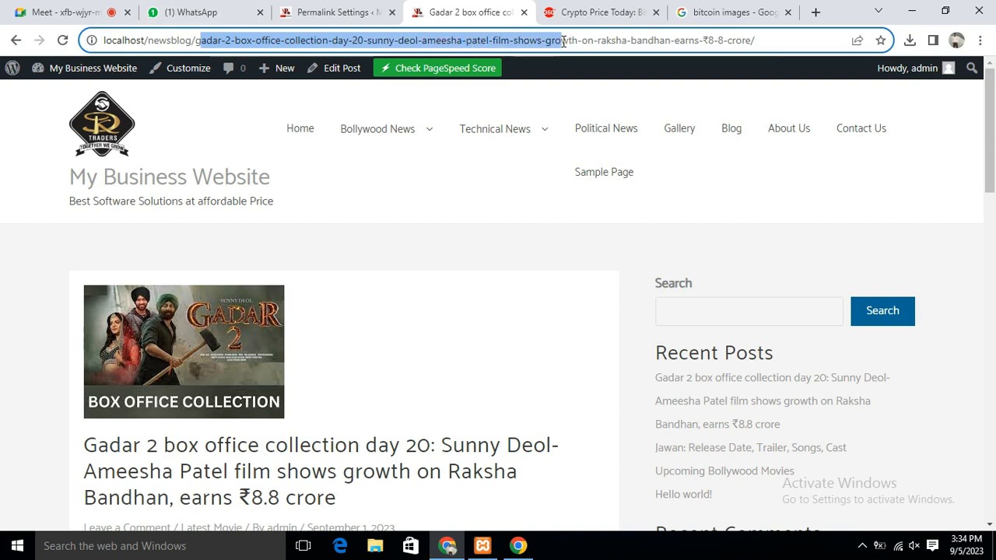
pyautogui.click(612, 40)
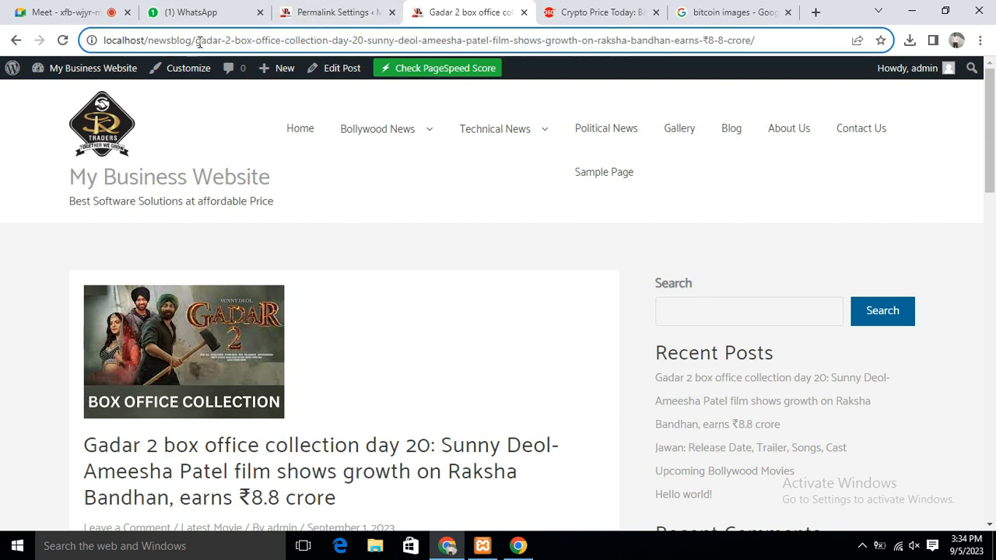
pyautogui.moveTo(196, 40); pyautogui.dragTo(562, 44)
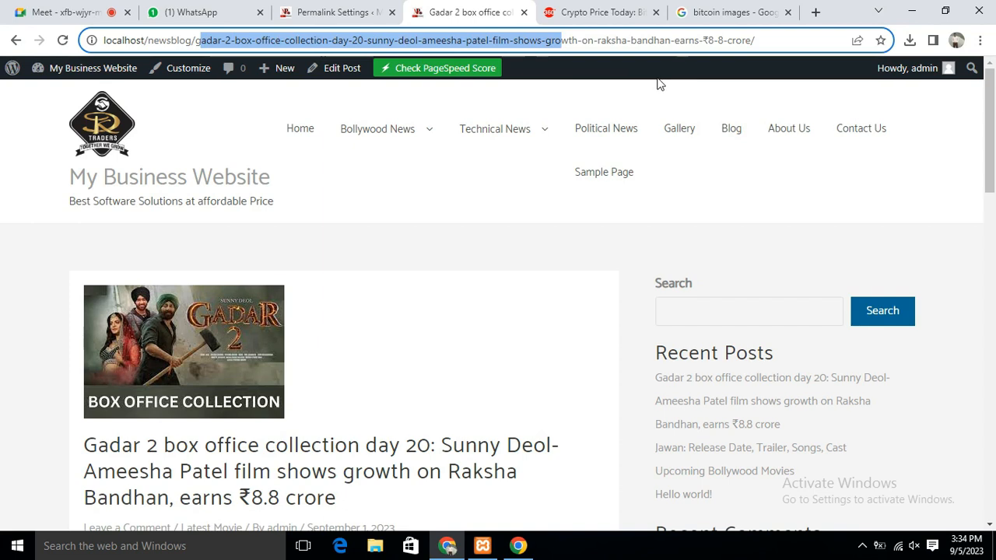
pyautogui.click(774, 41)
# Re-highlight the post-name slug, scroll through the post, and return to Permalink Settings
pyautogui.moveTo(223, 44); pyautogui.dragTo(472, 41)
pyautogui.click(801, 39)
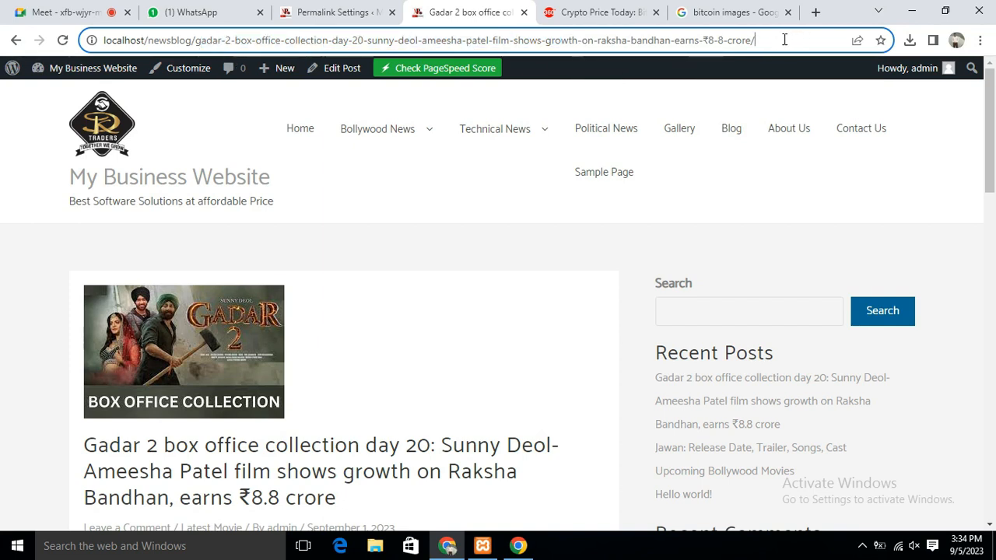
pyautogui.moveTo(224, 40); pyautogui.dragTo(469, 40)
pyautogui.click(774, 41)
pyautogui.moveTo(255, 41); pyautogui.dragTo(435, 41)
pyautogui.moveTo(445, 103)
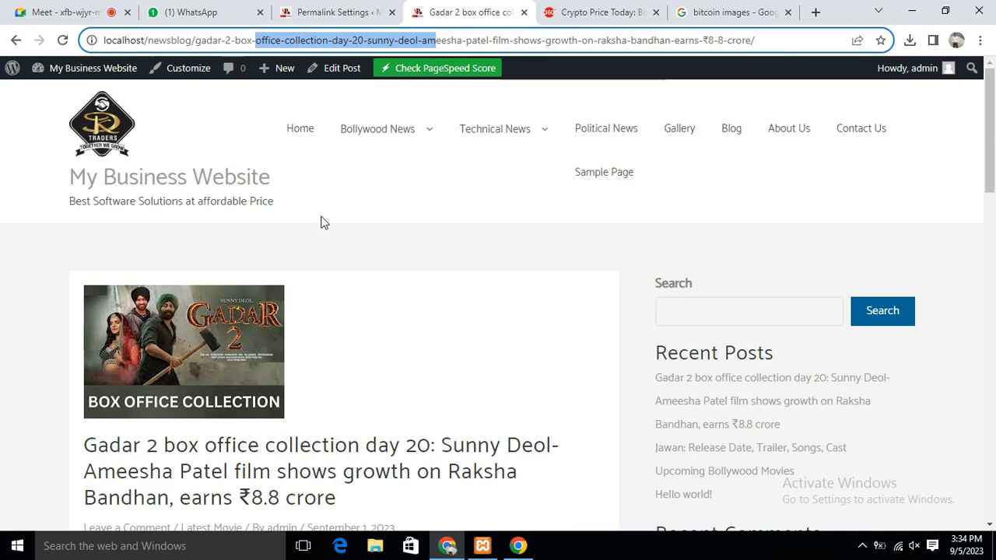
pyautogui.scroll(-1, 389, 241)
pyautogui.scroll(-9, 390, 243)
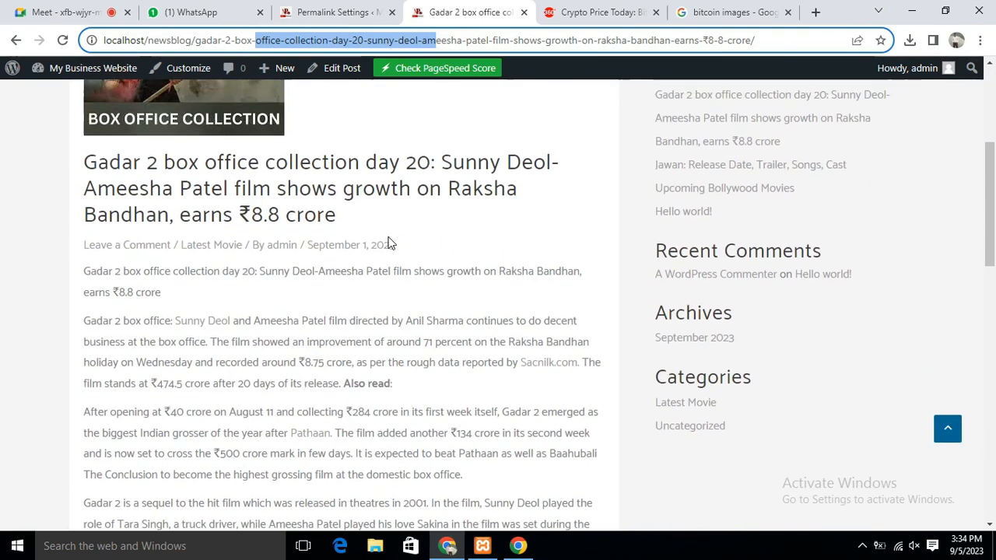
pyautogui.scroll(8, 391, 243)
pyautogui.scroll(2, 391, 242)
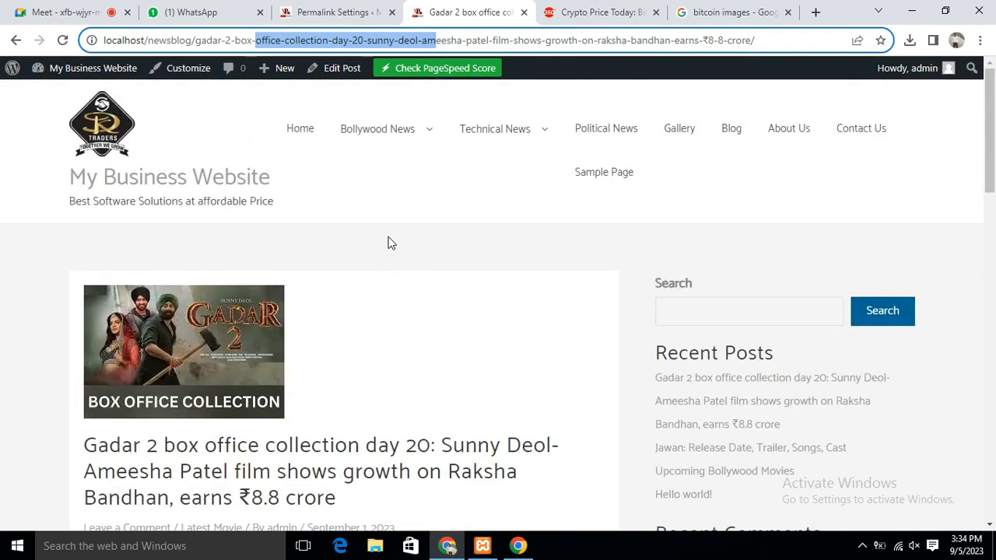
pyautogui.click(334, 11)
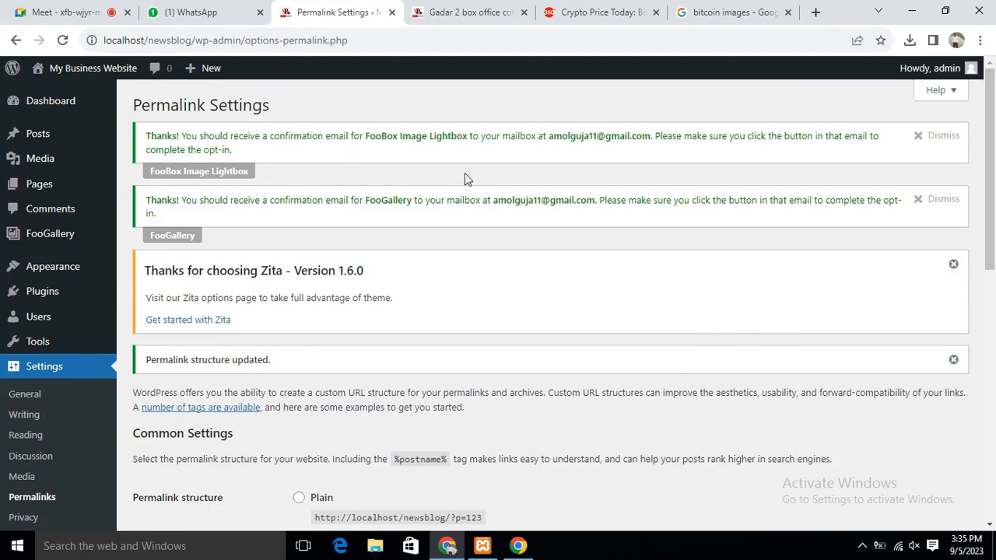
pyautogui.click(466, 12)
pyautogui.click(596, 13)
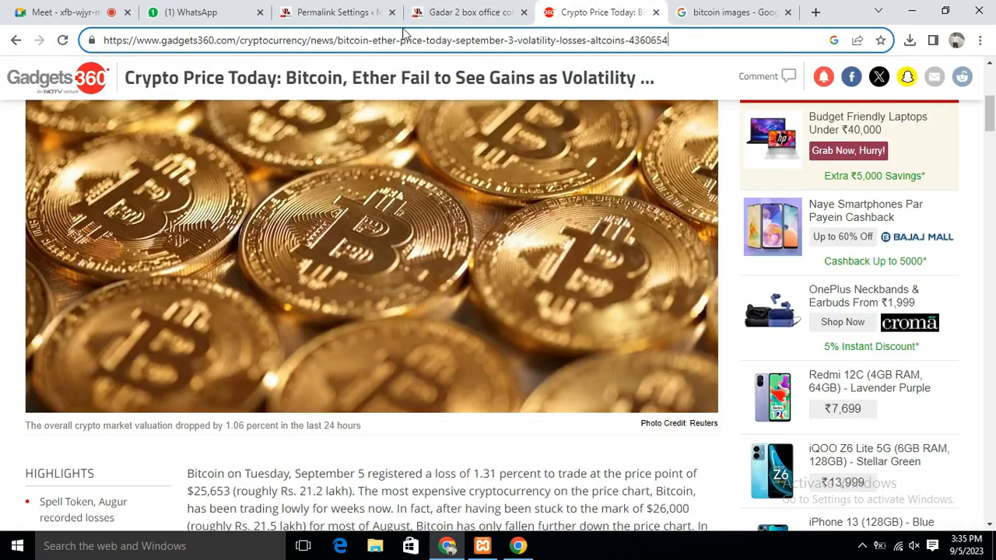
pyautogui.click(435, 12)
pyautogui.click(326, 12)
pyautogui.click(181, 14)
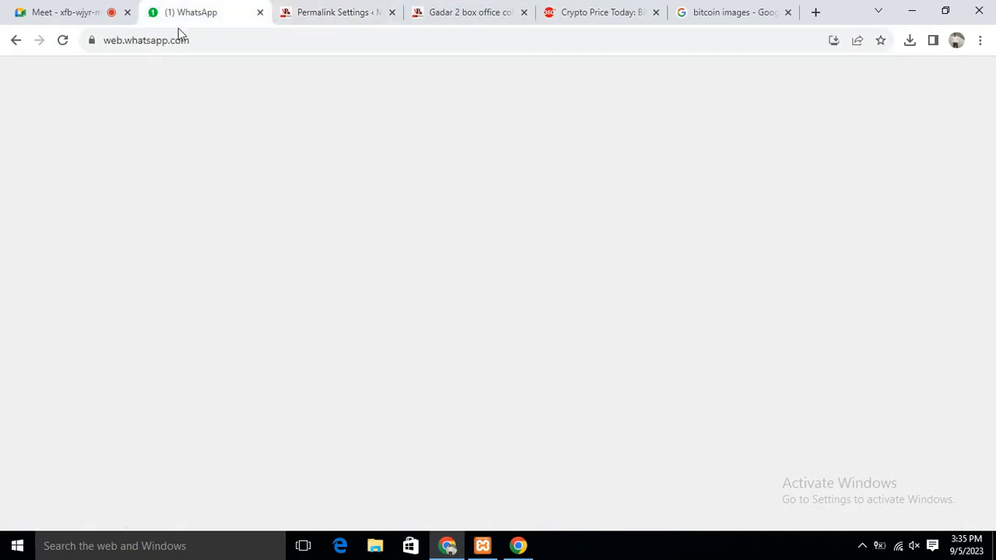
pyautogui.click(66, 12)
pyautogui.click(331, 12)
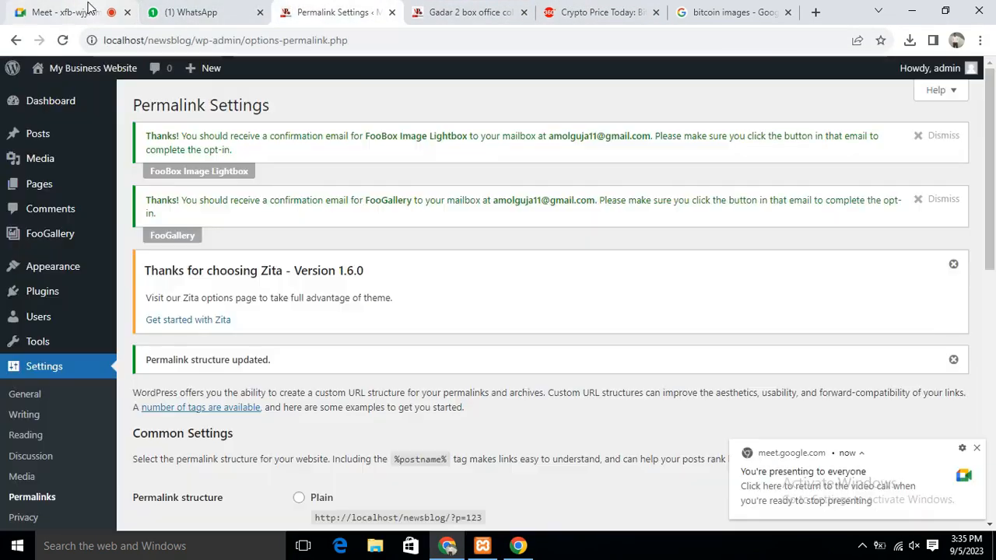
pyautogui.click(47, 13)
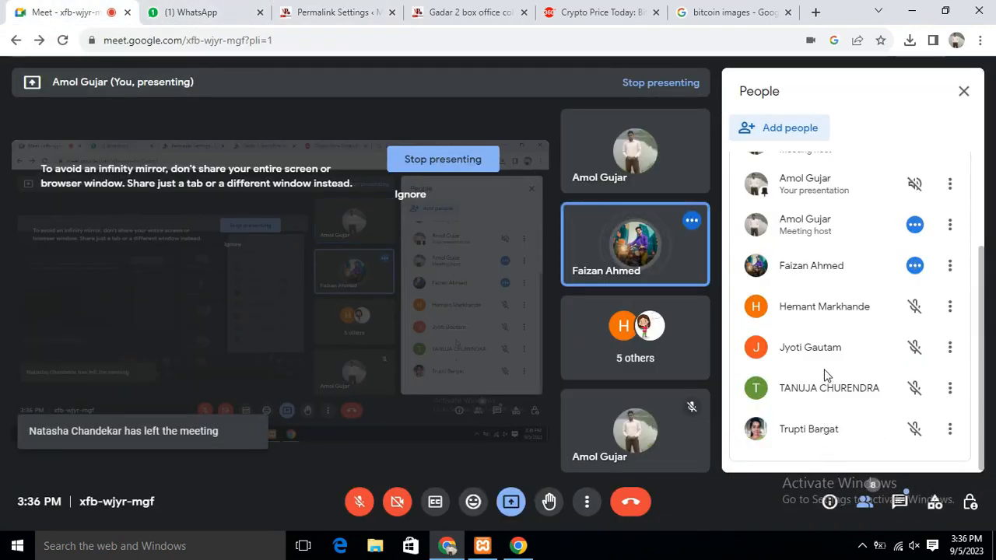
pyautogui.scroll(3, 826, 376)
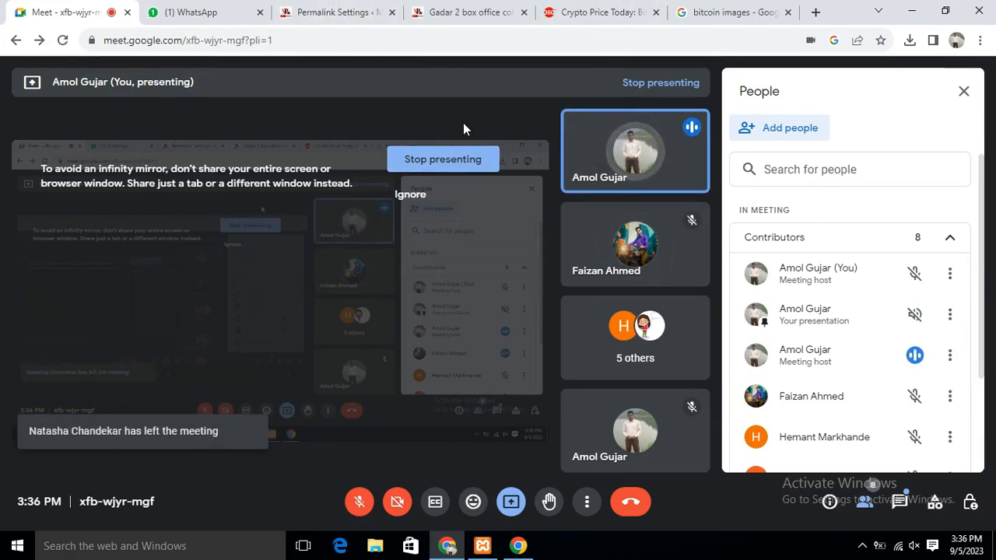
pyautogui.click(336, 12)
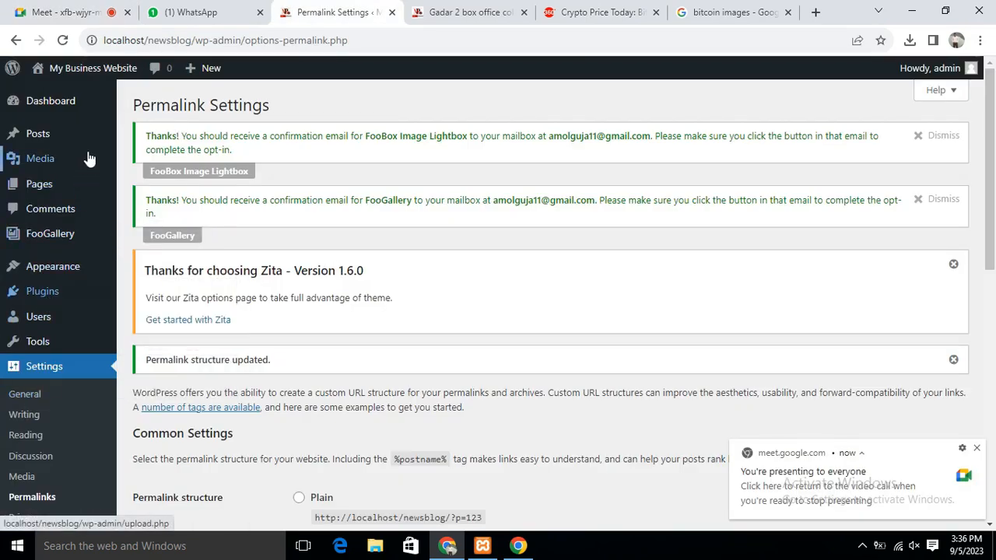
# Open Plugins > Add New, dismiss the notification, and browse the Featured plugins
pyautogui.moveTo(51, 296)
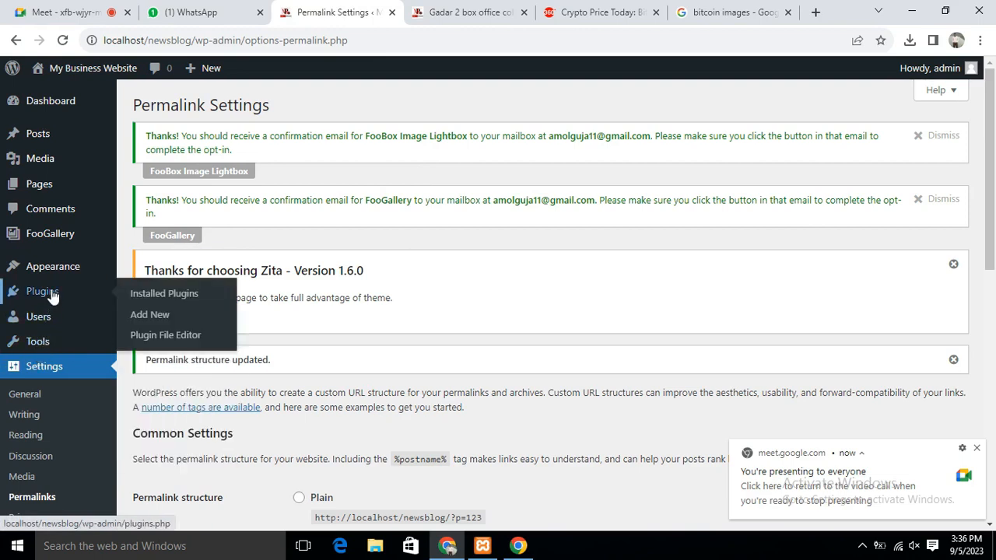
pyautogui.click(148, 316)
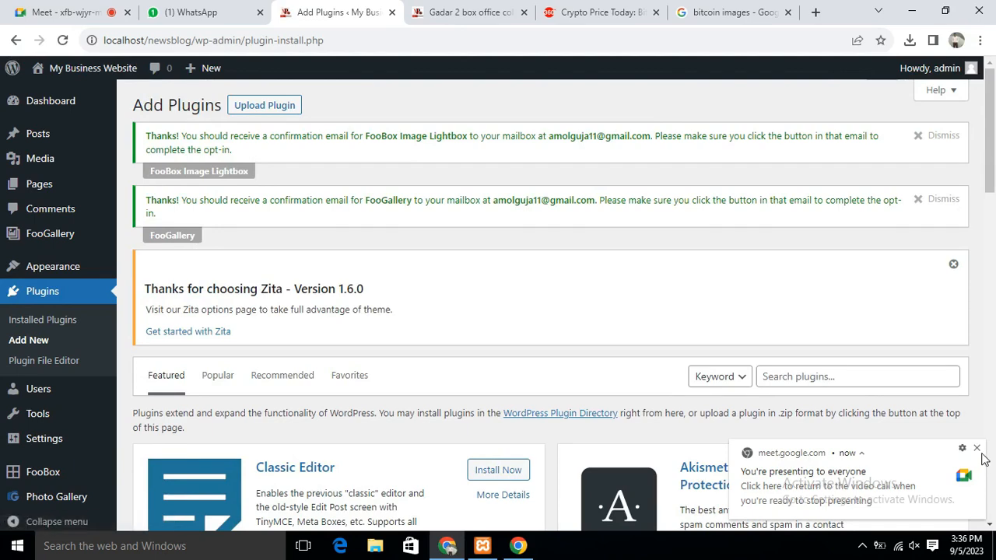
pyautogui.click(977, 448)
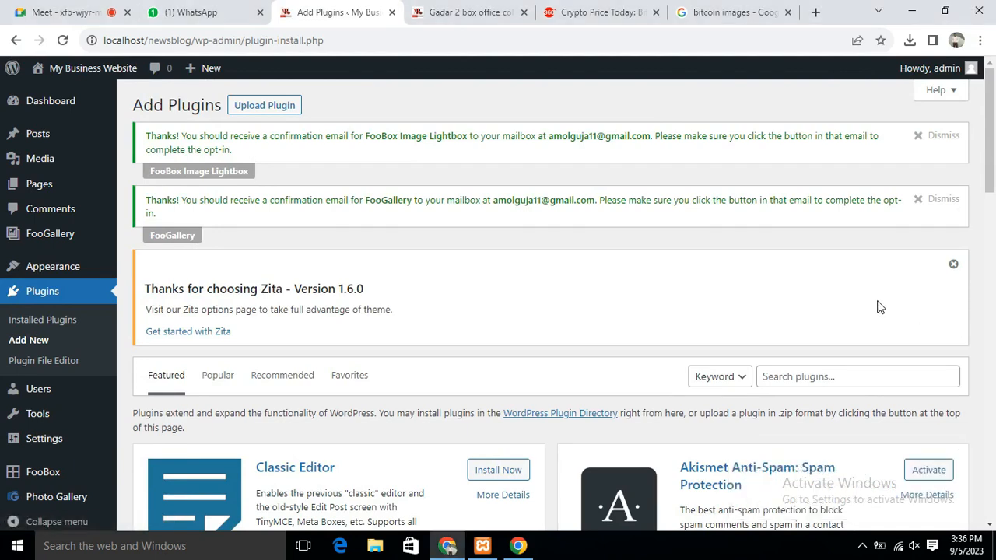
pyautogui.scroll(-4, 627, 282)
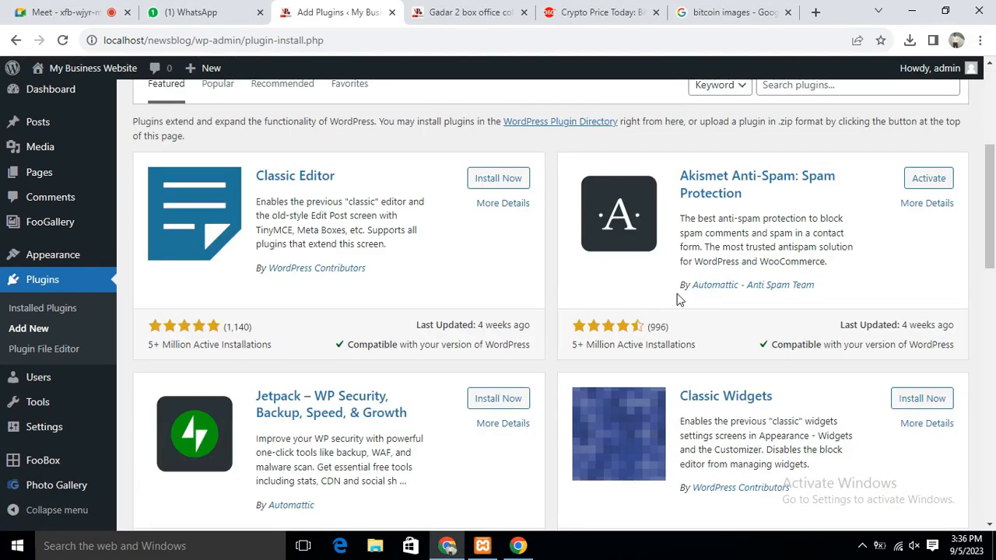
pyautogui.scroll(-3, 711, 295)
pyautogui.scroll(-3, 740, 349)
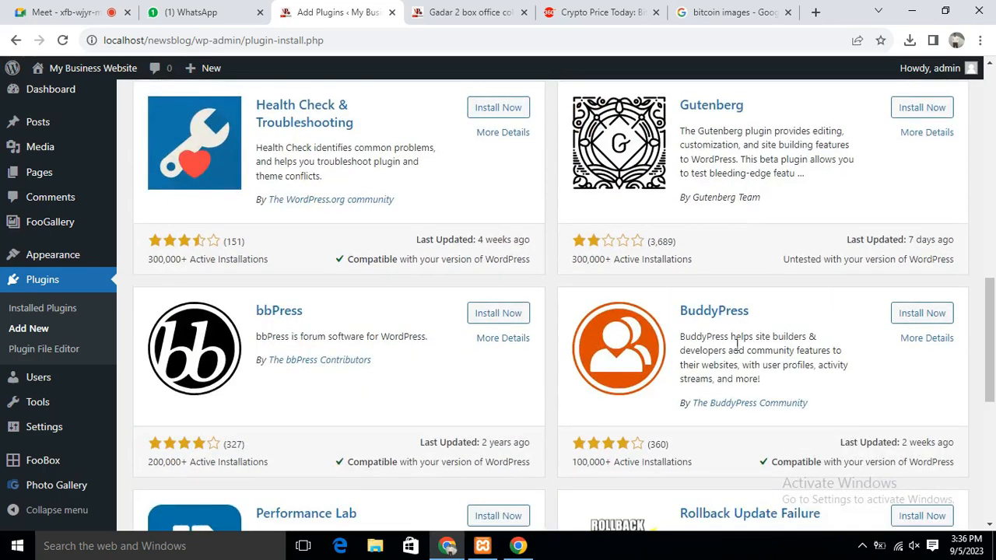
pyautogui.scroll(-3, 737, 344)
pyautogui.scroll(-5, 736, 345)
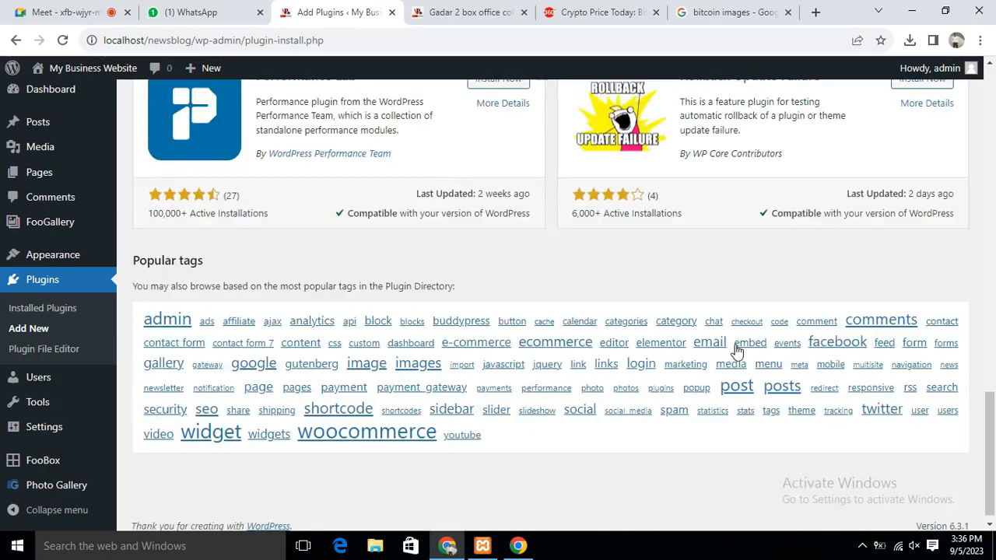
pyautogui.scroll(15, 736, 349)
pyautogui.scroll(3, 736, 350)
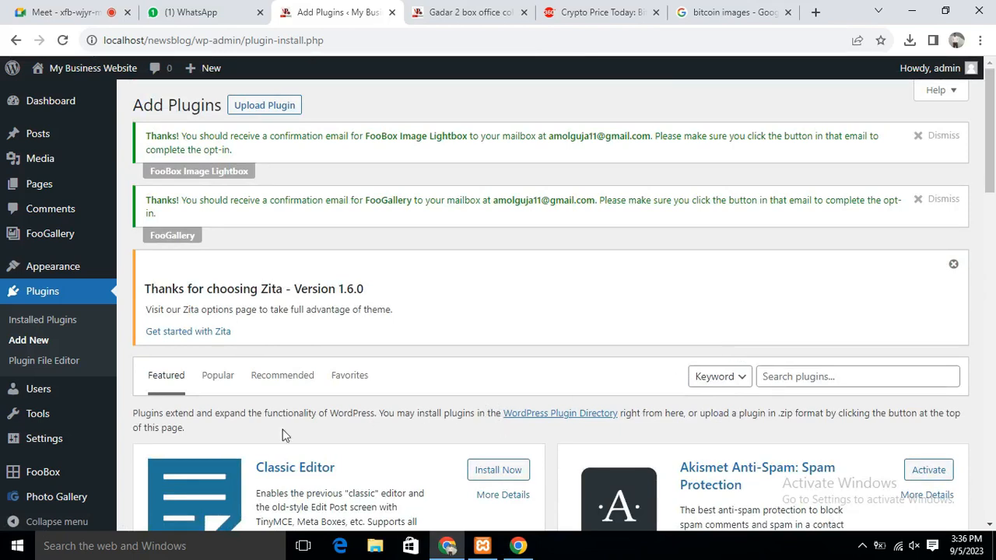
# List the Popular plugins, such as Contact Form 7, Elementor, Yoast SEO and Classic Editor
pyautogui.click(218, 376)
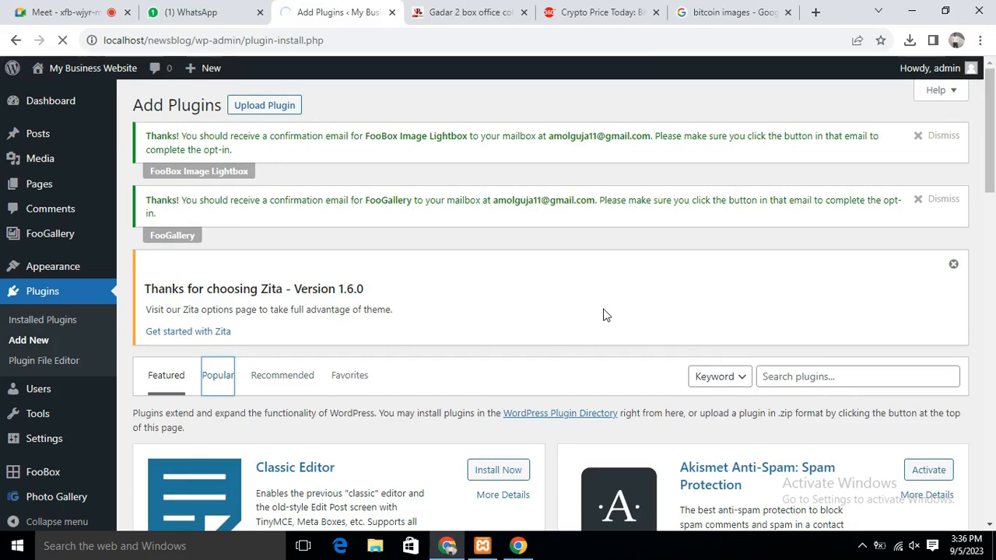
pyautogui.scroll(-5, 637, 346)
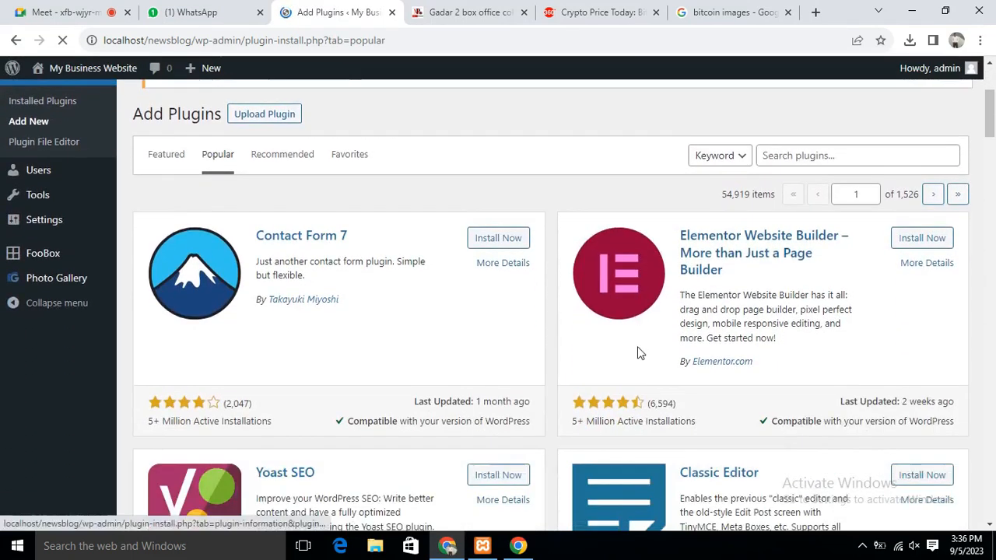
pyautogui.scroll(6, 216, 315)
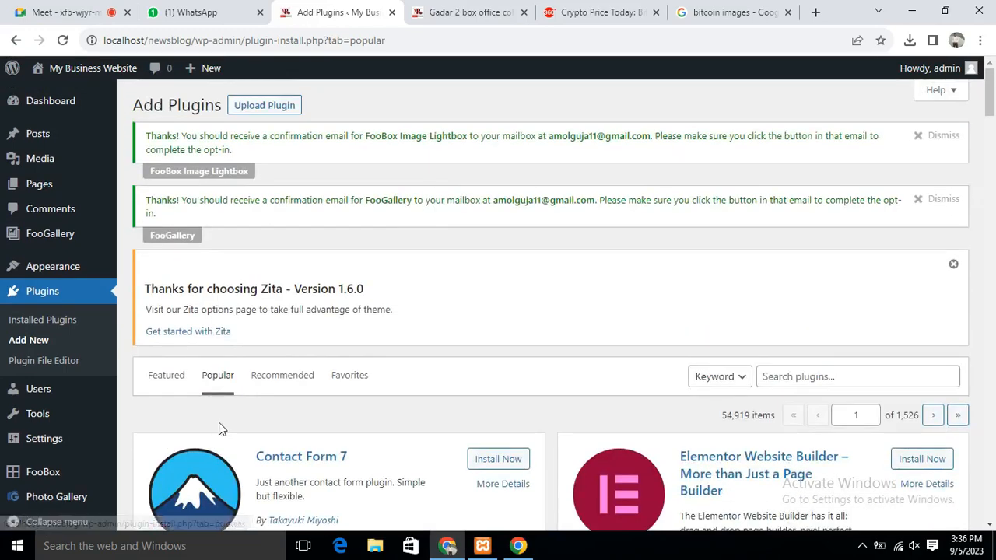
pyautogui.scroll(-3, 359, 392)
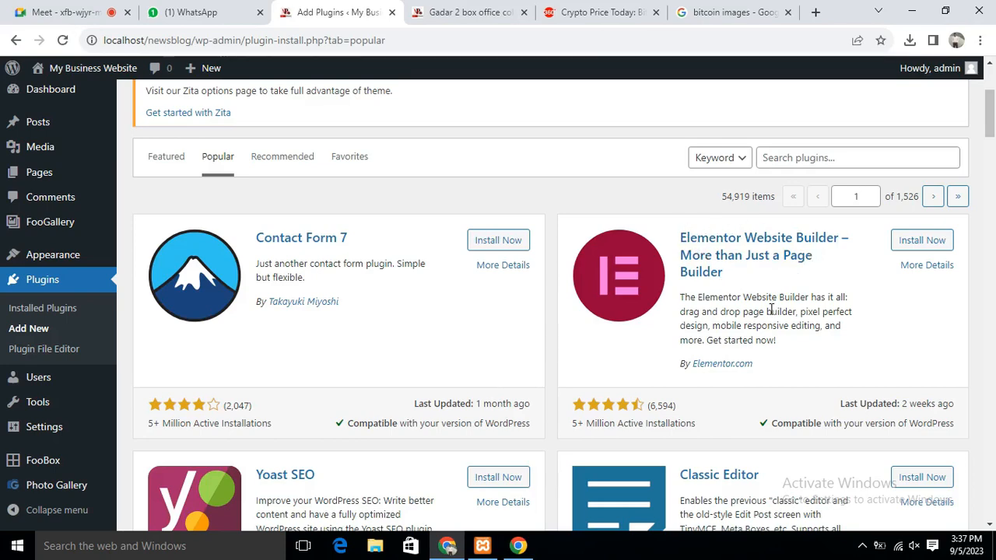
pyautogui.scroll(-5, 770, 310)
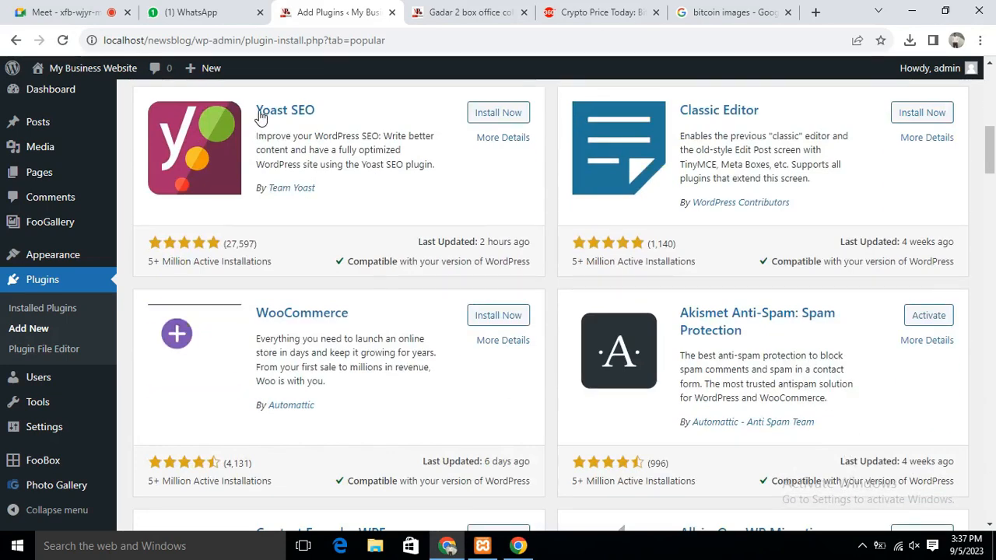
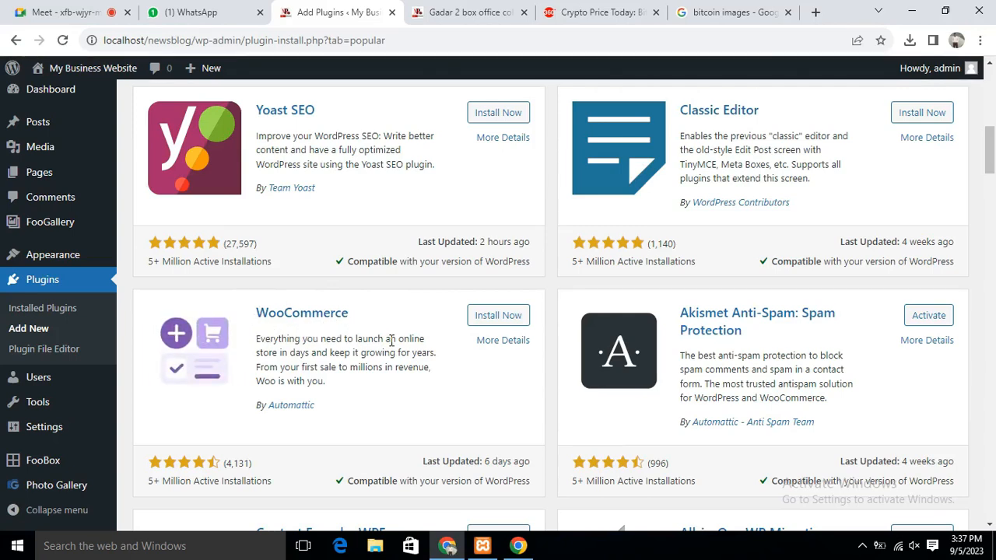
# Search the plugin directory for 'metaslider' and install Slider, Gallery, and Carousel by MetaSlider
pyautogui.scroll(7, 735, 353)
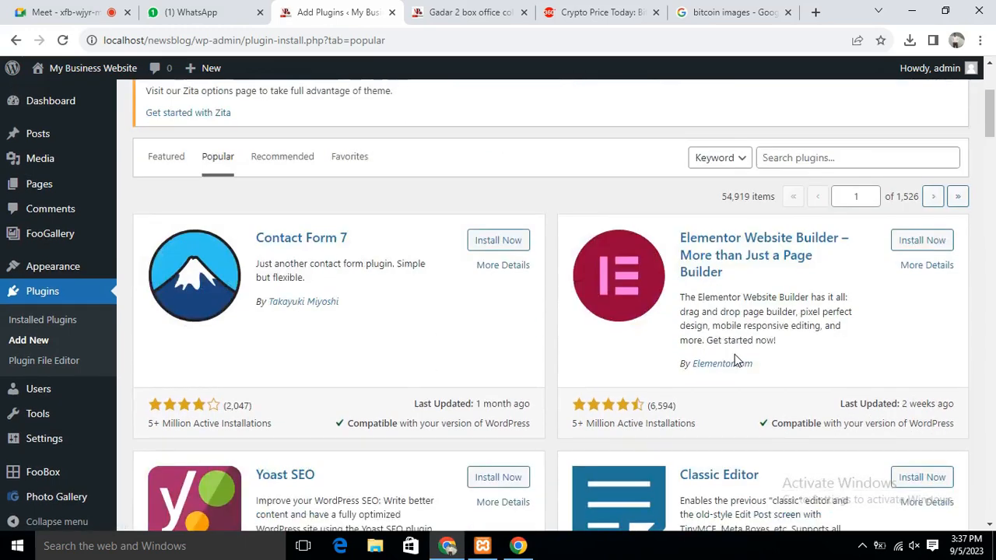
pyautogui.click(802, 377)
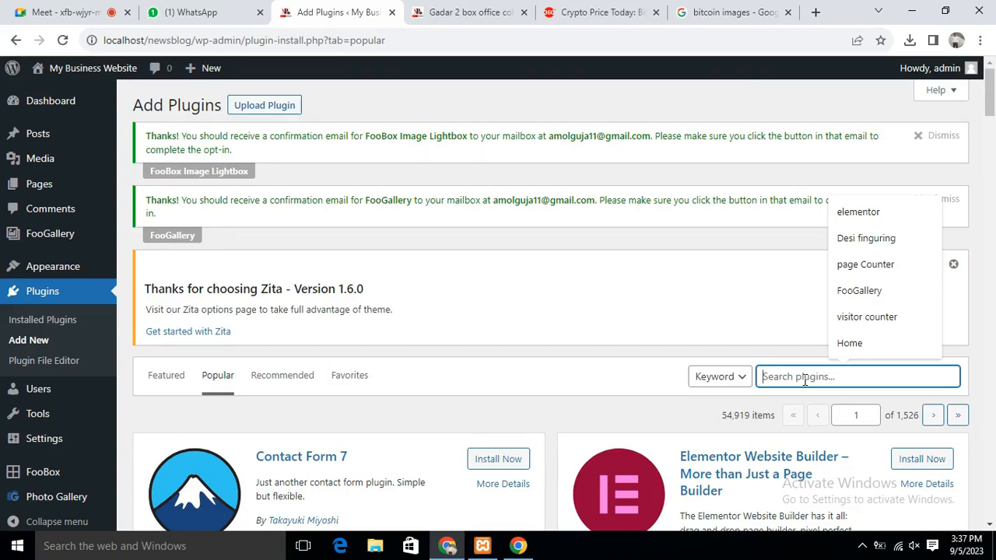
pyautogui.write('met')
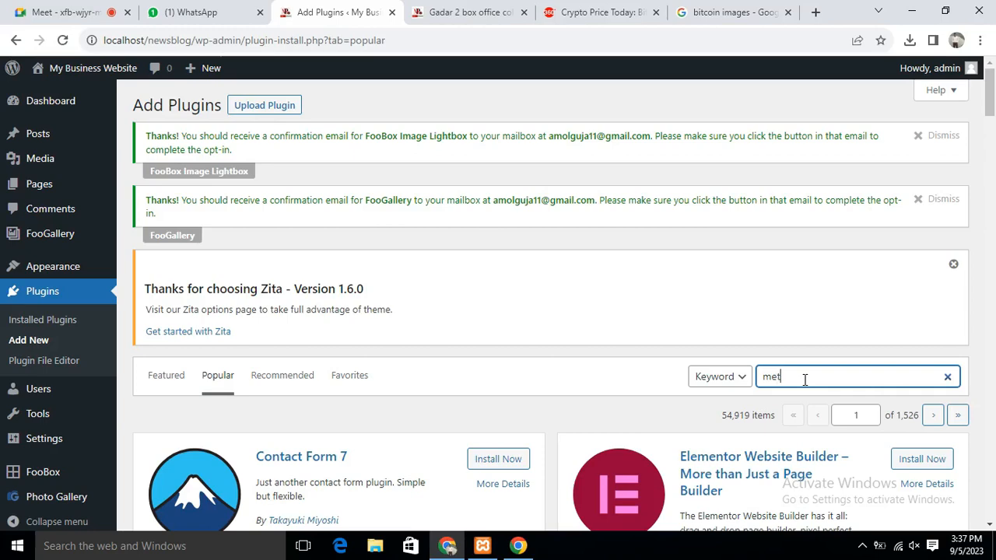
pyautogui.write('a')
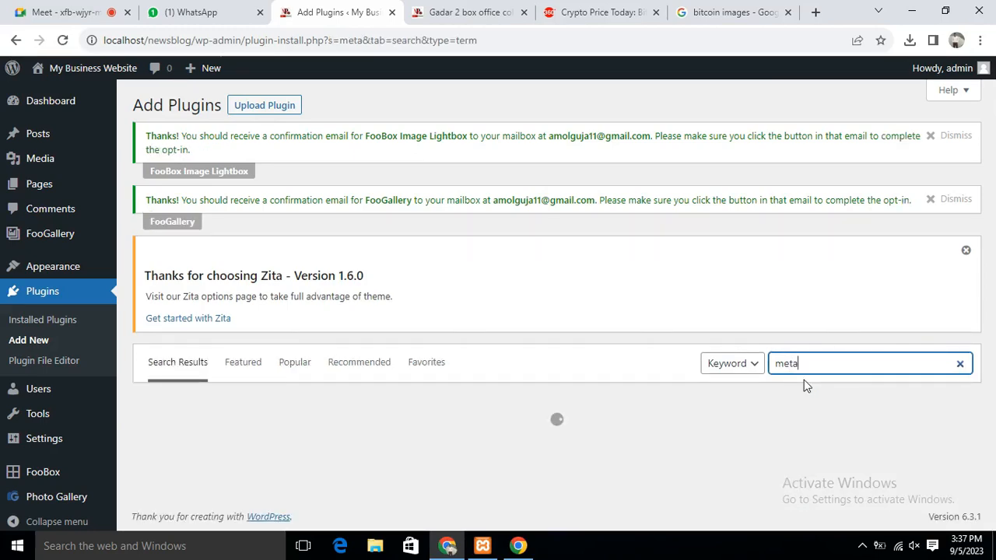
pyautogui.write('slider')
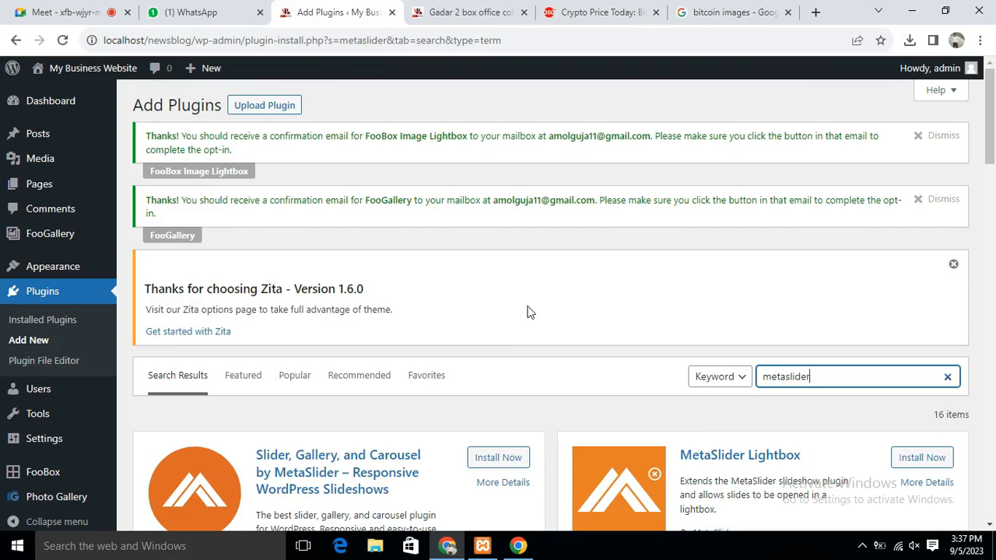
pyautogui.moveTo(994, 117); pyautogui.dragTo(993, 155)
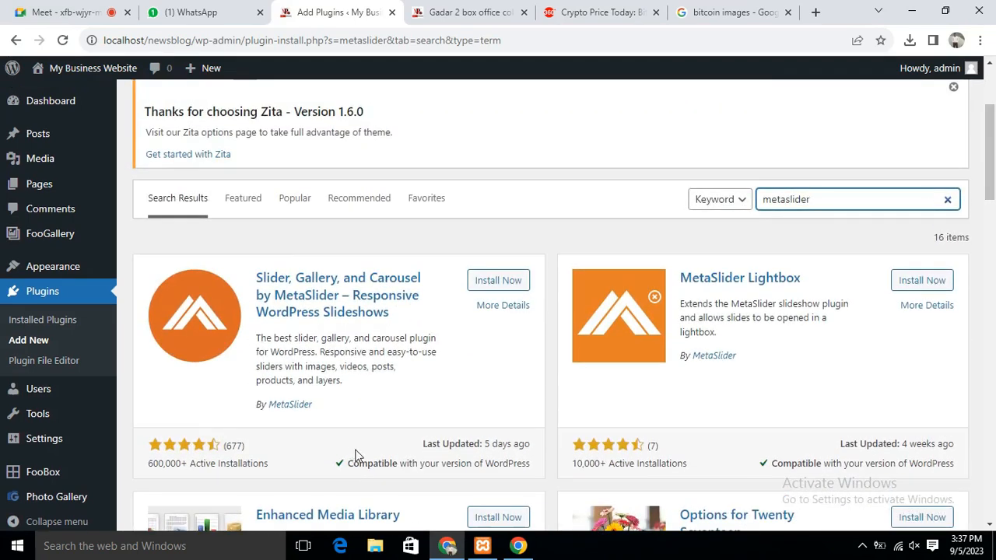
pyautogui.click(491, 284)
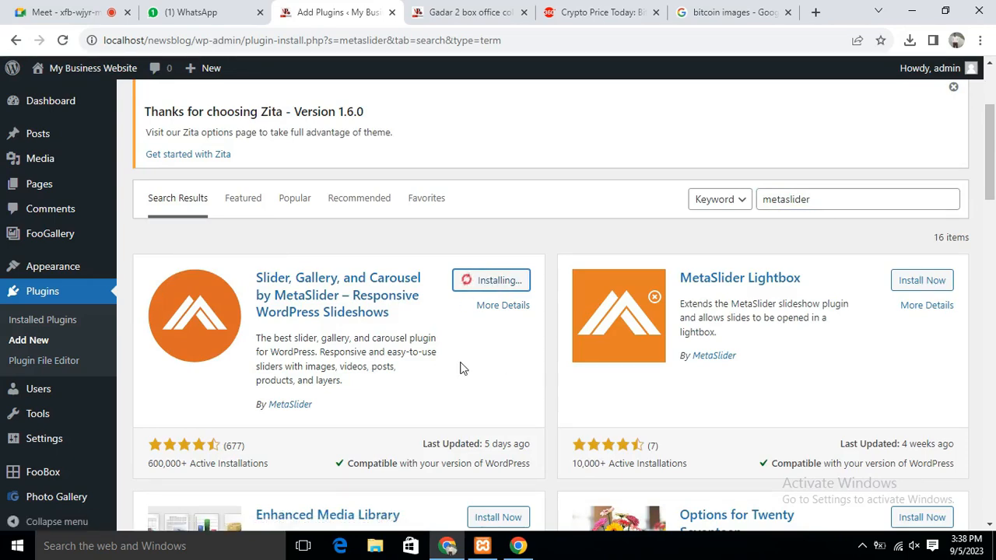
# Check the site's Home page in the other tab, then go back to the plugin installation page
pyautogui.hotkey('ctrl', 'Tab')
pyautogui.click(302, 132)
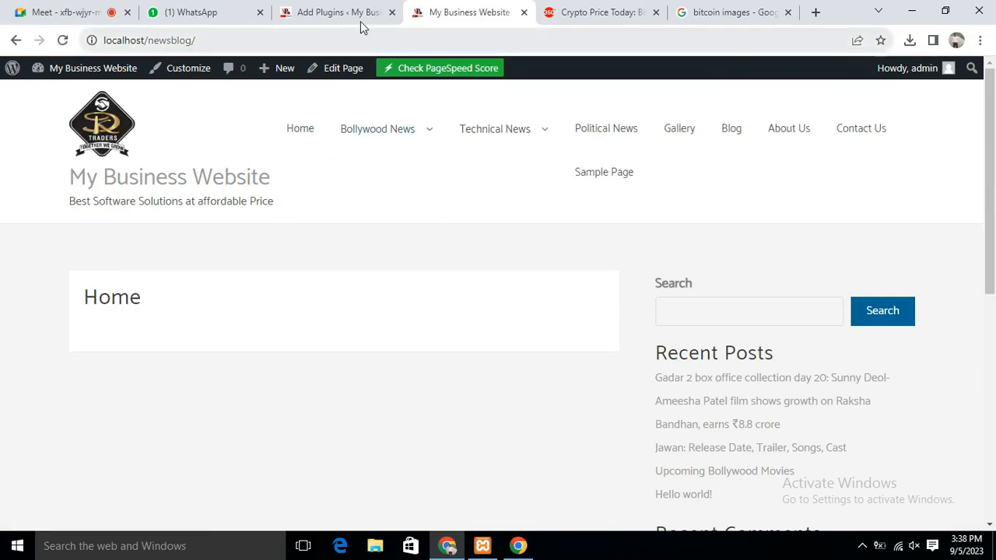
pyautogui.click(311, 16)
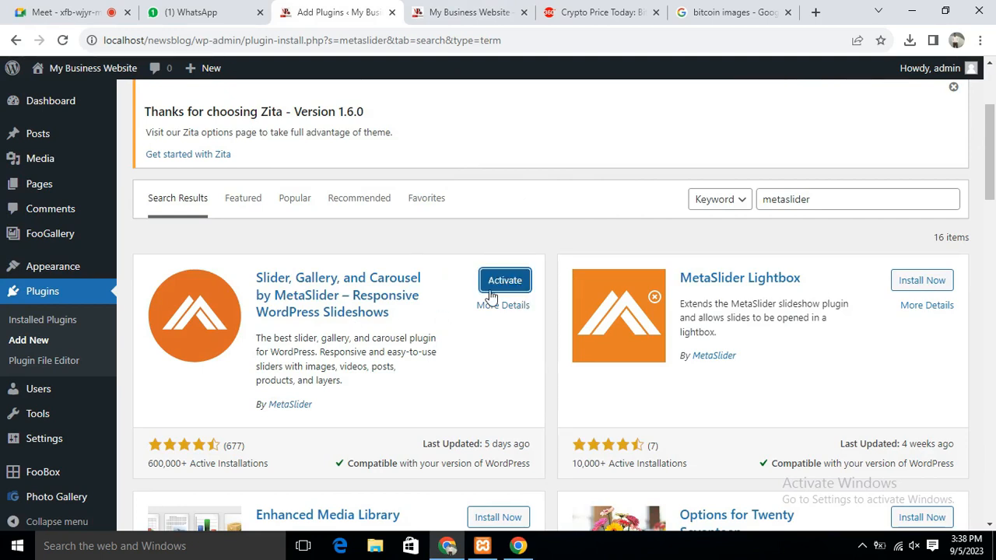
# Activate MetaSlider and scroll down its Quick Start page
pyautogui.click(510, 288)
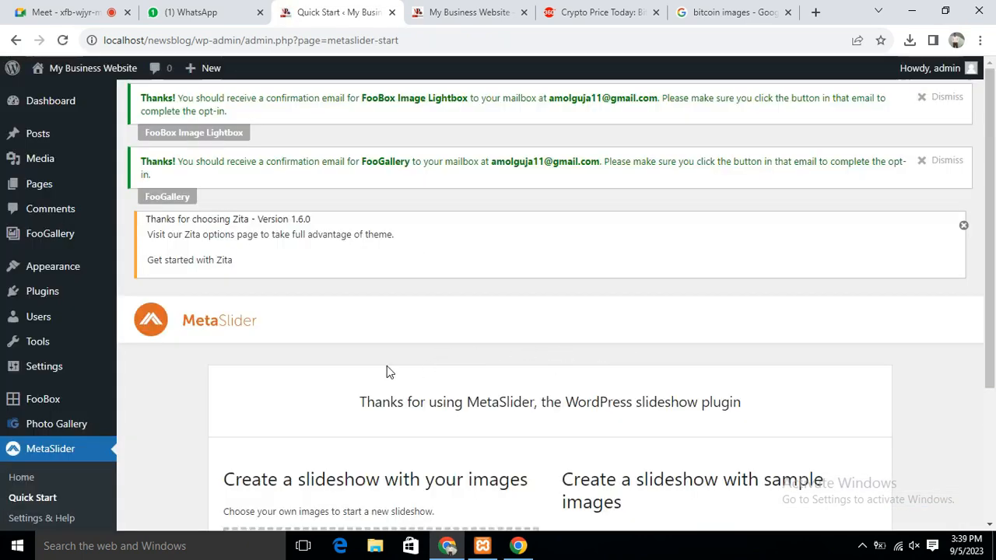
pyautogui.moveTo(990, 162); pyautogui.dragTo(990, 300)
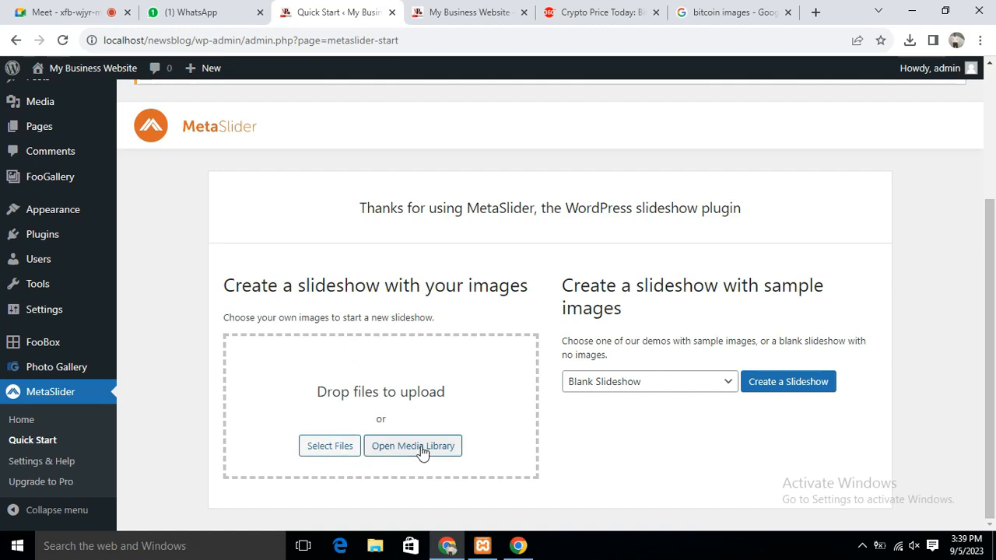
# Upload the Jawan, bitcoin 2, bitcoin, gadar 2 and maxresdefault images from the Bollywood News folder
pyautogui.click(326, 446)
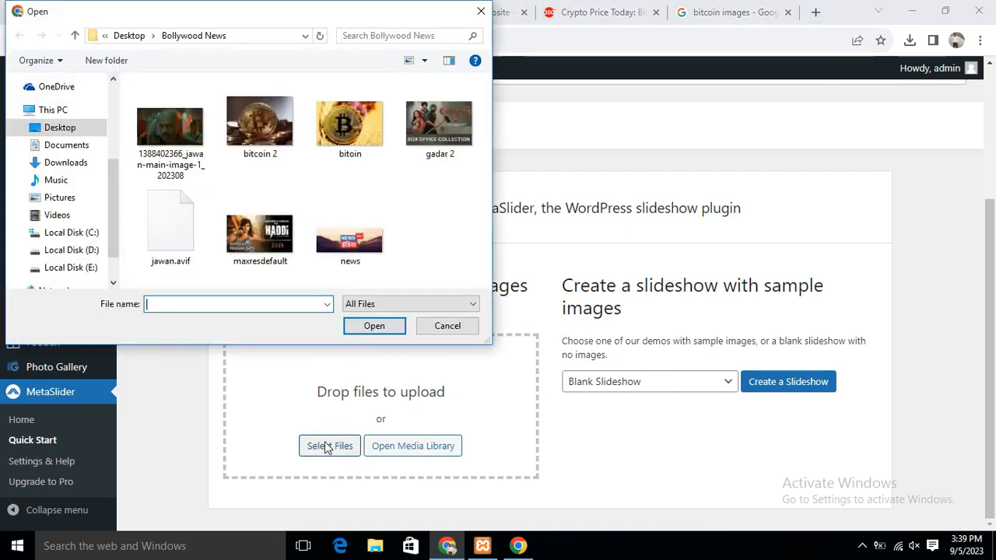
pyautogui.click(166, 113)
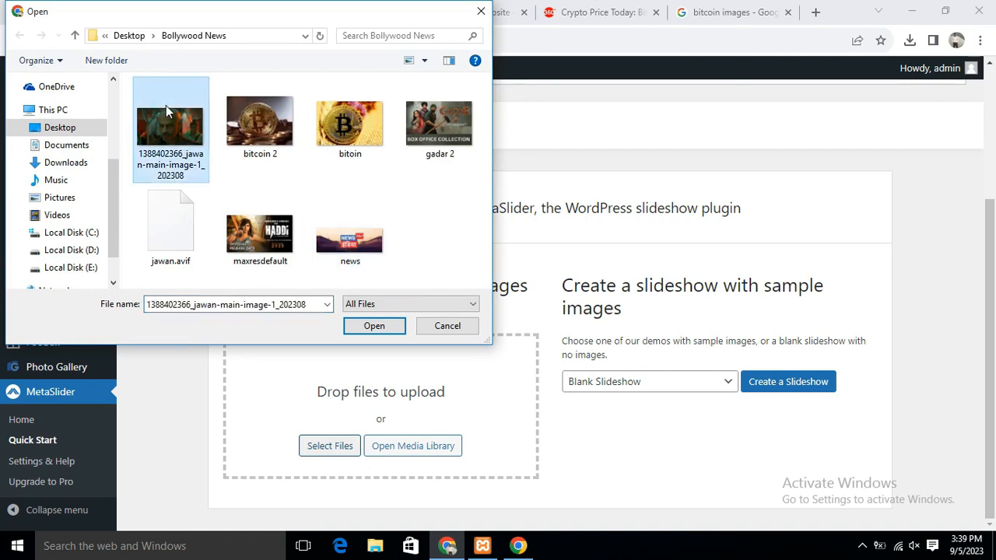
pyautogui.keyDown('ctrl'); pyautogui.click(235, 112); pyautogui.keyUp('ctrl')
pyautogui.keyDown('ctrl'); pyautogui.click(346, 117); pyautogui.keyUp('ctrl')
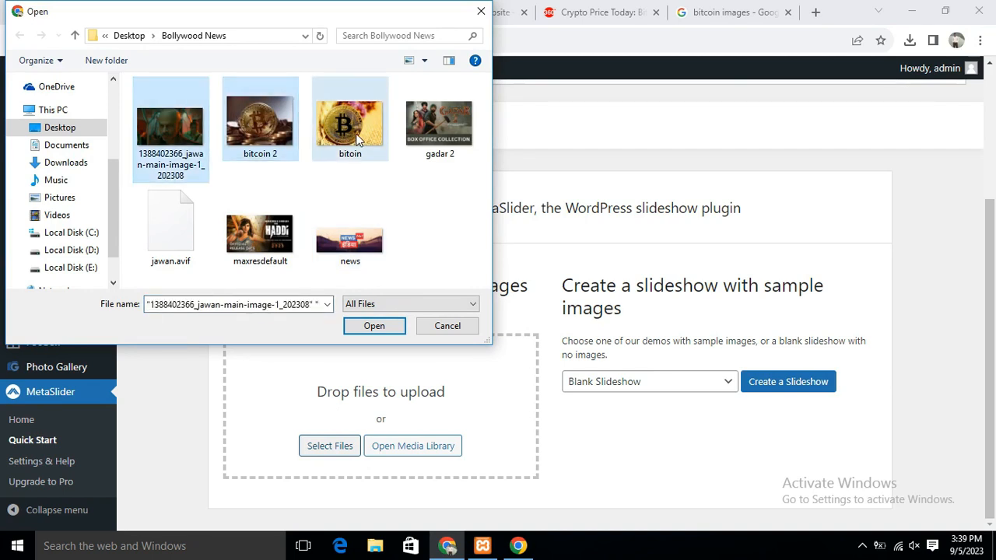
pyautogui.keyDown('ctrl'); pyautogui.click(465, 132); pyautogui.keyUp('ctrl')
pyautogui.keyDown('ctrl'); pyautogui.click(260, 233); pyautogui.keyUp('ctrl')
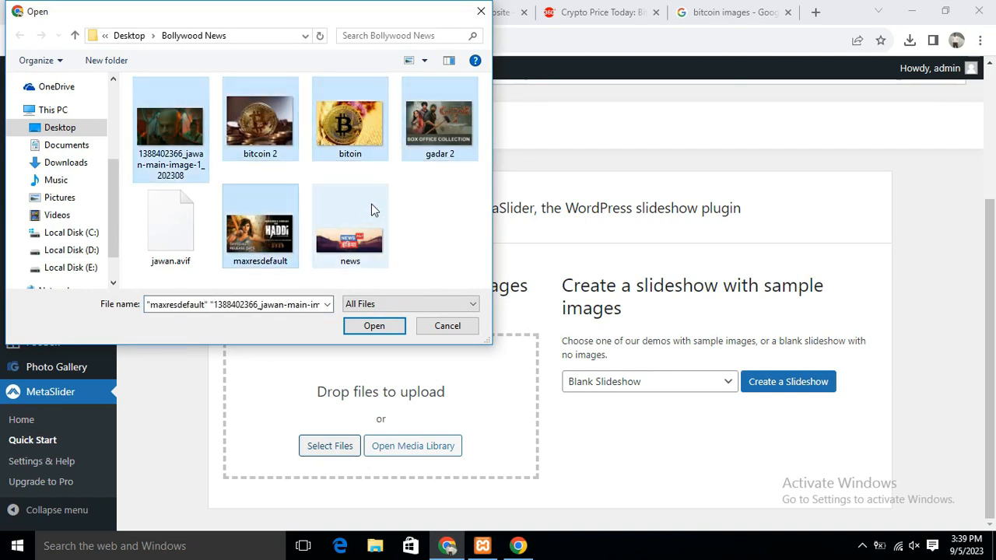
pyautogui.click(372, 327)
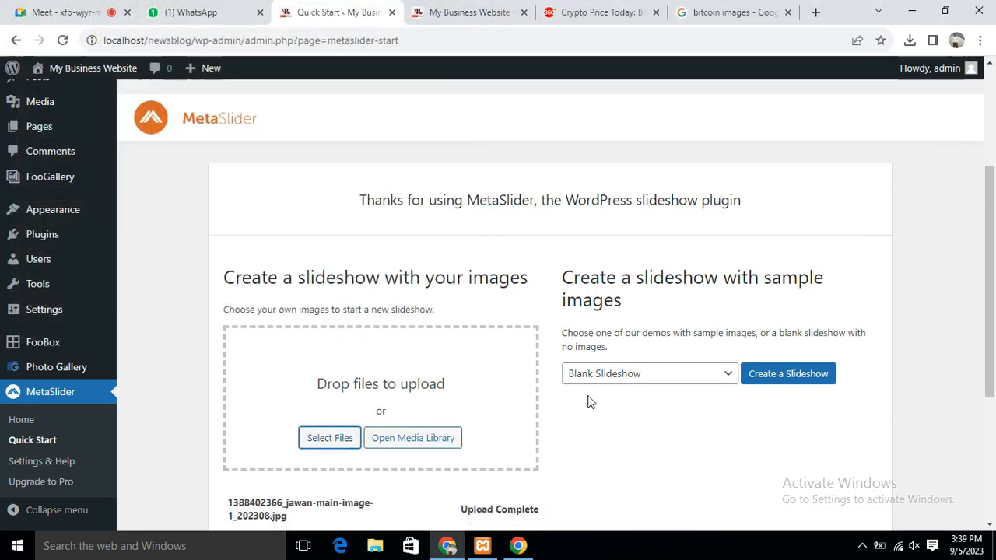
# Choose Image Slideshow as the sample type and create the slideshow from the uploaded images
pyautogui.scroll(-1, 639, 396)
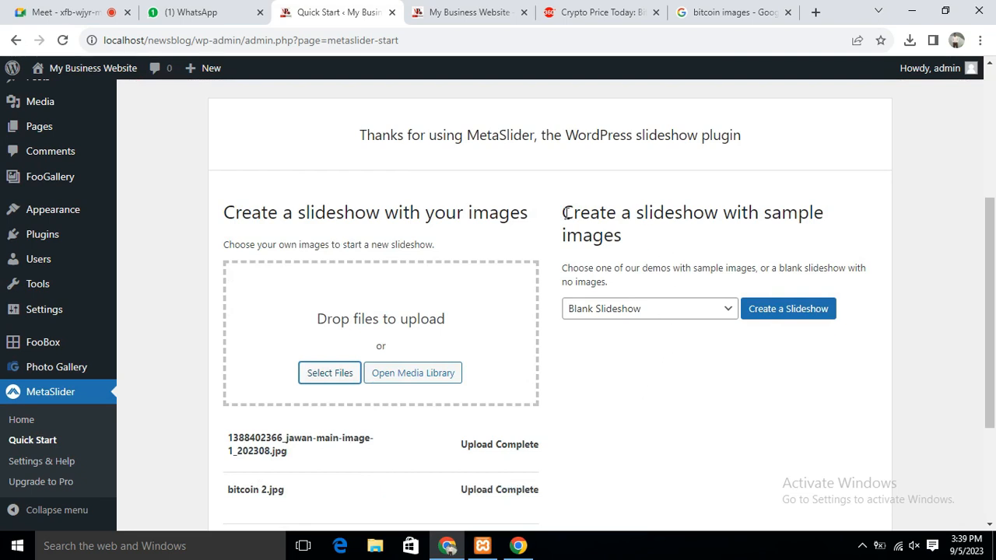
pyautogui.moveTo(569, 212); pyautogui.dragTo(795, 212)
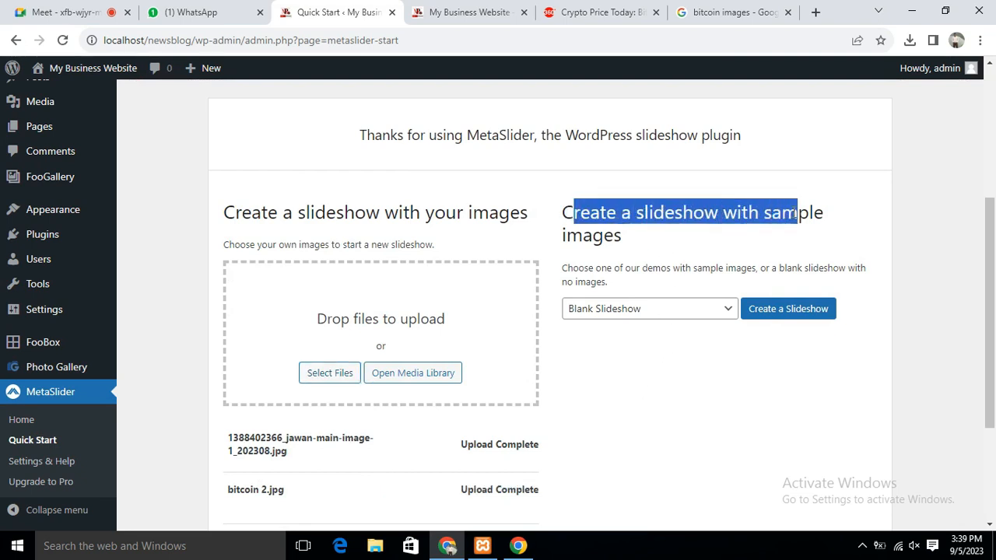
pyautogui.click(630, 314)
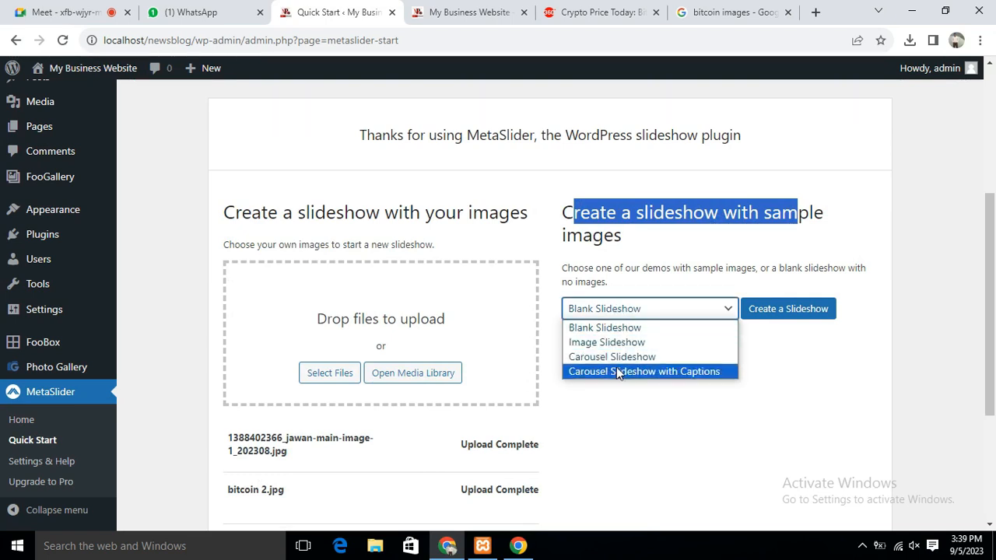
pyautogui.click(620, 345)
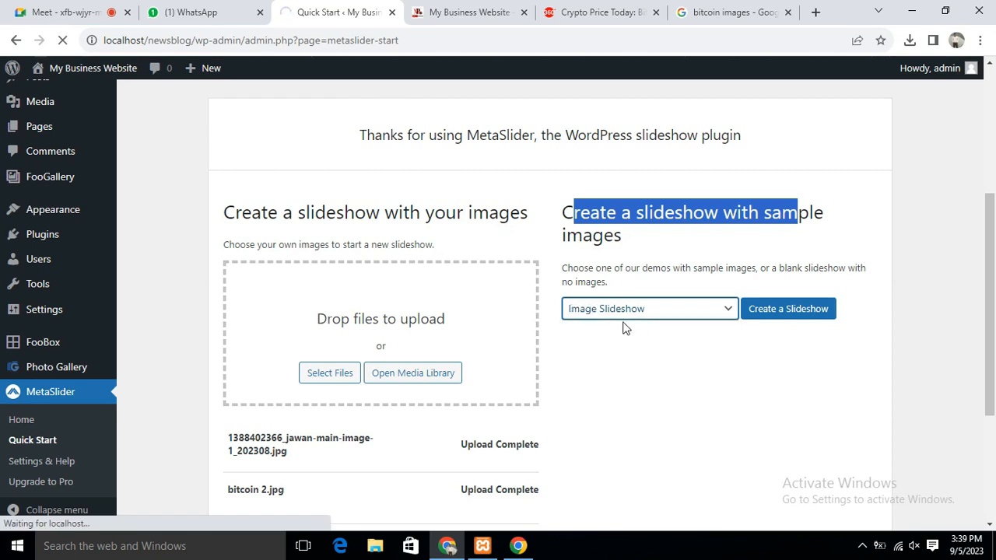
pyautogui.click(747, 314)
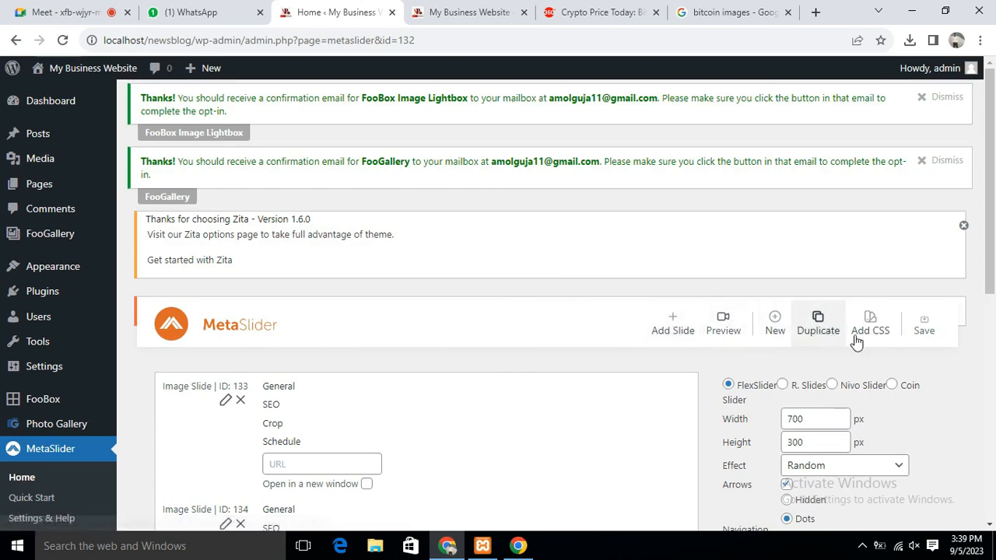
# Review the New Slideshow settings, keep the Random effect, and find its shortcode [metaslider id="132"]
pyautogui.scroll(-3, 907, 350)
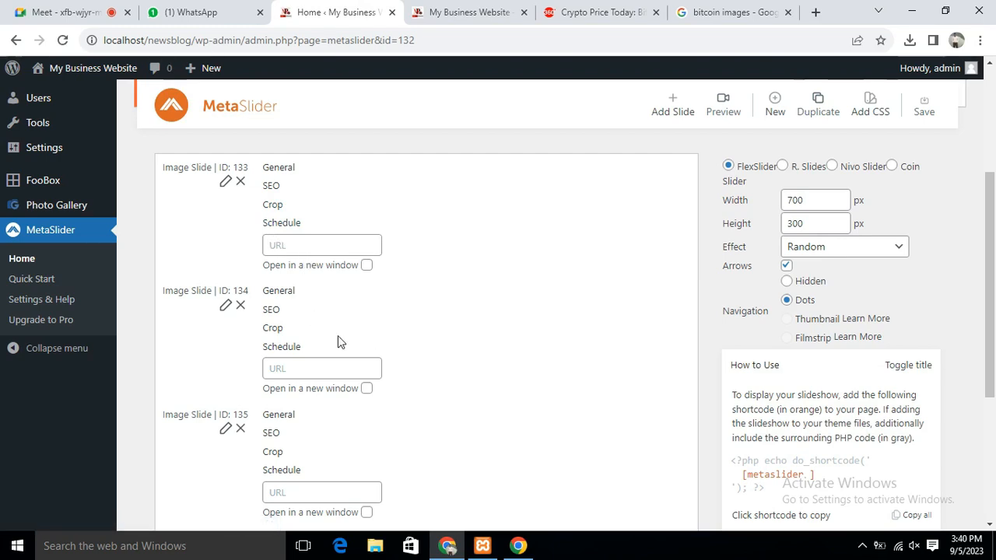
pyautogui.scroll(-4, 351, 329)
pyautogui.scroll(3, 376, 333)
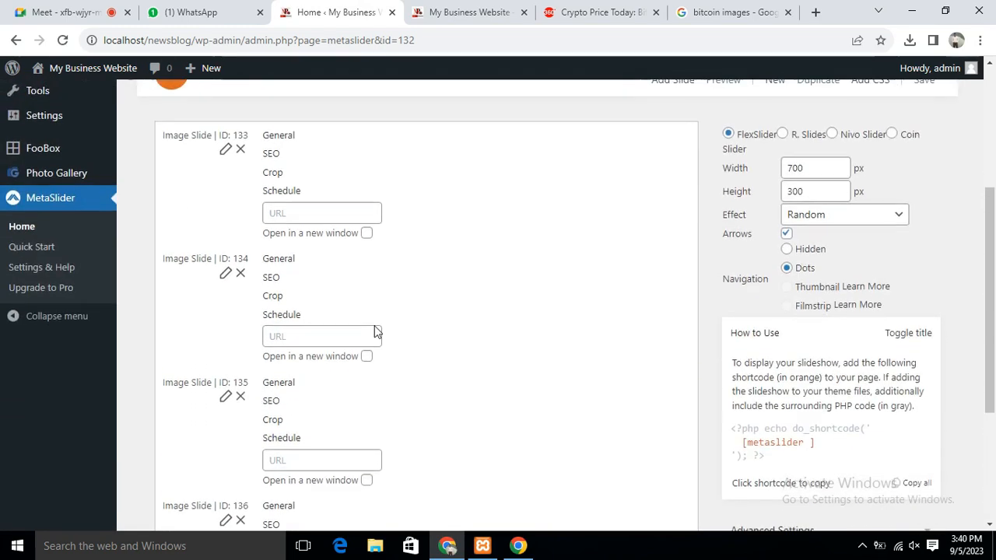
pyautogui.scroll(3, 376, 333)
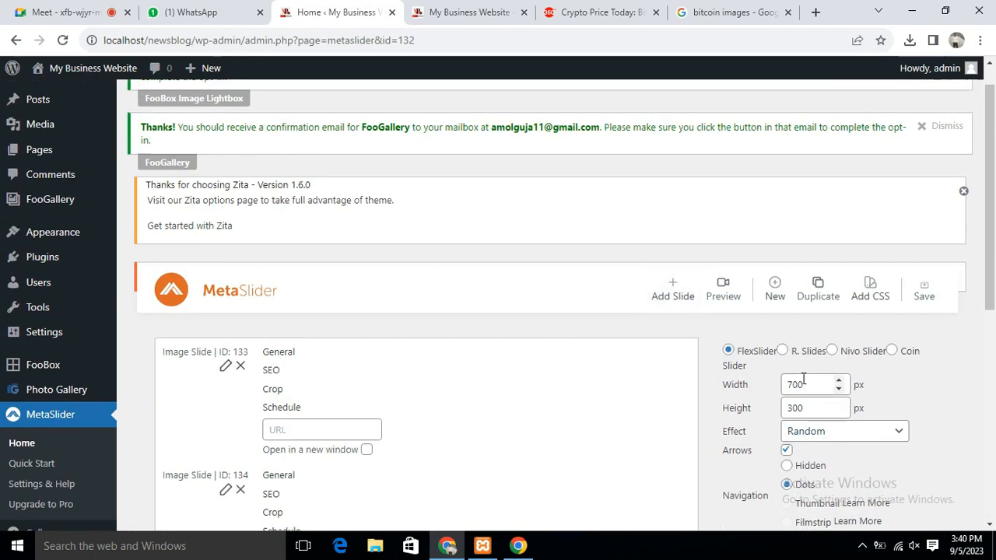
pyautogui.click(855, 440)
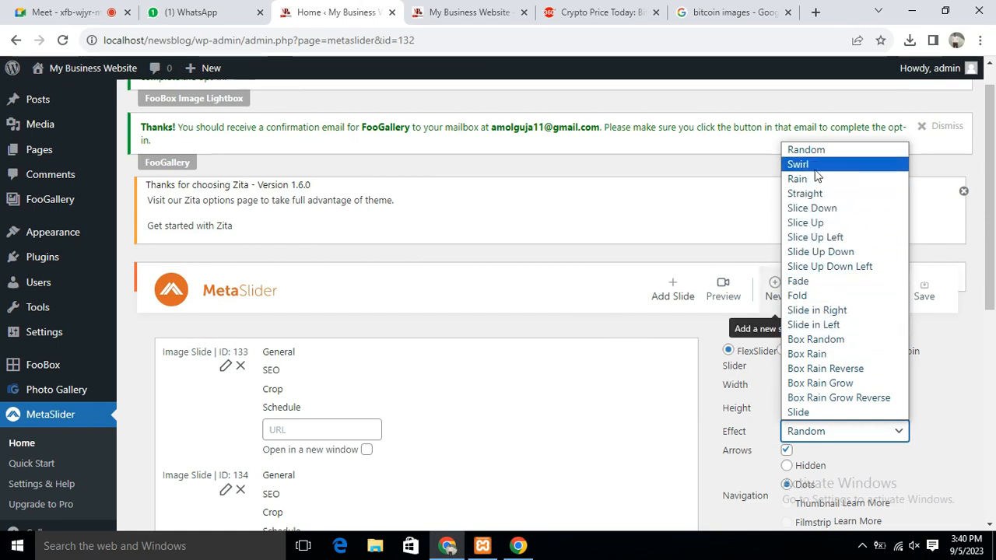
pyautogui.click(942, 396)
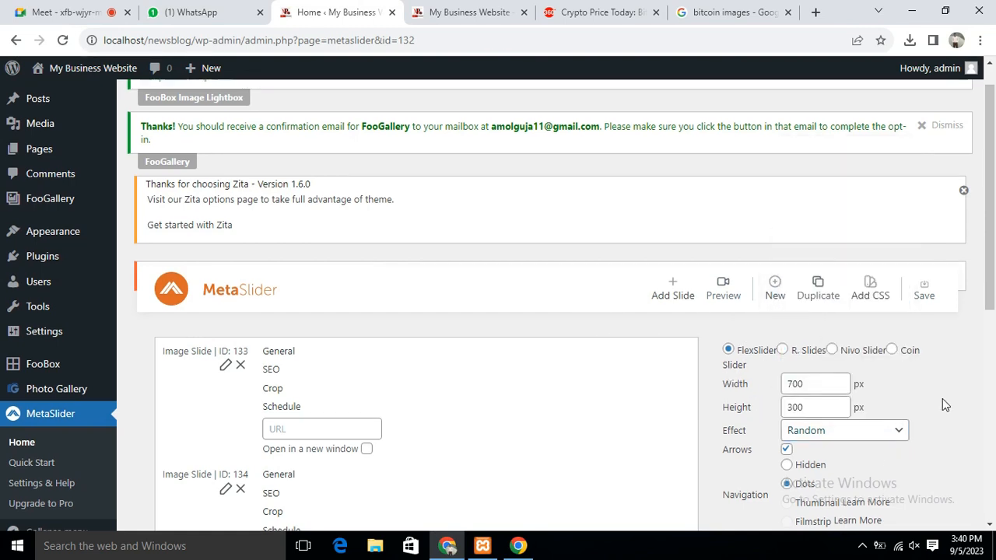
pyautogui.scroll(-2, 942, 399)
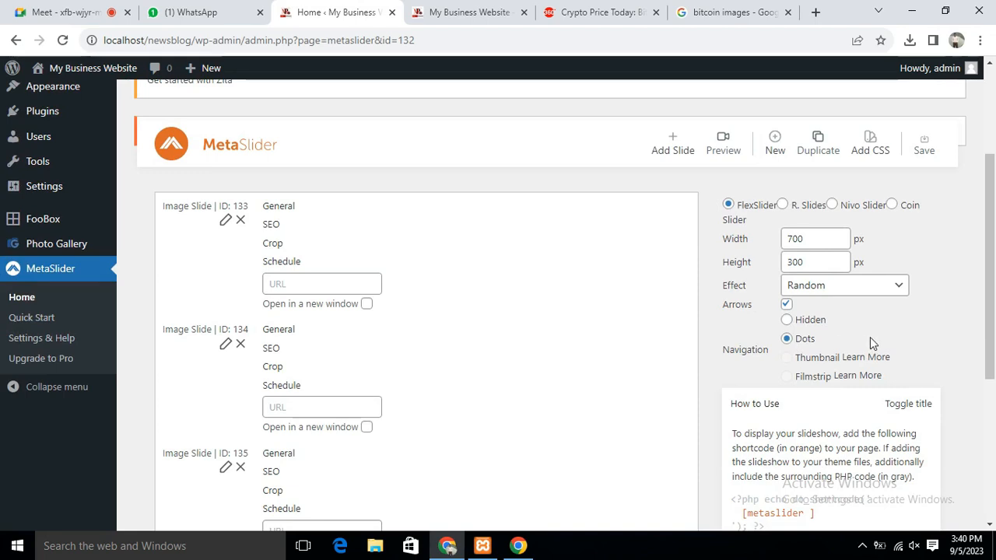
pyautogui.scroll(-4, 871, 342)
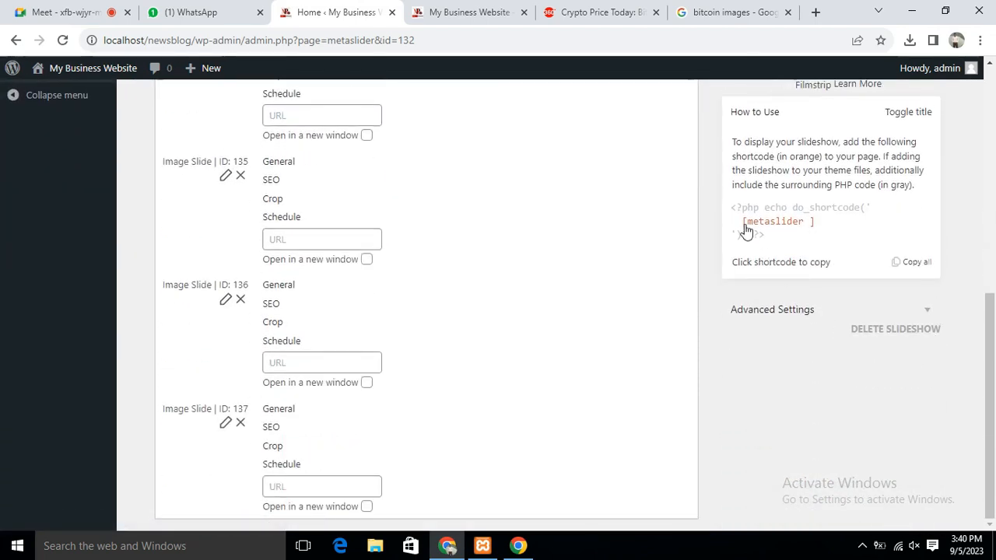
pyautogui.scroll(1, 878, 295)
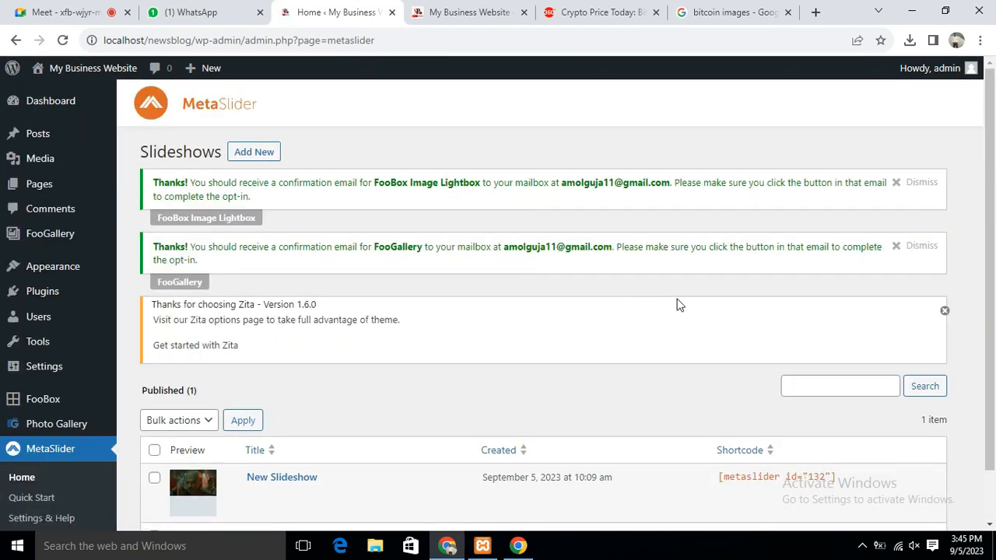
pyautogui.scroll(-1, 816, 364)
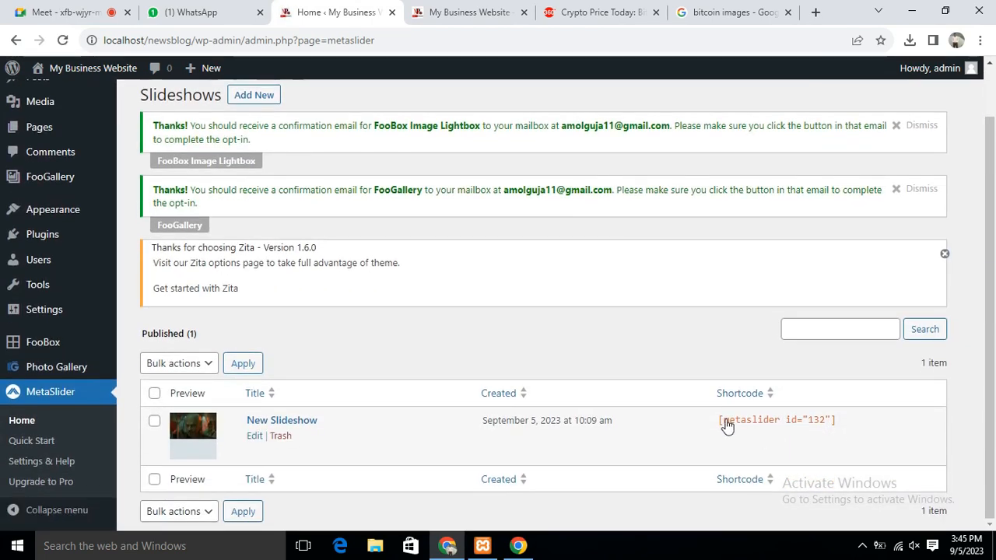
# Select the [metaslider id="132"] shortcode for copying, then open the Home page for editing
pyautogui.moveTo(713, 428); pyautogui.dragTo(837, 430)
pyautogui.hotkey('ctrl', 'c')
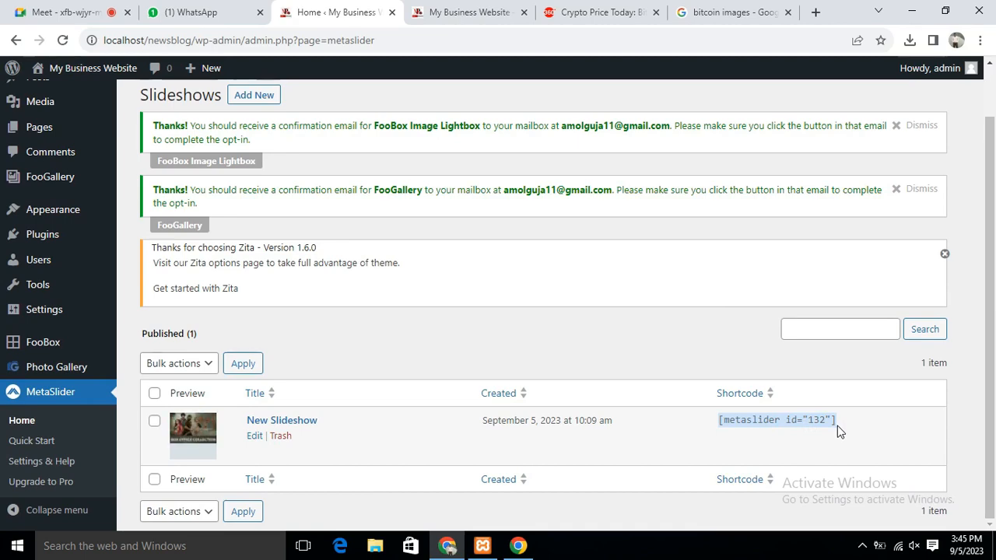
pyautogui.click(440, 11)
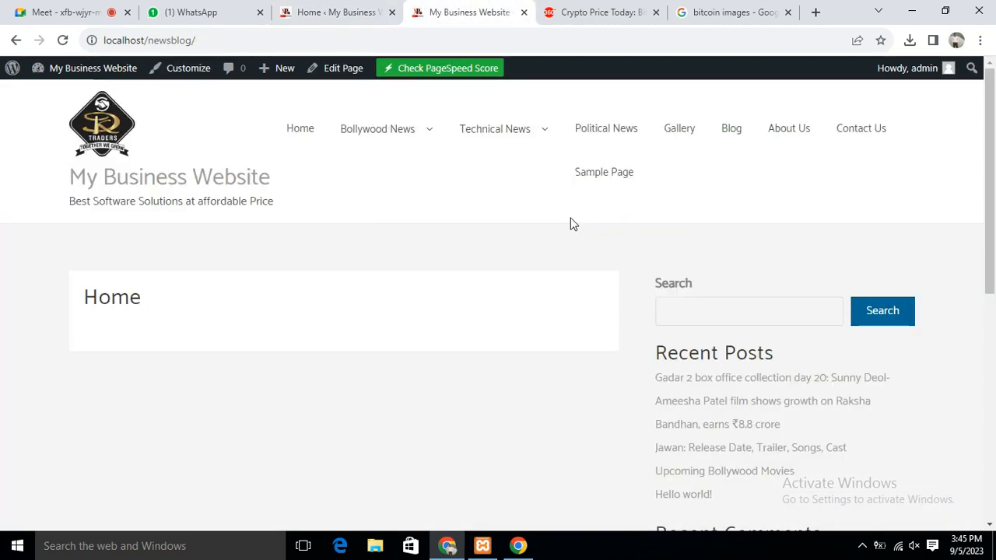
pyautogui.click(300, 130)
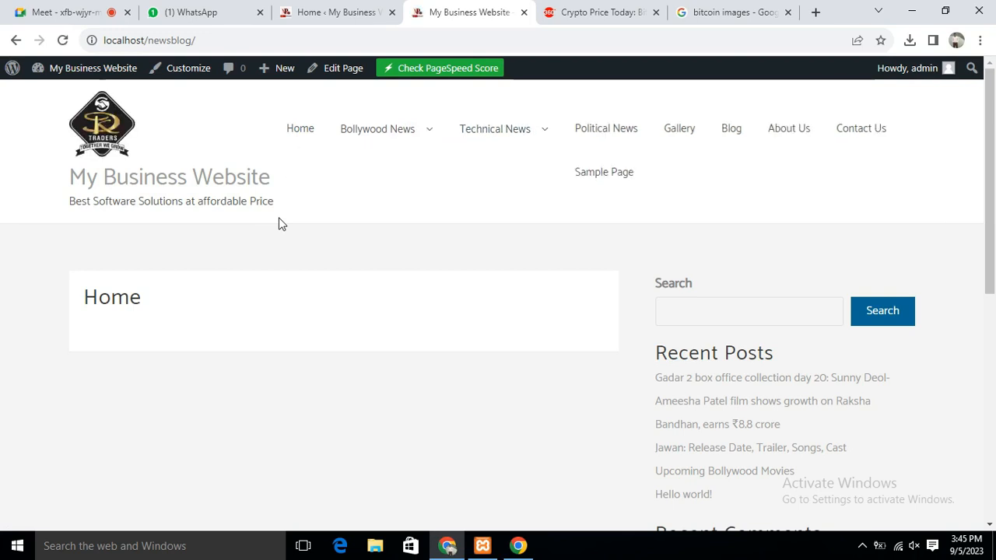
pyautogui.click(334, 68)
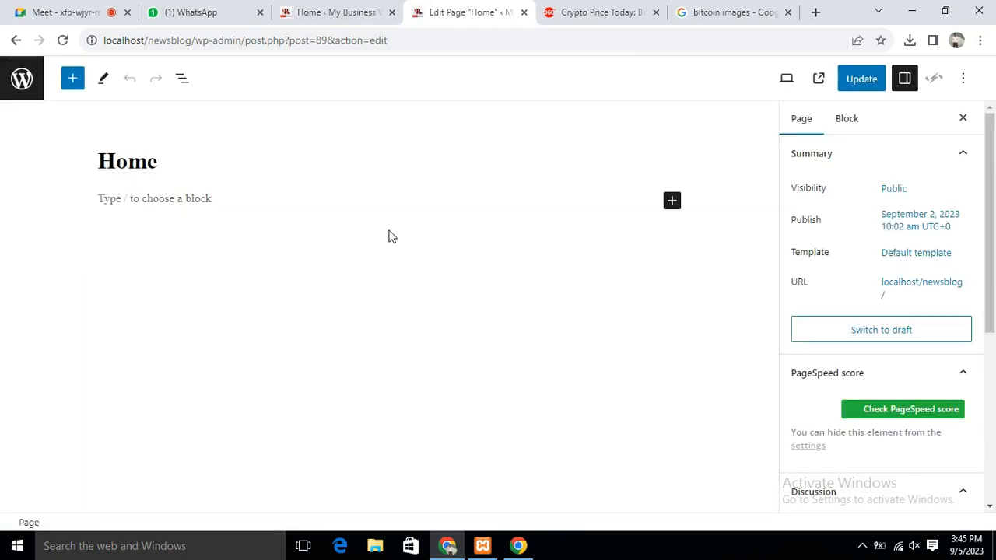
# Paste the [metaslider id="132"] shortcode into the empty Home page paragraph and update the page
pyautogui.click(249, 205)
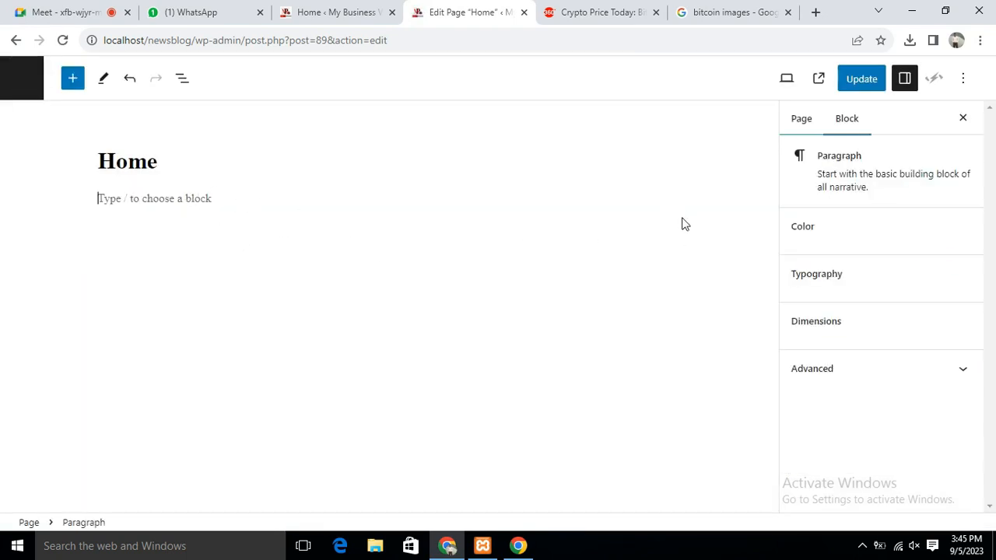
pyautogui.hotkey('ctrl', 'v')
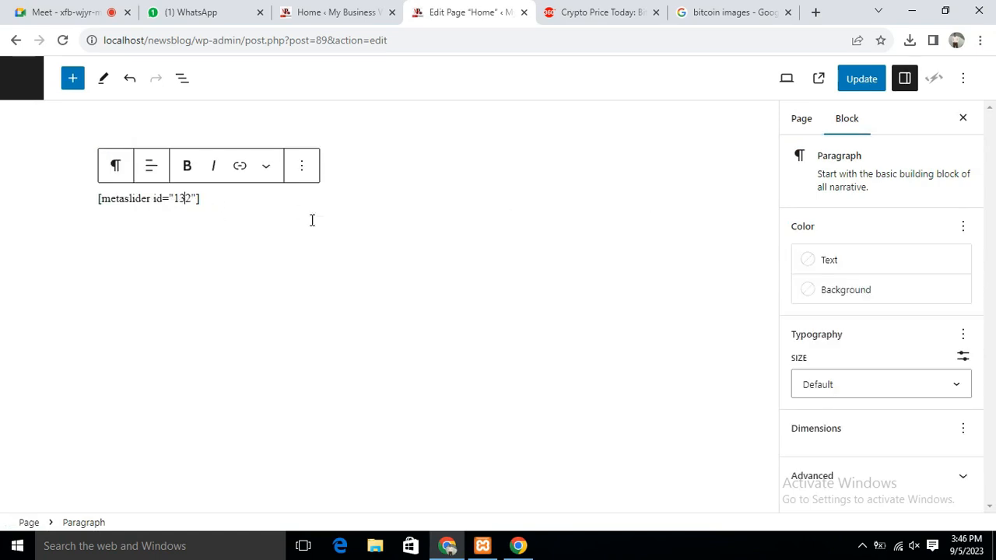
pyautogui.click(861, 79)
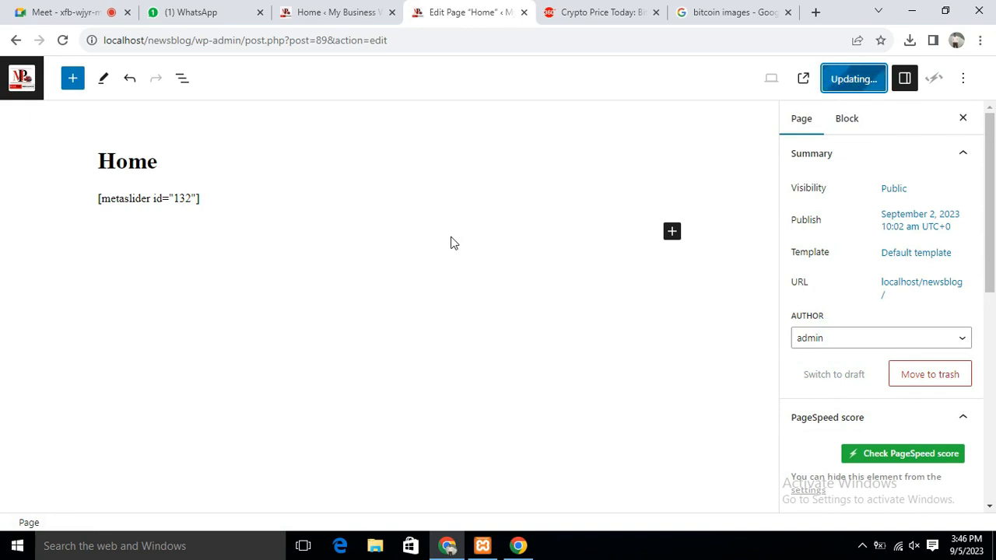
pyautogui.click(714, 9)
pyautogui.click(497, 42)
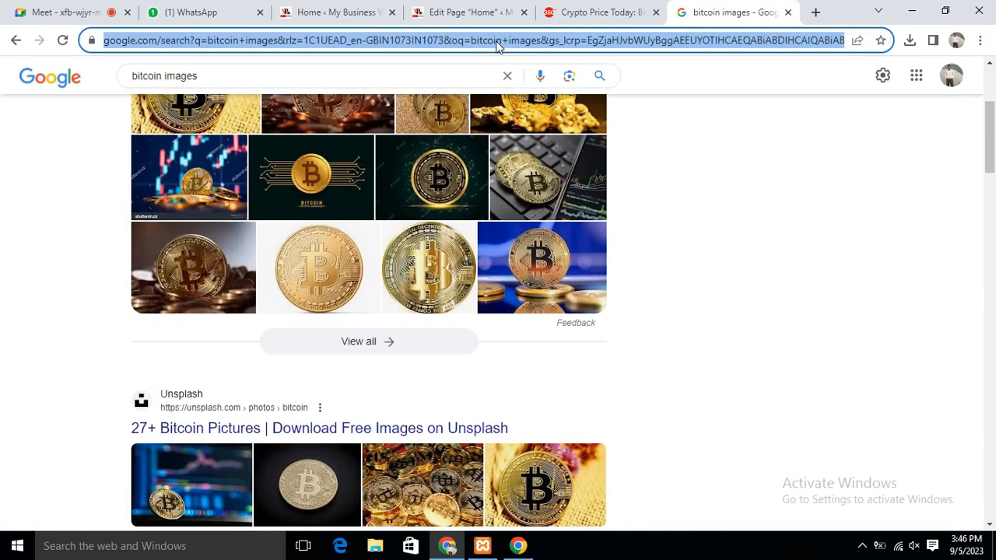
# Load localhost/newsblog and step through the Bitcoin, Gadar 2 and Haddi slides of the live slideshow
pyautogui.write('localhost/newsblog')
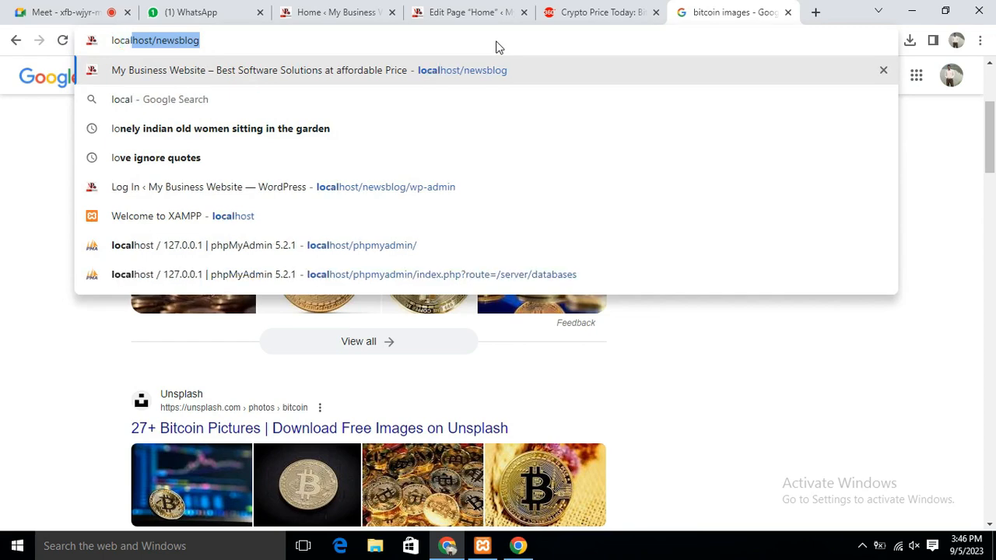
pyautogui.press('Right')
pyautogui.press('Return')
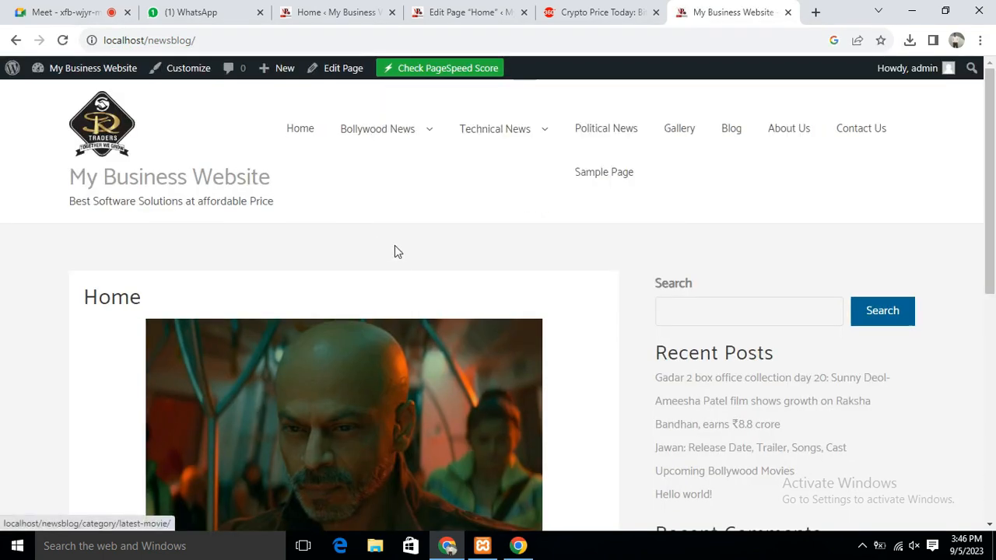
pyautogui.scroll(-3, 516, 195)
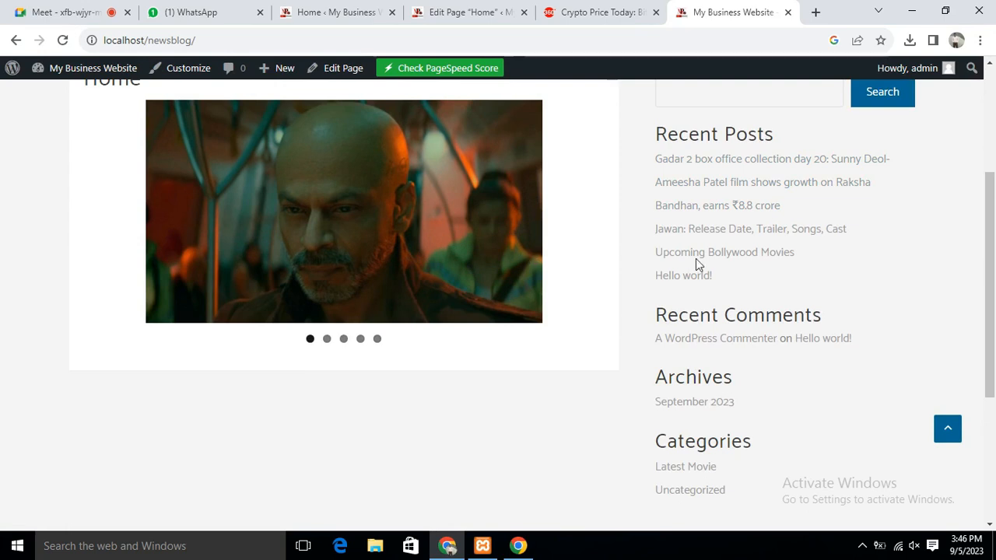
pyautogui.scroll(1, 325, 265)
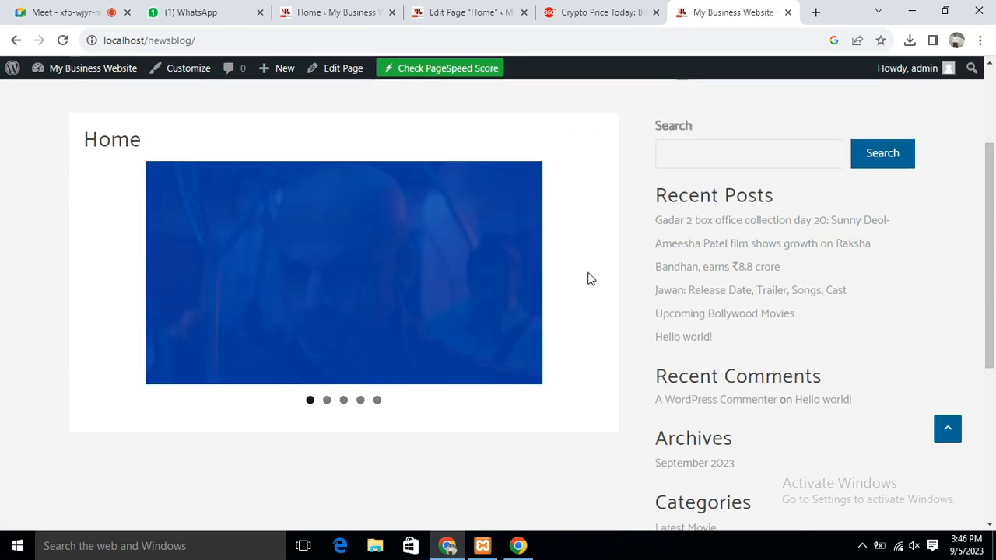
pyautogui.click(343, 400)
pyautogui.click(359, 401)
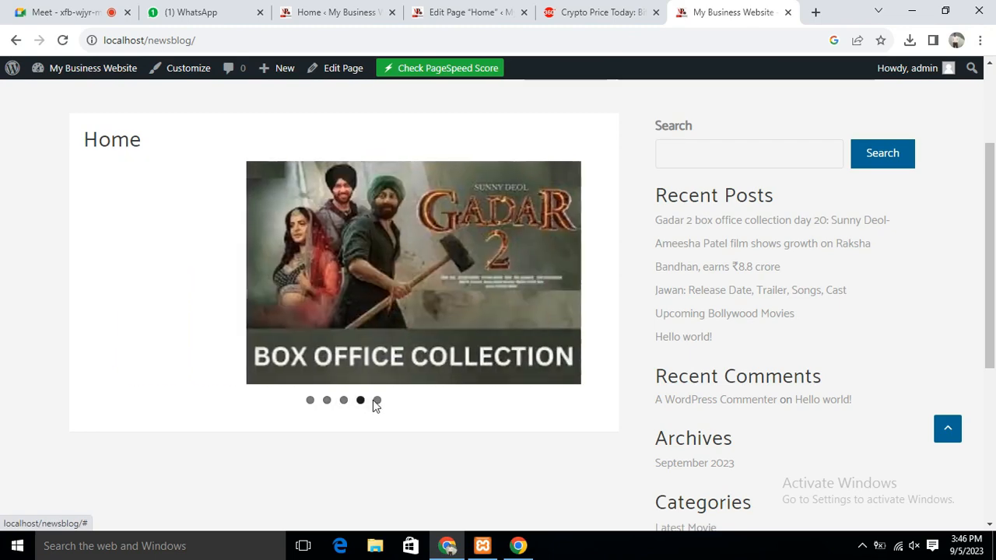
pyautogui.click(376, 400)
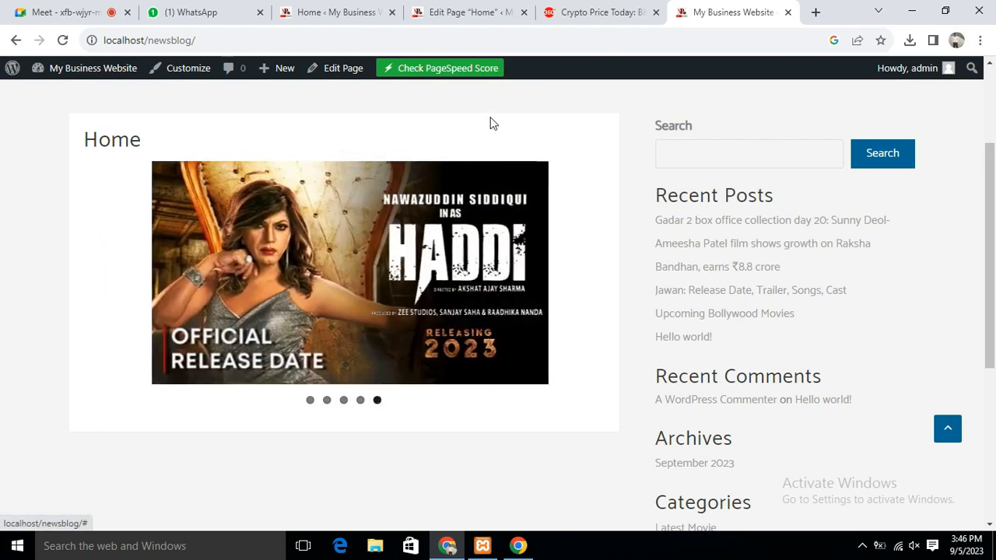
pyautogui.click(307, 9)
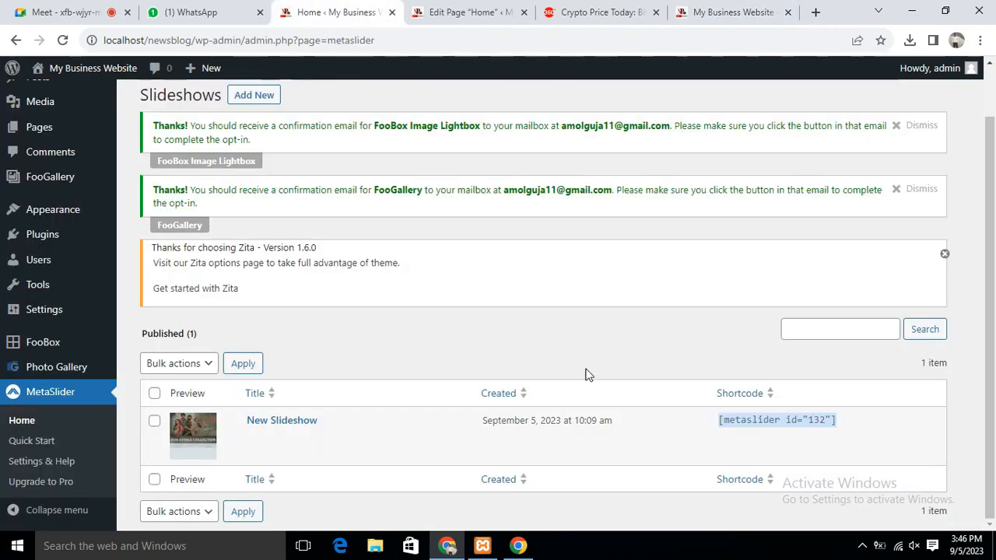
# Edit New Slideshow and change its transition effect from Random to Slice Down
pyautogui.click(254, 437)
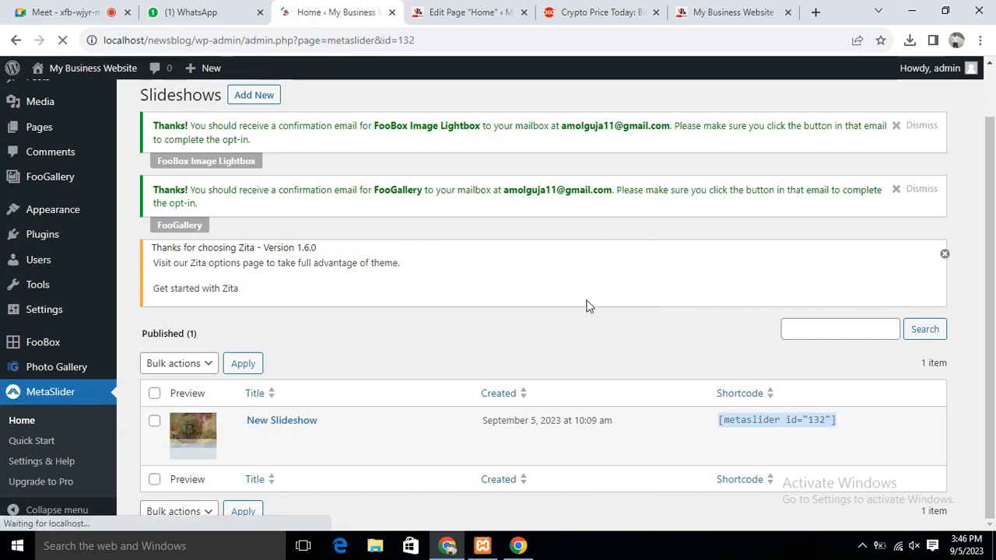
pyautogui.scroll(-3, 624, 319)
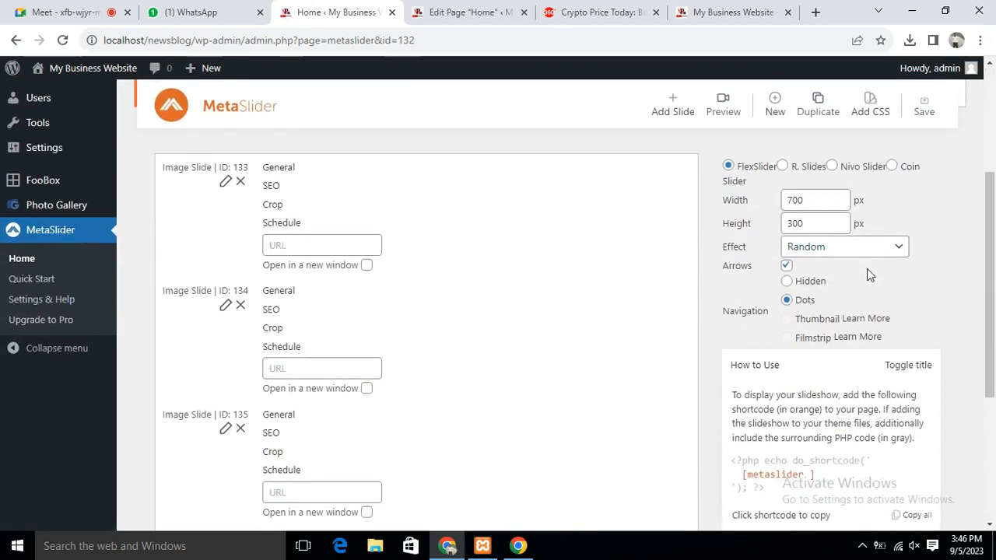
pyautogui.click(857, 248)
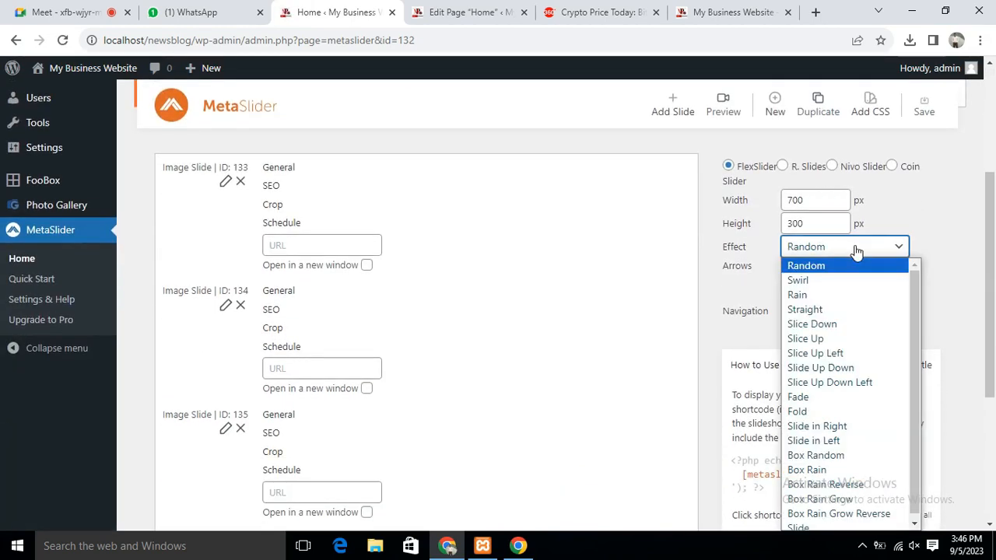
pyautogui.click(814, 324)
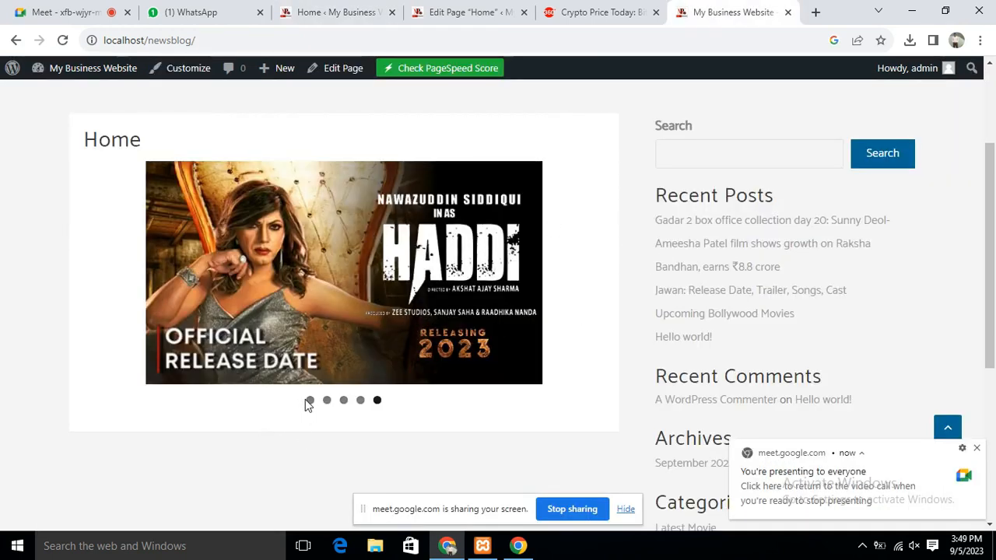
# Step through the first three slides on the live Home page and return to the settings
pyautogui.click(310, 401)
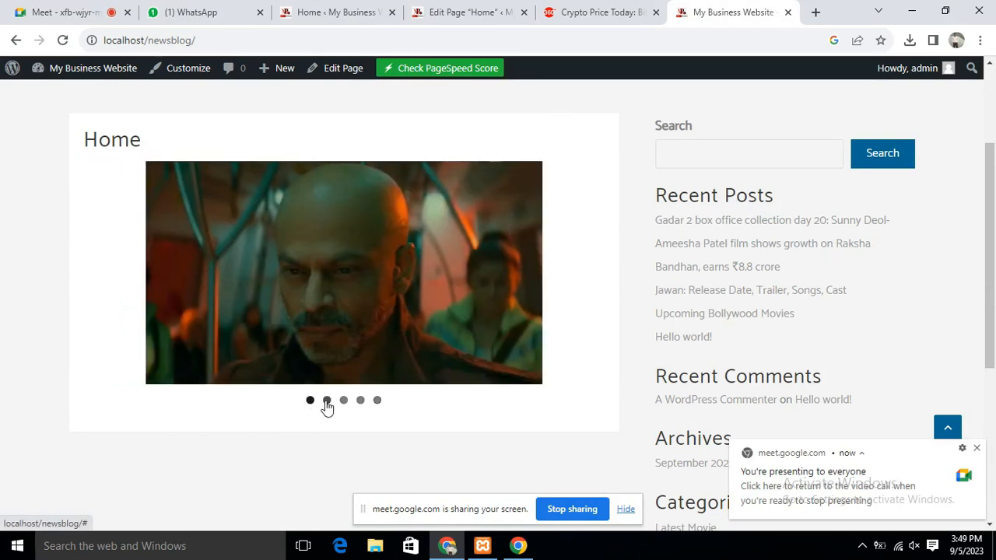
pyautogui.click(327, 400)
pyautogui.click(343, 401)
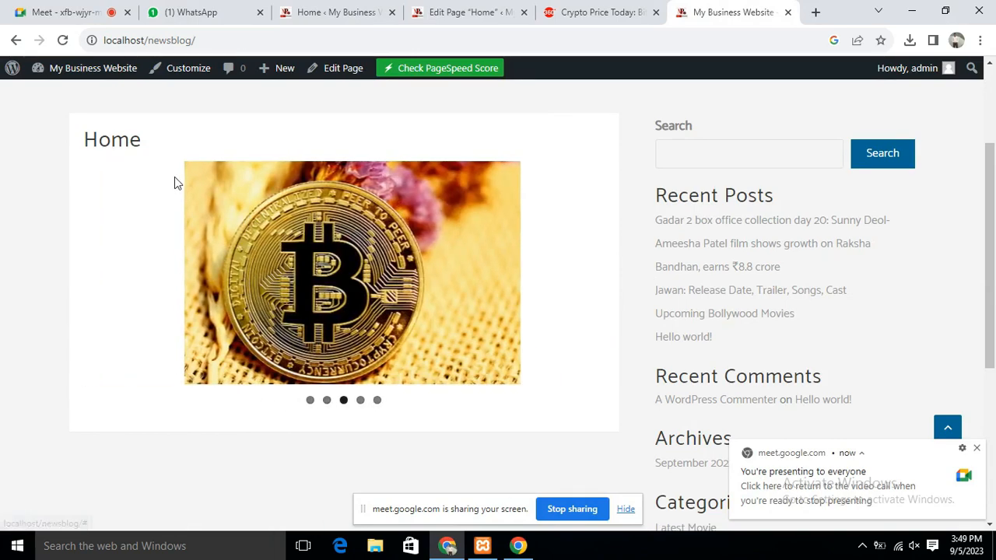
pyautogui.click(327, 12)
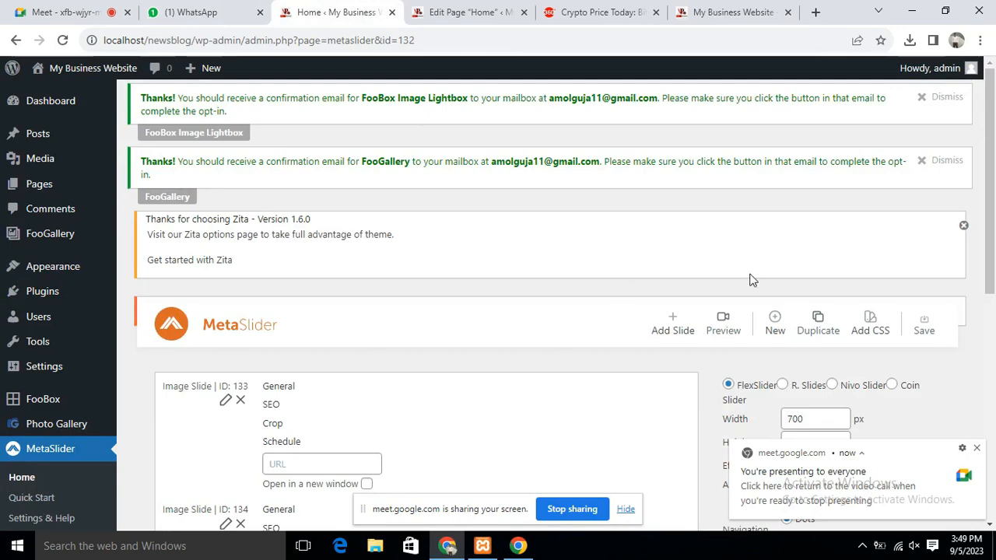
# Dismiss the screen-sharing notice and save the slideshow settings
pyautogui.click(977, 449)
pyautogui.click(625, 509)
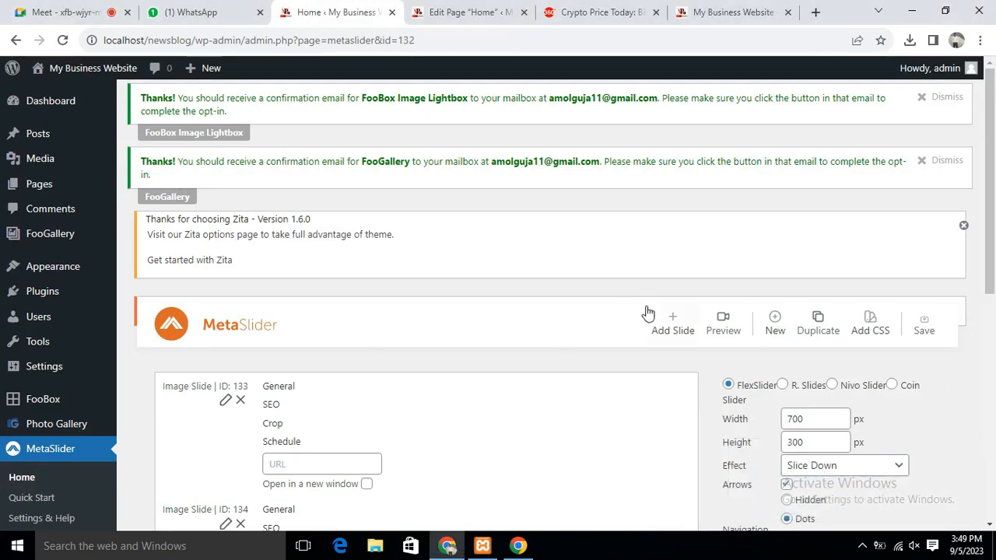
pyautogui.scroll(-6, 628, 305)
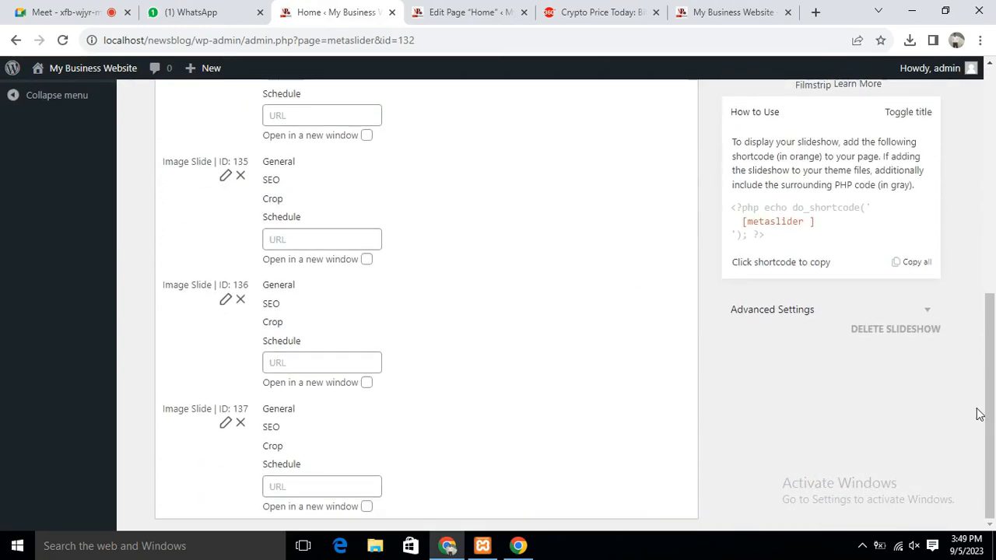
pyautogui.scroll(8, 960, 312)
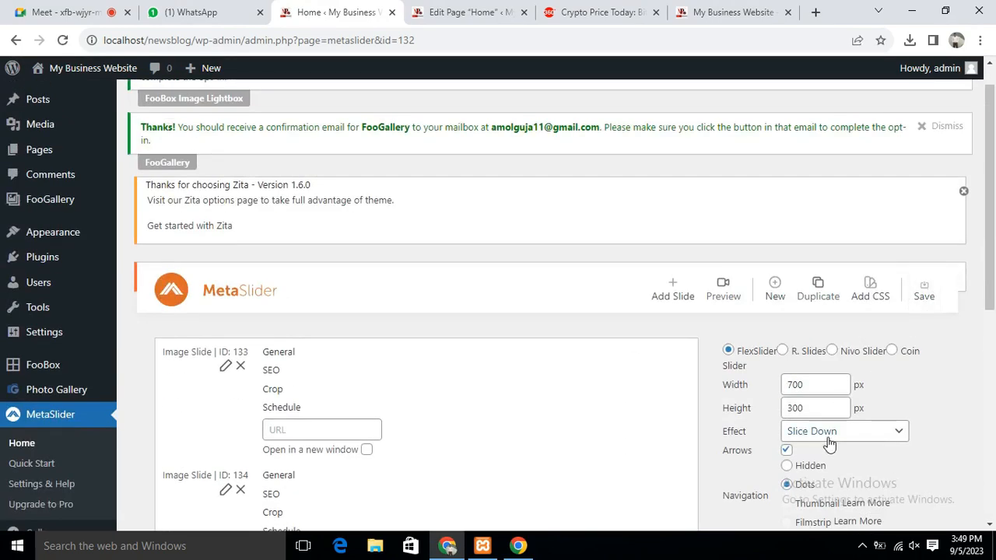
pyautogui.click(926, 297)
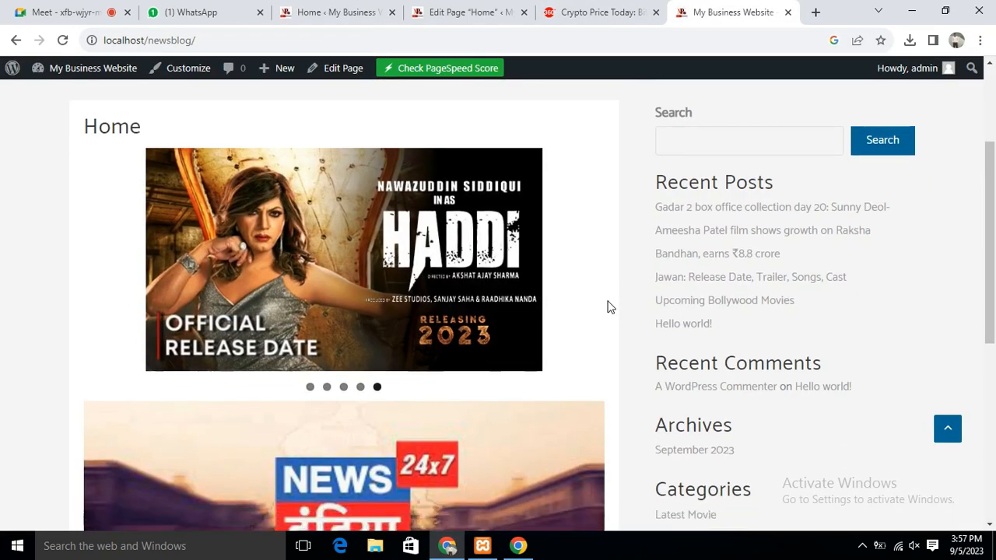
# Scroll through the live Home page sliders, briefly switching to the video call and admin tabs
pyautogui.scroll(-4, 609, 305)
pyautogui.scroll(1, 609, 305)
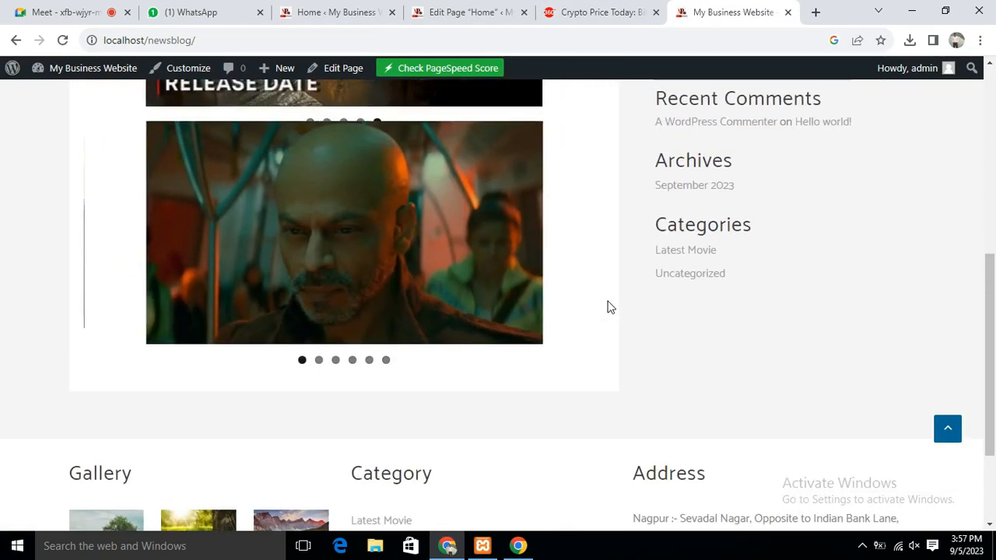
pyautogui.scroll(1, 609, 306)
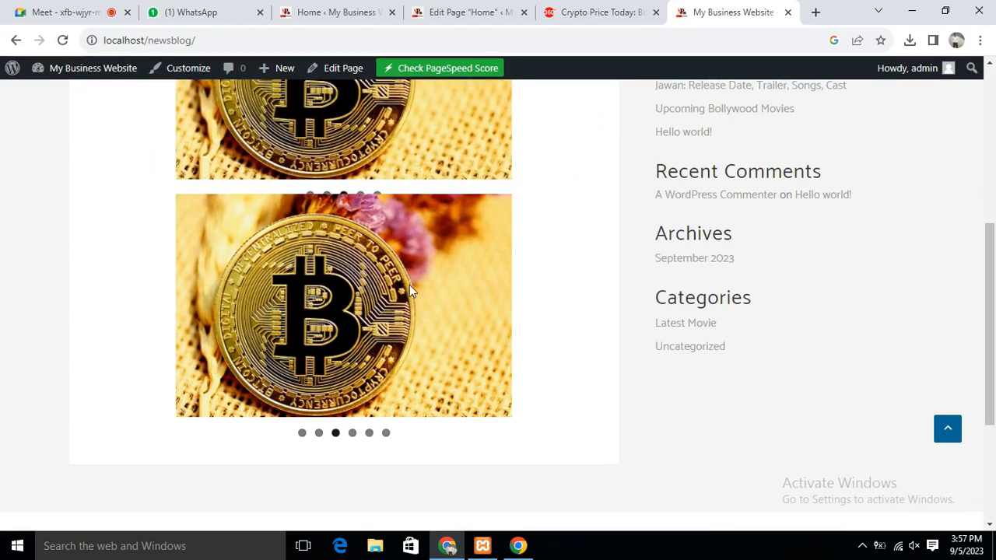
pyautogui.scroll(5, 295, 292)
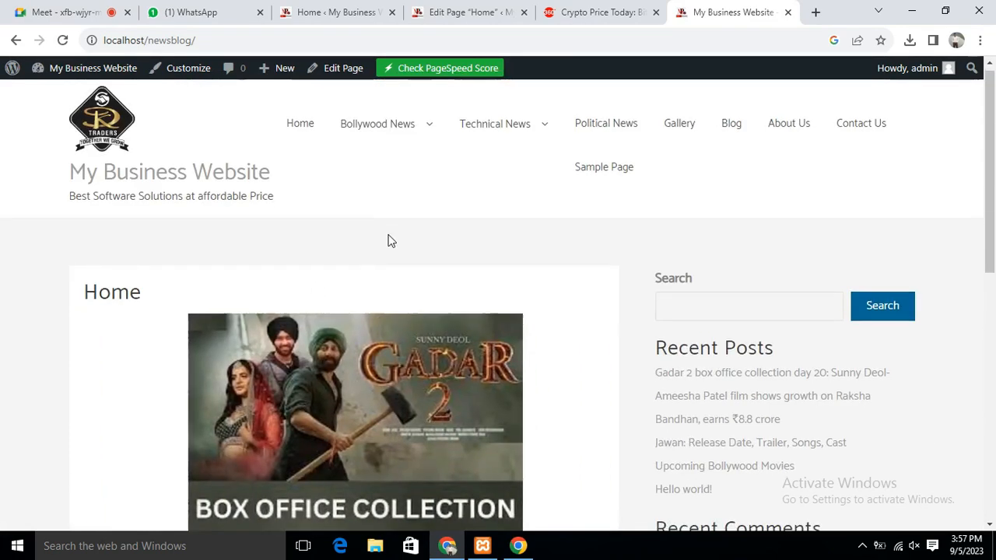
pyautogui.scroll(-6, 393, 243)
pyautogui.scroll(-2, 397, 247)
pyautogui.scroll(7, 389, 278)
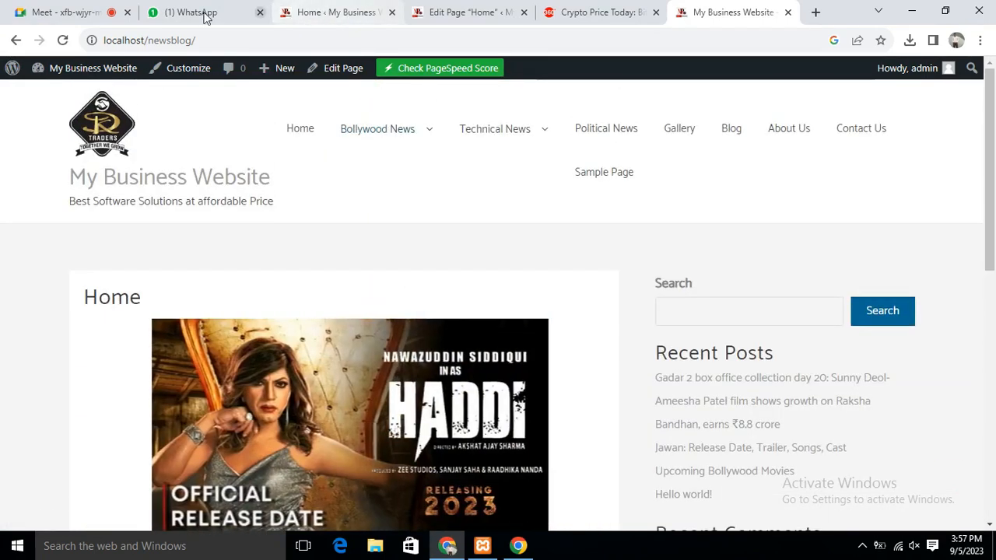
pyautogui.click(99, 6)
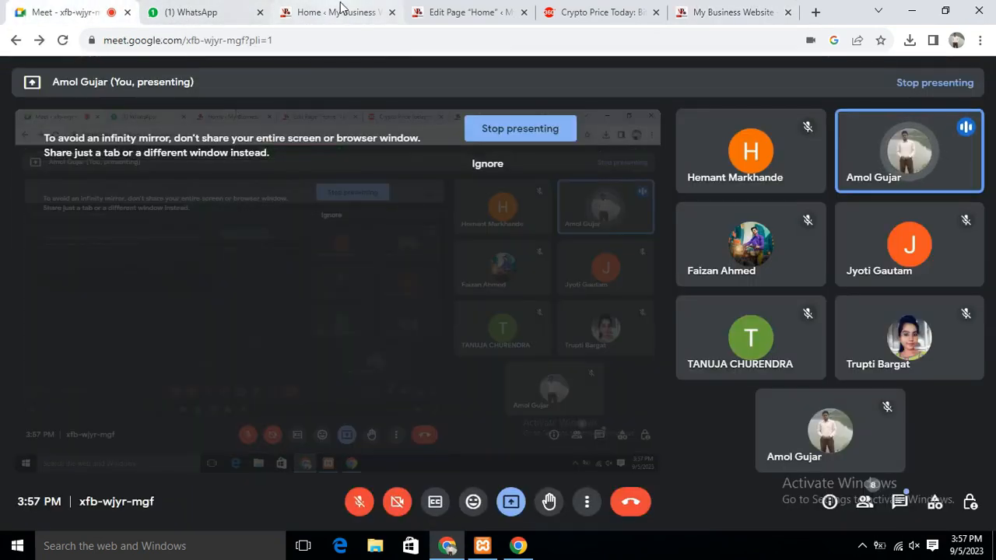
pyautogui.click(336, 10)
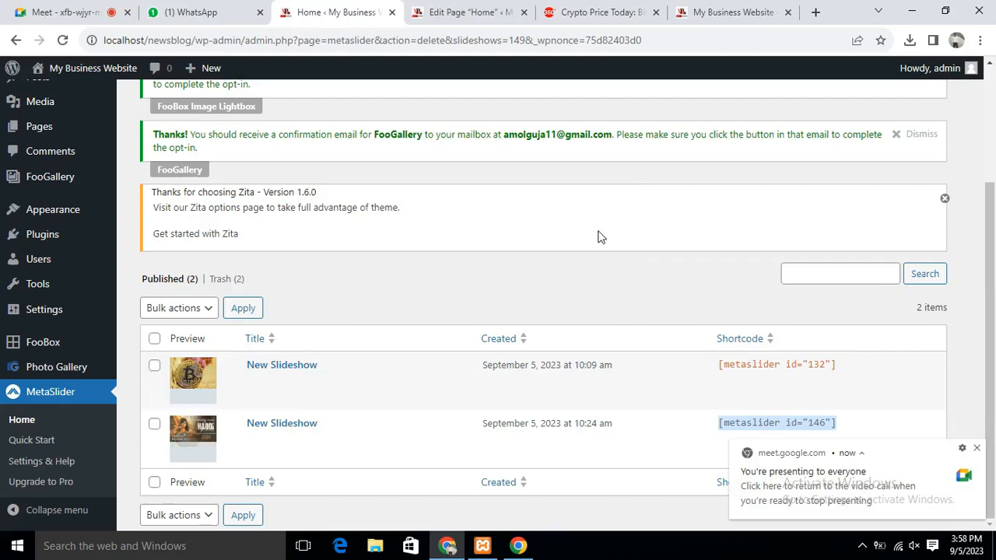
pyautogui.click(747, 12)
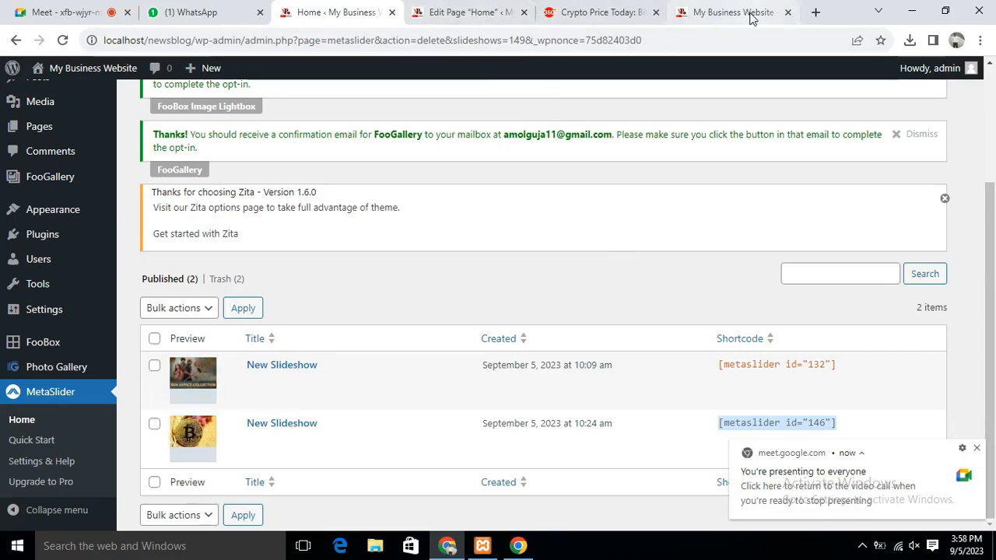
# Review both MetaSlider sliders on the live site and open the Home page in the editor
pyautogui.scroll(-4, 440, 210)
pyautogui.scroll(-1, 447, 208)
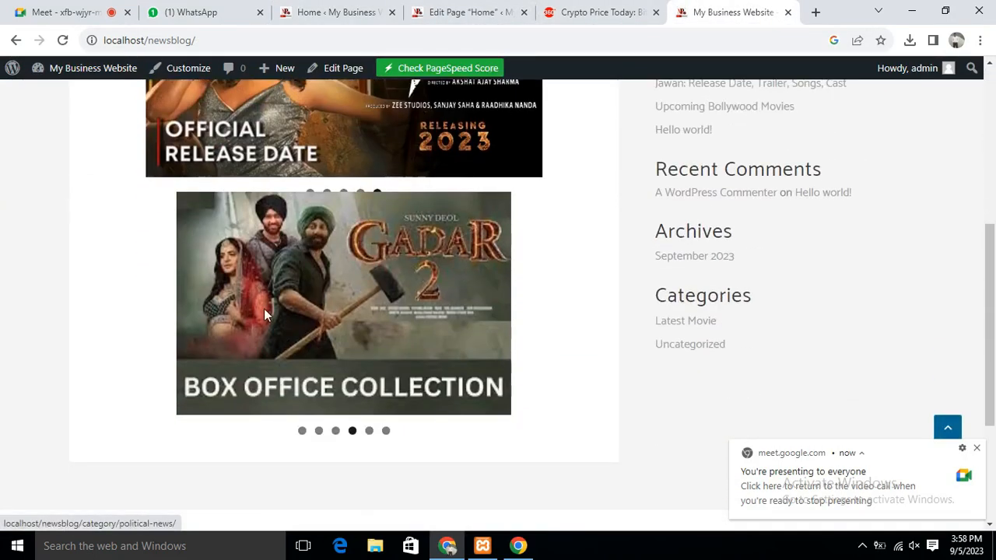
pyautogui.scroll(-3, 532, 310)
pyautogui.scroll(5, 529, 309)
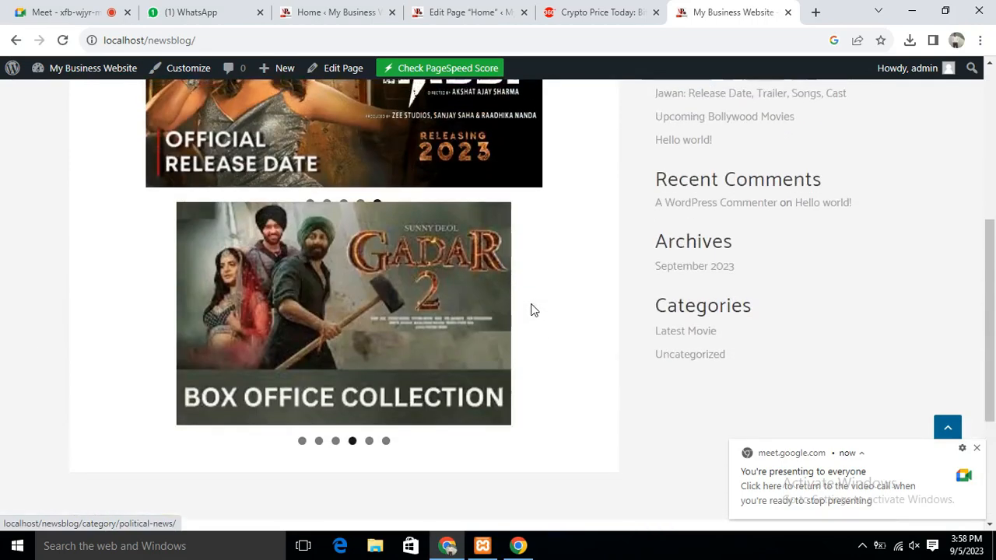
pyautogui.scroll(4, 545, 303)
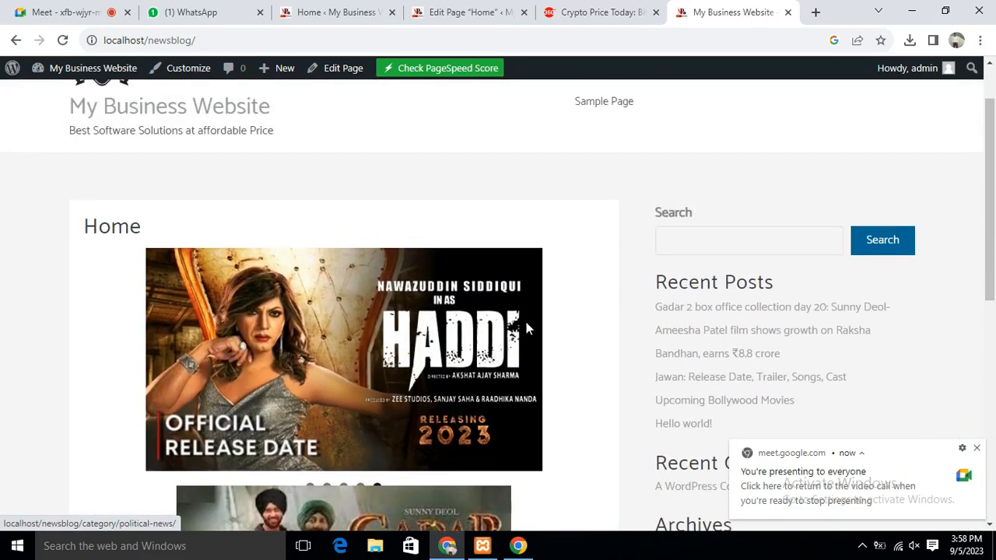
pyautogui.scroll(-4, 528, 326)
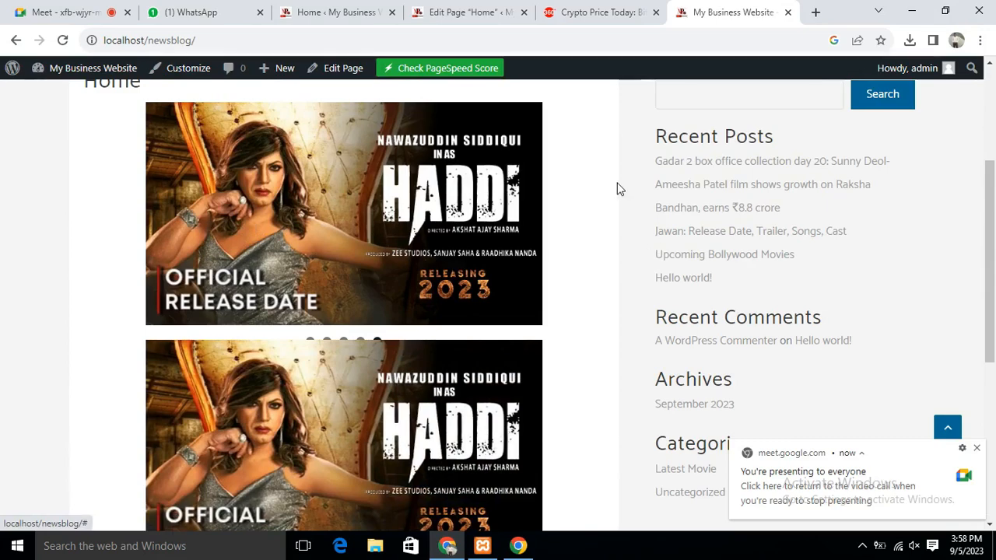
pyautogui.scroll(3, 618, 189)
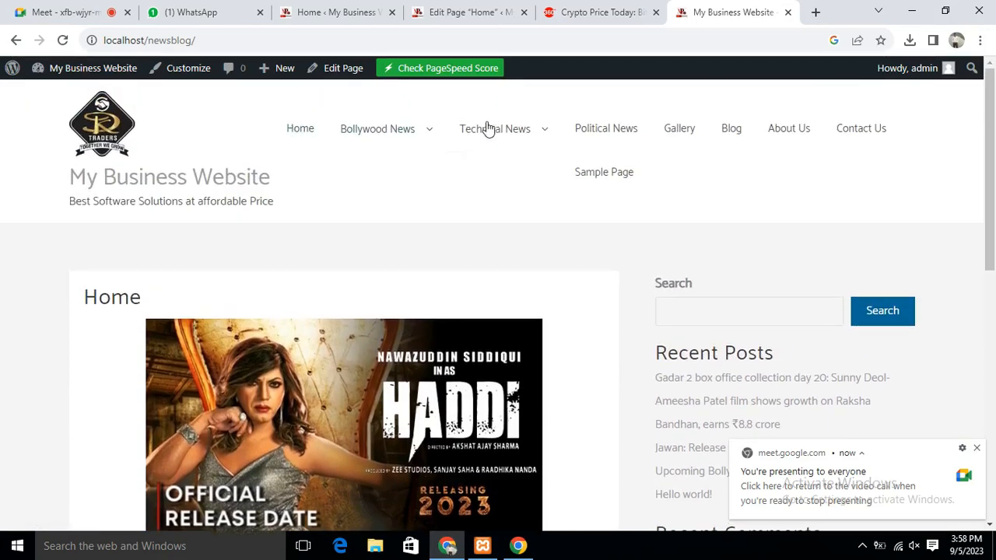
pyautogui.scroll(-5, 389, 272)
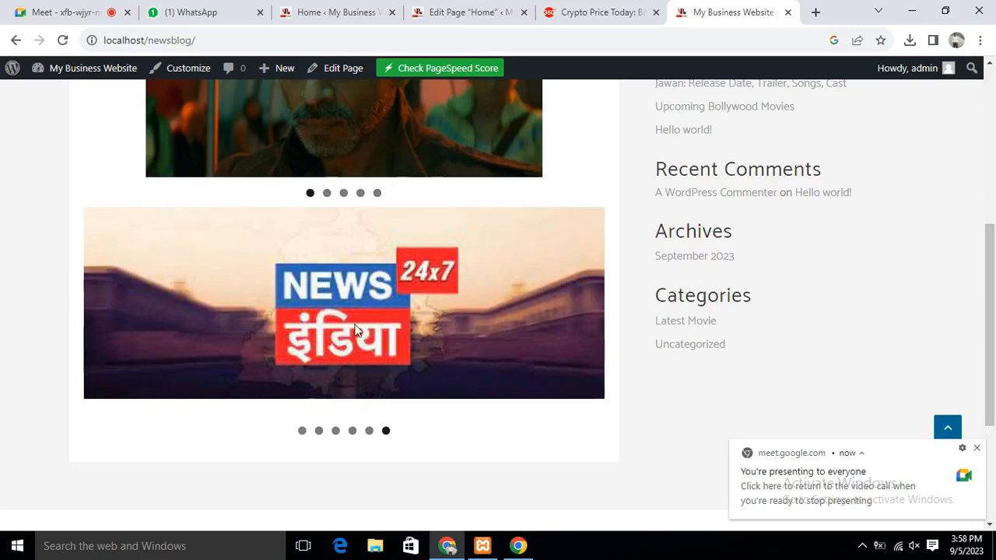
pyautogui.scroll(-3, 453, 287)
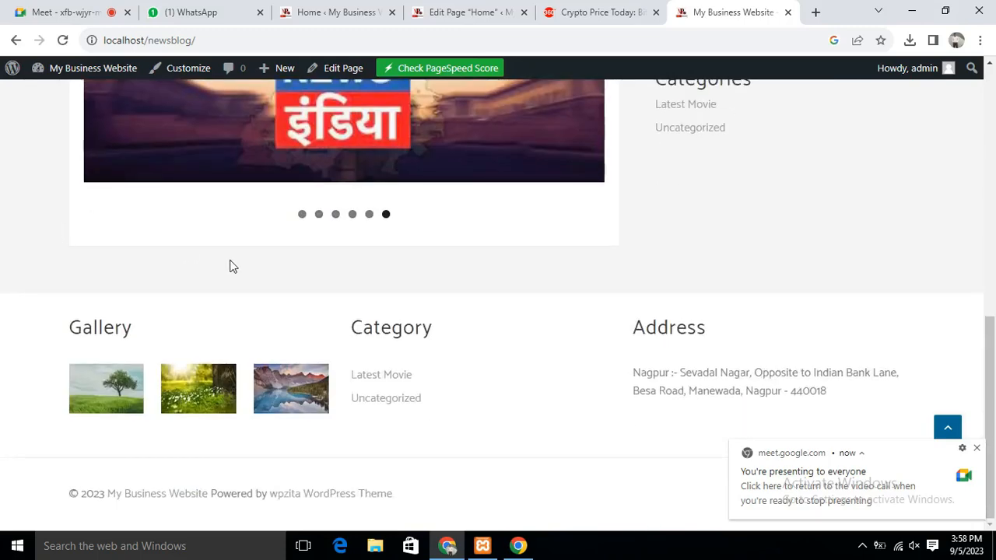
pyautogui.scroll(10, 393, 225)
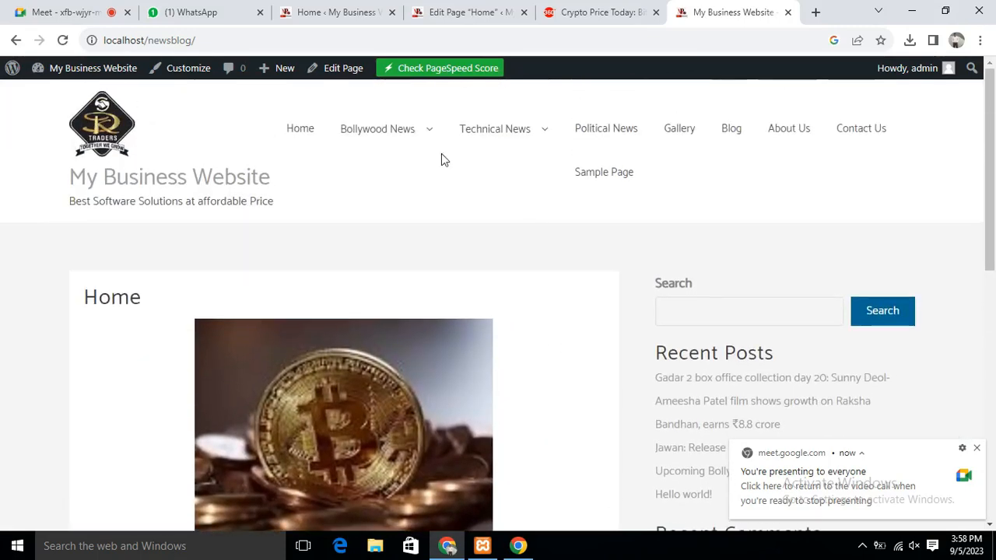
pyautogui.click(342, 70)
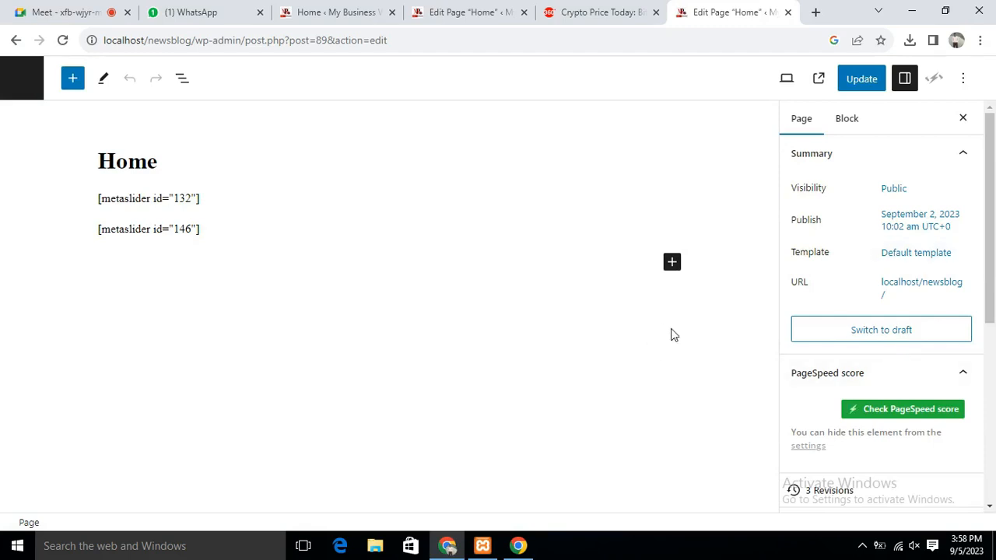
# Insert a Columns block with the 50/50 layout on the Home page
pyautogui.click(667, 264)
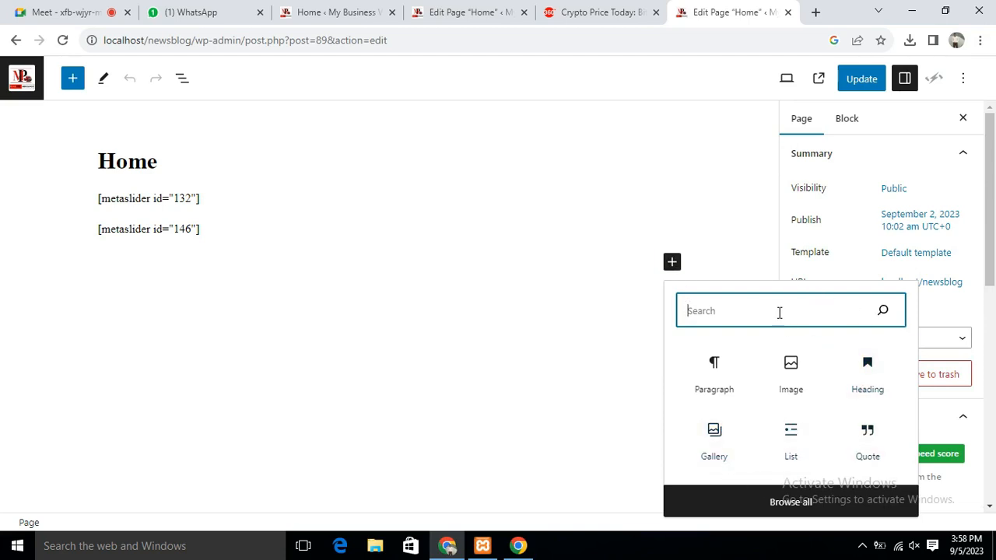
pyautogui.write('c')
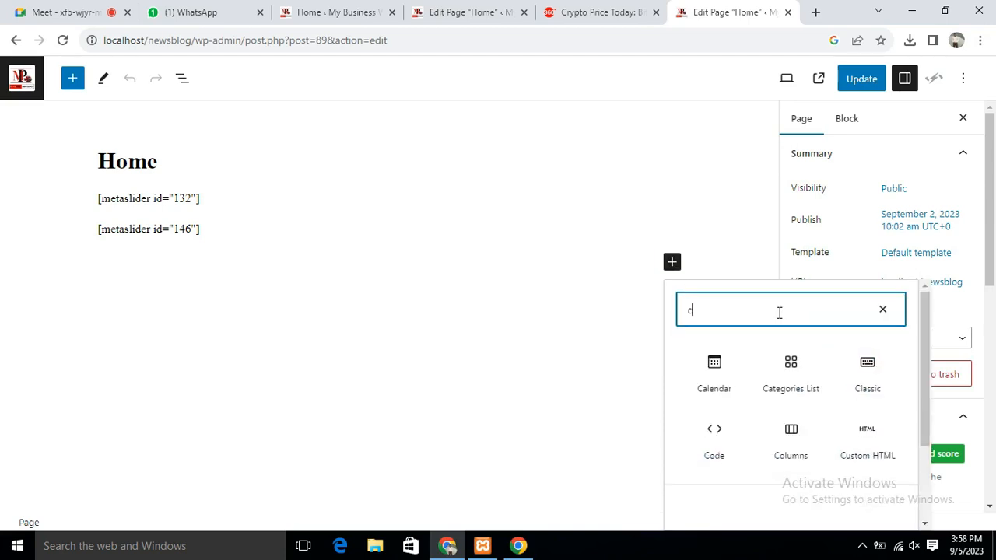
pyautogui.write('olum')
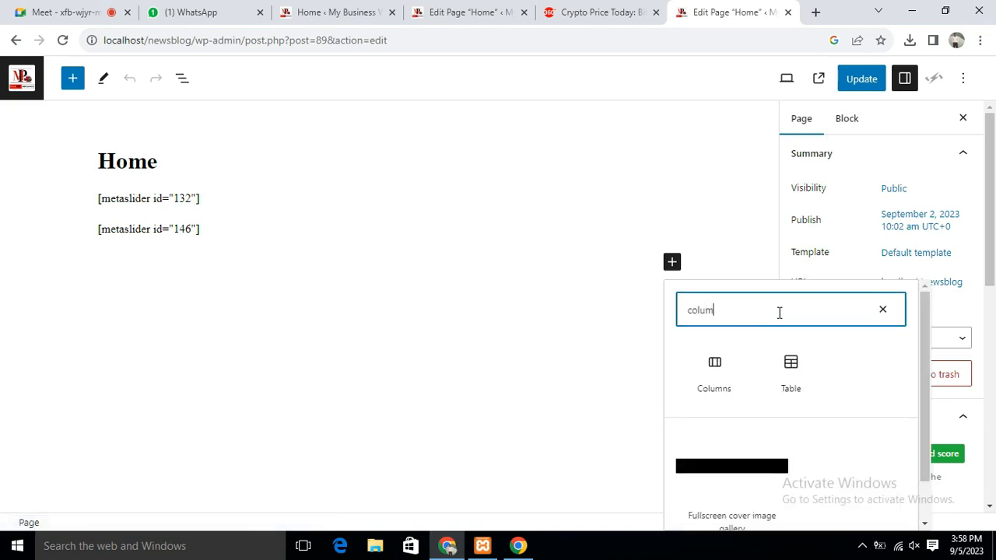
pyautogui.click(710, 375)
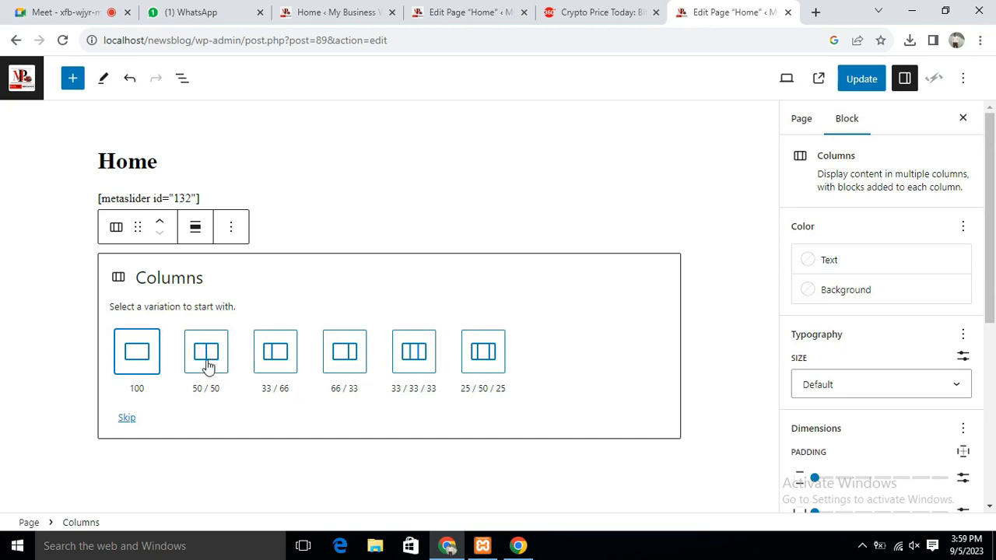
pyautogui.click(209, 359)
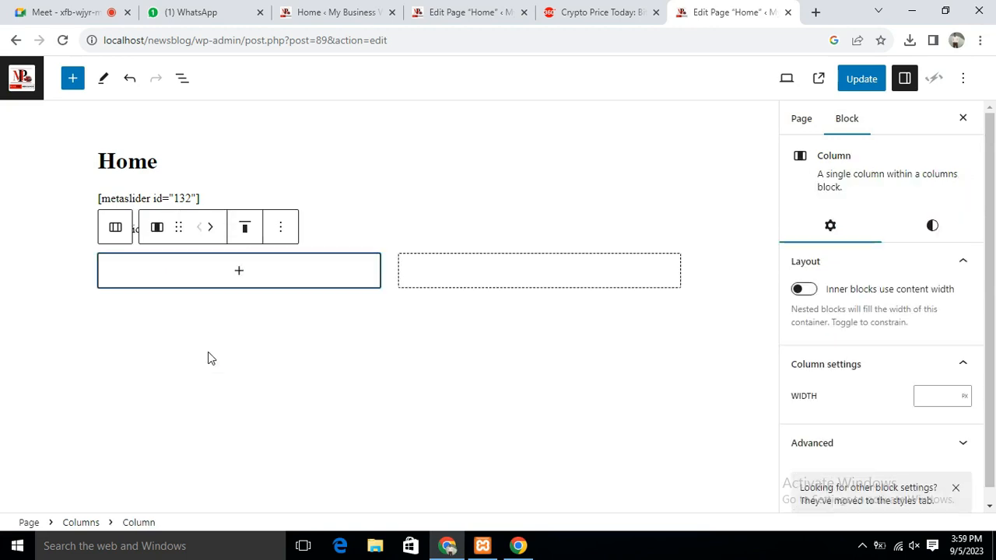
# Add a Heading block to the left column, then bring up the crypto price article
pyautogui.click(239, 272)
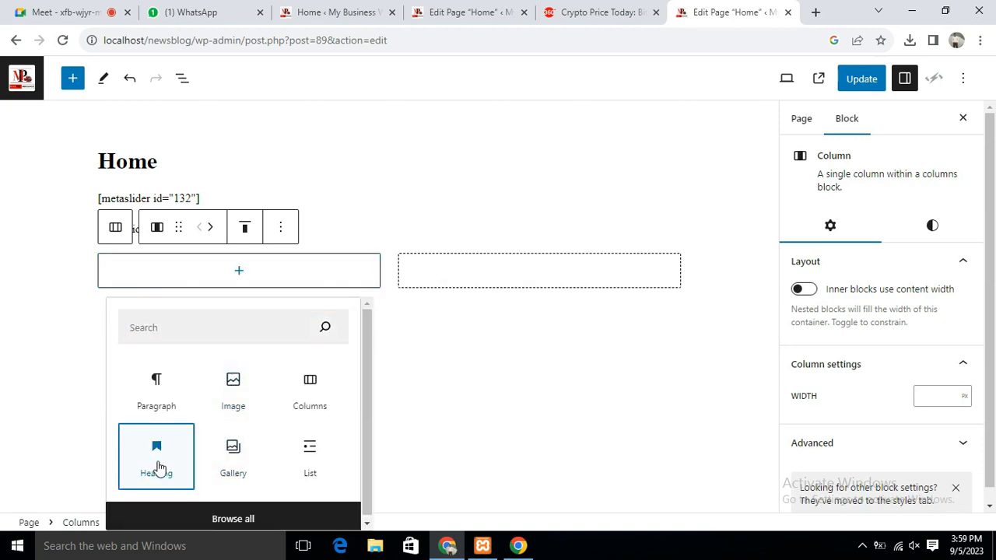
pyautogui.click(157, 465)
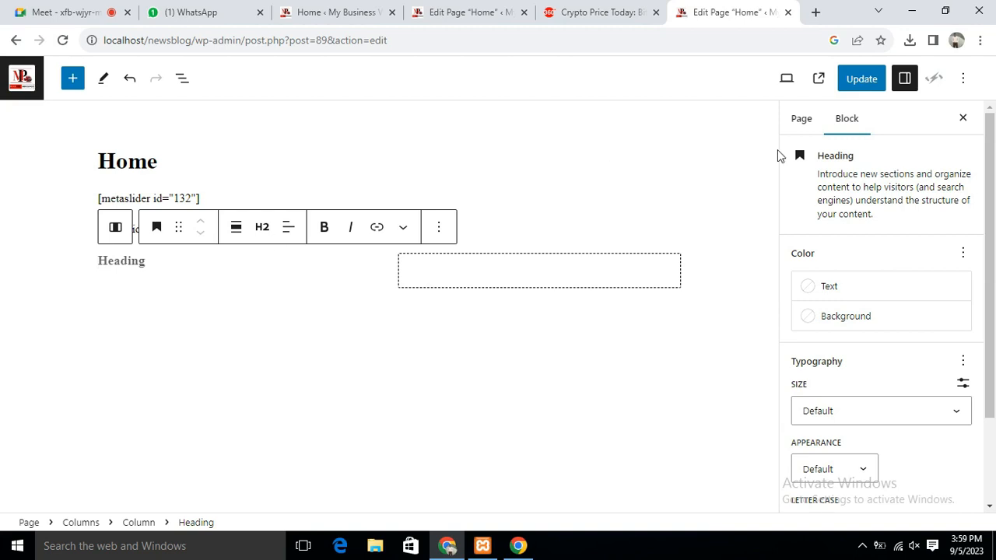
pyautogui.click(599, 12)
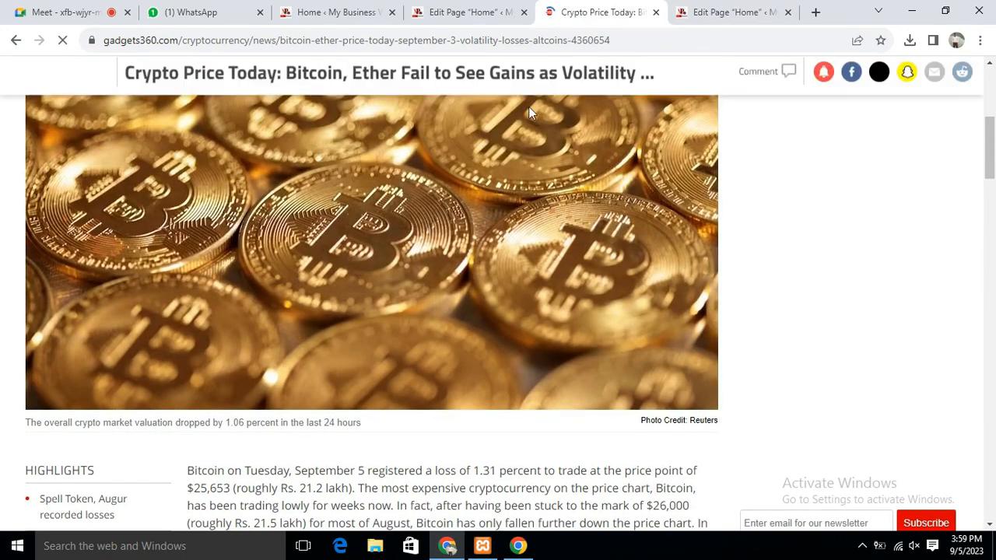
# Go from the crypto article to the Gadgets 360 home page and scroll its top stories
pyautogui.scroll(5, 363, 144)
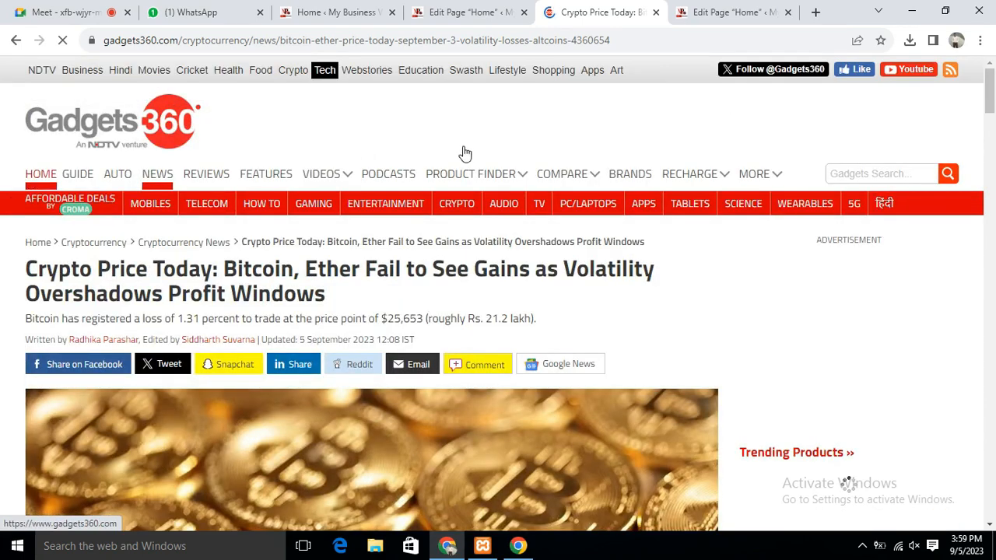
pyautogui.click(149, 89)
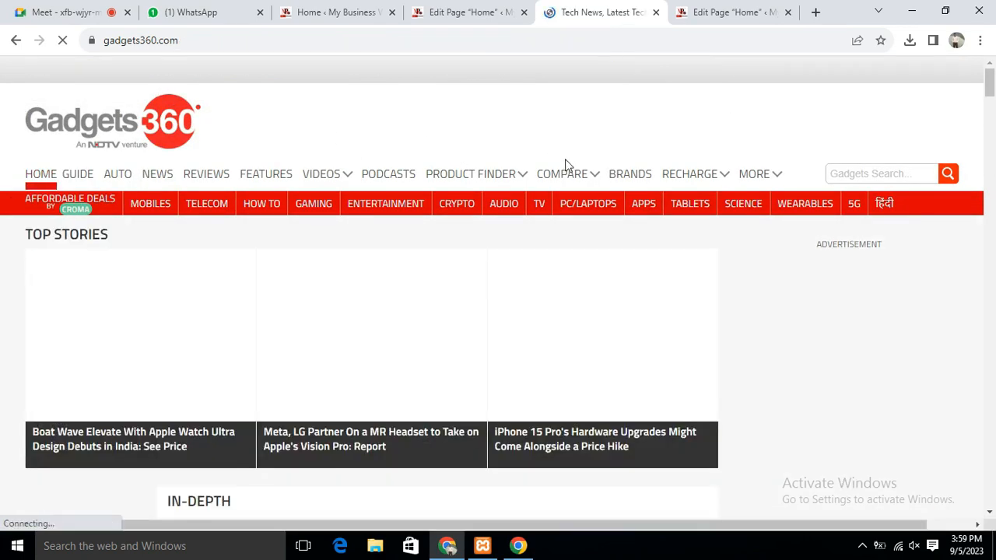
pyautogui.scroll(-5, 519, 149)
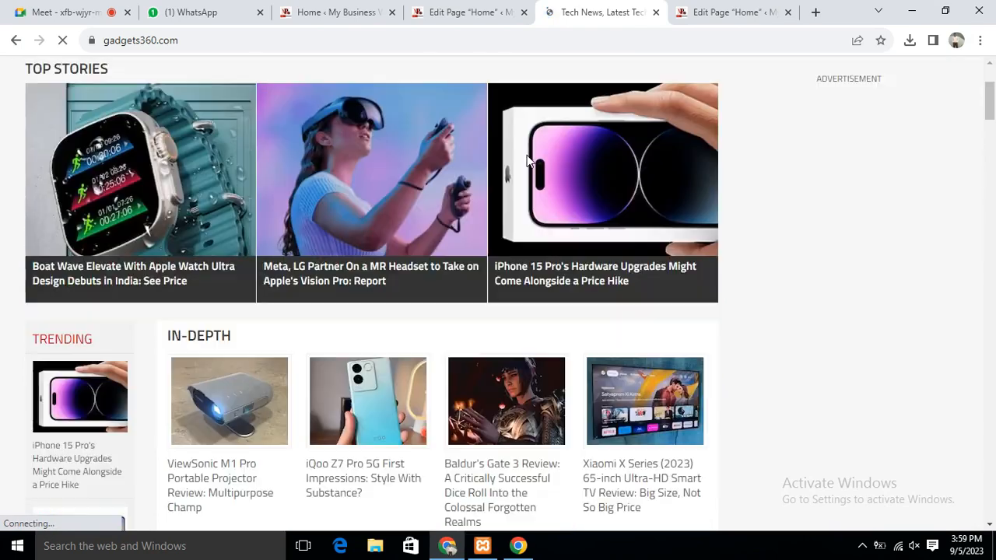
pyautogui.scroll(-5, 572, 187)
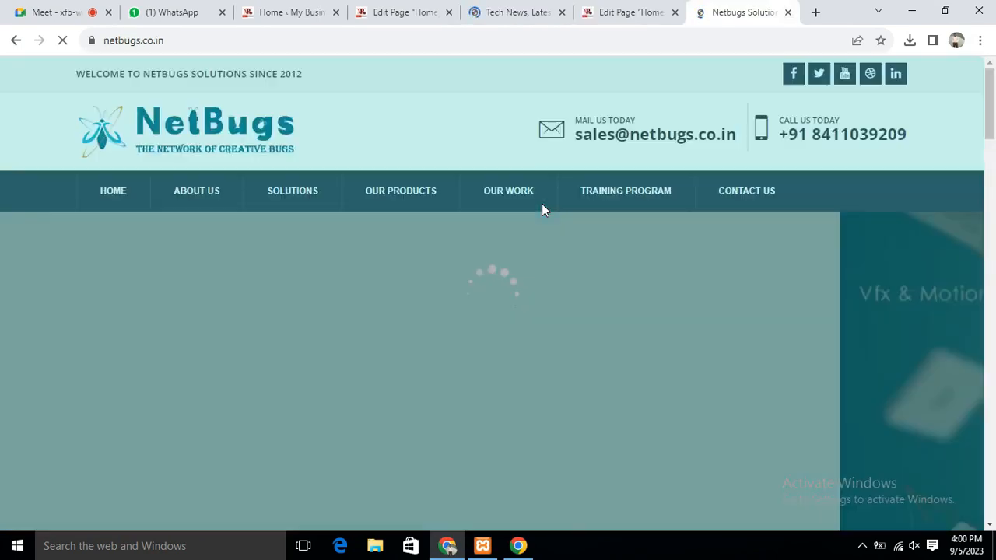
# Review netbugs.co.in's About Us section and four feature boxes, dismiss the chat popup, and return to WordPress
pyautogui.scroll(-10, 456, 229)
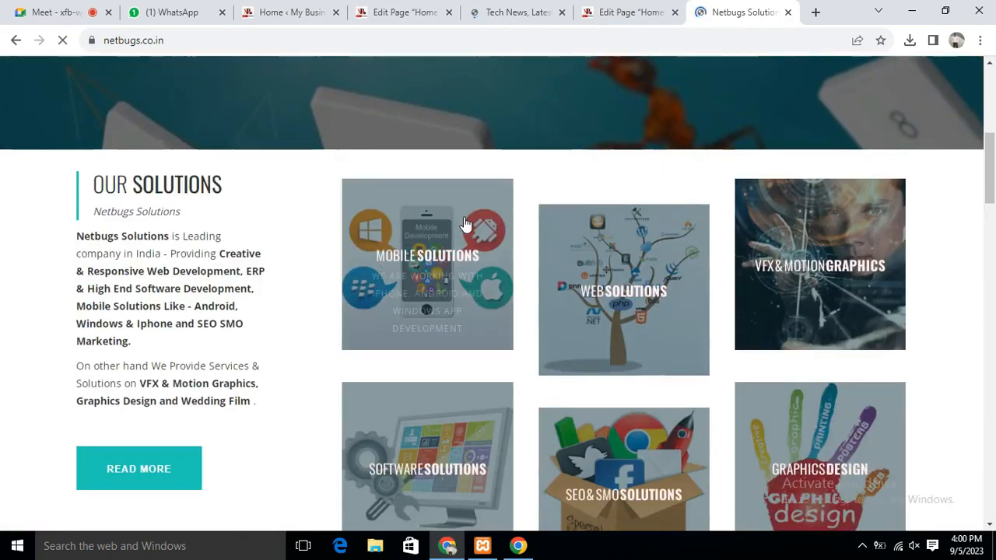
pyautogui.scroll(-12, 516, 192)
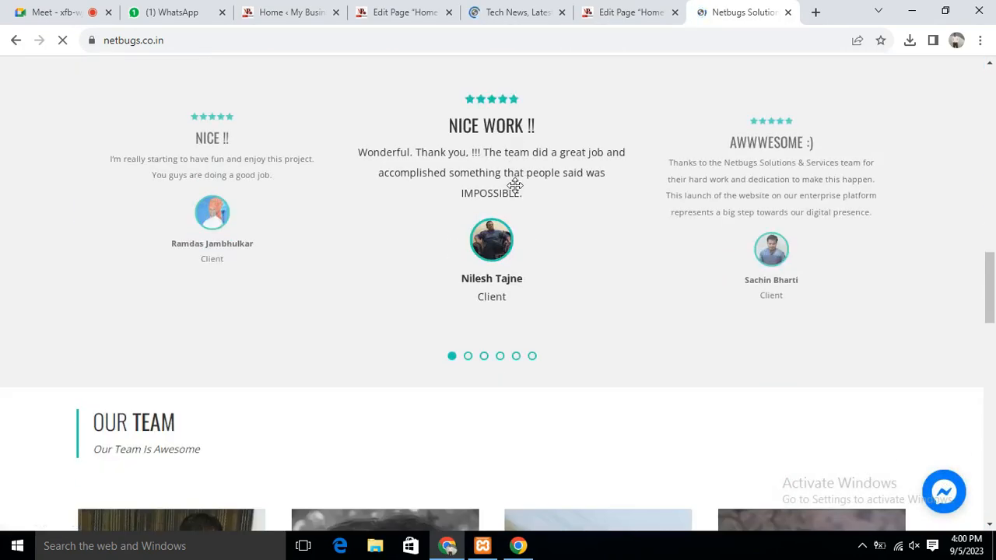
pyautogui.scroll(-4, 519, 190)
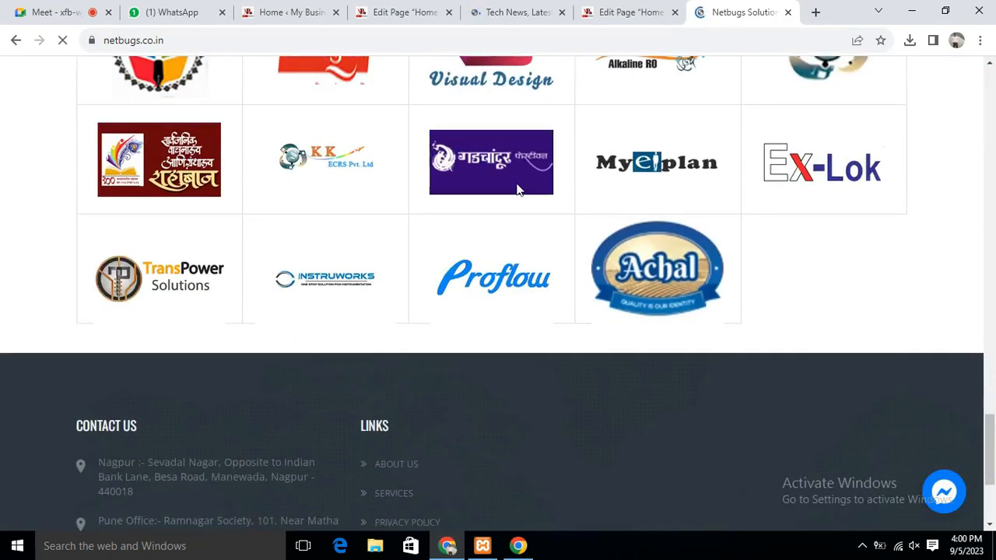
pyautogui.scroll(6, 519, 190)
pyautogui.scroll(2, 516, 187)
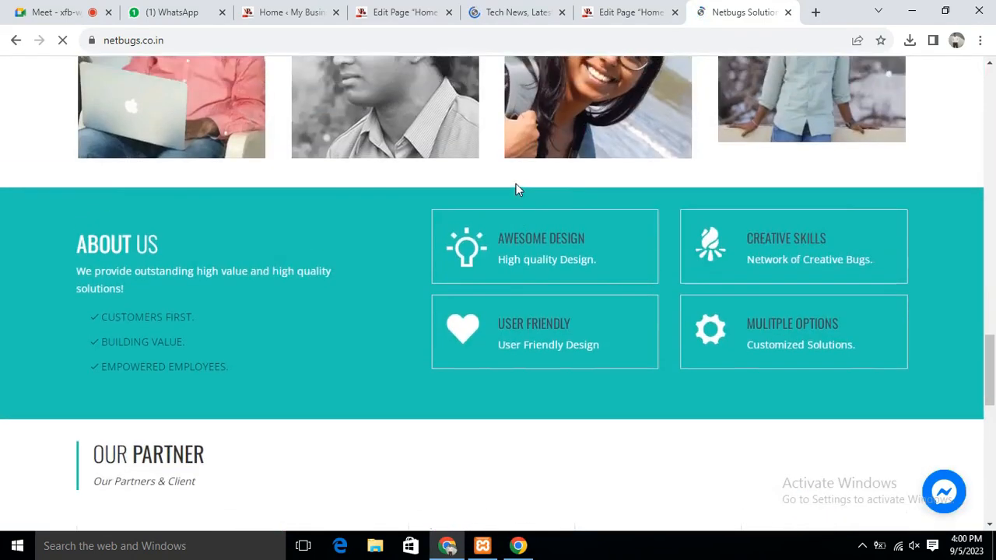
pyautogui.scroll(-2, 545, 187)
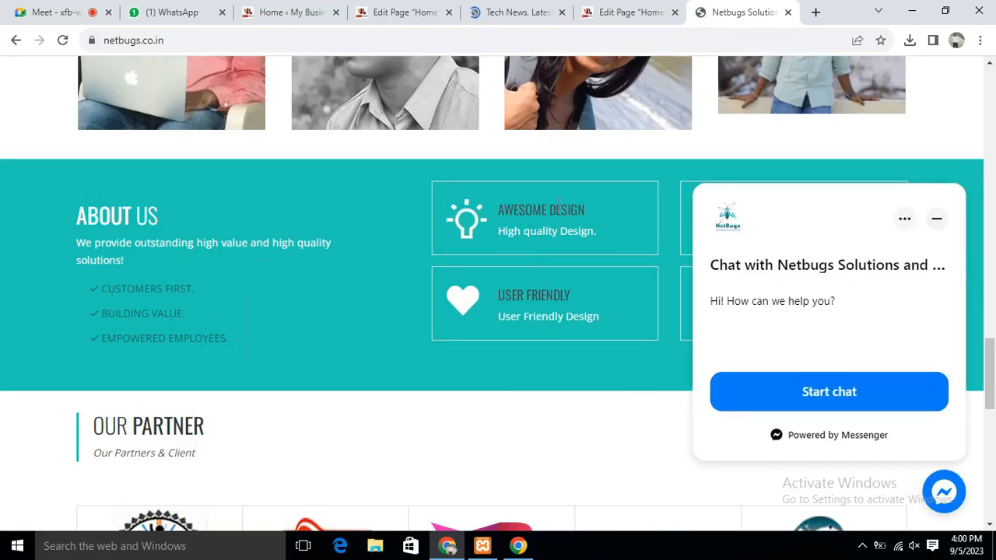
pyautogui.click(936, 220)
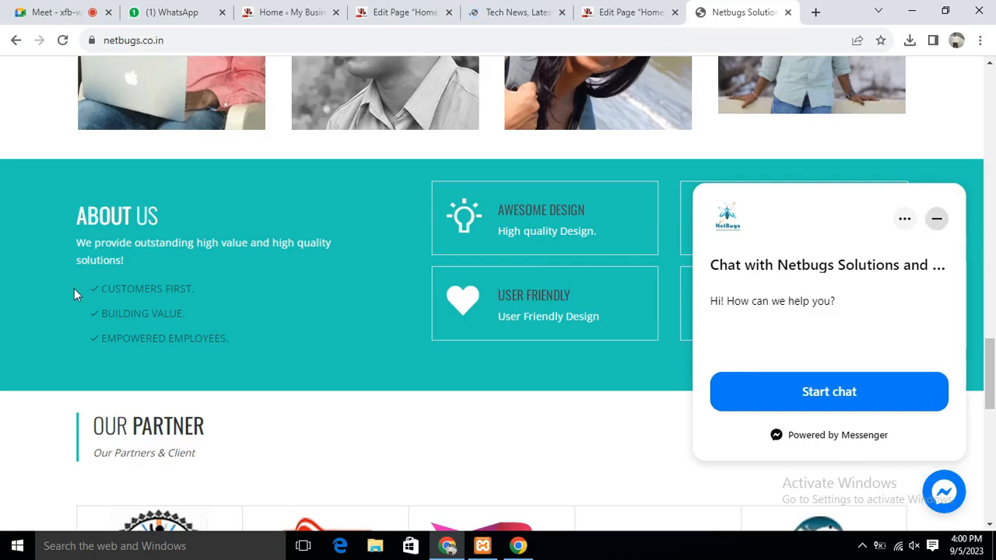
pyautogui.click(281, 14)
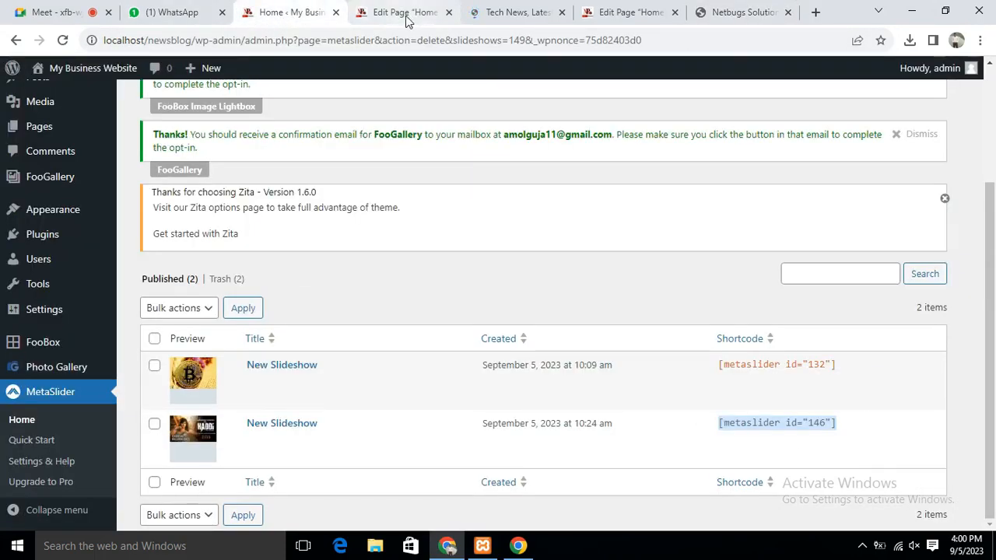
# Enter 'About Us' in the left column's heading and start an empty paragraph below it
pyautogui.click(388, 15)
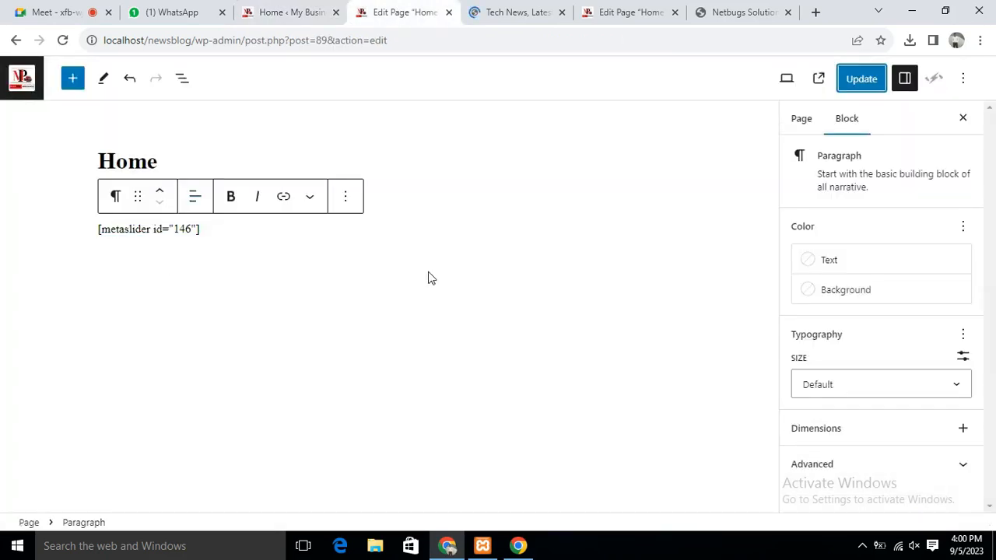
pyautogui.click(623, 13)
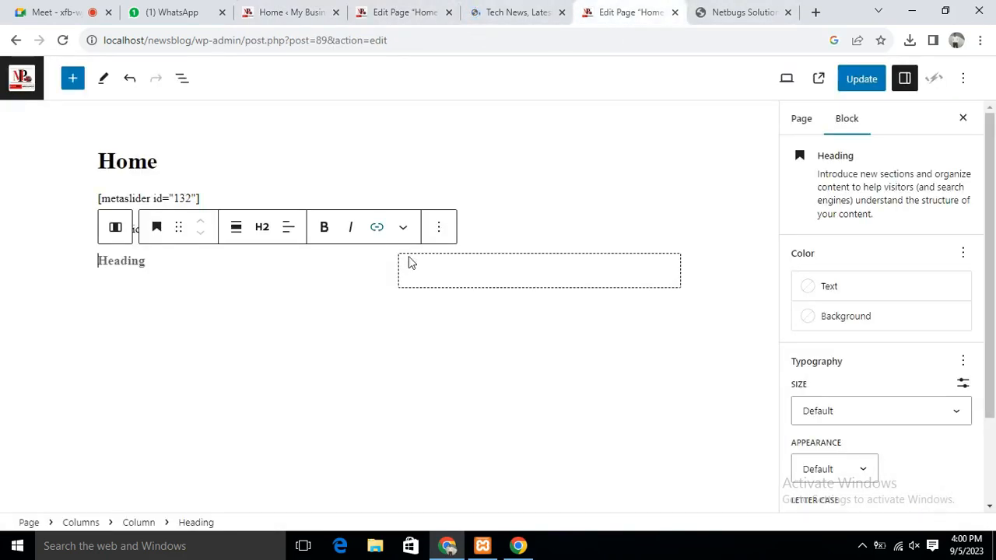
pyautogui.write('About Us')
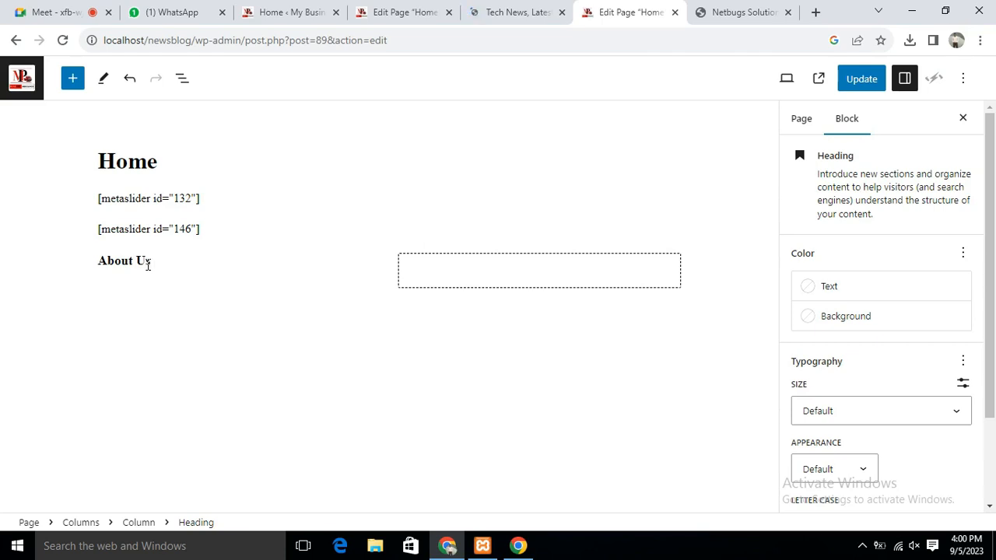
pyautogui.click(181, 323)
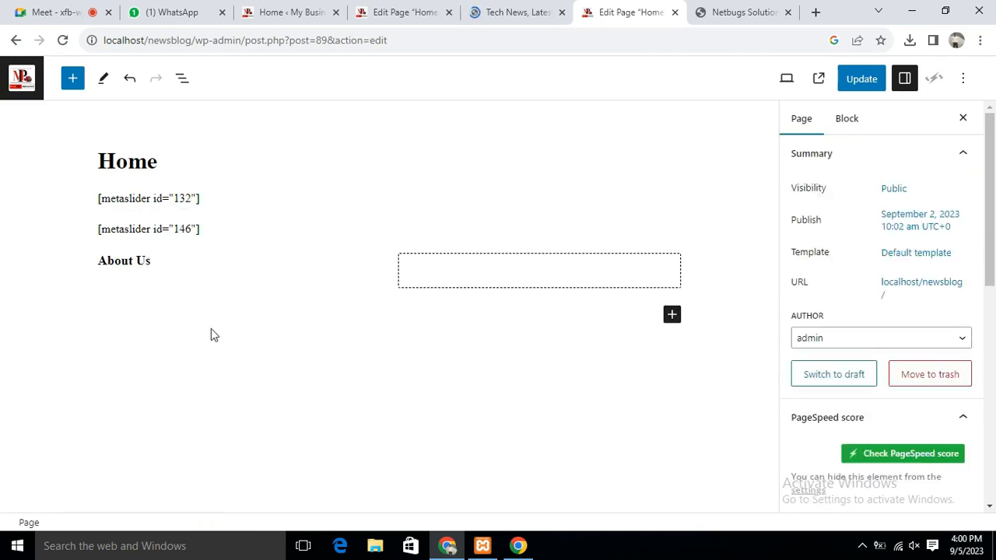
pyautogui.click(167, 262)
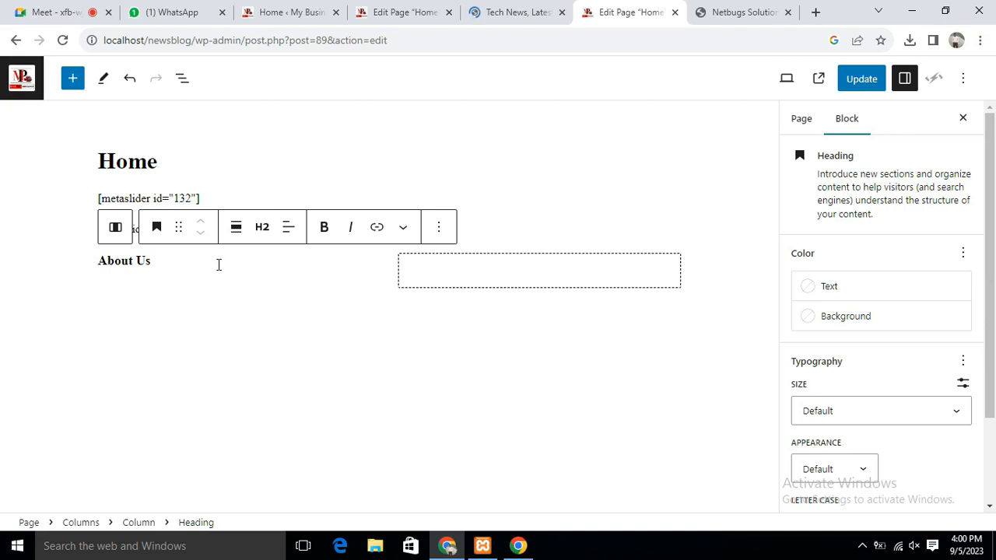
pyautogui.press('Return')
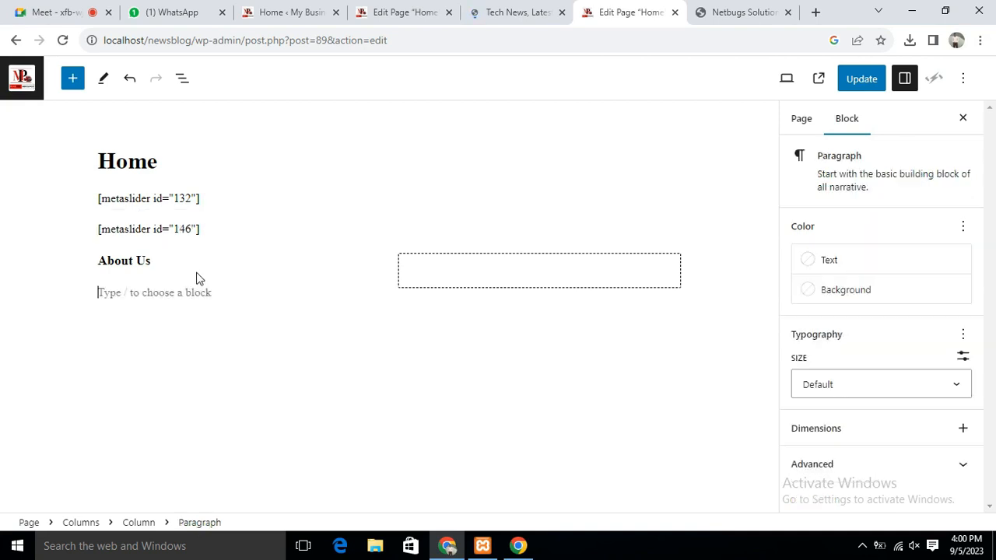
pyautogui.click(752, 17)
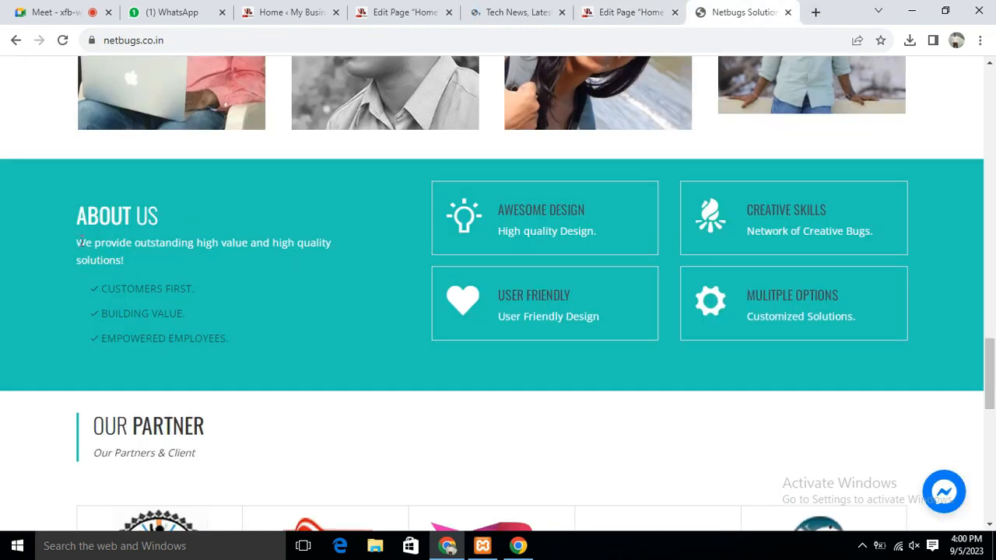
# Paste the Netbugs About Us tagline and three bullet points under the heading and update the page
pyautogui.moveTo(80, 242); pyautogui.dragTo(285, 348)
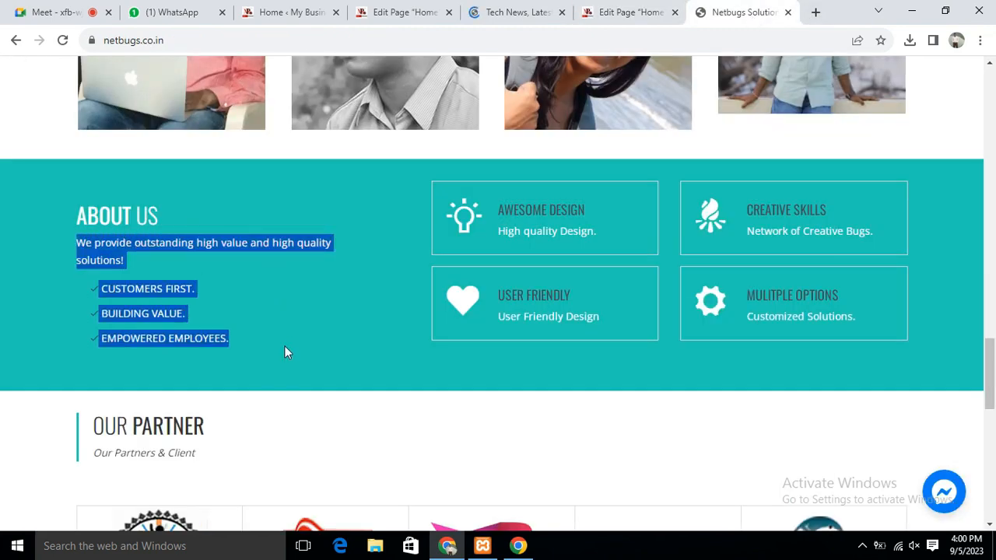
pyautogui.click(398, 14)
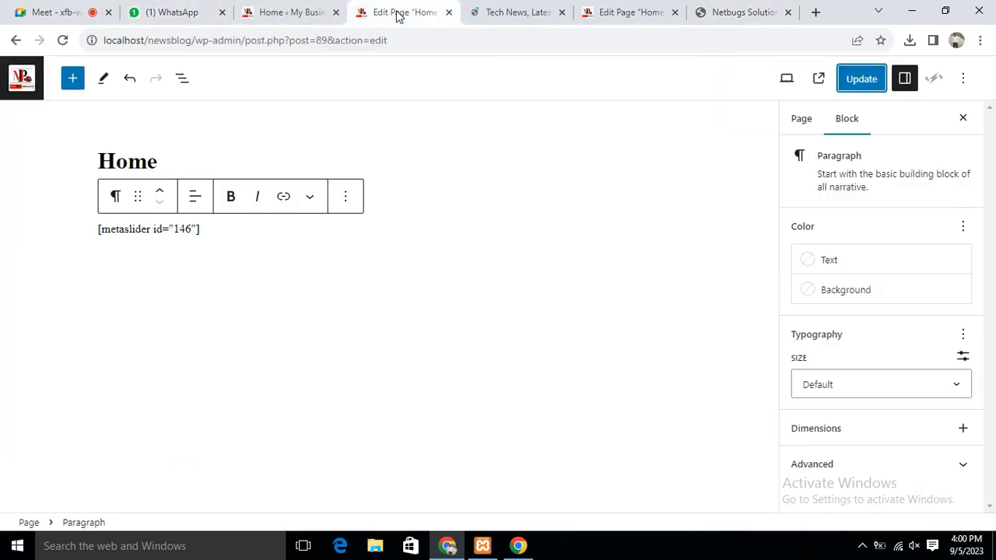
pyautogui.click(622, 16)
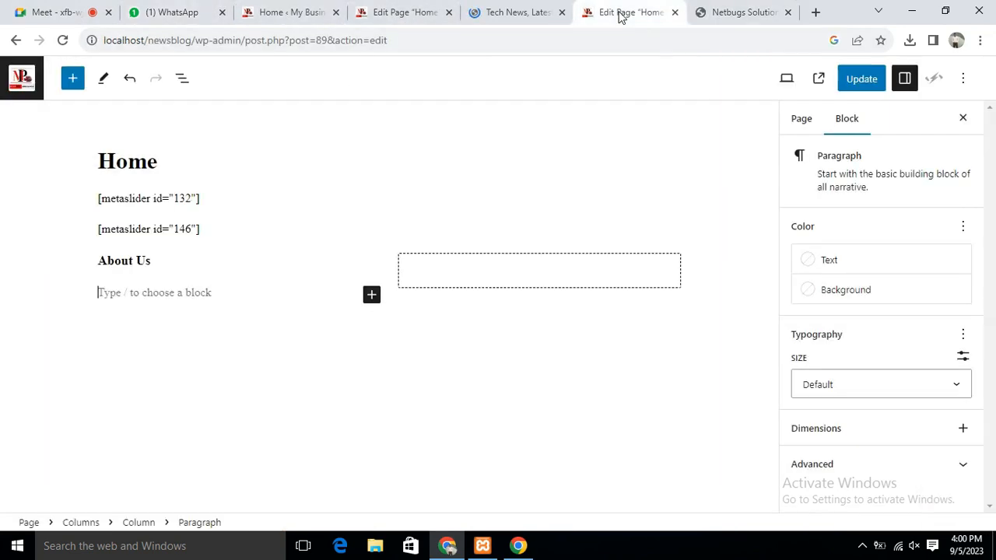
pyautogui.click(147, 288)
pyautogui.click(147, 288)
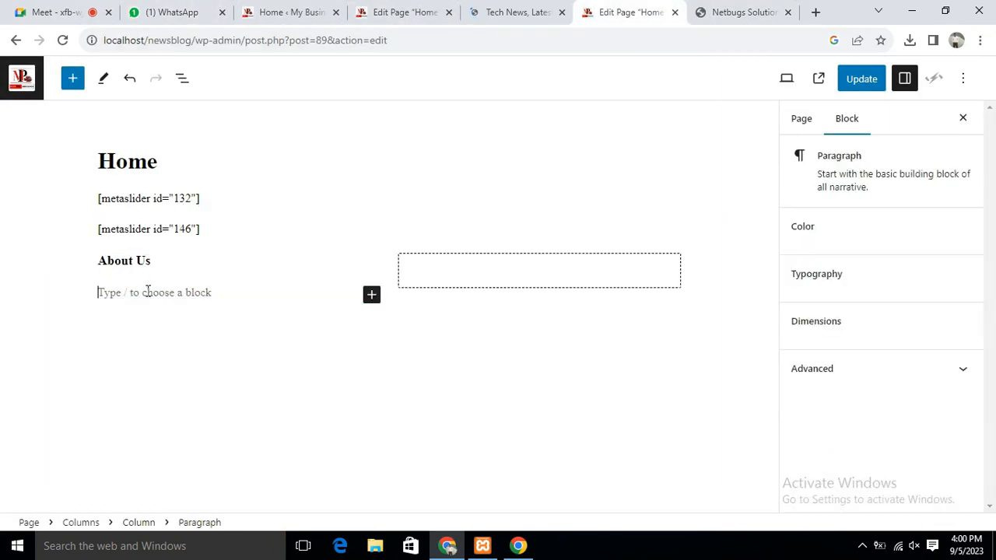
pyautogui.write('CUSTOMERS FIRST. BUILDING VALUE. EMPOWERED EMPLOYEES.')
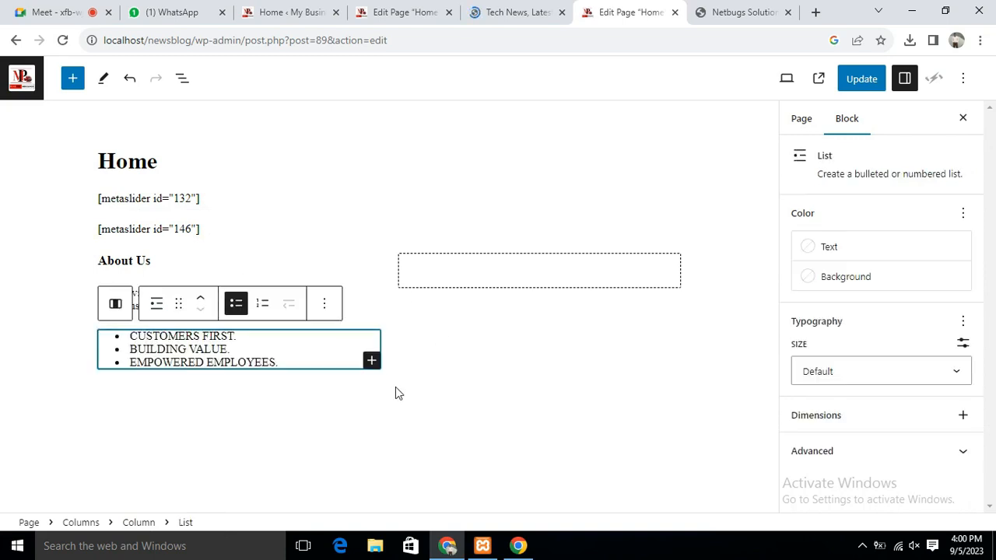
pyautogui.click(353, 420)
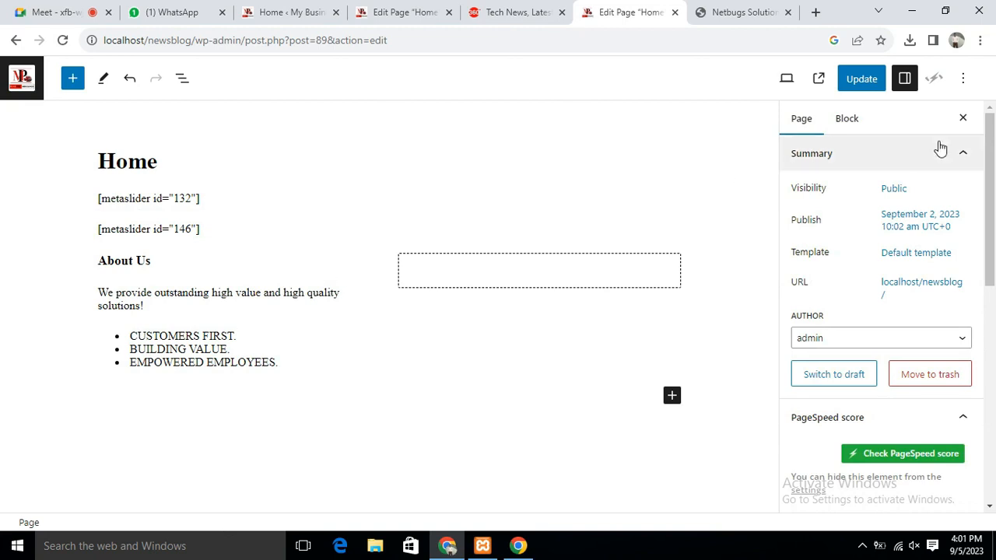
pyautogui.click(864, 82)
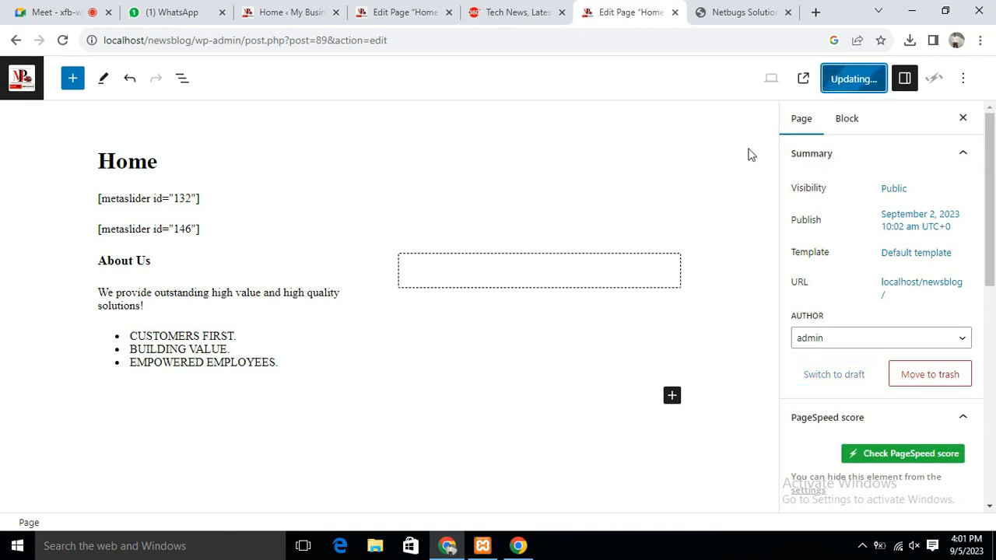
pyautogui.click(745, 13)
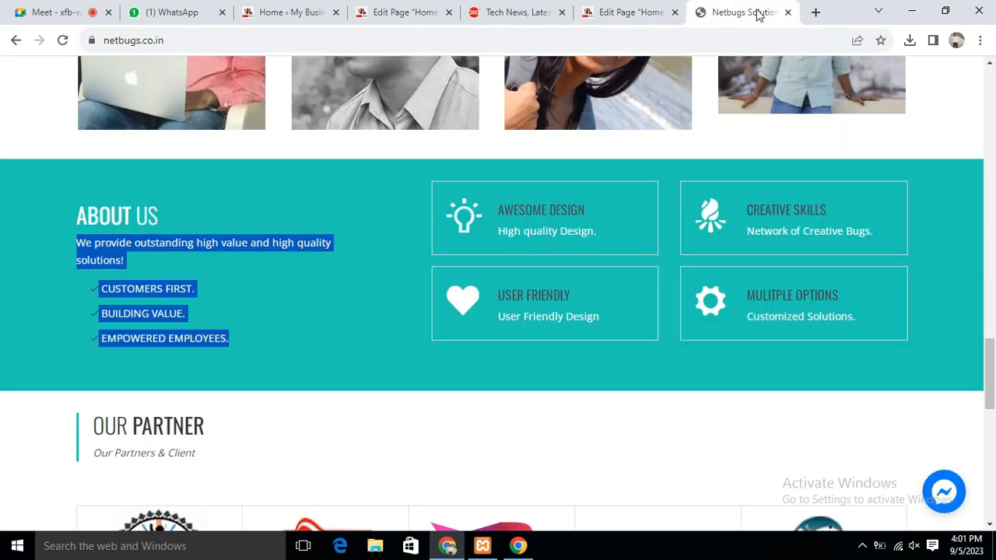
# Load localhost/newsblog in a new tab and scroll down to check the About Us text and bullets
pyautogui.click(816, 12)
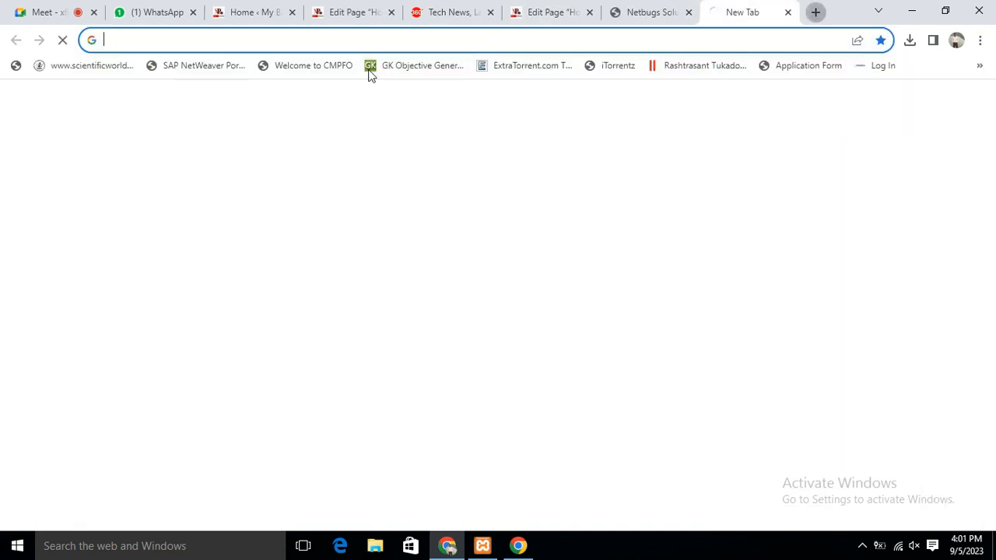
pyautogui.write('local')
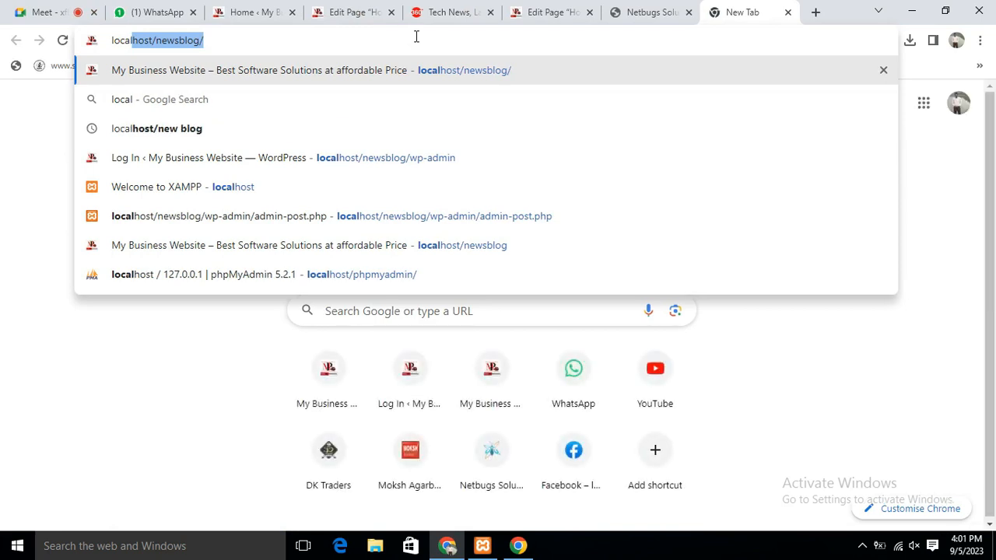
pyautogui.press('Return')
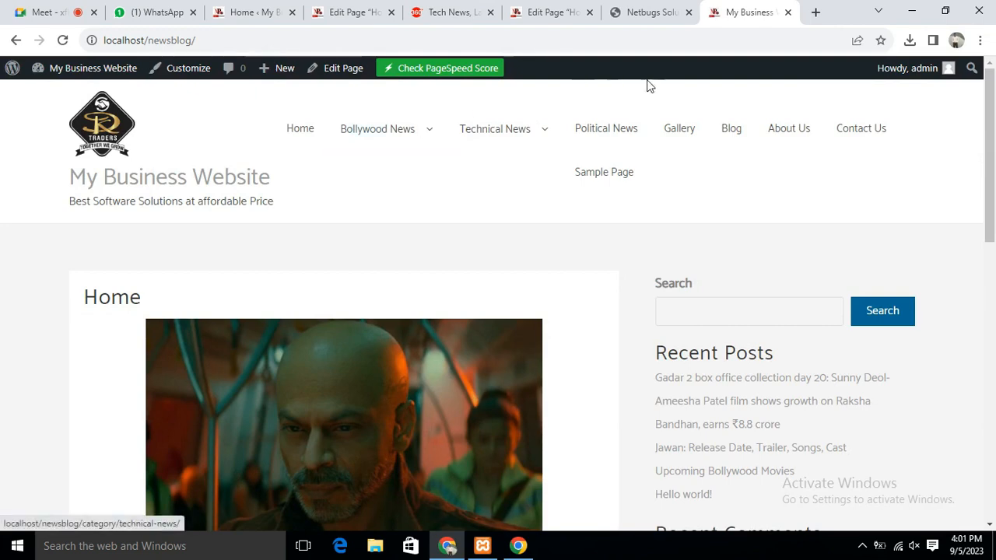
pyautogui.moveTo(990, 136); pyautogui.dragTo(993, 346)
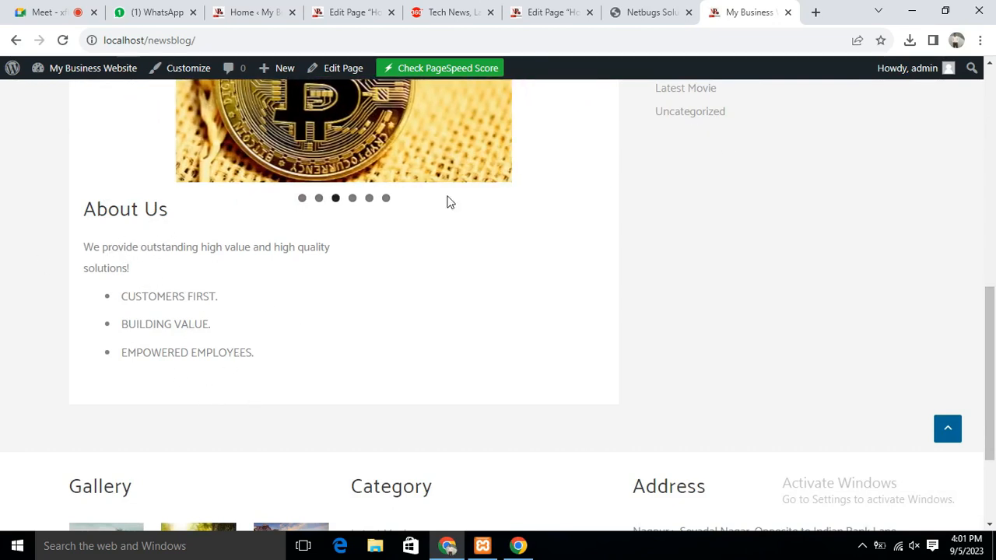
pyautogui.click(239, 17)
# Make the About Us heading bold and change it from H2 to H3
pyautogui.click(341, 16)
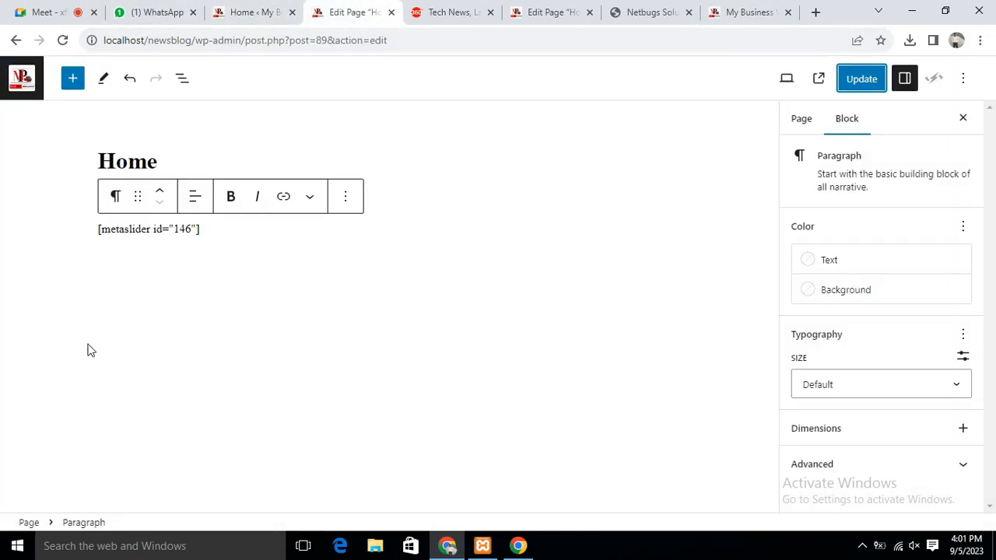
pyautogui.click(556, 11)
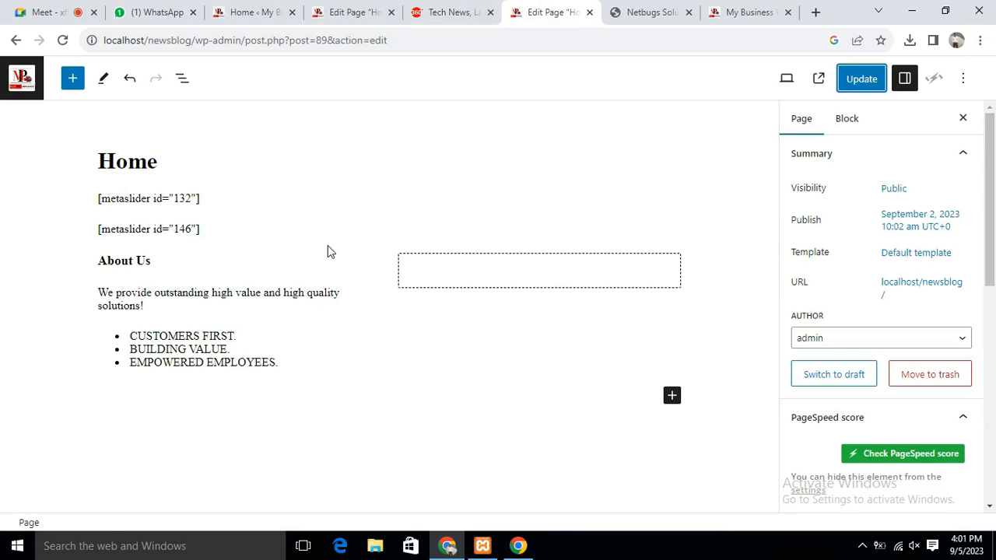
pyautogui.click(147, 261)
pyautogui.moveTo(150, 261); pyautogui.dragTo(24, 261)
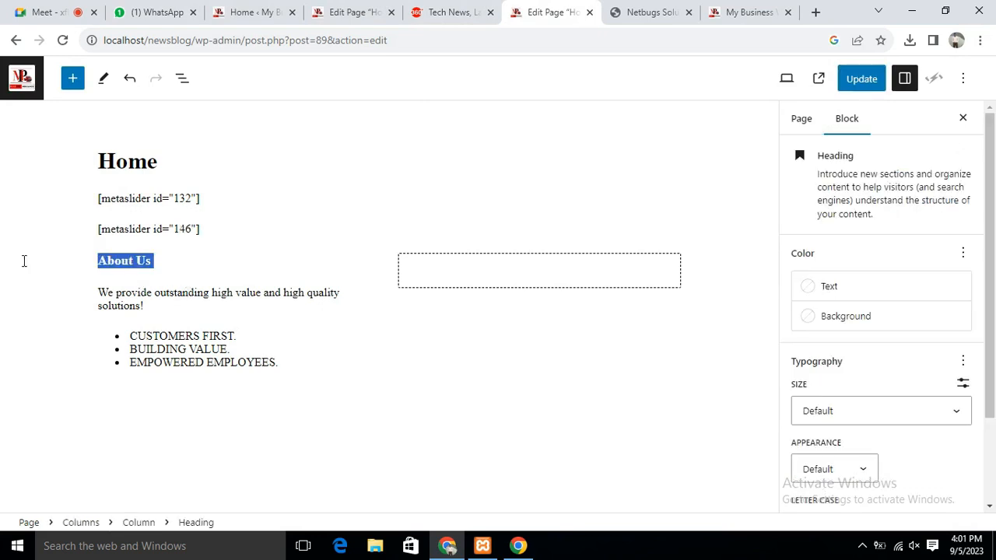
pyautogui.click(323, 228)
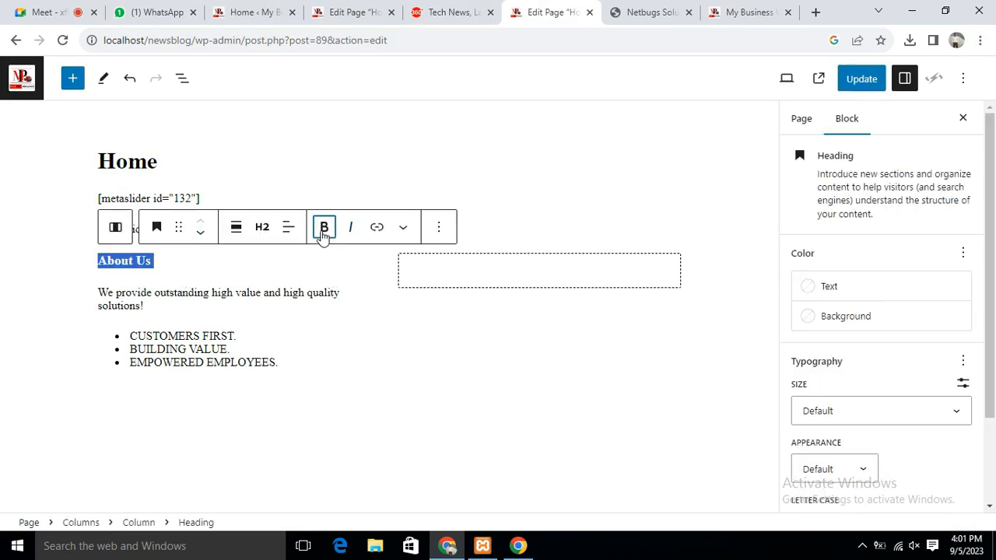
pyautogui.click(262, 227)
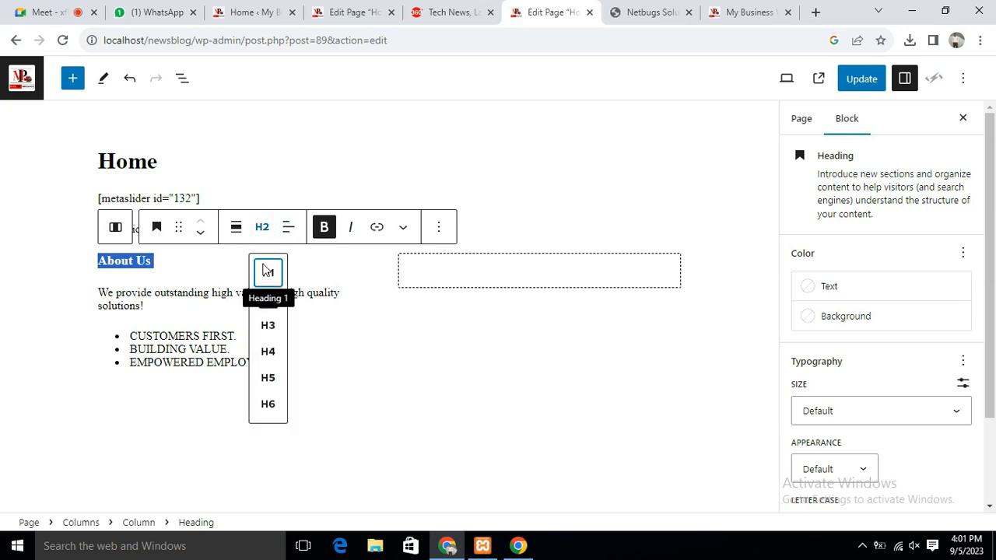
pyautogui.click(268, 301)
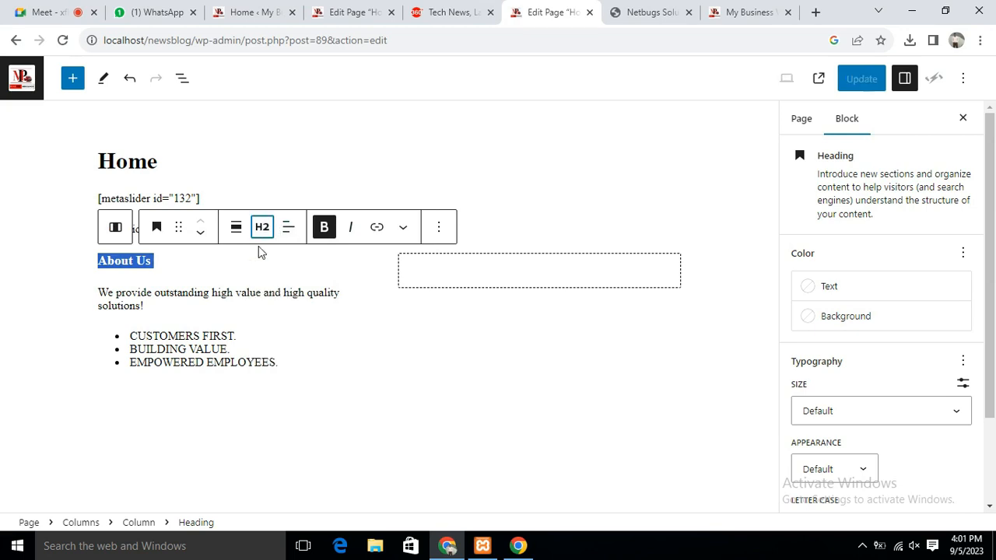
pyautogui.click(262, 227)
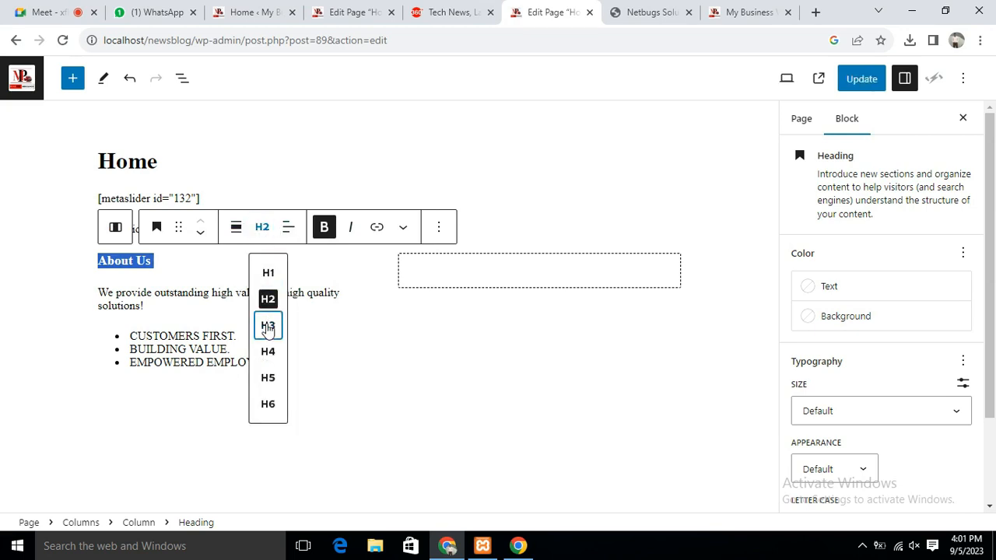
pyautogui.click(267, 324)
# Select the description paragraph and bullet list and inspect their block settings
pyautogui.write('[metaslider id="146"]')
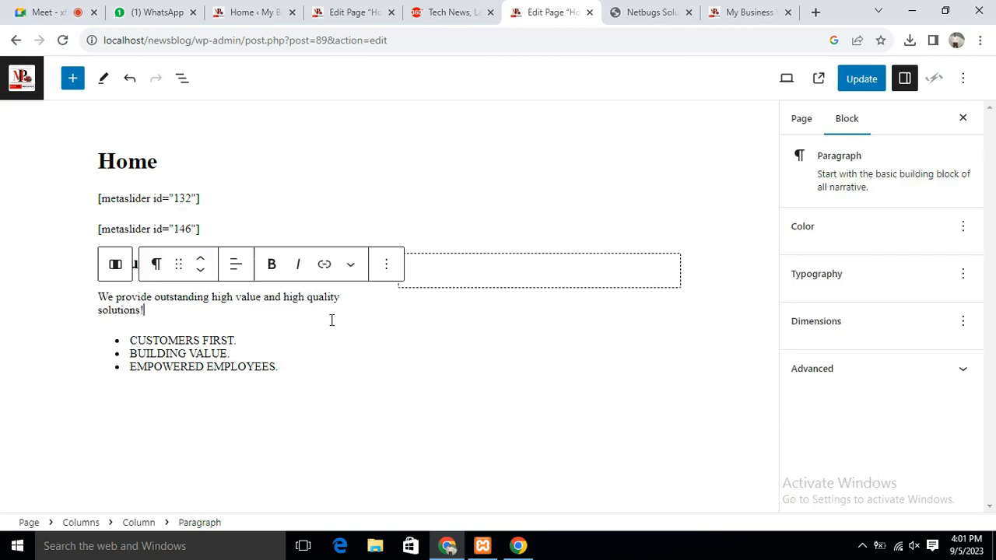
pyautogui.moveTo(100, 296); pyautogui.dragTo(302, 370)
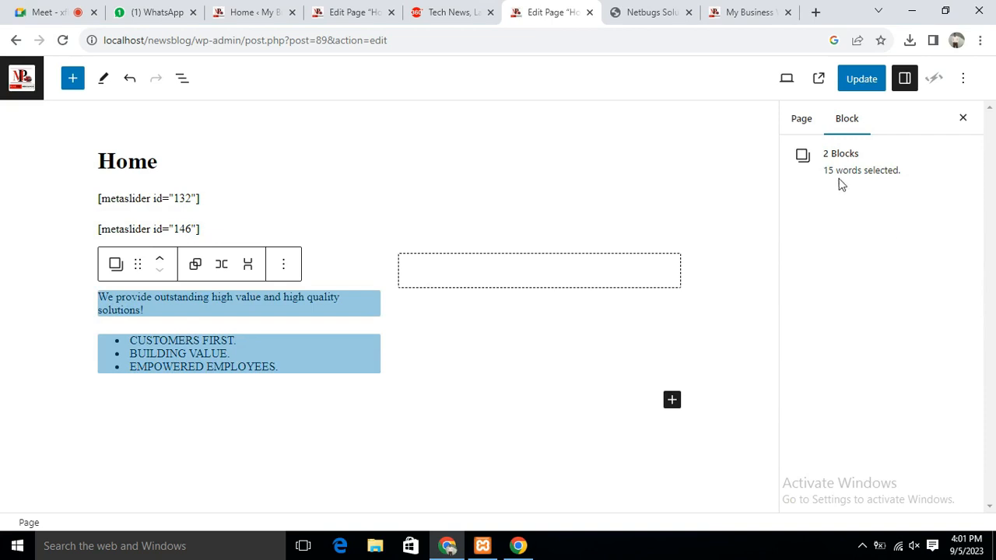
pyautogui.click(800, 122)
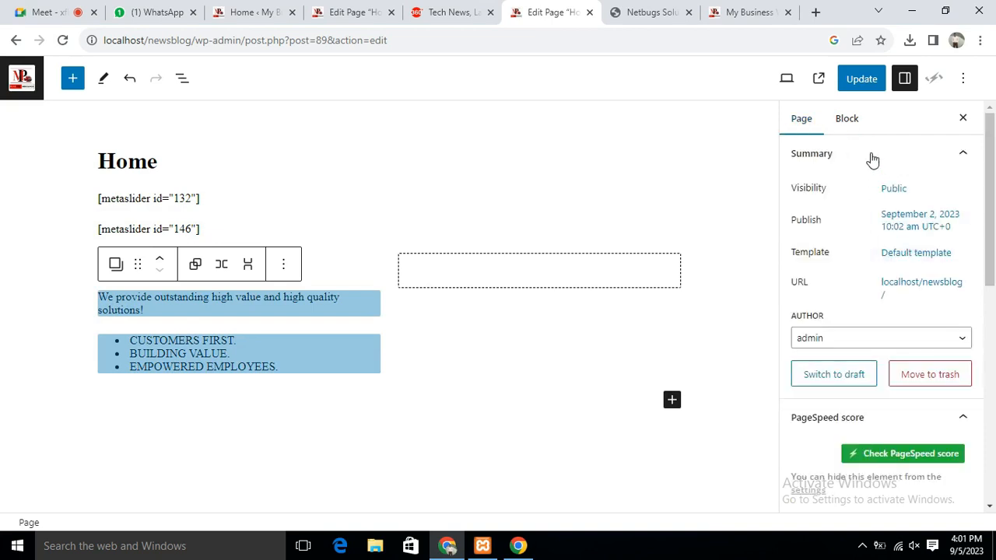
pyautogui.click(847, 118)
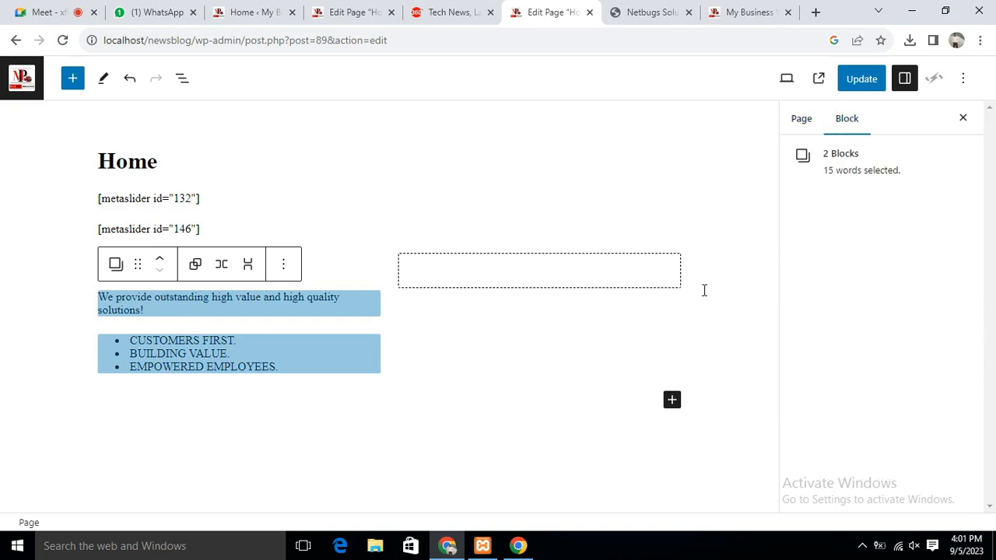
pyautogui.click(96, 266)
pyautogui.click(184, 265)
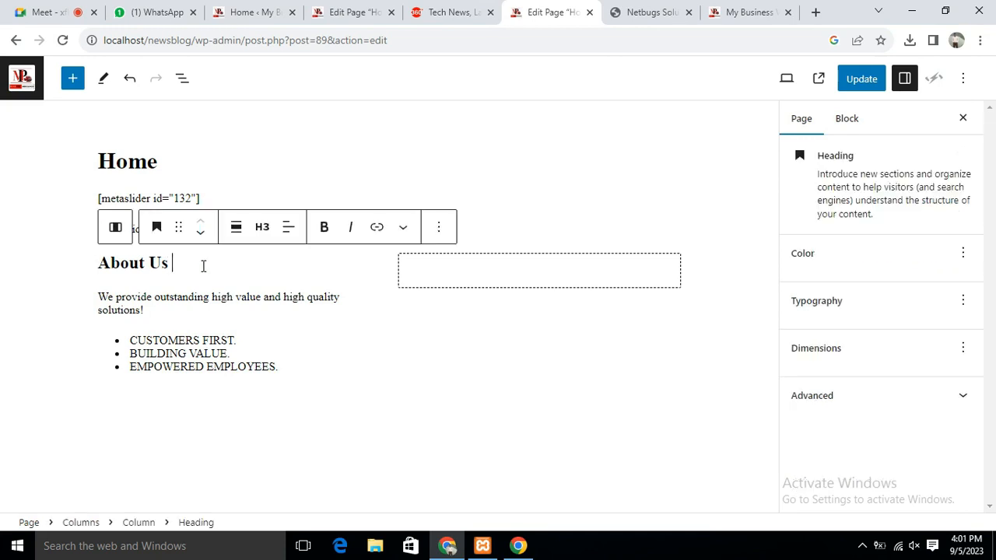
pyautogui.click(374, 308)
# Set the About Us description paragraph's text colour to Vivid red
pyautogui.click(348, 398)
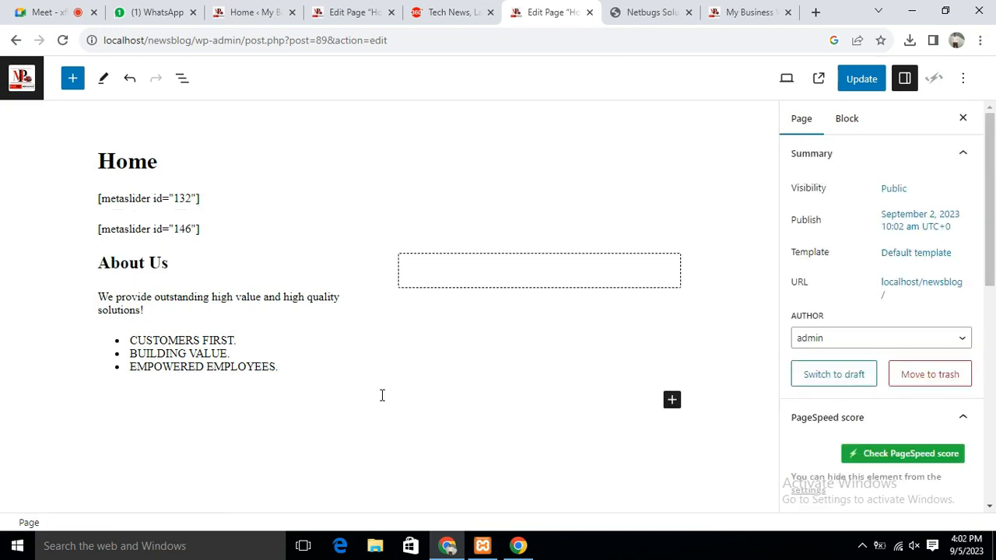
pyautogui.click(365, 394)
pyautogui.moveTo(291, 369); pyautogui.dragTo(104, 300)
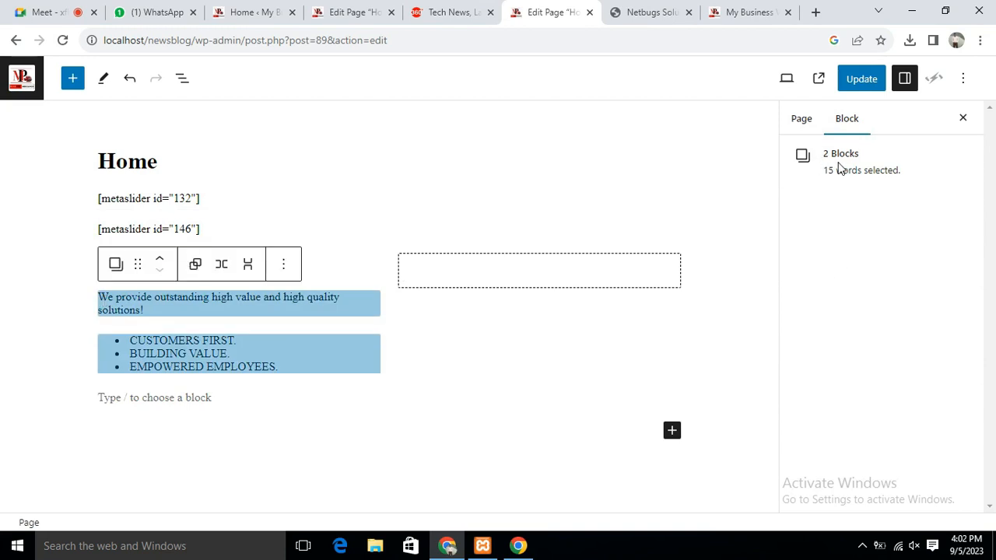
pyautogui.click(798, 119)
pyautogui.click(850, 123)
pyautogui.click(601, 340)
pyautogui.click(188, 304)
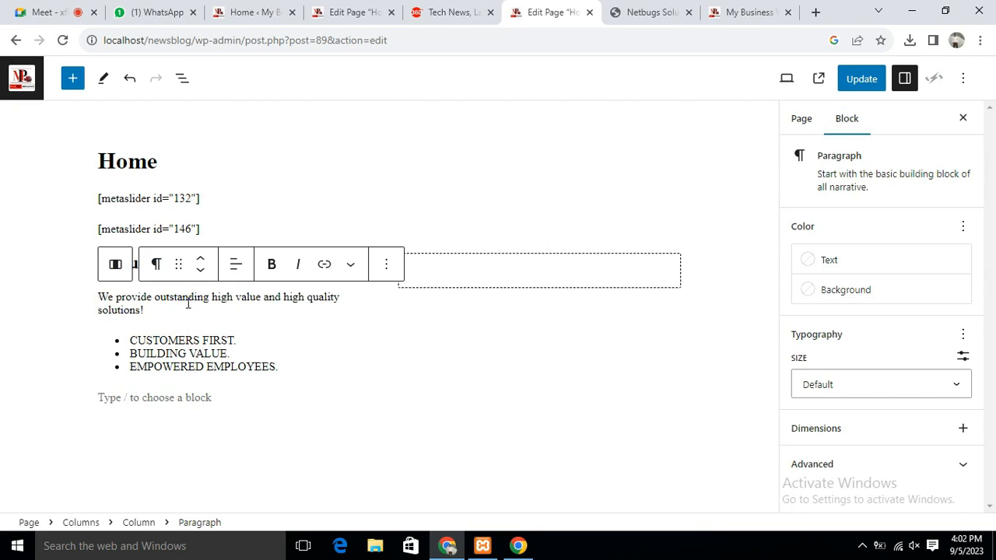
pyautogui.click(806, 260)
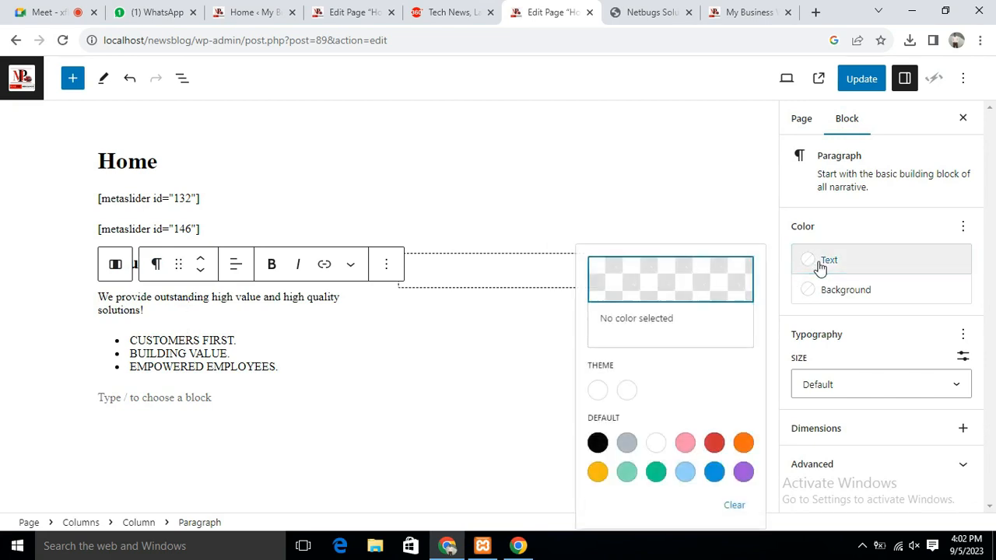
pyautogui.click(714, 443)
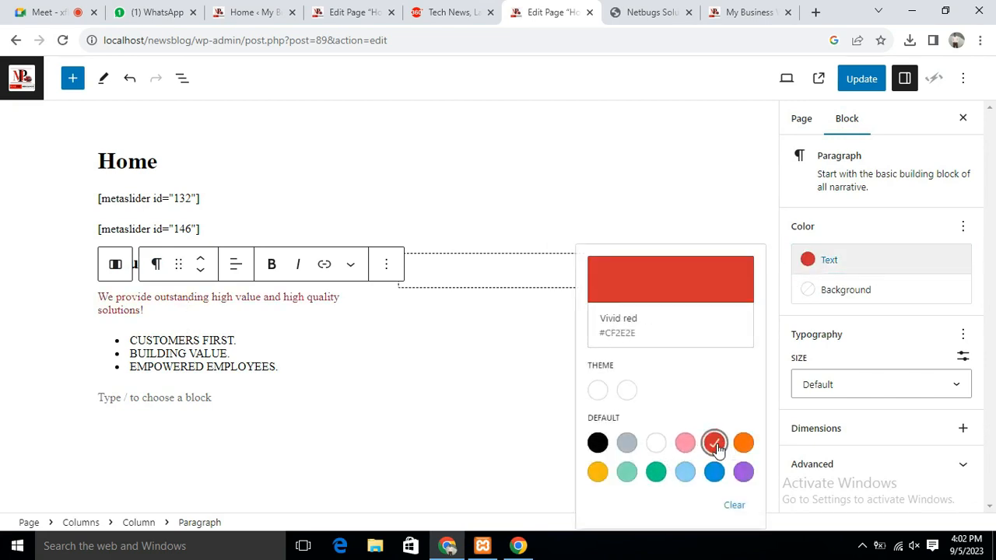
# Set all three bullet items to the Medium 16px font size
pyautogui.click(164, 345)
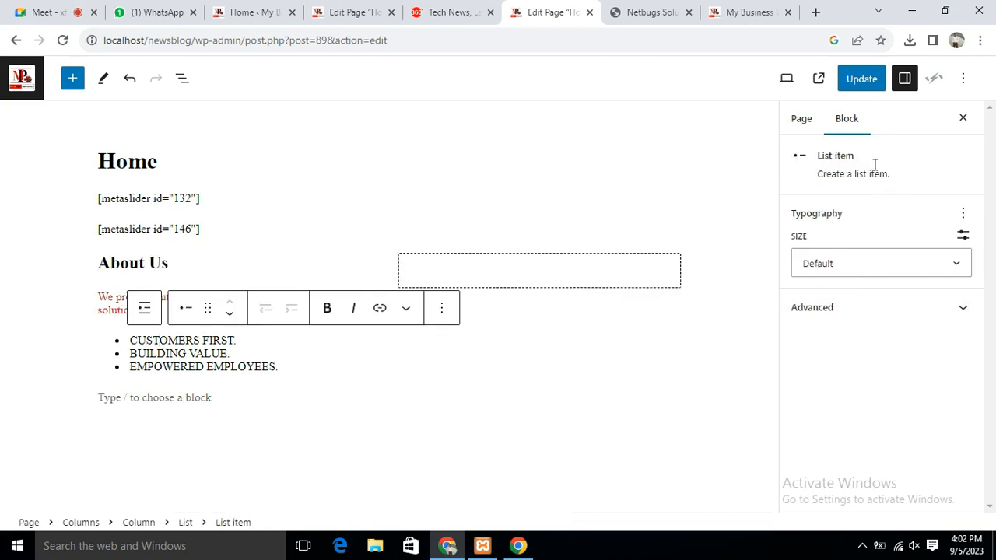
pyautogui.click(282, 365)
pyautogui.click(290, 393)
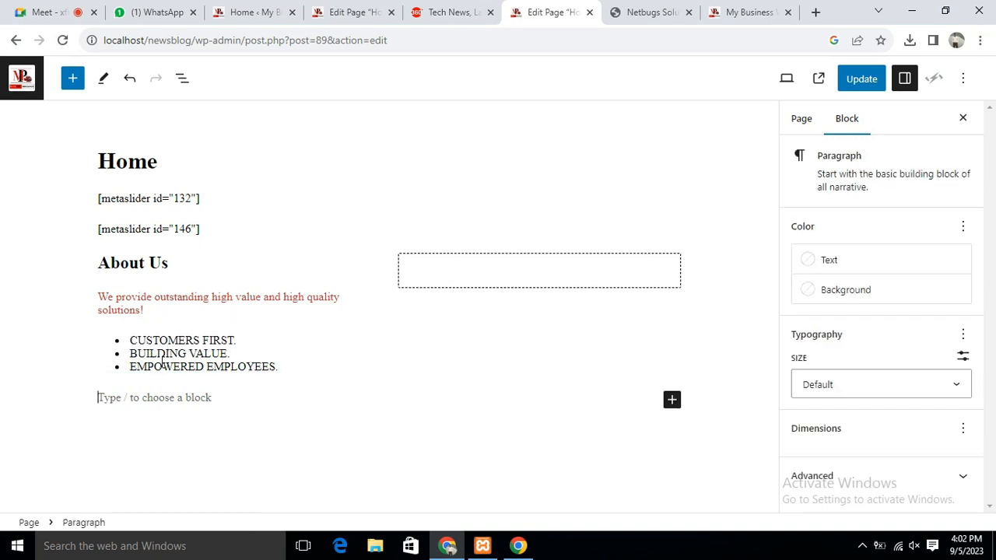
pyautogui.click(145, 342)
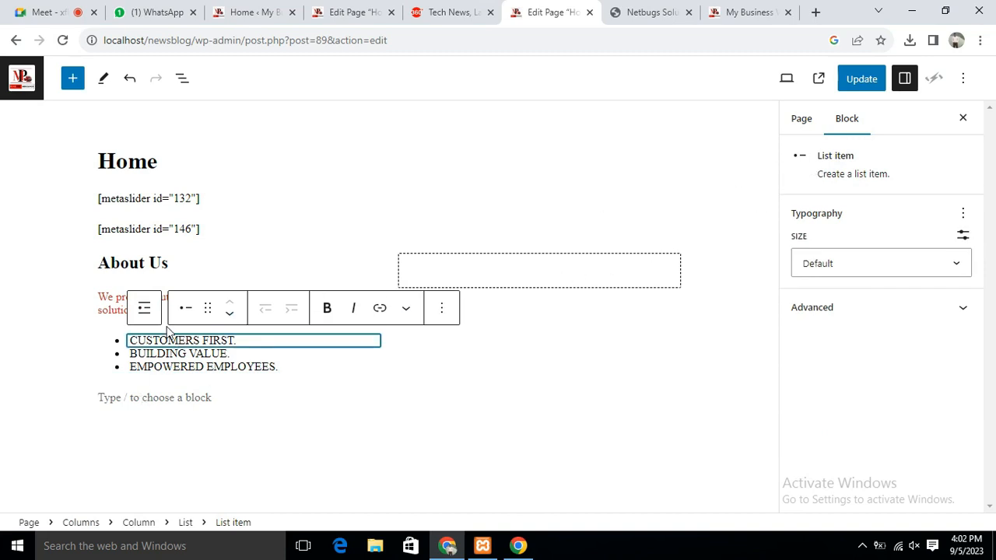
pyautogui.moveTo(130, 341); pyautogui.dragTo(278, 367)
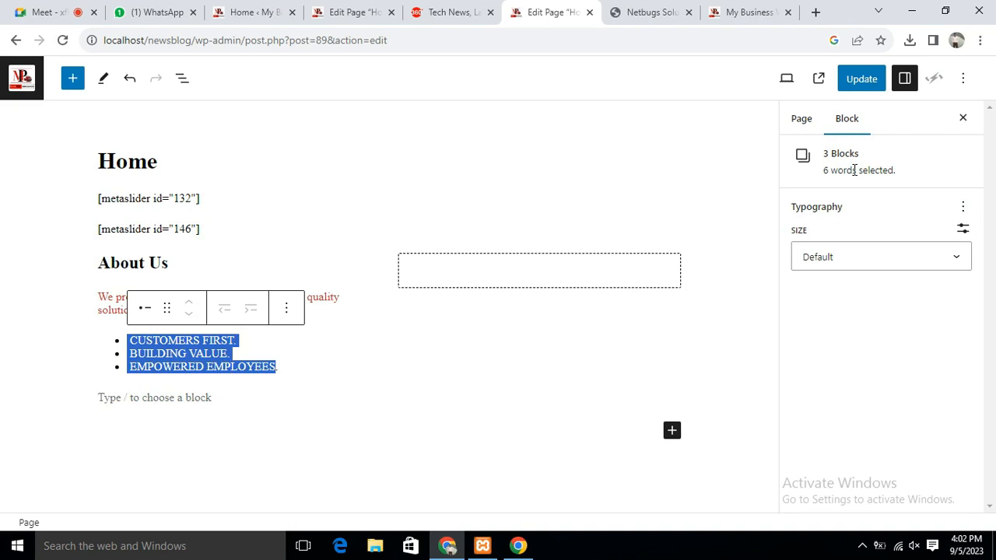
pyautogui.click(870, 257)
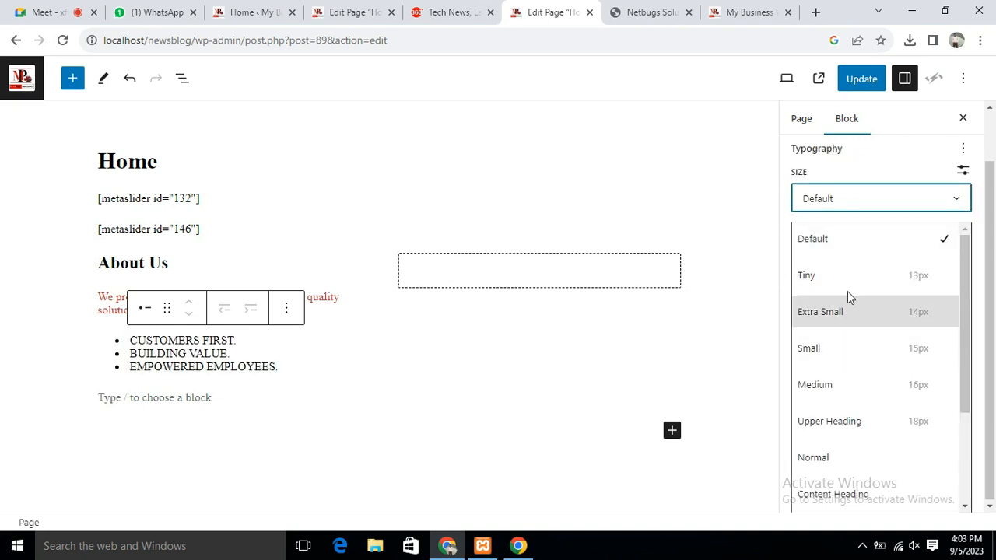
pyautogui.click(825, 387)
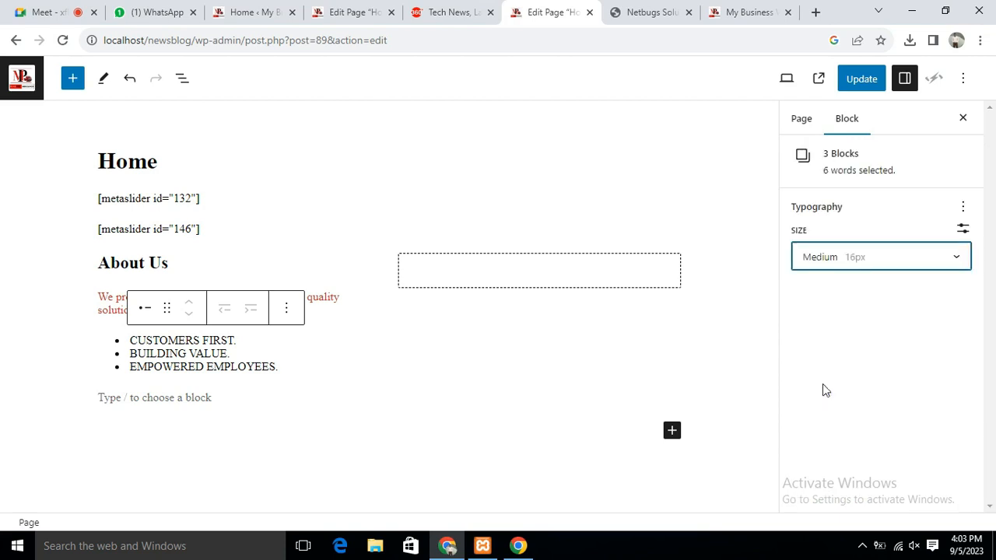
pyautogui.click(217, 353)
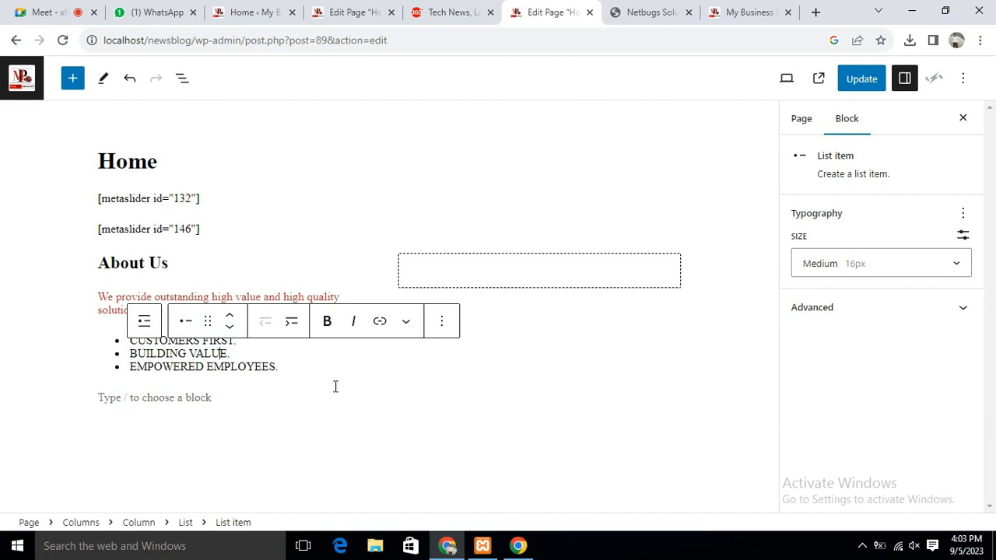
pyautogui.click(463, 269)
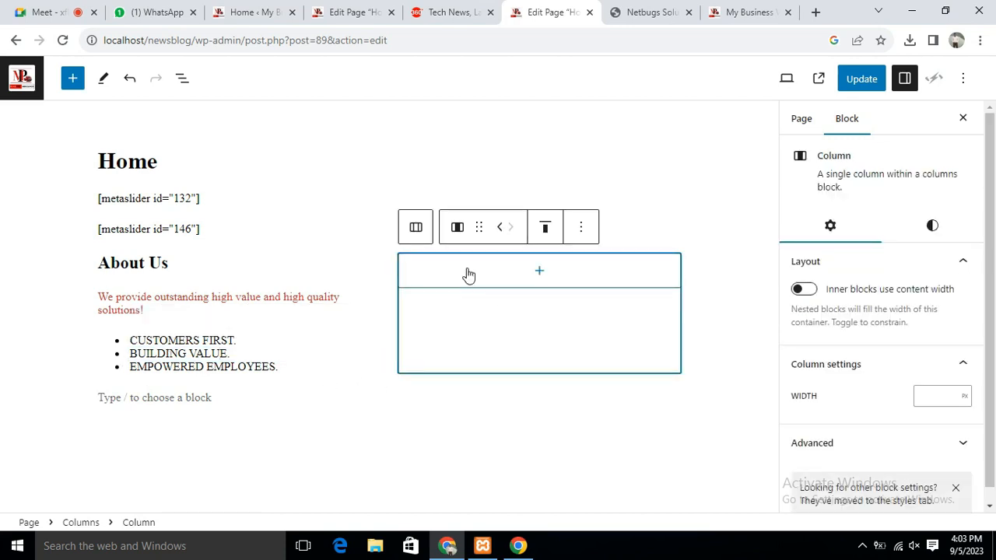
pyautogui.click(731, 12)
pyautogui.click(636, 12)
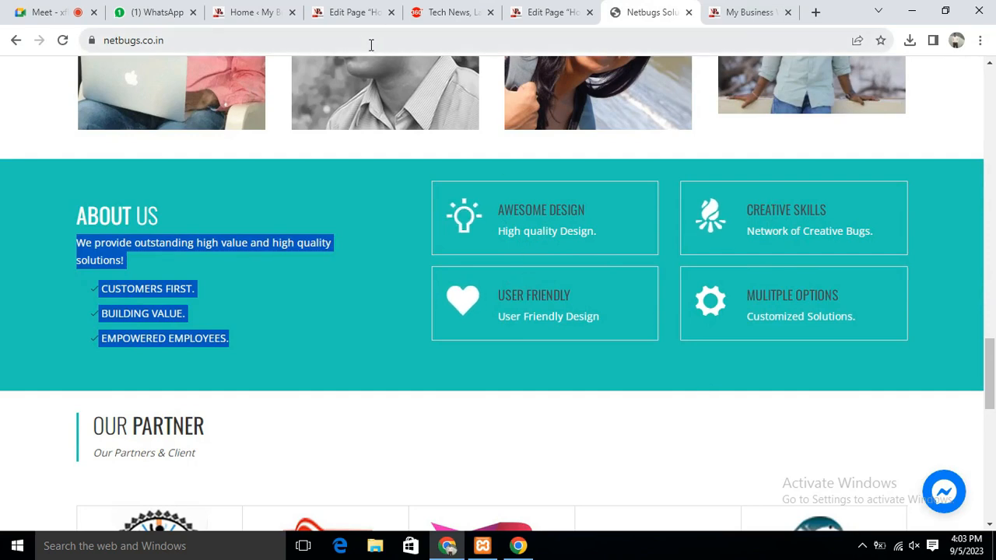
pyautogui.click(238, 12)
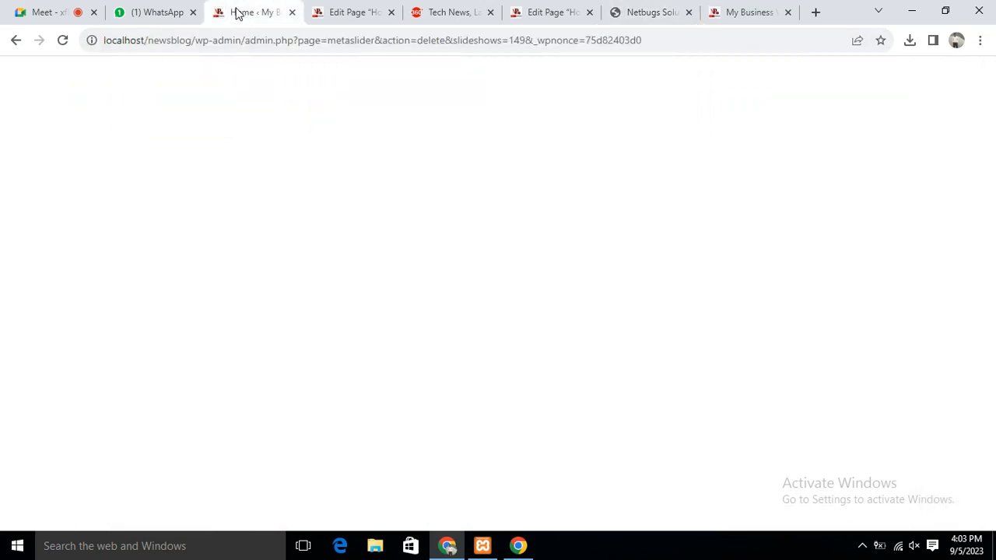
pyautogui.click(348, 11)
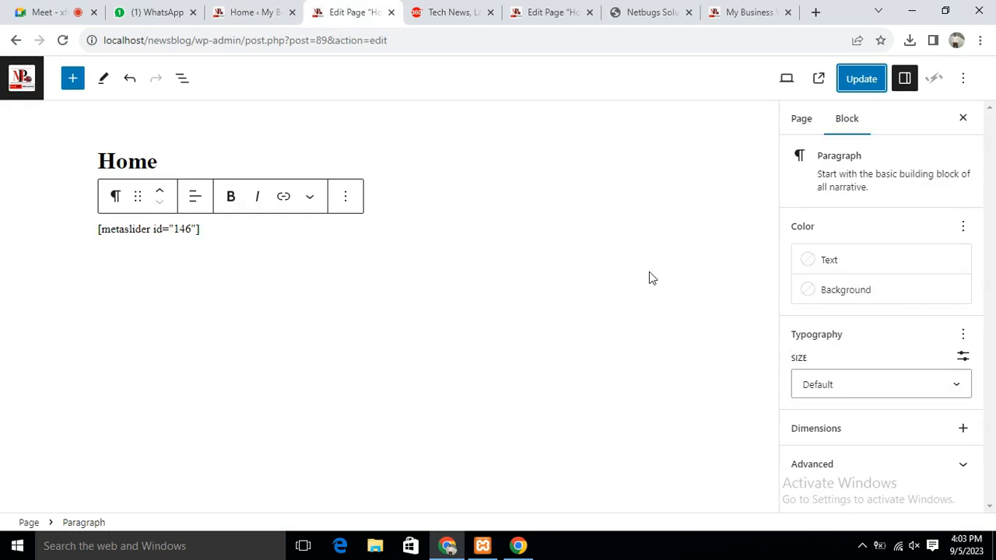
pyautogui.click(554, 12)
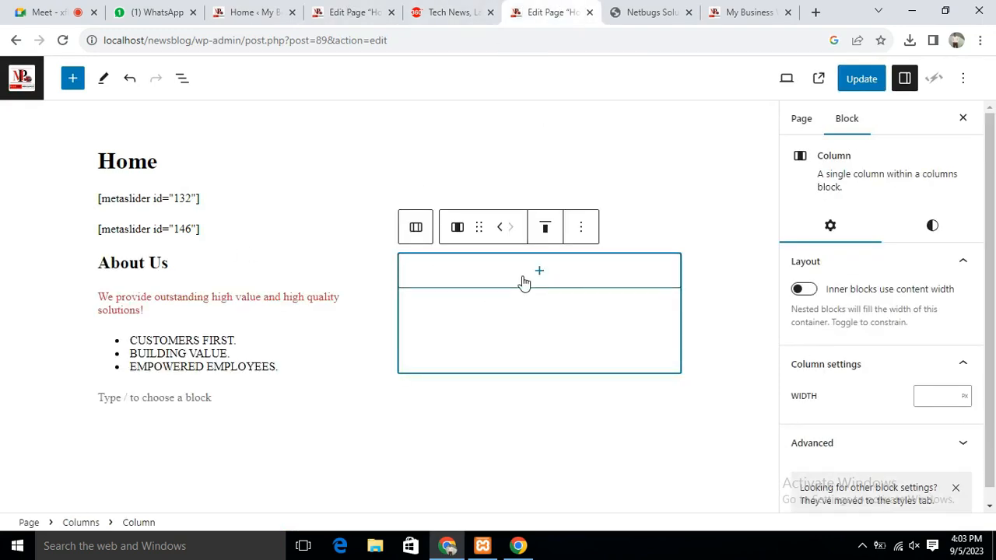
# Insert a 50/50 Columns block into the empty right column
pyautogui.click(541, 272)
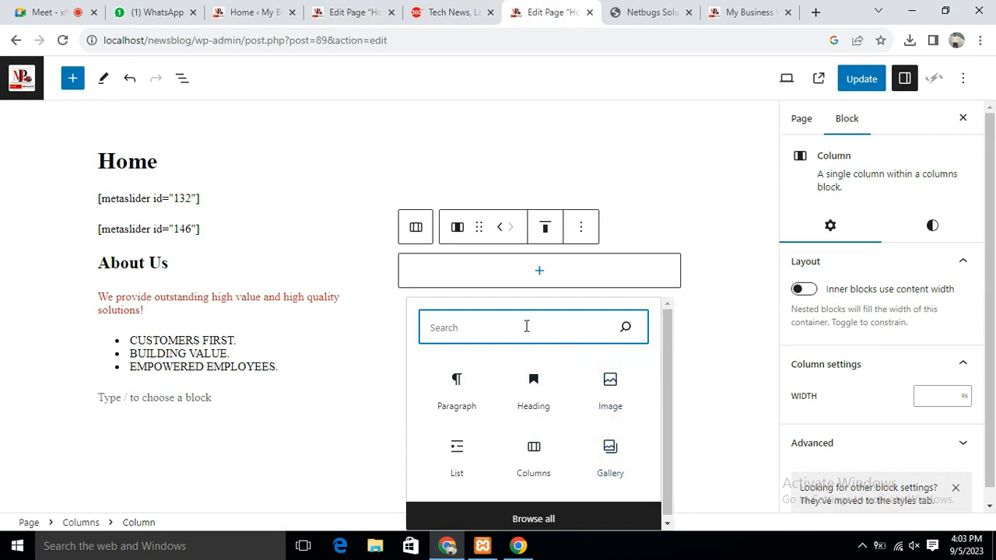
pyautogui.write('c')
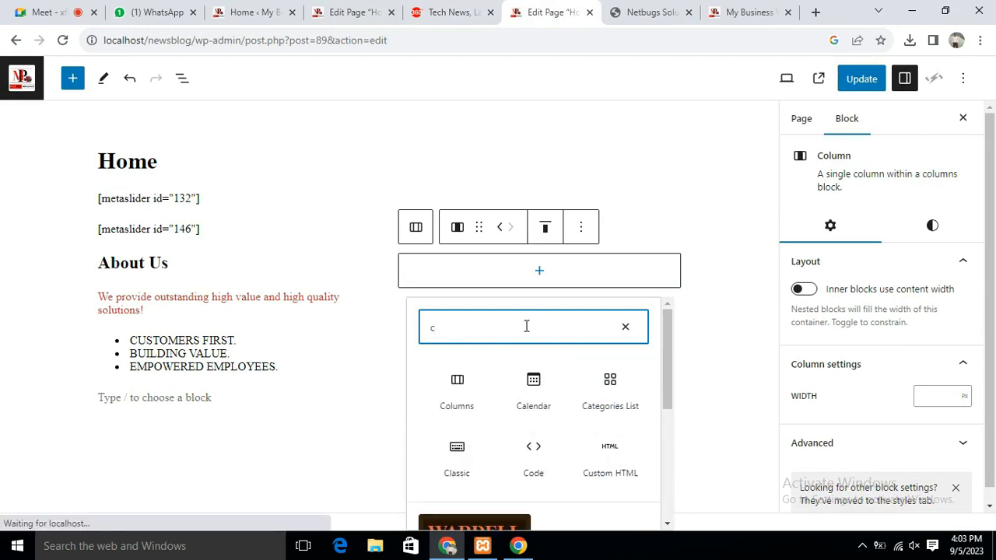
pyautogui.write('olumn')
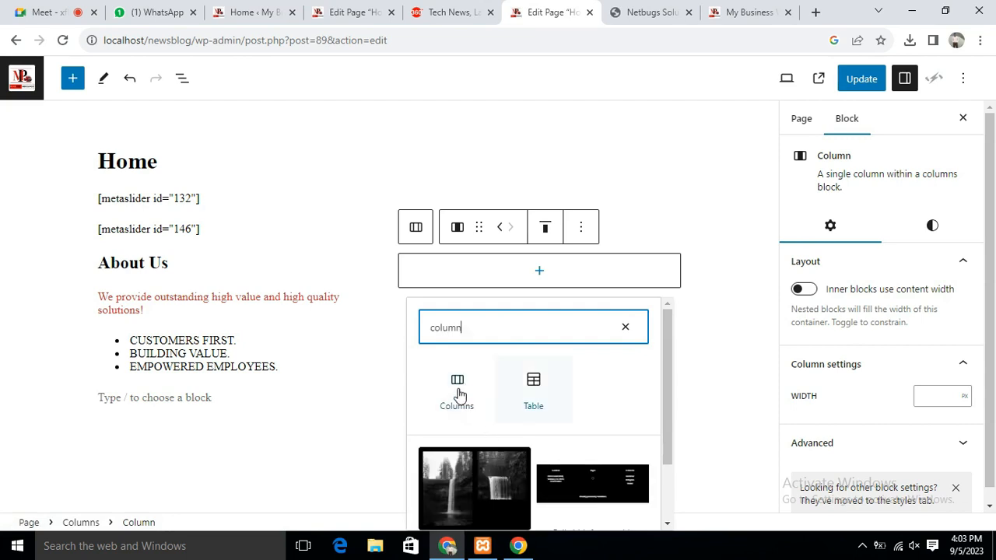
pyautogui.click(458, 389)
pyautogui.click(459, 393)
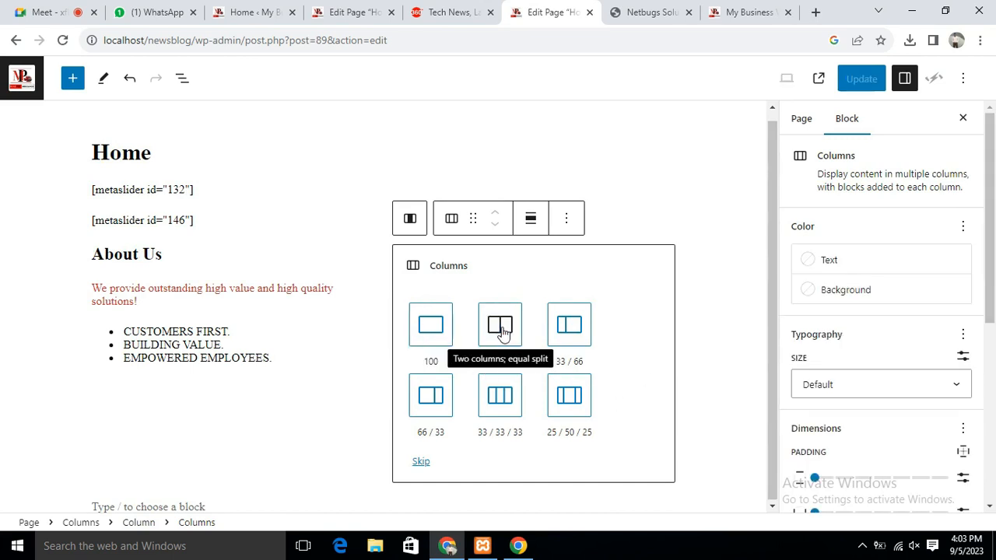
pyautogui.click(502, 333)
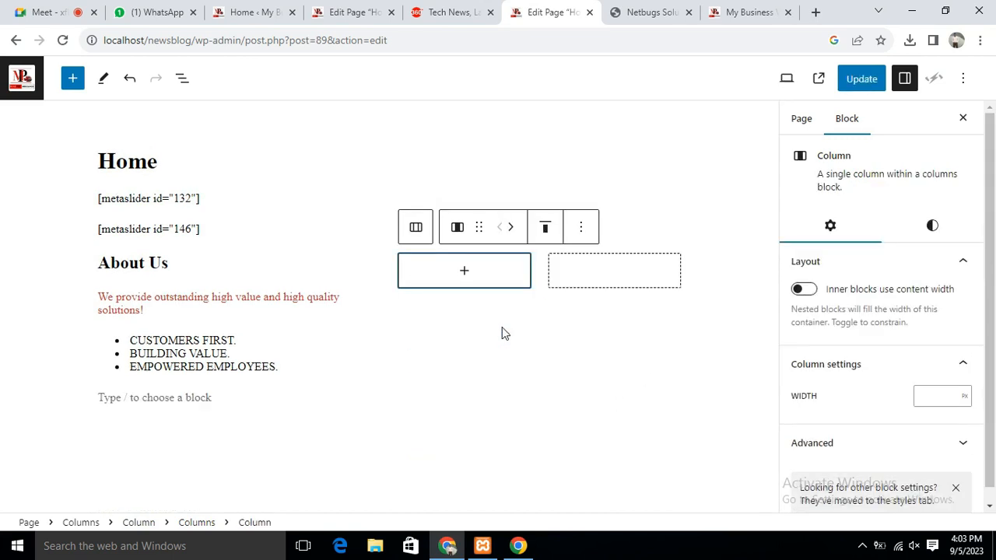
# Nest another 50/50 Columns block inside the right sub-column, undoing and redoing it
pyautogui.click(589, 274)
pyautogui.click(468, 278)
pyautogui.click(644, 280)
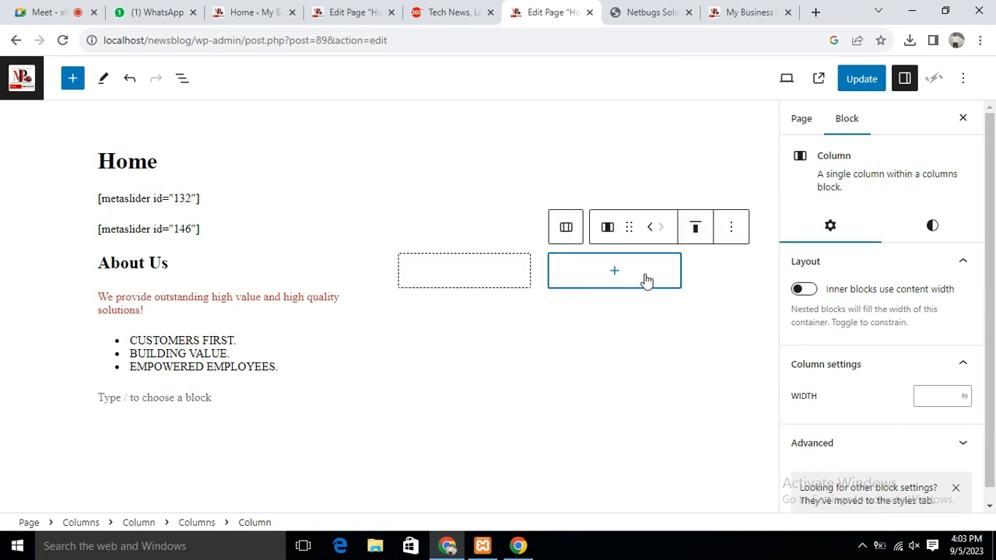
pyautogui.click(730, 226)
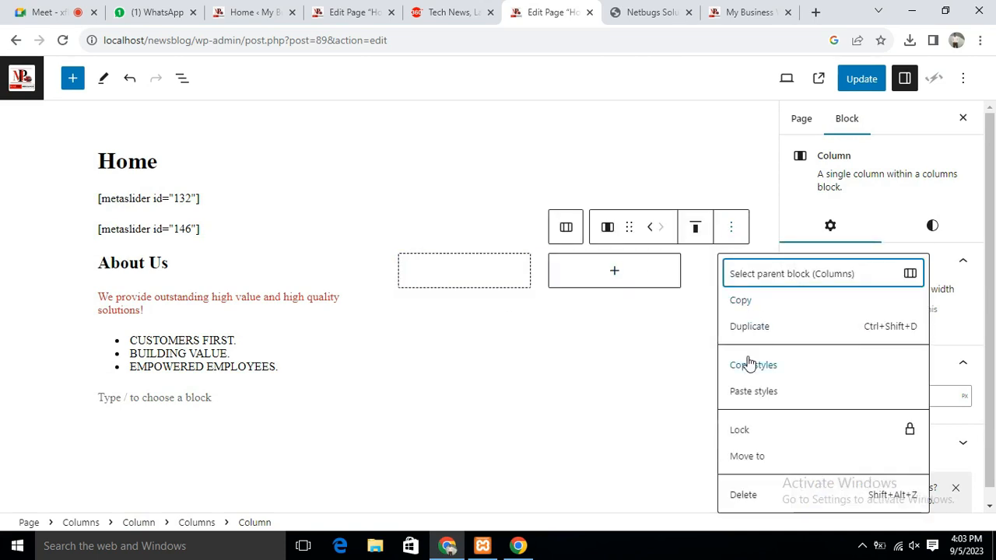
pyautogui.click(698, 269)
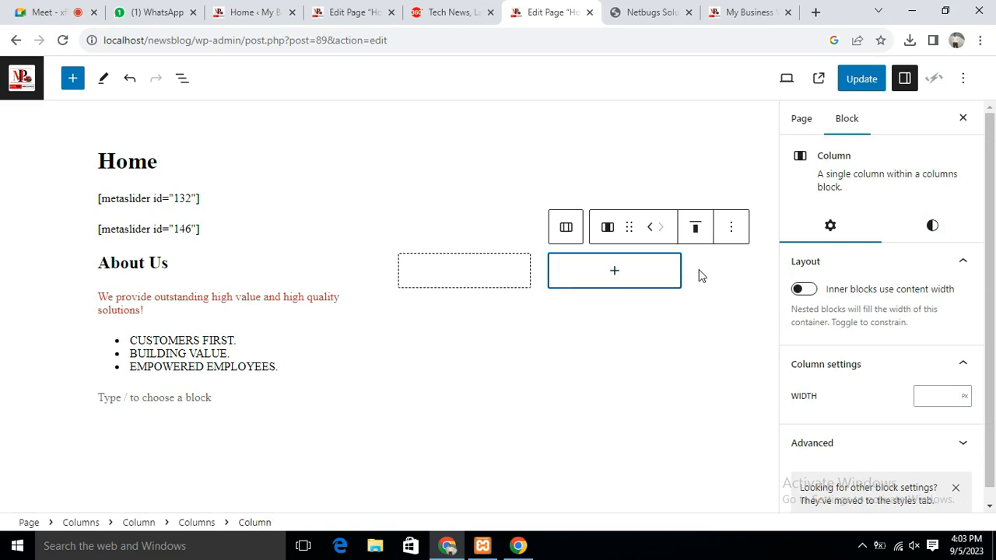
pyautogui.click(731, 228)
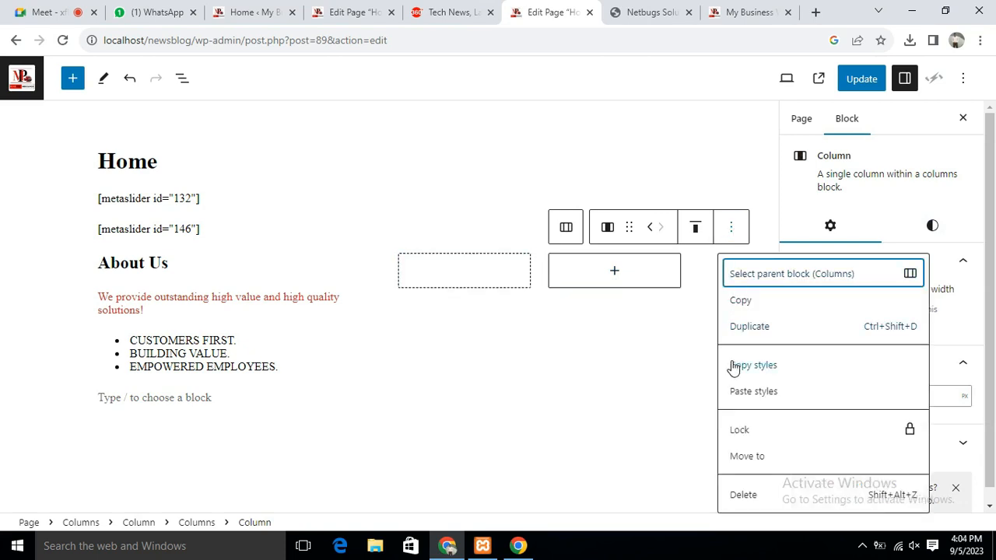
pyautogui.click(677, 281)
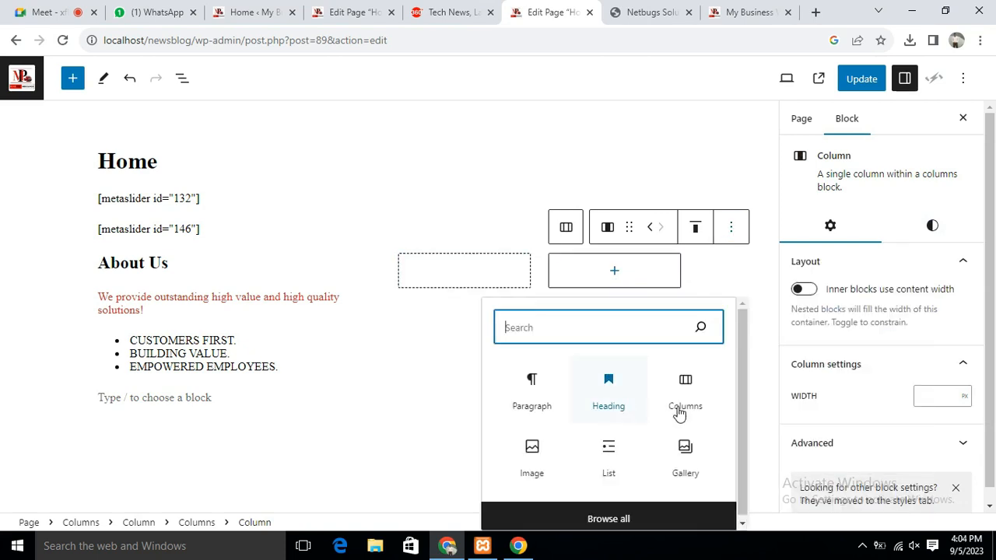
pyautogui.click(685, 383)
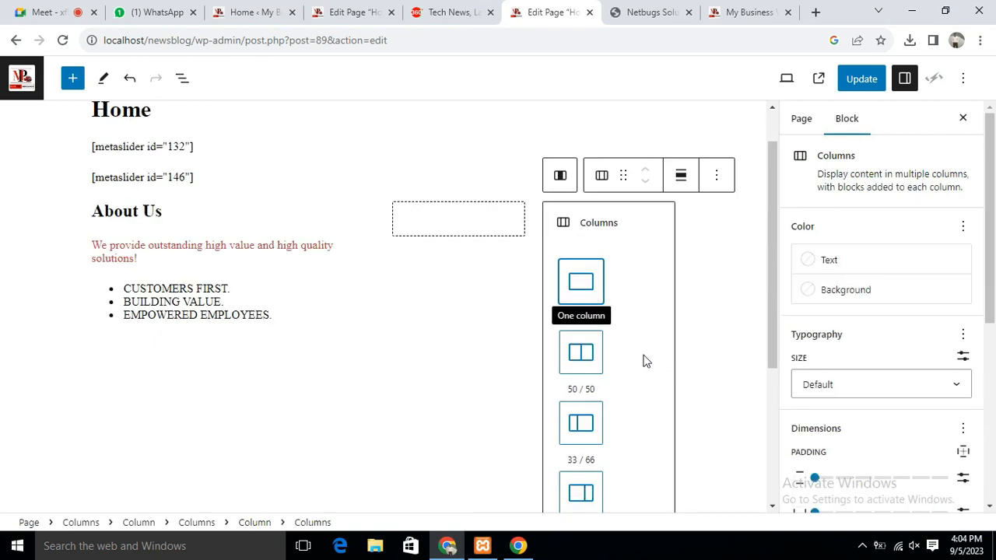
pyautogui.click(565, 364)
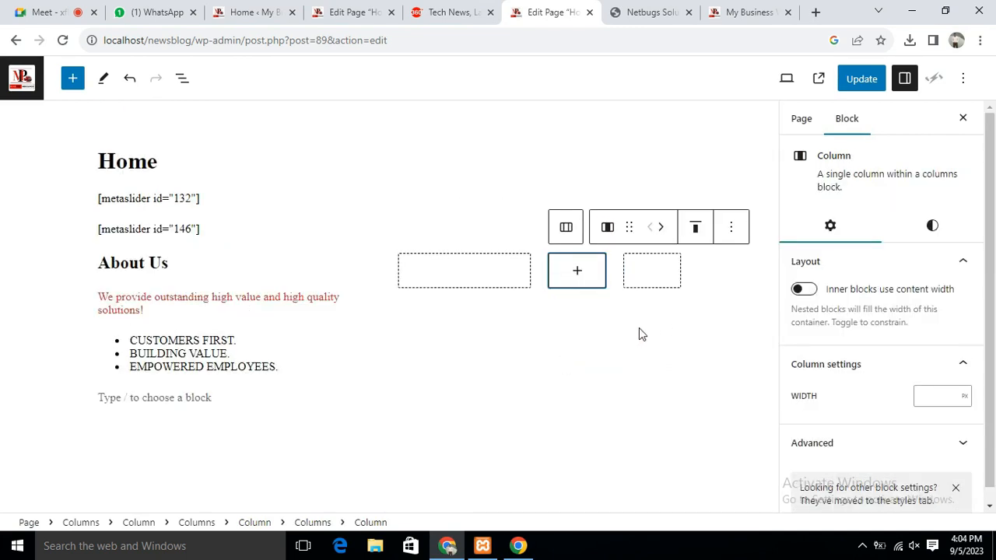
pyautogui.hotkey('ctrl', 'z')
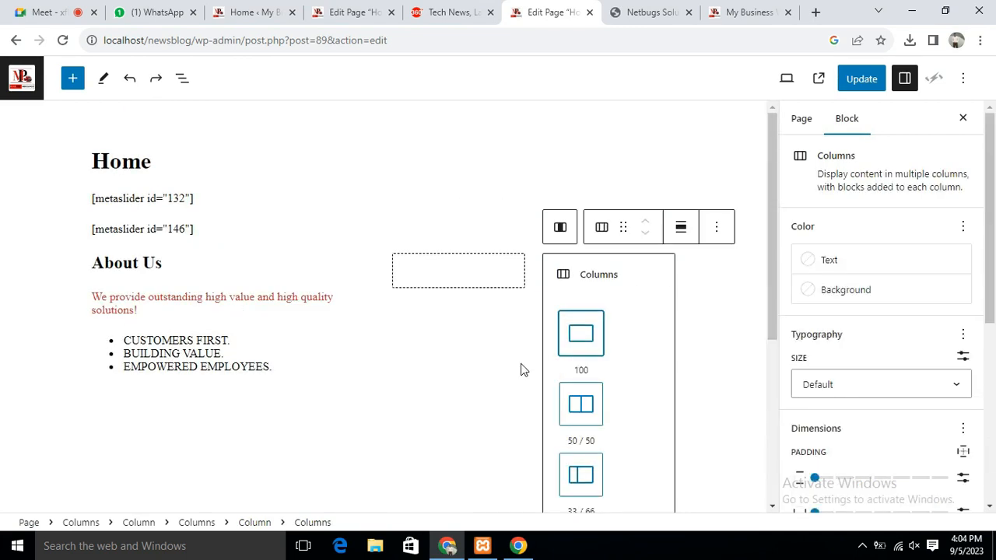
pyautogui.hotkey('ctrl', 'shift', 'z')
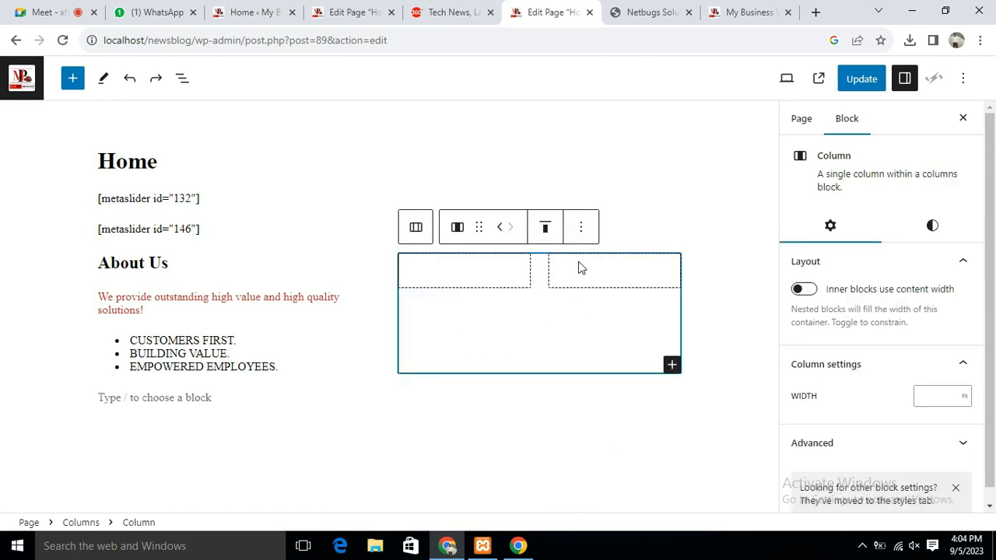
# Add a second 50/50 Columns row in the right column to form a 2x2 grid
pyautogui.click(583, 233)
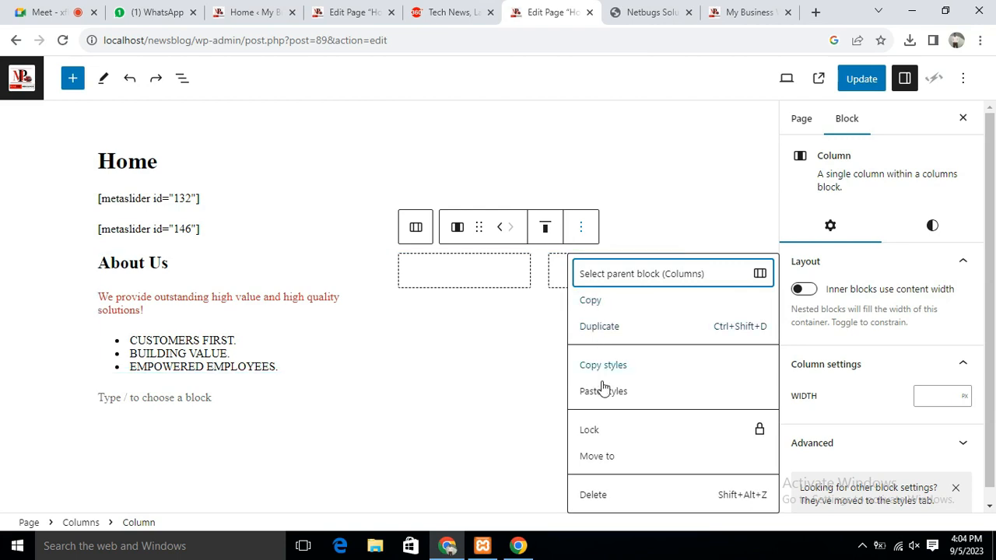
pyautogui.click(524, 318)
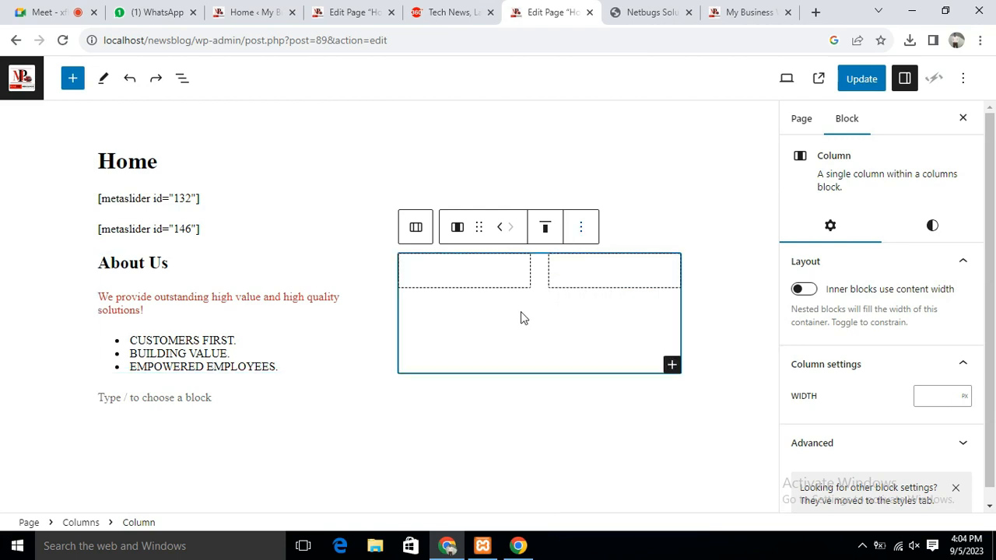
pyautogui.click(672, 366)
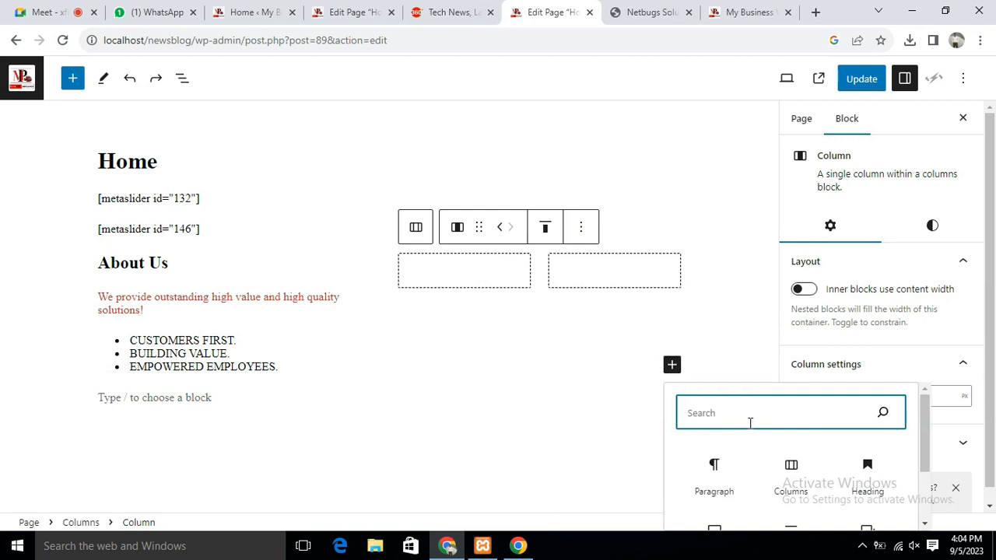
pyautogui.click(784, 463)
pyautogui.click(497, 331)
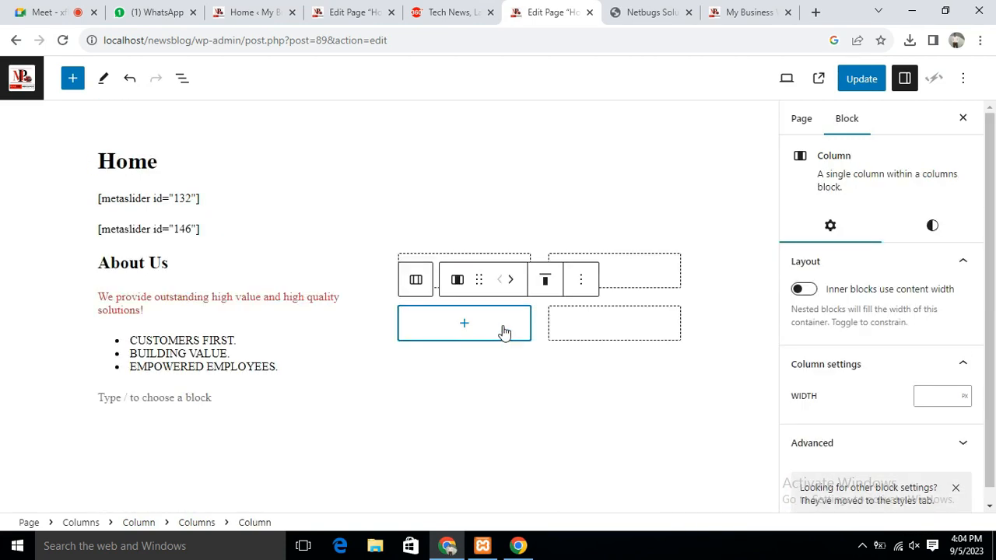
pyautogui.click(595, 393)
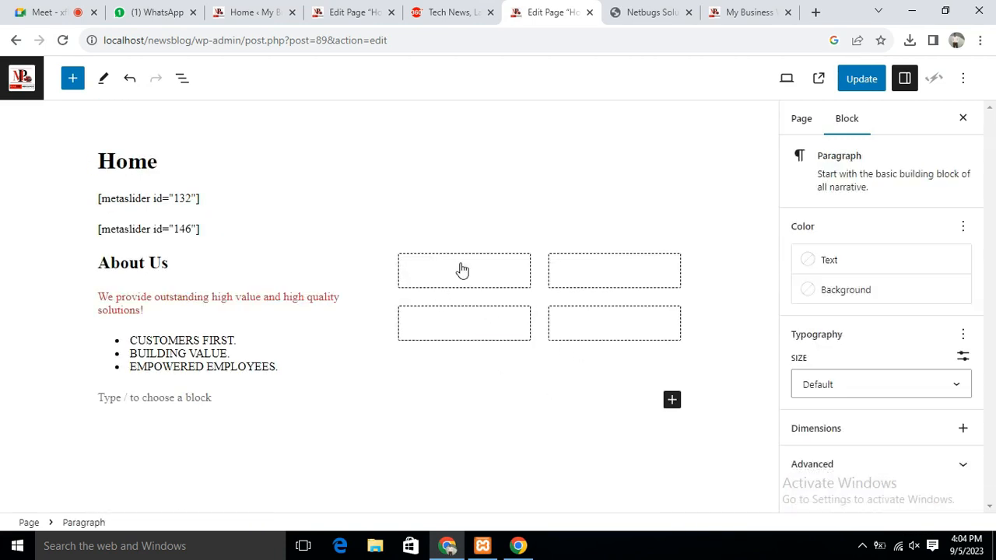
pyautogui.click(646, 276)
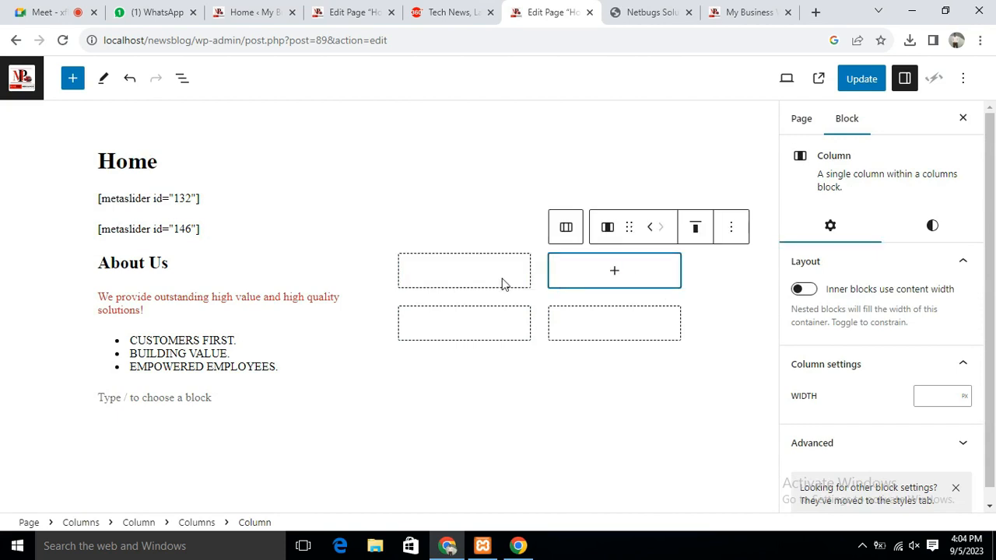
# Check the AWESOME DESIGN feature box on the Netbugs site, then select the top-left grid cell
pyautogui.click(643, 12)
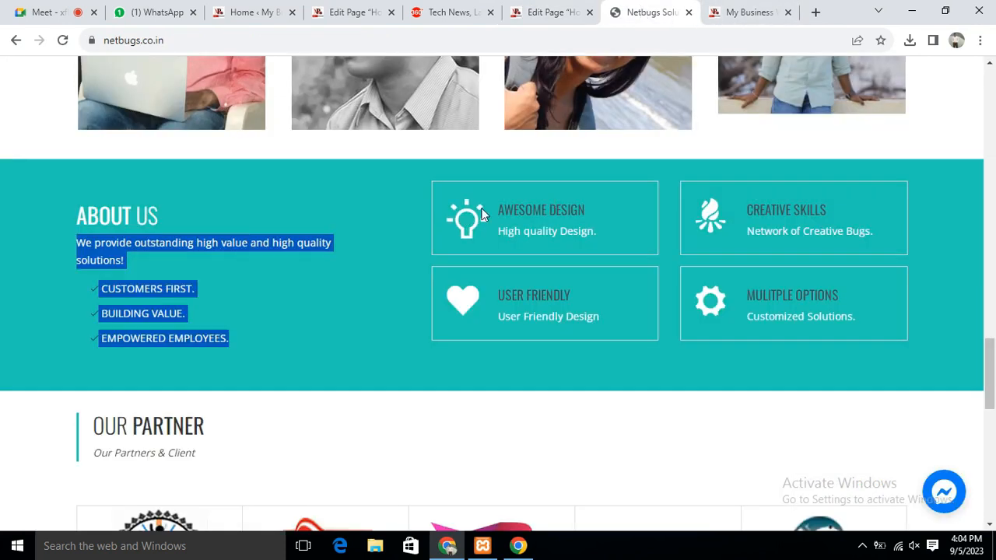
pyautogui.moveTo(502, 205); pyautogui.dragTo(620, 222)
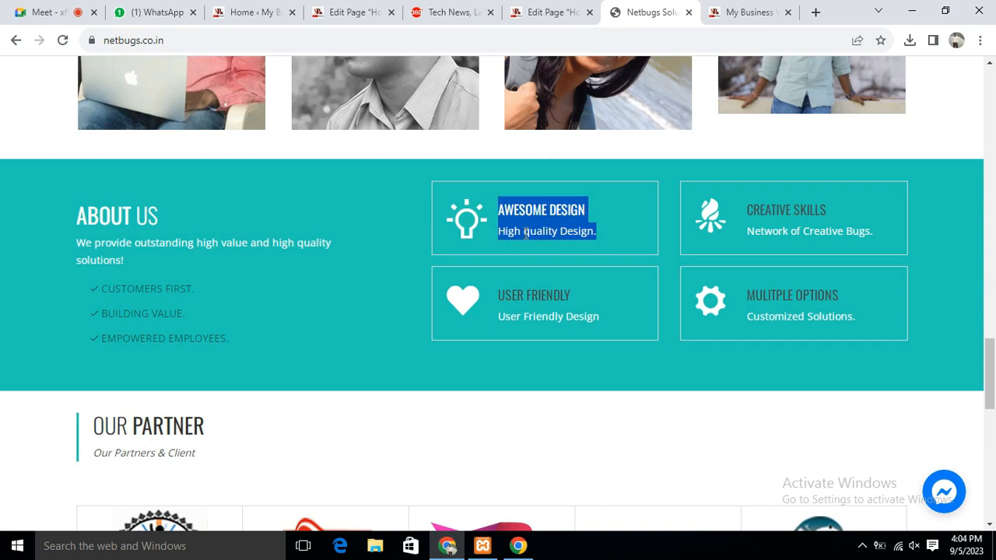
pyautogui.click(501, 232)
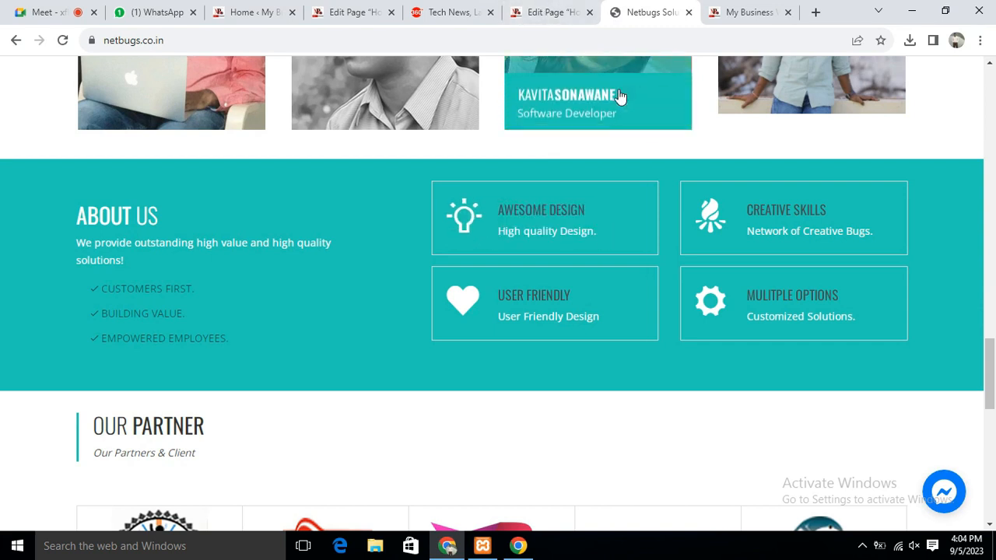
pyautogui.click(544, 15)
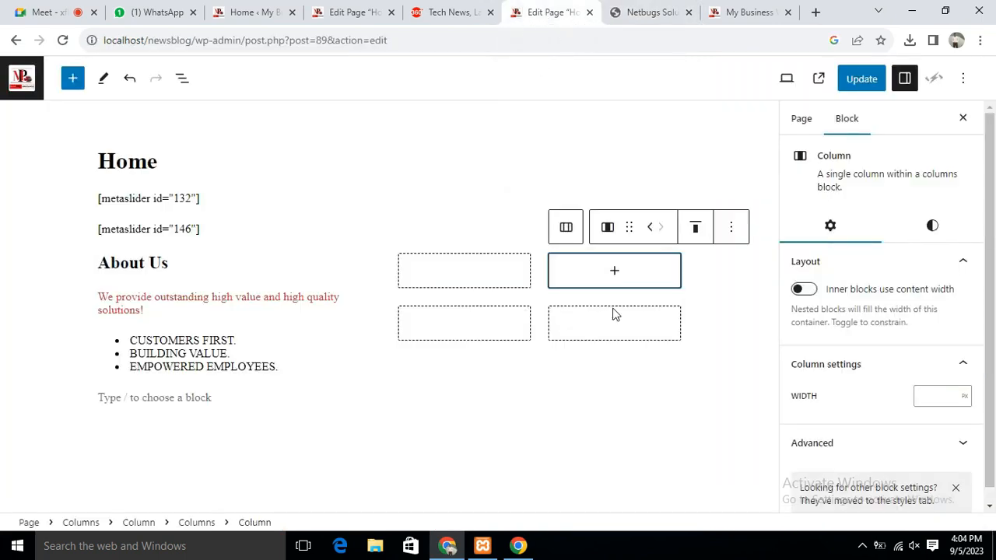
pyautogui.click(473, 277)
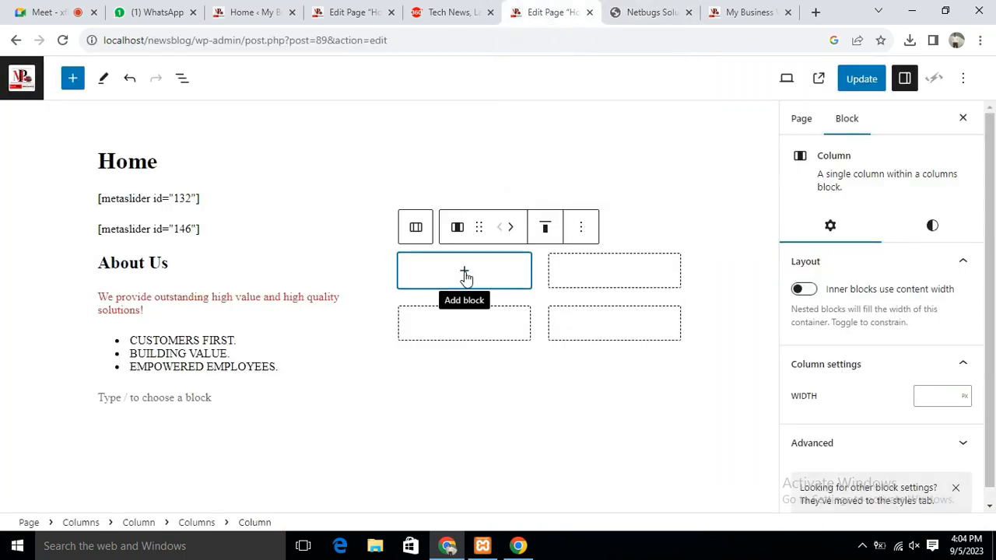
# Insert a Heading block reading 'Awesome Design' in the top-left grid cell
pyautogui.click(465, 274)
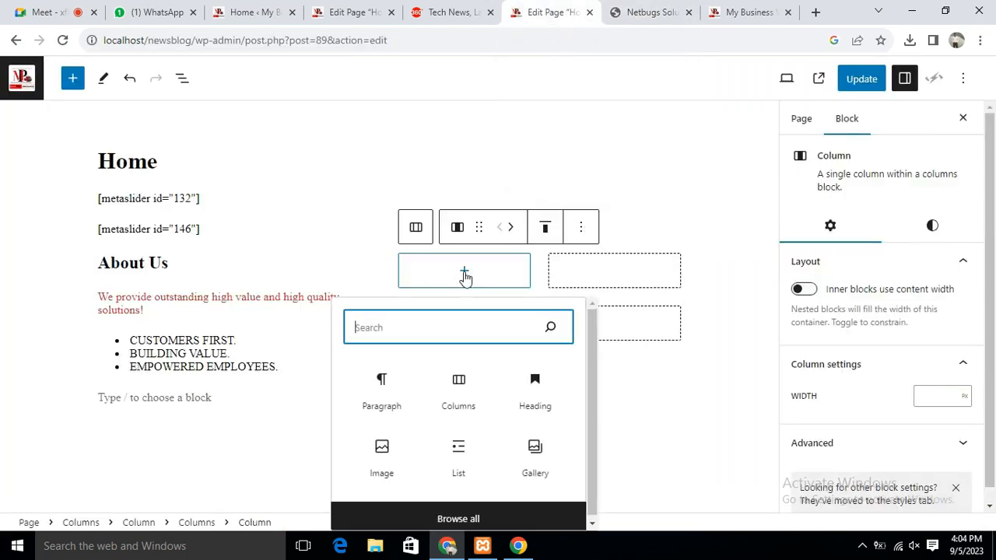
pyautogui.click(529, 381)
pyautogui.click(529, 381)
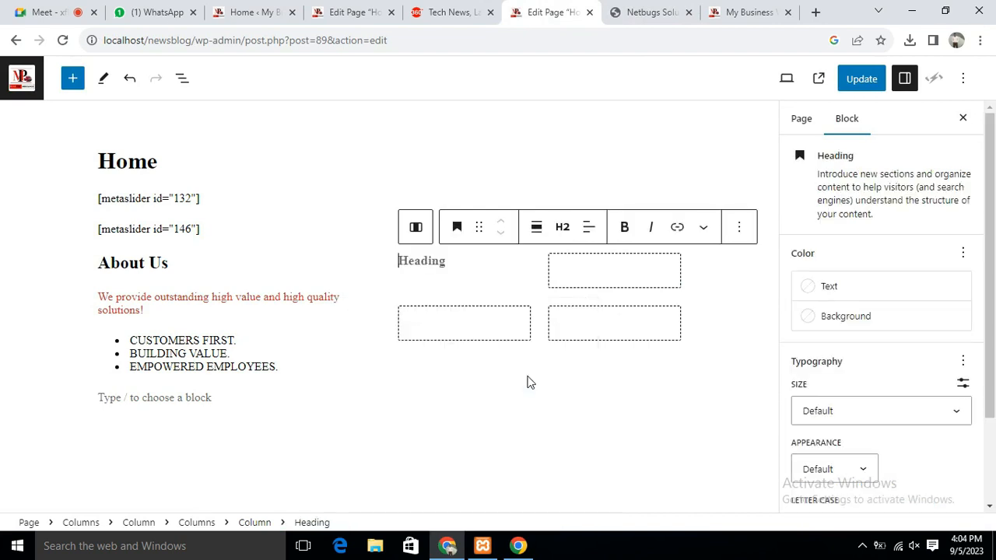
pyautogui.click(654, 14)
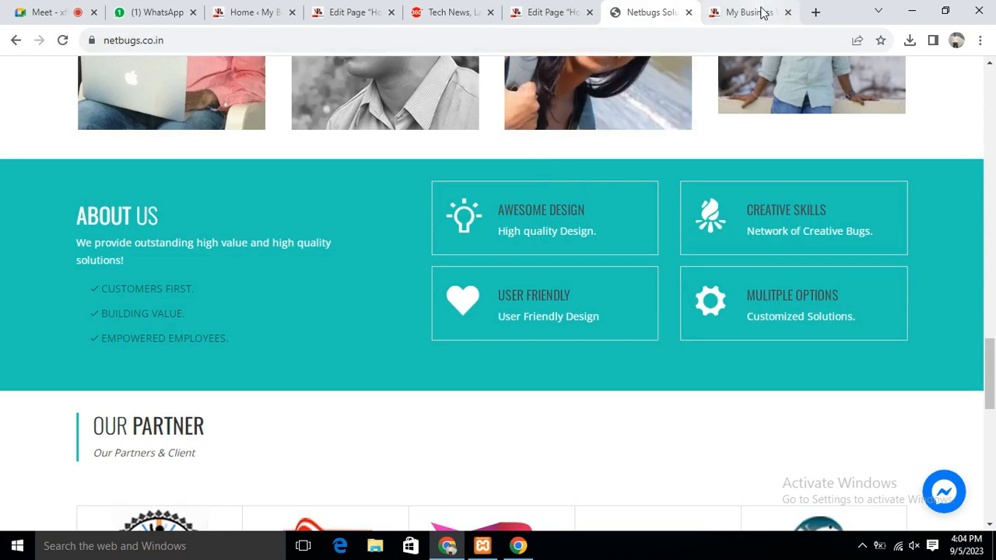
pyautogui.click(544, 13)
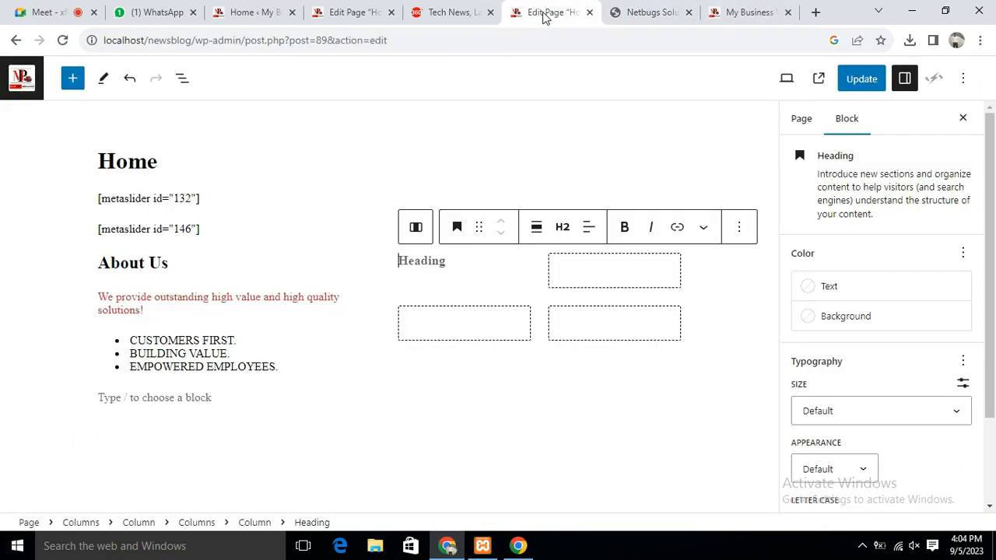
pyautogui.click(455, 260)
pyautogui.write('Awesome Design')
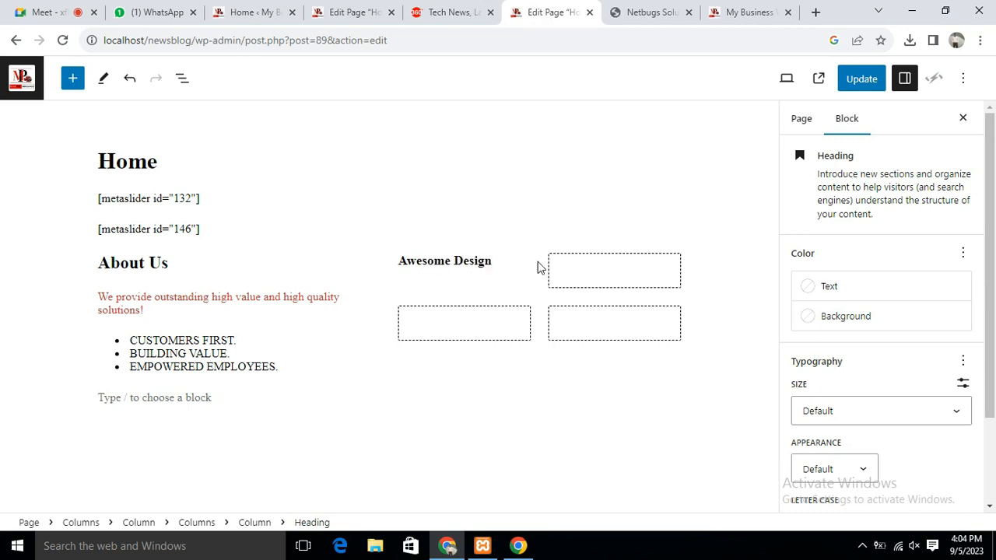
# Add the paragraph 'High Quality Design' beneath the Awesome Design heading
pyautogui.click(569, 272)
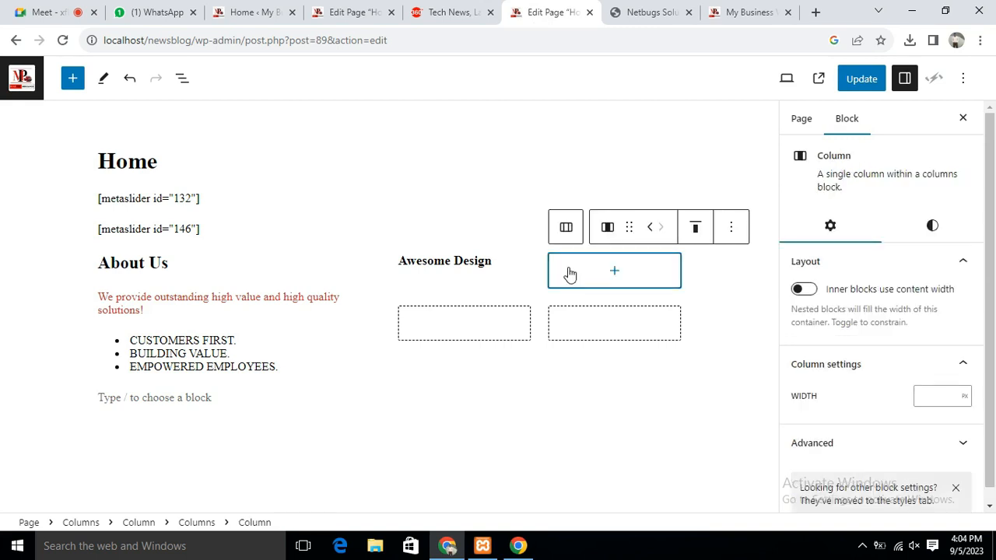
pyautogui.click(458, 282)
pyautogui.click(500, 264)
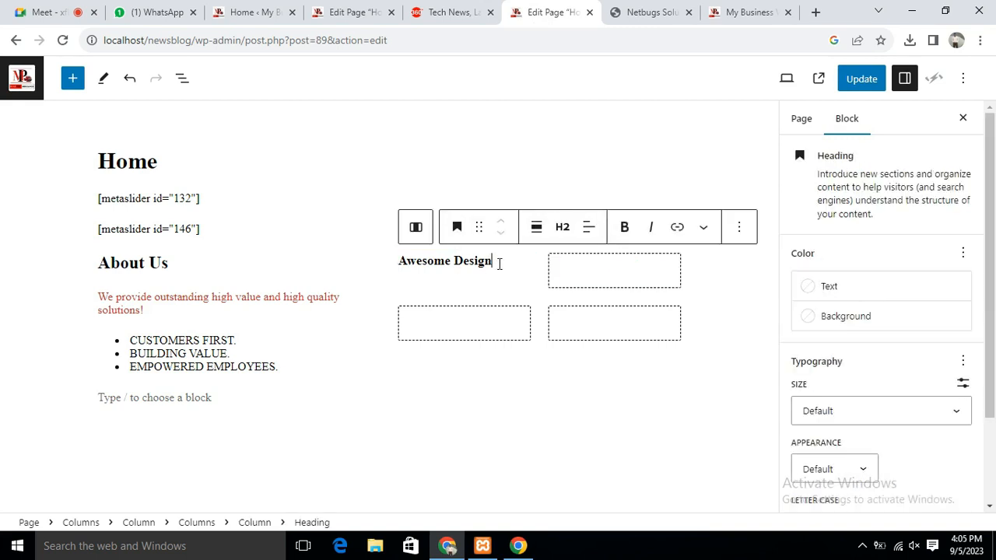
pyautogui.press('Return')
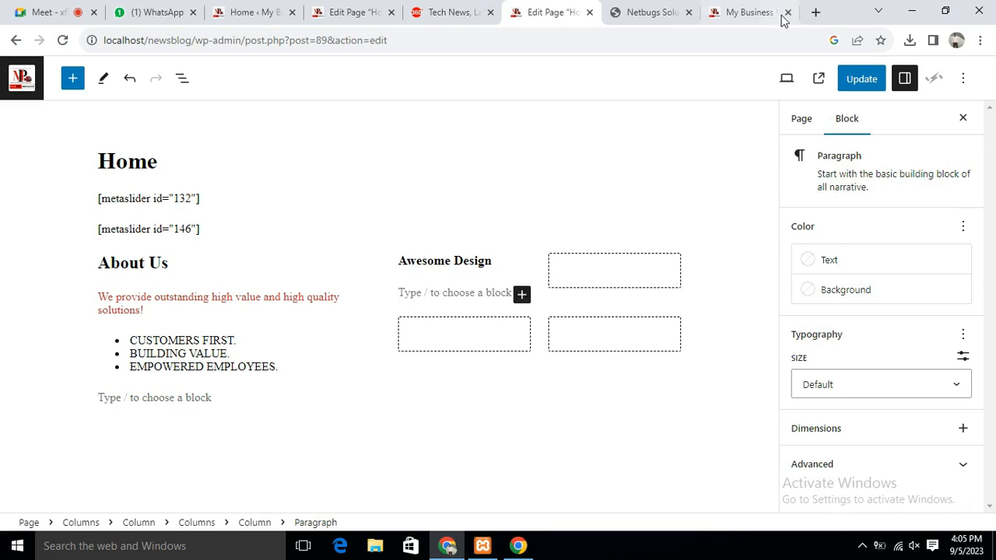
pyautogui.click(642, 13)
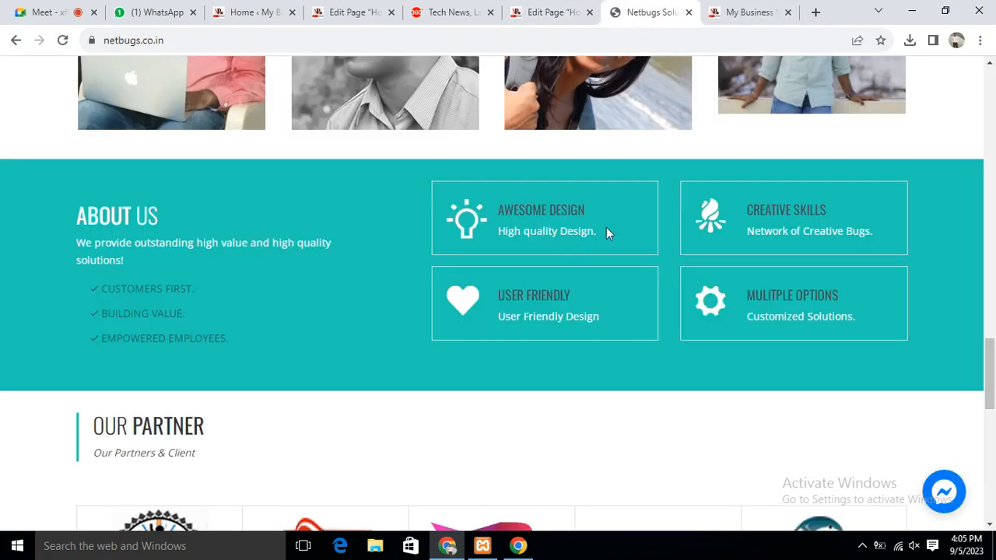
pyautogui.click(552, 12)
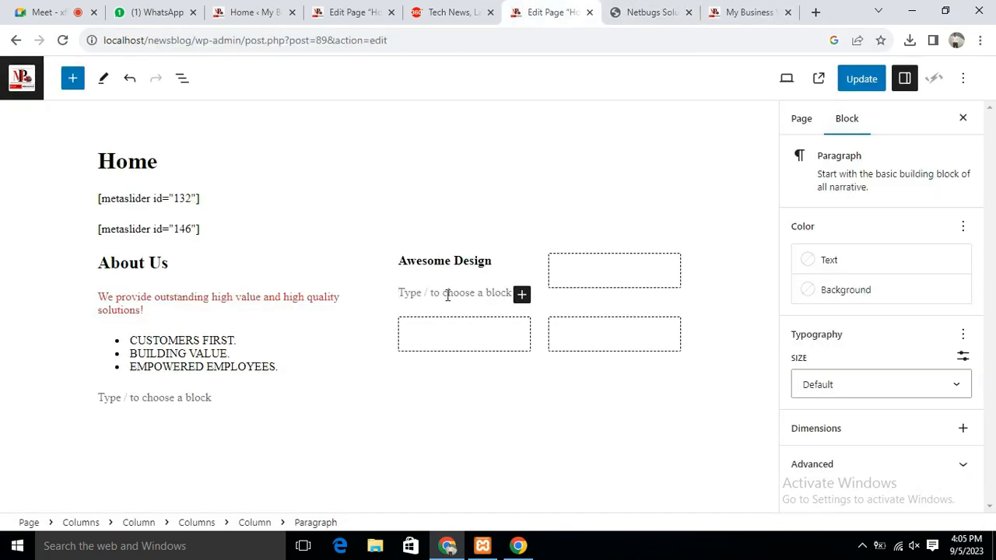
pyautogui.write('High Quality Design')
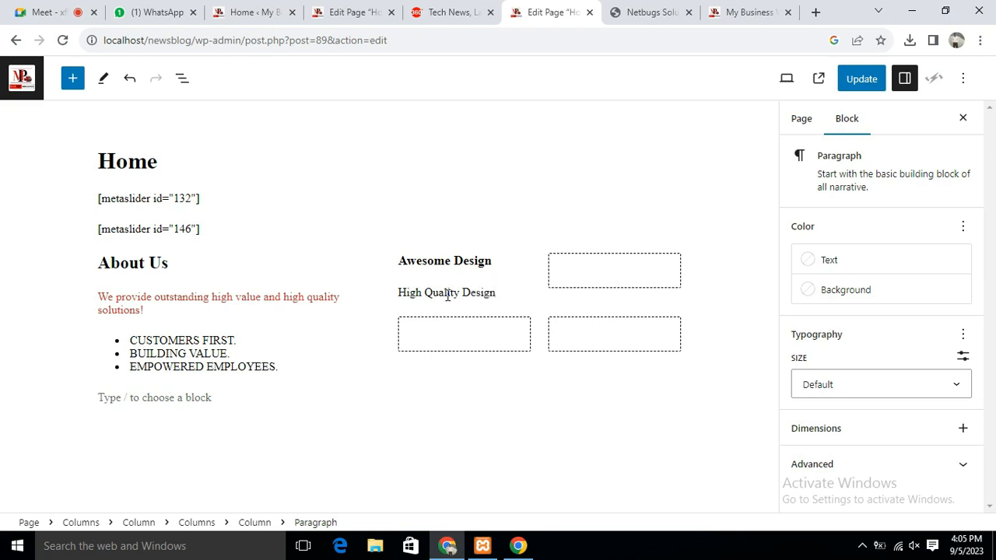
# Insert a 'Creative Skills' heading into the top-right grid cell
pyautogui.click(604, 285)
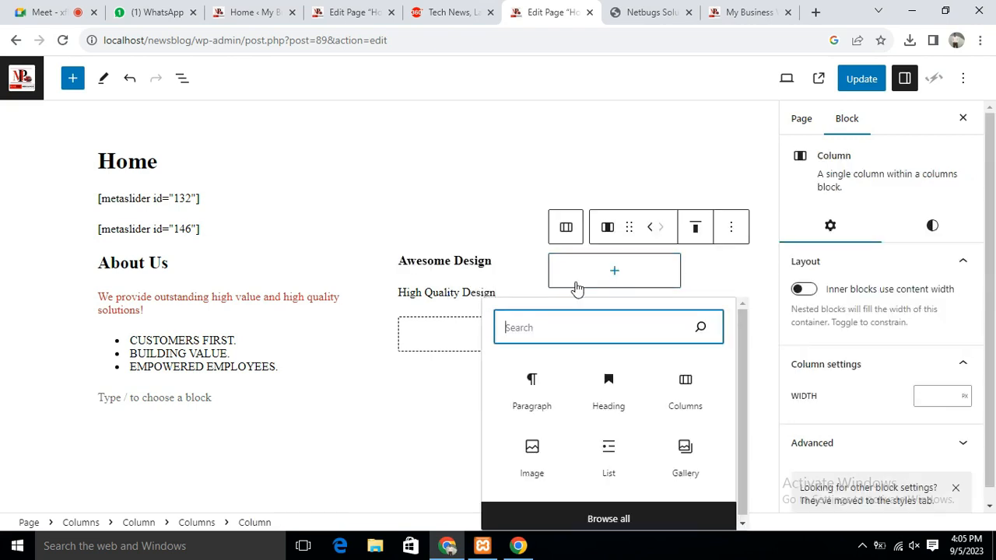
pyautogui.click(614, 272)
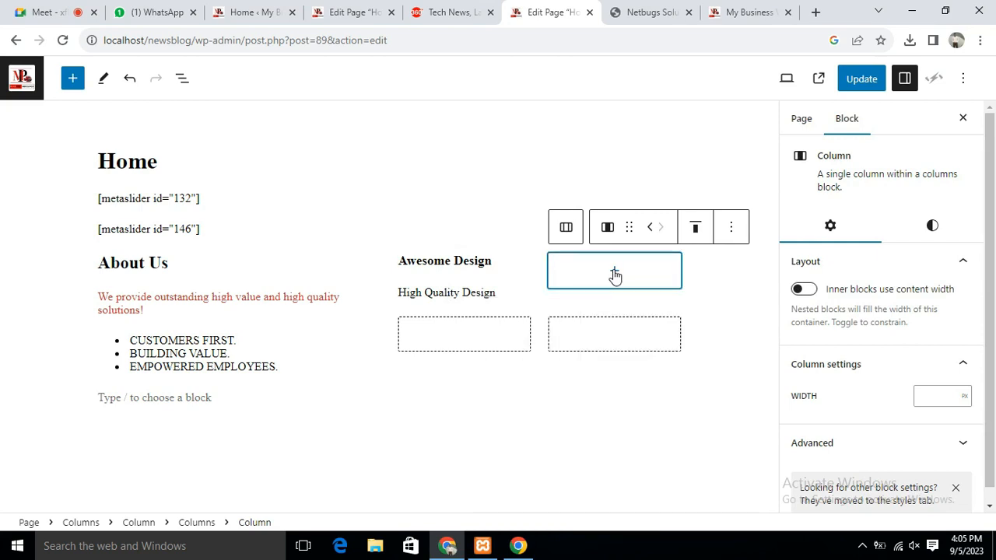
pyautogui.click(615, 272)
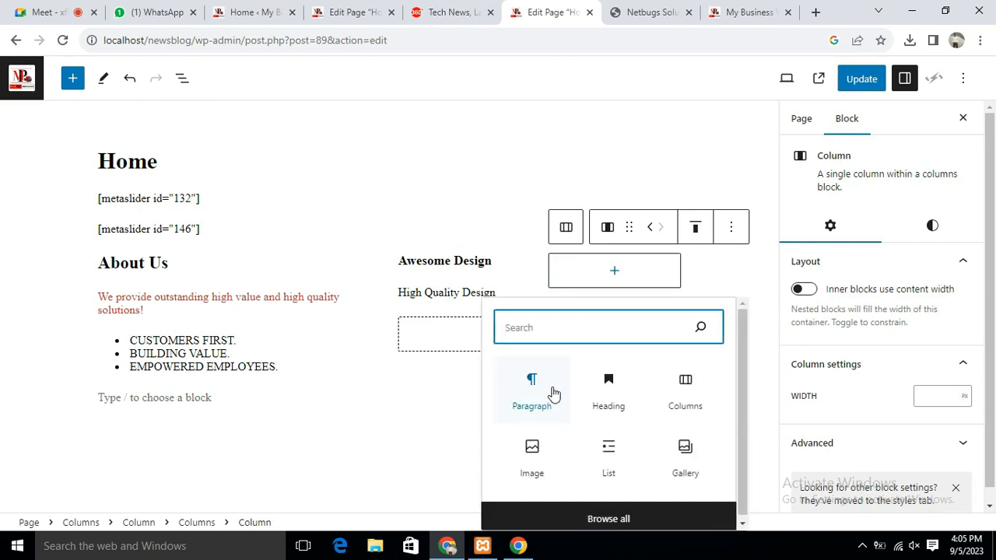
pyautogui.click(608, 396)
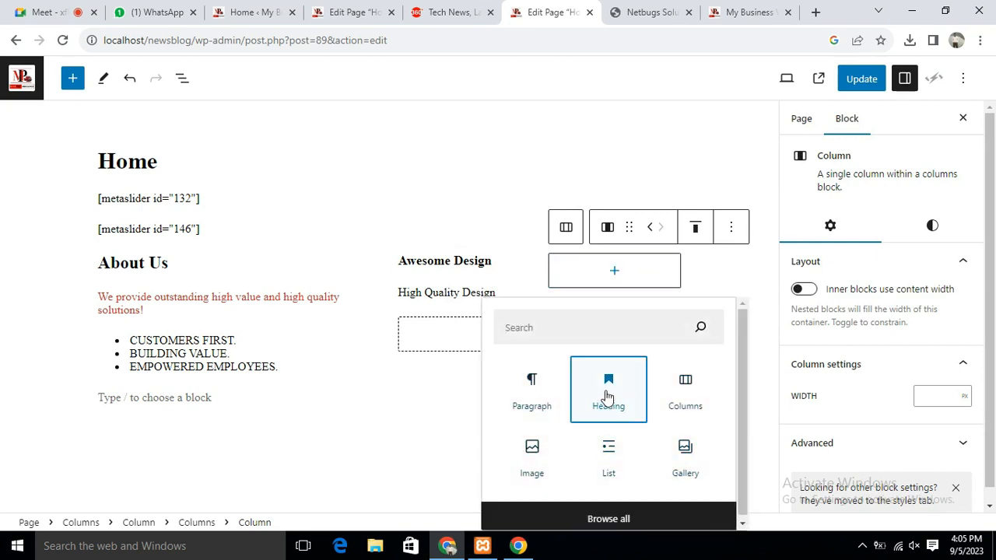
pyautogui.click(608, 397)
pyautogui.click(634, 14)
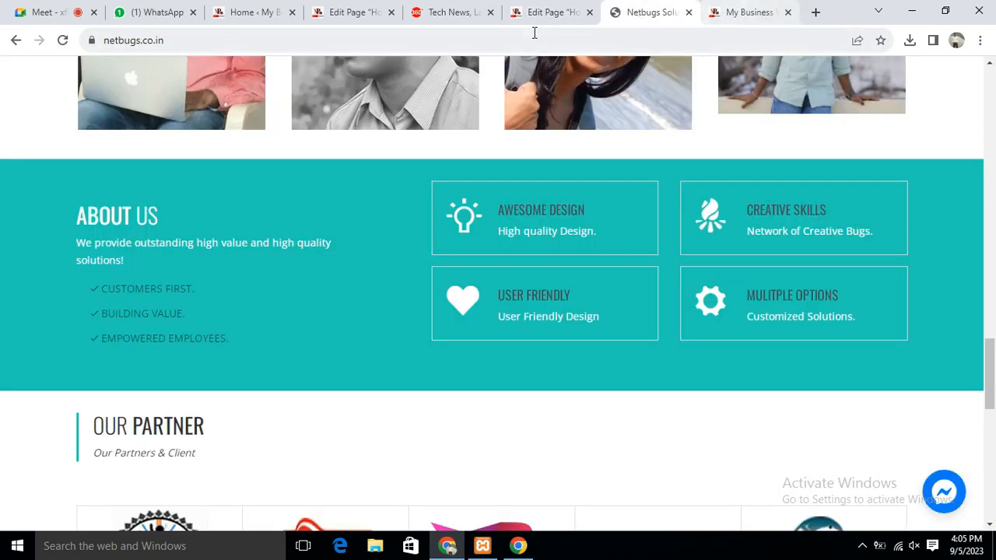
pyautogui.click(550, 12)
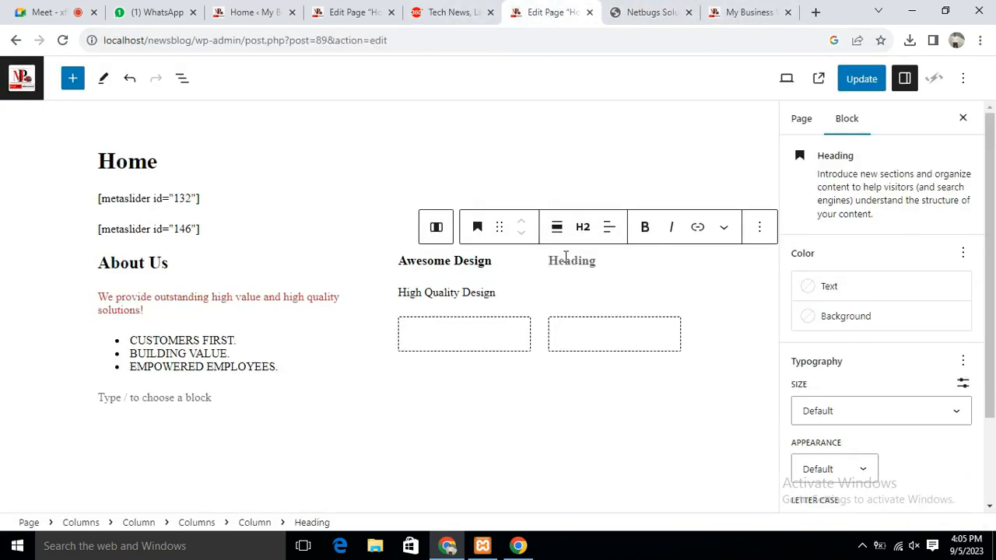
pyautogui.write('Creative Skills')
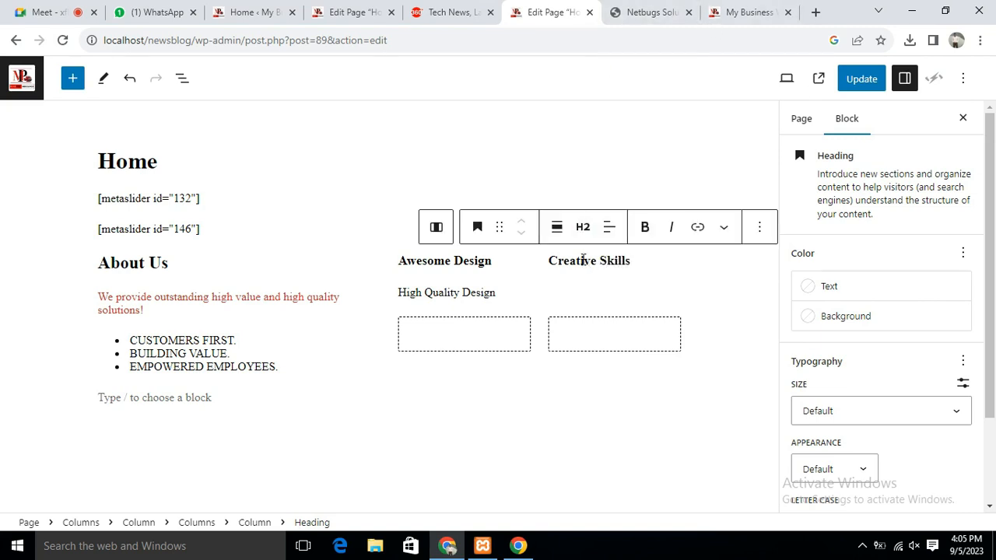
# Paste 'Network of Creative Bugs.' from the reference site as a paragraph under Creative Skills
pyautogui.press('Return')
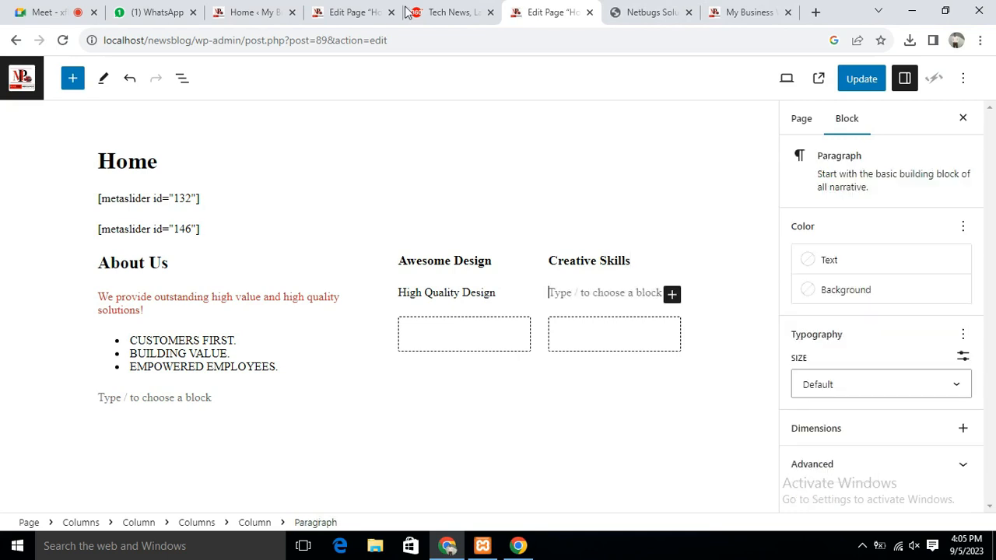
pyautogui.click(631, 12)
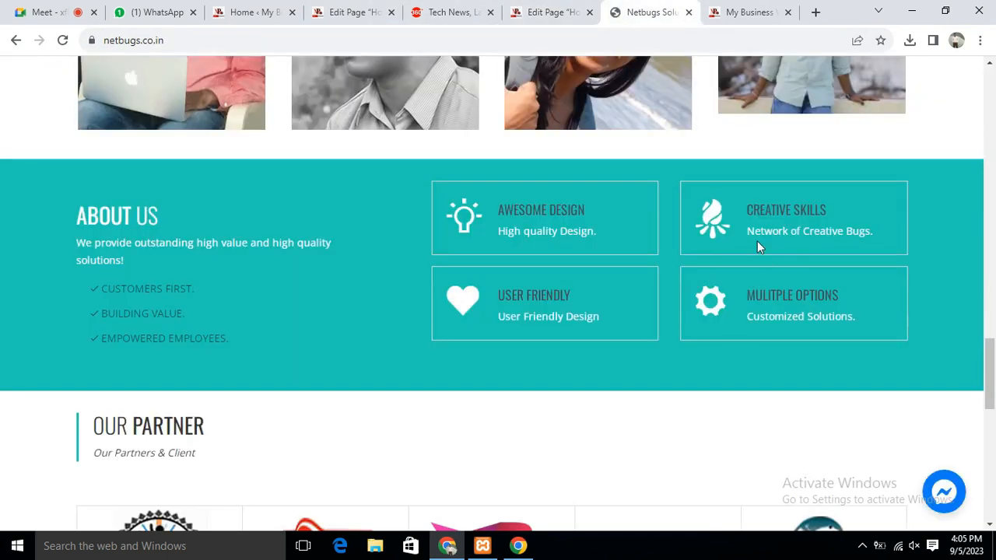
pyautogui.moveTo(747, 235); pyautogui.dragTo(892, 234)
pyautogui.hotkey('ctrl', 'c')
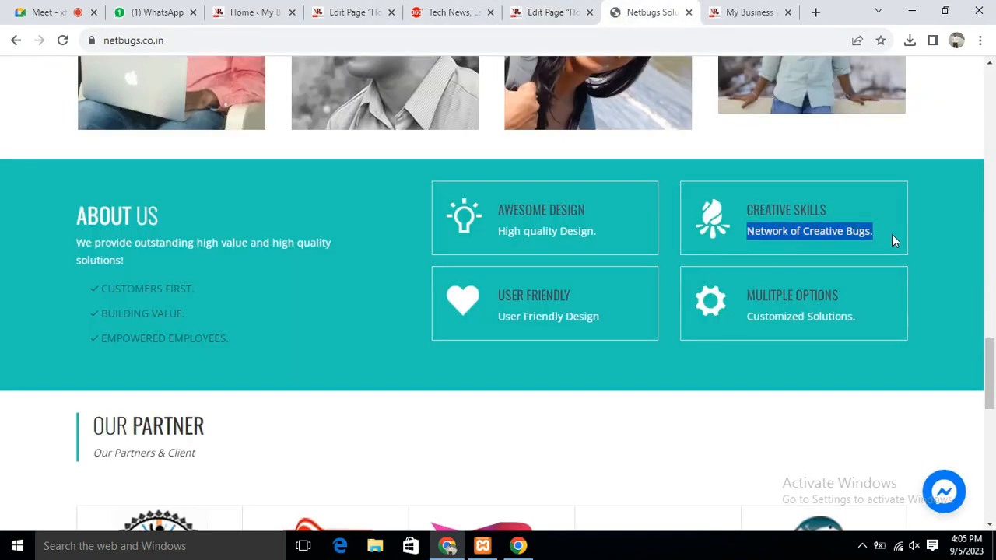
pyautogui.click(544, 11)
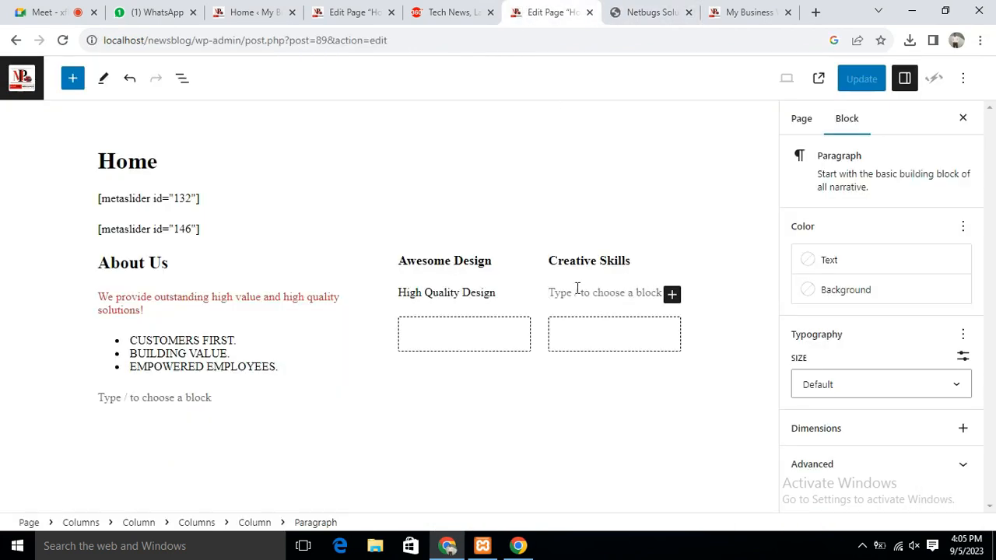
pyautogui.hotkey('ctrl', 'v')
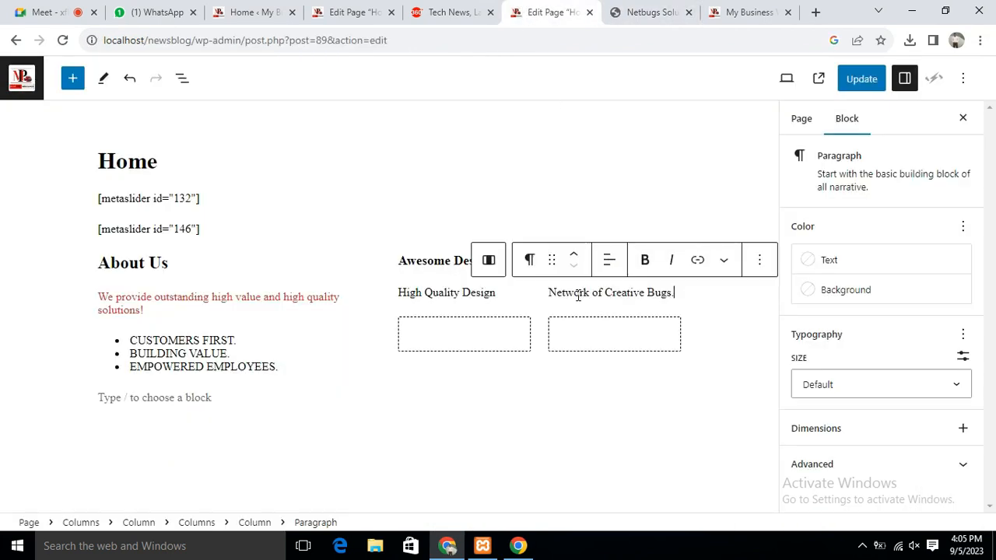
# Insert a 'User Friendly' heading into the lower-left grid cell
pyautogui.click(470, 342)
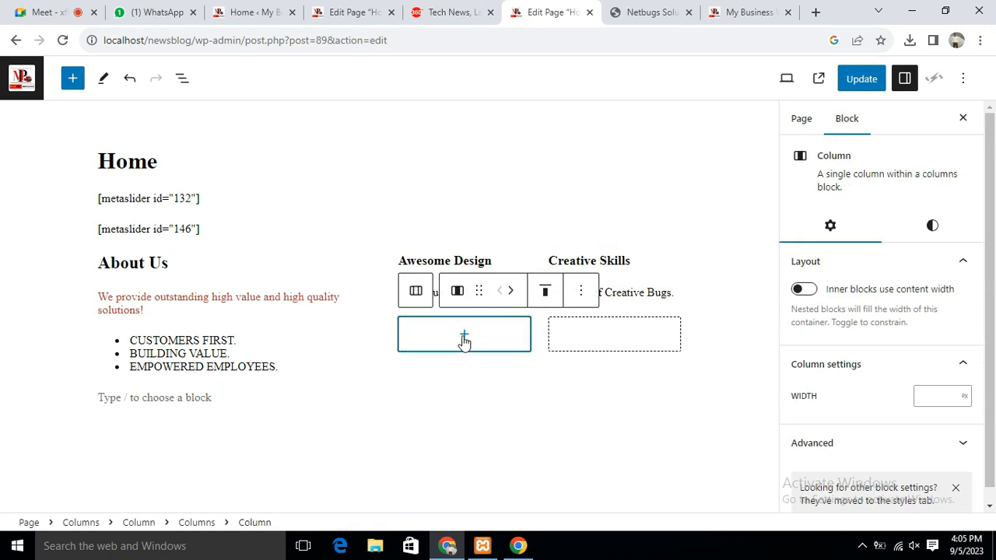
pyautogui.click(465, 336)
pyautogui.click(459, 455)
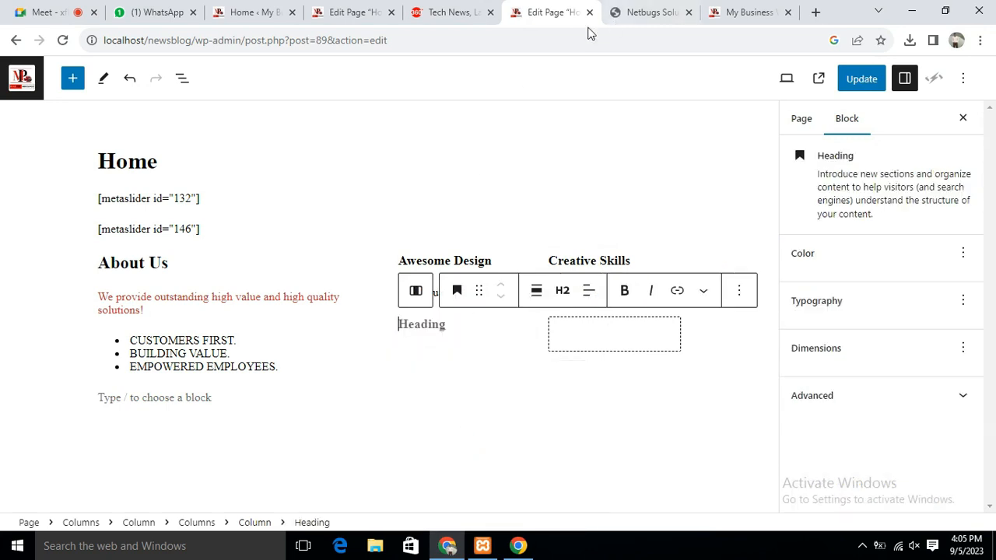
pyautogui.click(652, 11)
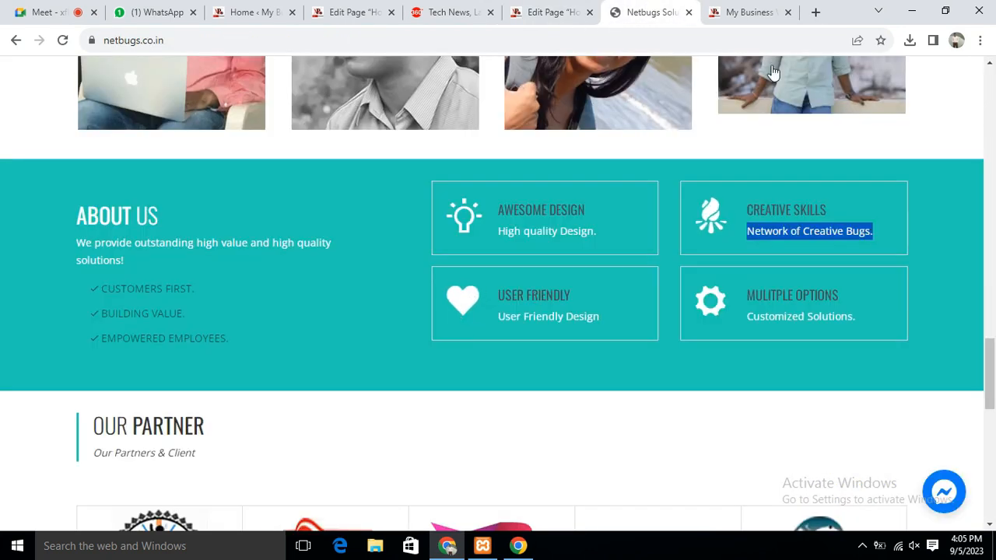
pyautogui.click(542, 10)
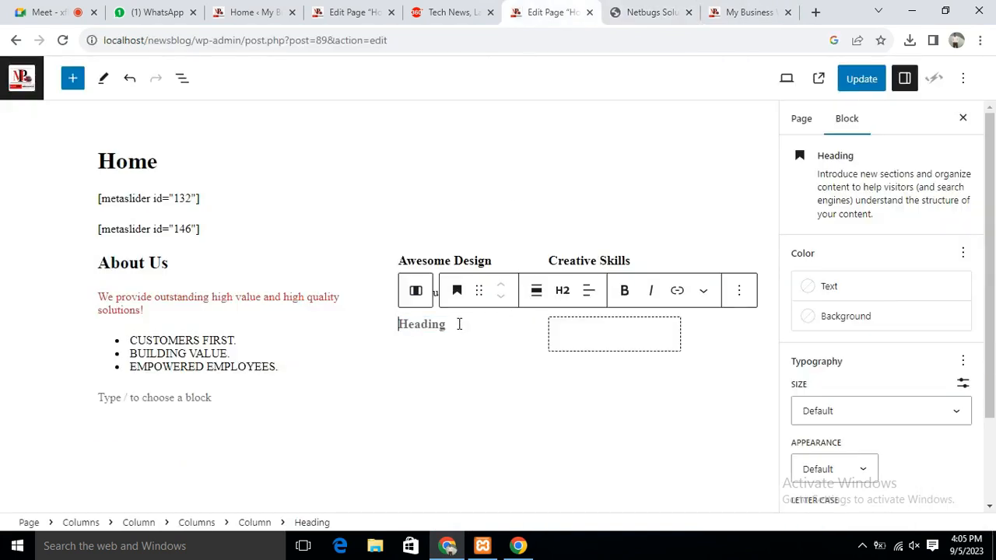
pyautogui.write('User Friendly')
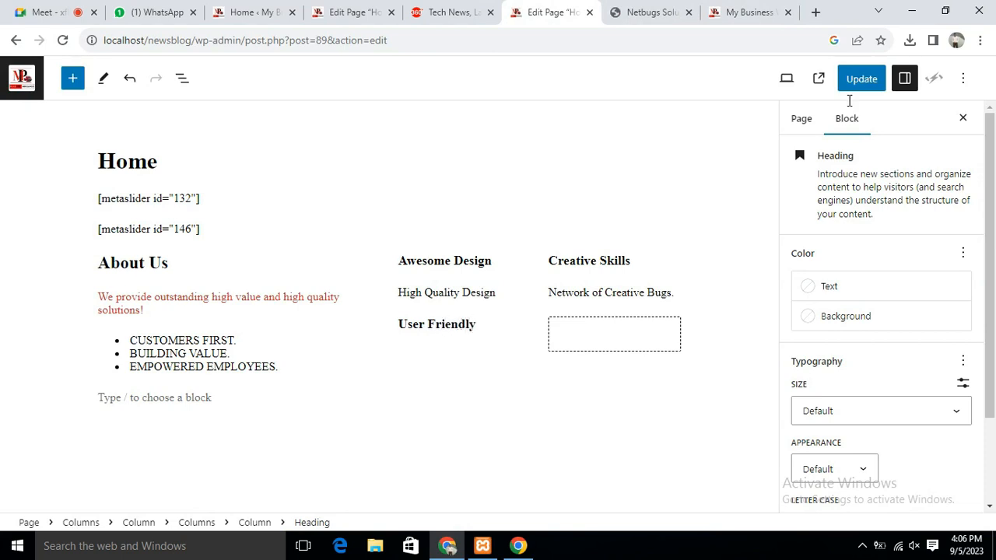
# Paste 'User Friendly Design' from the reference site as the paragraph under User Friendly
pyautogui.click(631, 11)
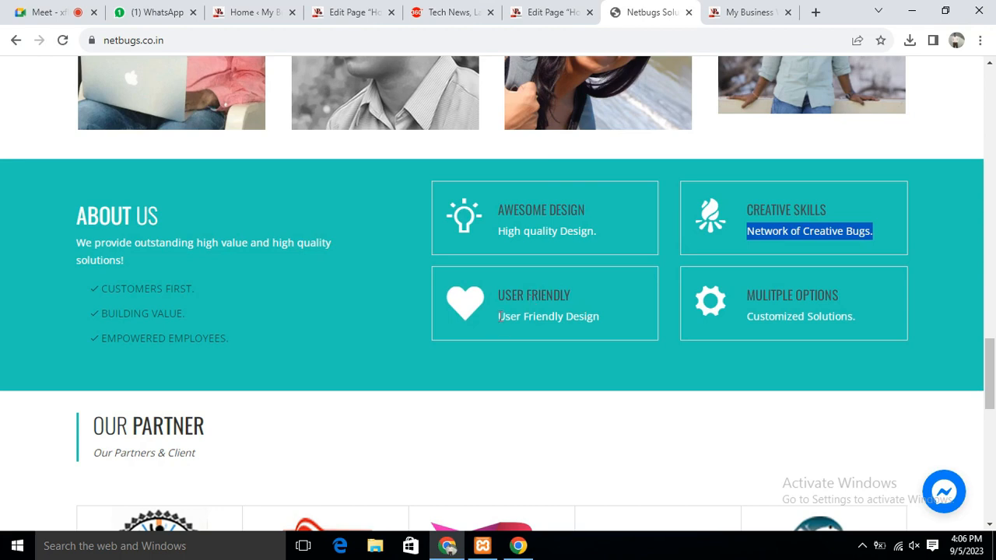
pyautogui.moveTo(499, 316); pyautogui.dragTo(634, 315)
pyautogui.hotkey('ctrl', 'c')
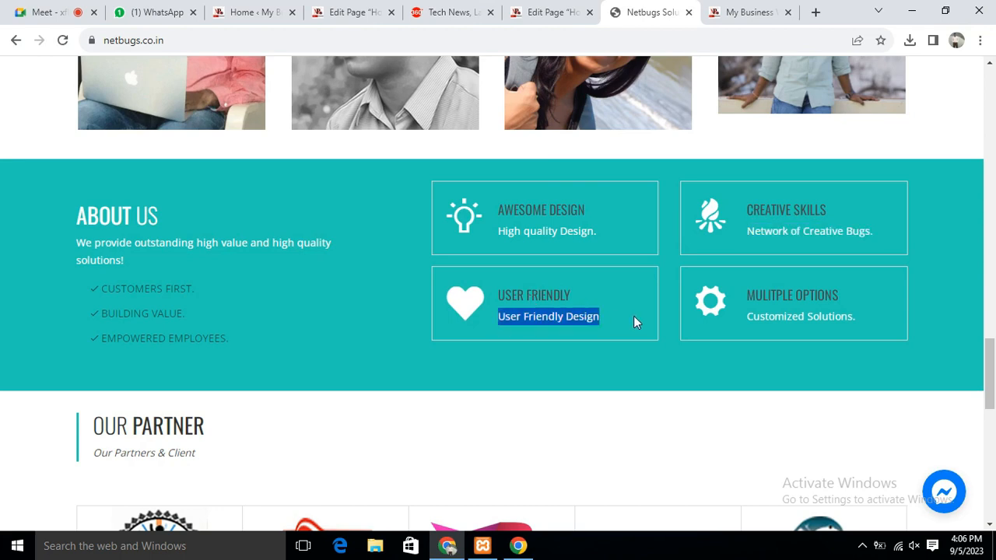
pyautogui.click(549, 11)
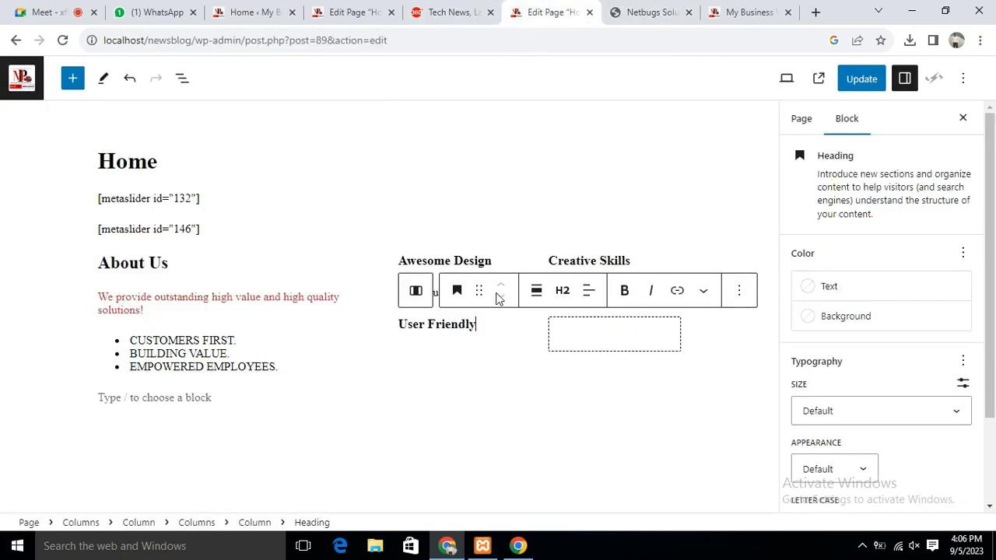
pyautogui.click(446, 347)
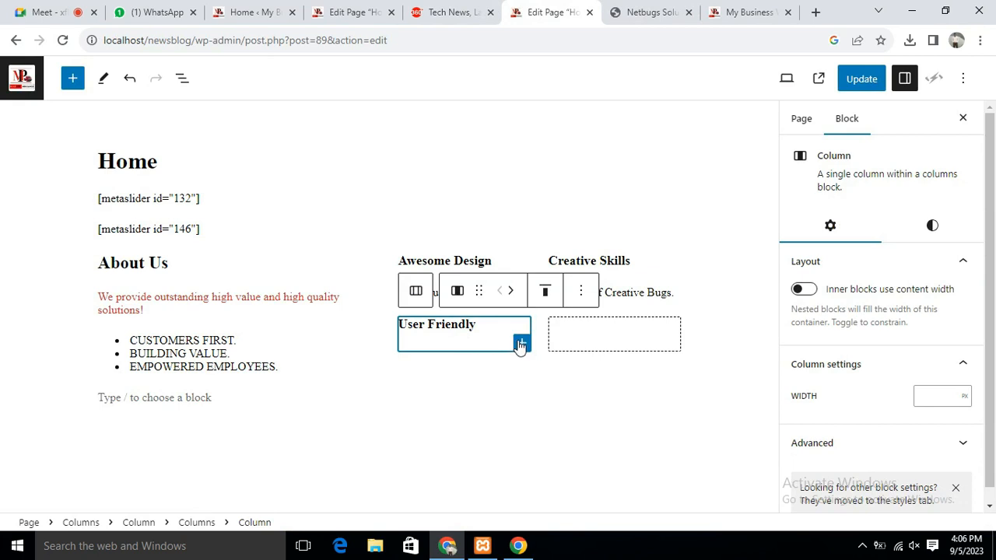
pyautogui.click(477, 325)
pyautogui.press('Return')
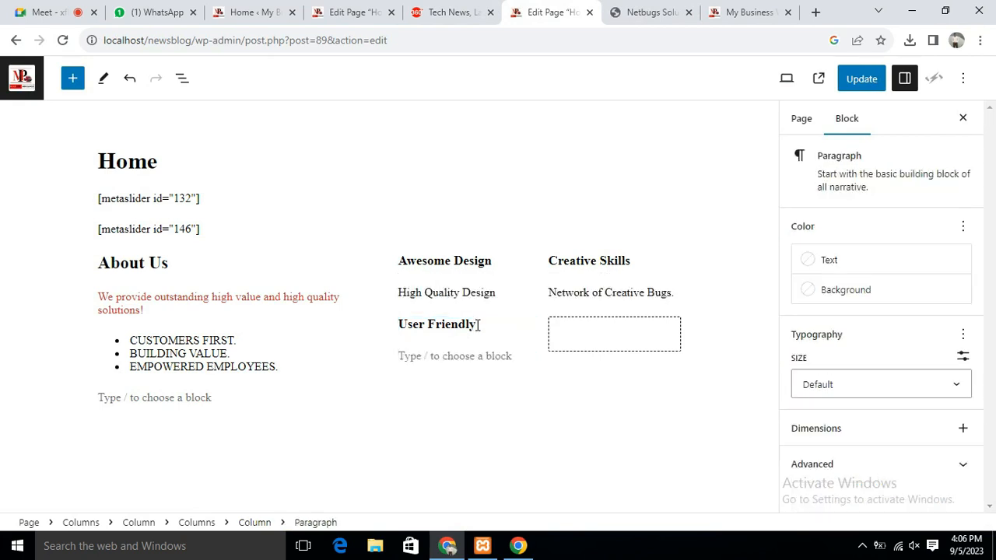
pyautogui.hotkey('ctrl', 'v')
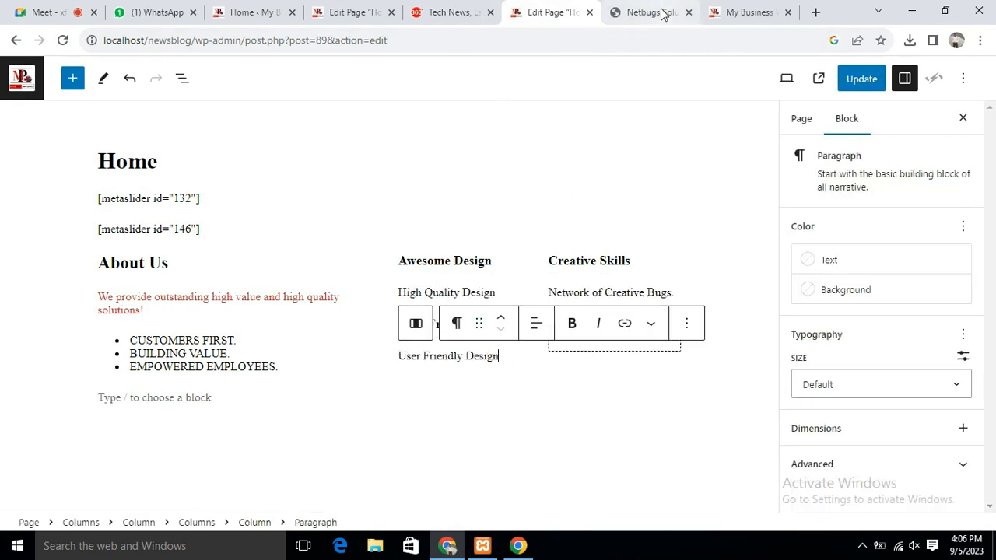
# Paste the copied 'MULITPLE OPTIONS' heading into the lower-right grid cell
pyautogui.click(661, 14)
pyautogui.click(748, 295)
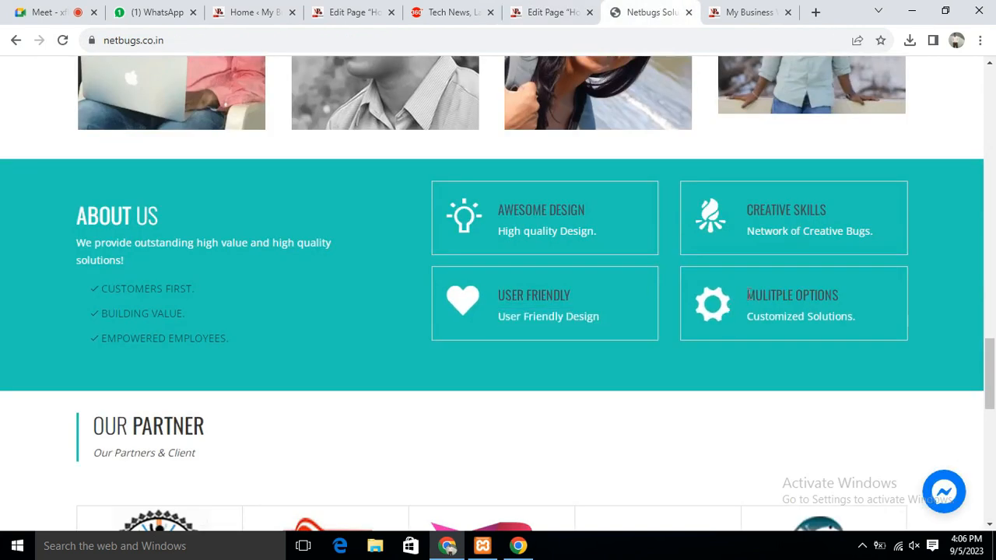
pyautogui.moveTo(748, 294); pyautogui.dragTo(860, 299)
pyautogui.hotkey('ctrl', 'c')
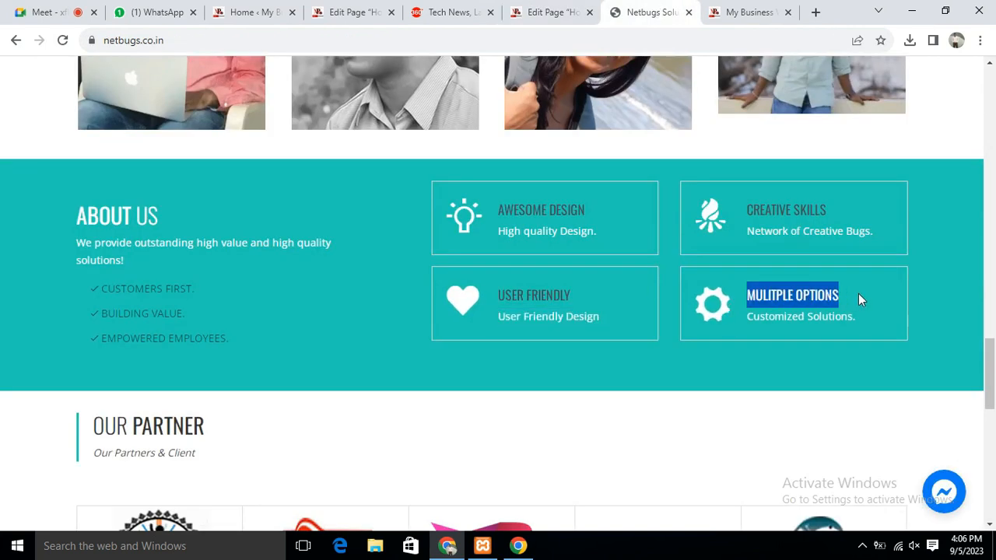
pyautogui.click(527, 14)
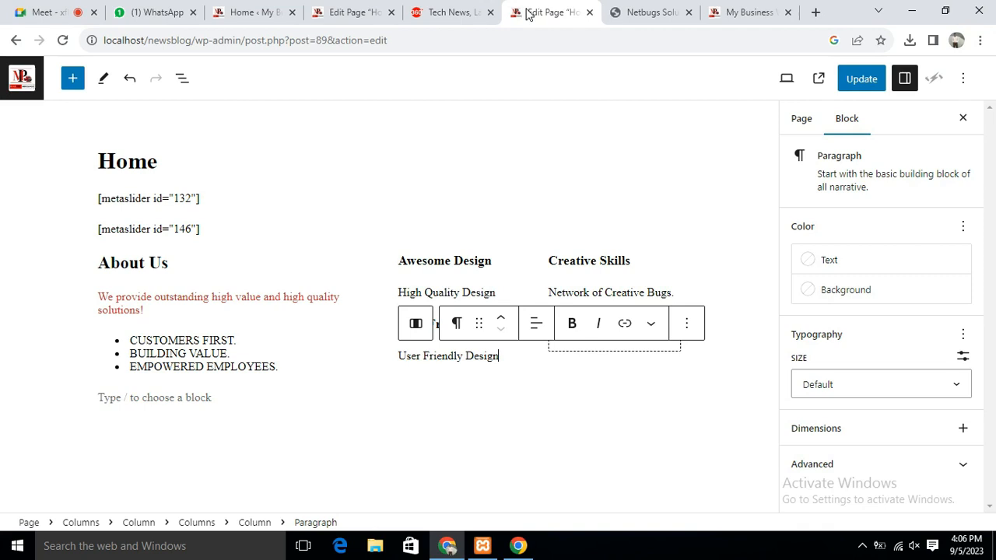
pyautogui.click(589, 349)
pyautogui.click(616, 336)
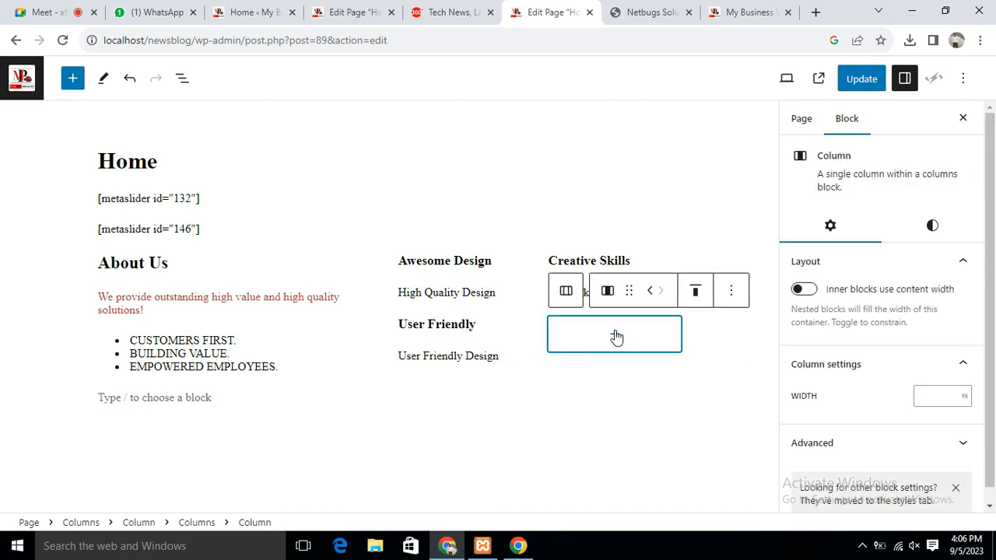
pyautogui.click(614, 336)
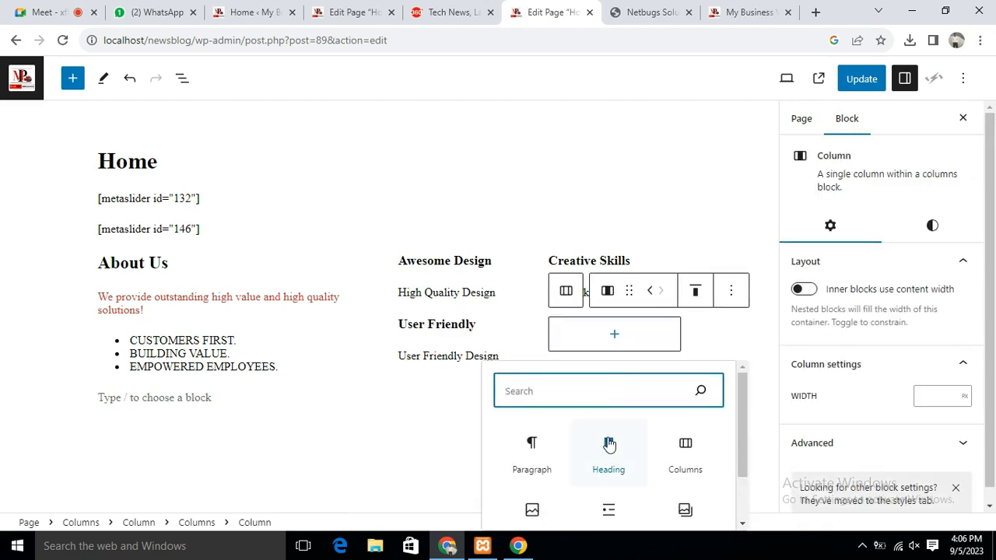
pyautogui.click(606, 443)
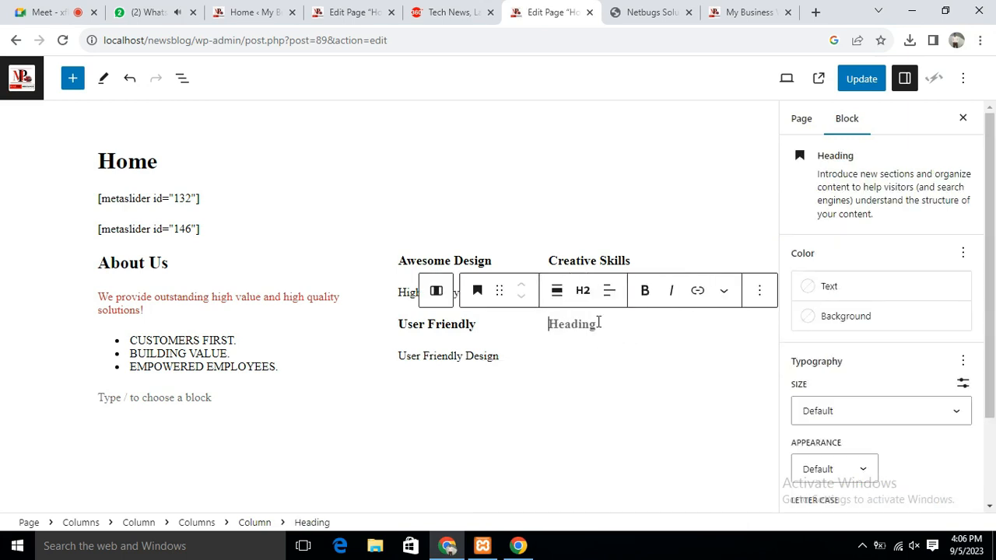
pyautogui.hotkey('ctrl', 'v')
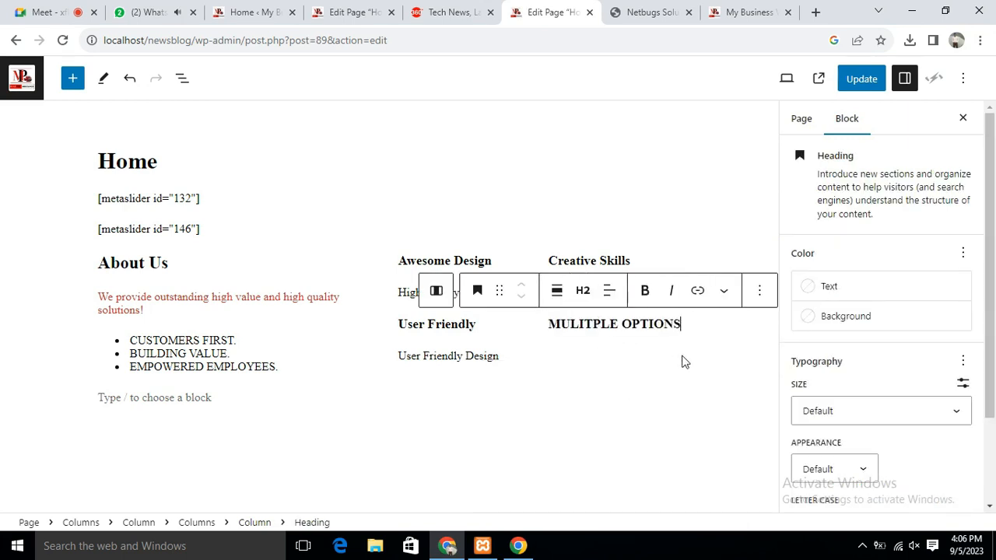
# Paste 'Customized Solutions.' as the paragraph under MULITPLE OPTIONS
pyautogui.press('Return')
pyautogui.click(651, 11)
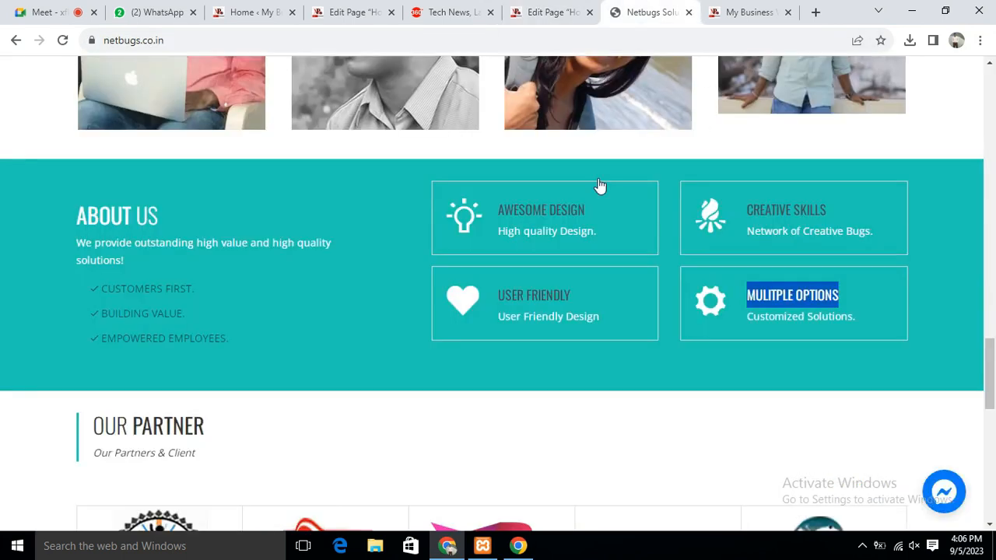
pyautogui.moveTo(748, 318); pyautogui.dragTo(862, 319)
pyautogui.hotkey('ctrl', 'c')
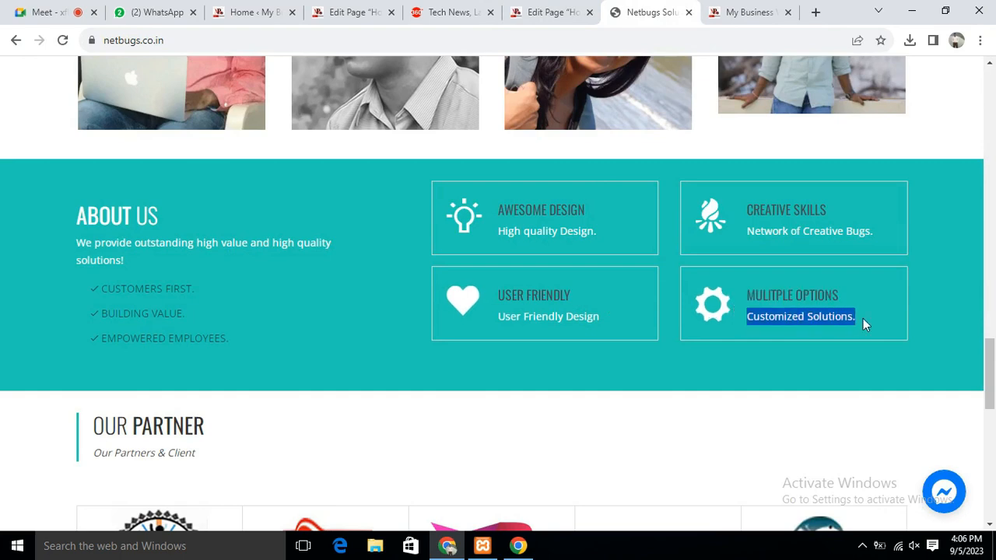
pyautogui.click(552, 12)
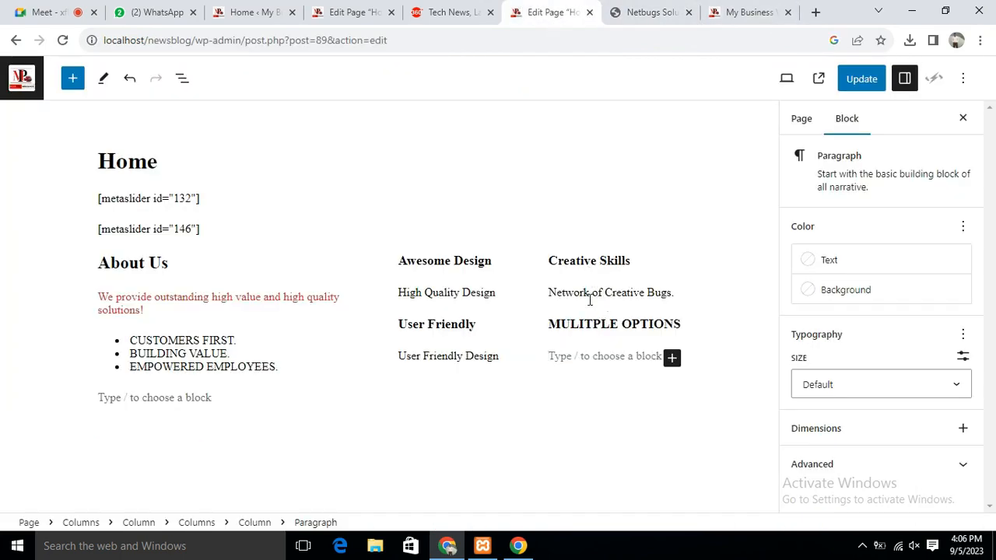
pyautogui.hotkey('ctrl', 'v')
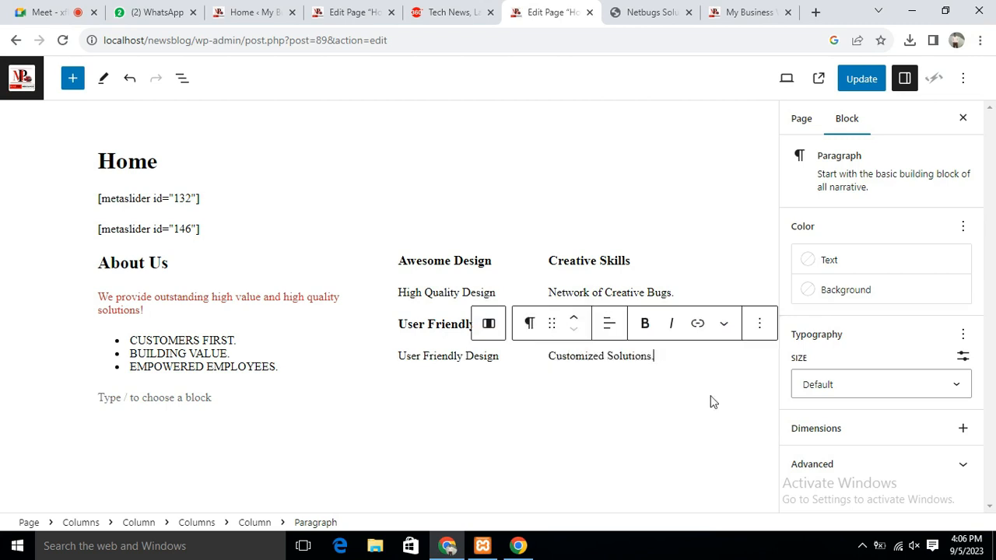
pyautogui.click(661, 406)
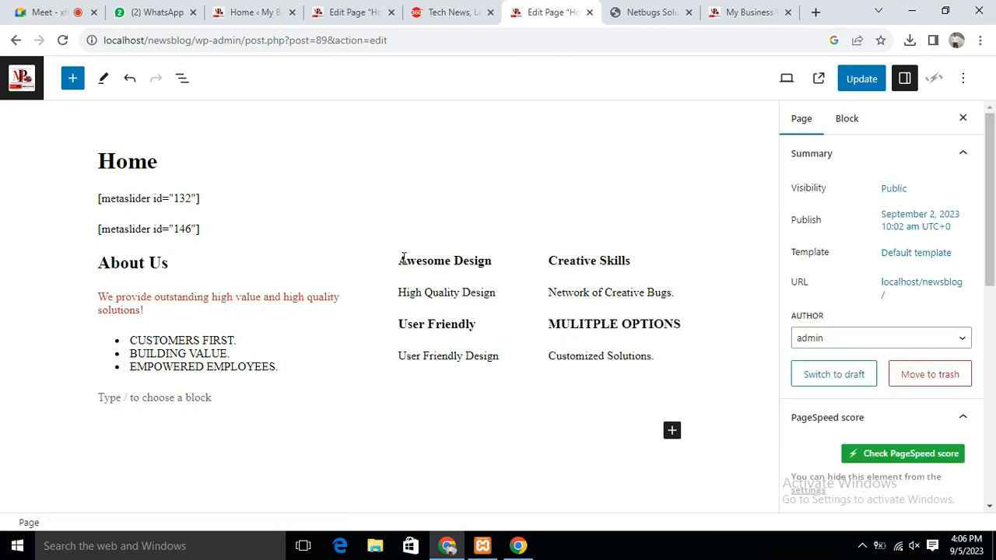
pyautogui.click(404, 286)
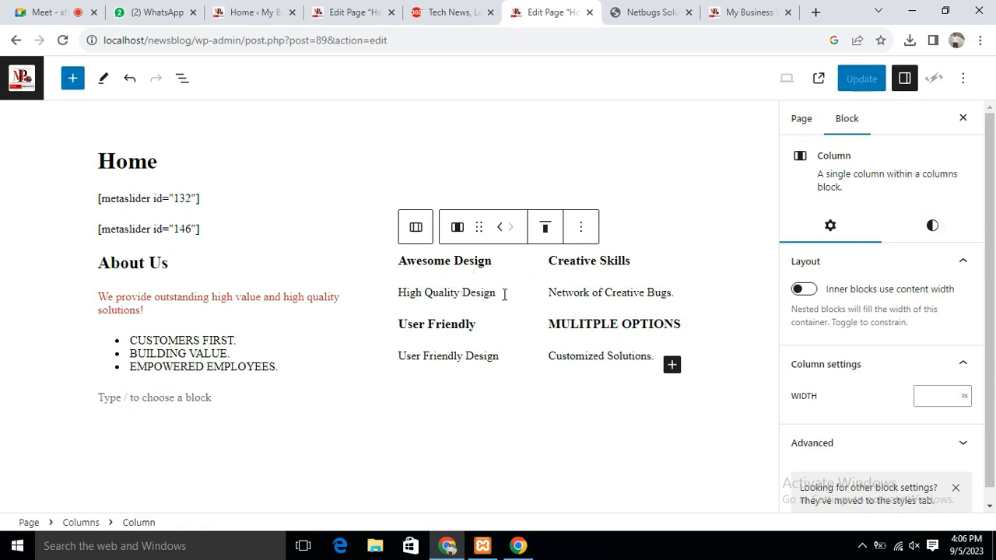
# Add an Image block to the Awesome Design column
pyautogui.click(678, 151)
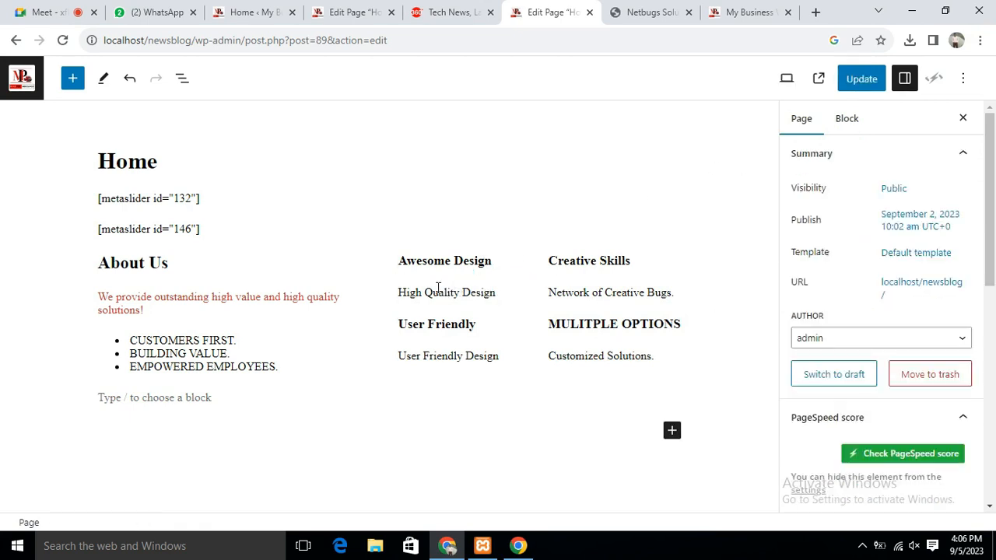
pyautogui.click(514, 277)
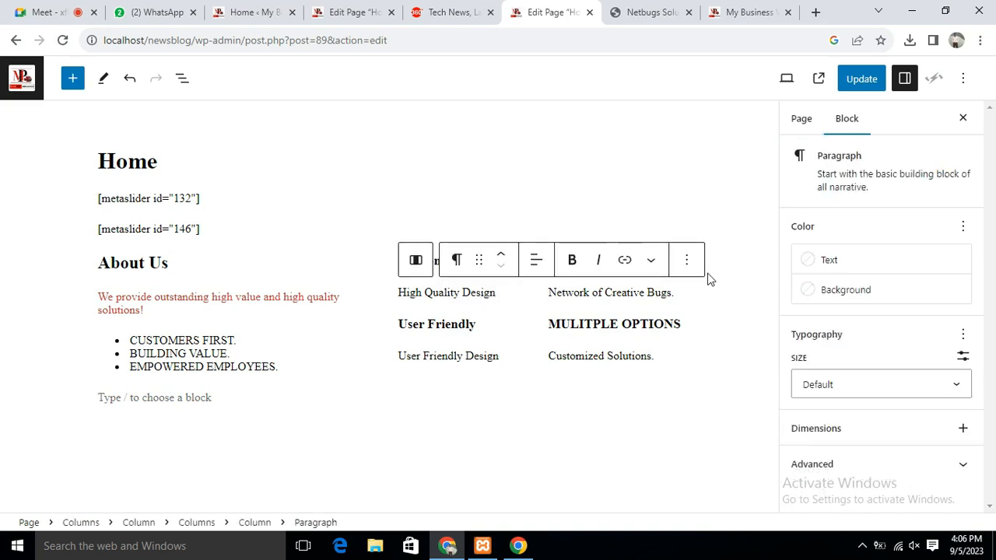
pyautogui.click(686, 261)
pyautogui.click(743, 308)
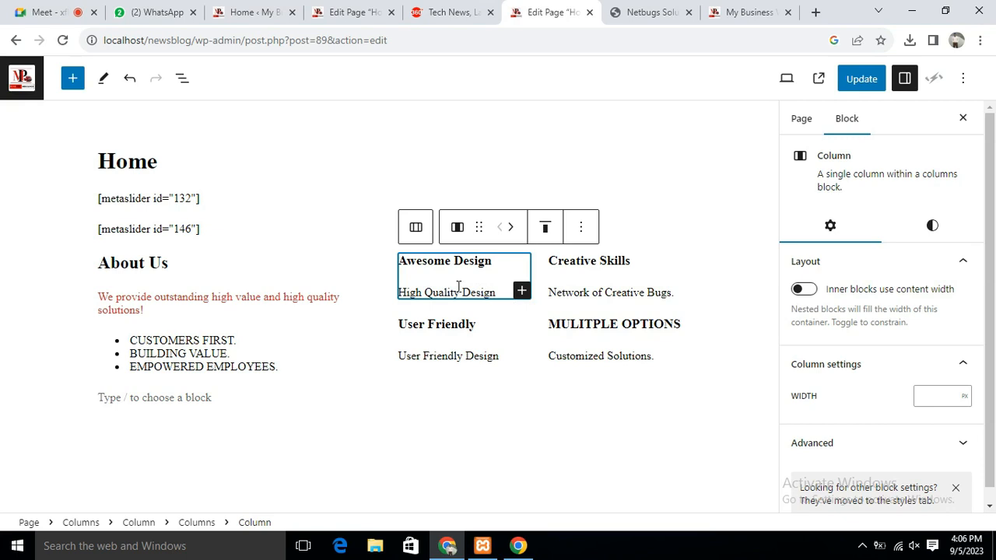
pyautogui.click(521, 291)
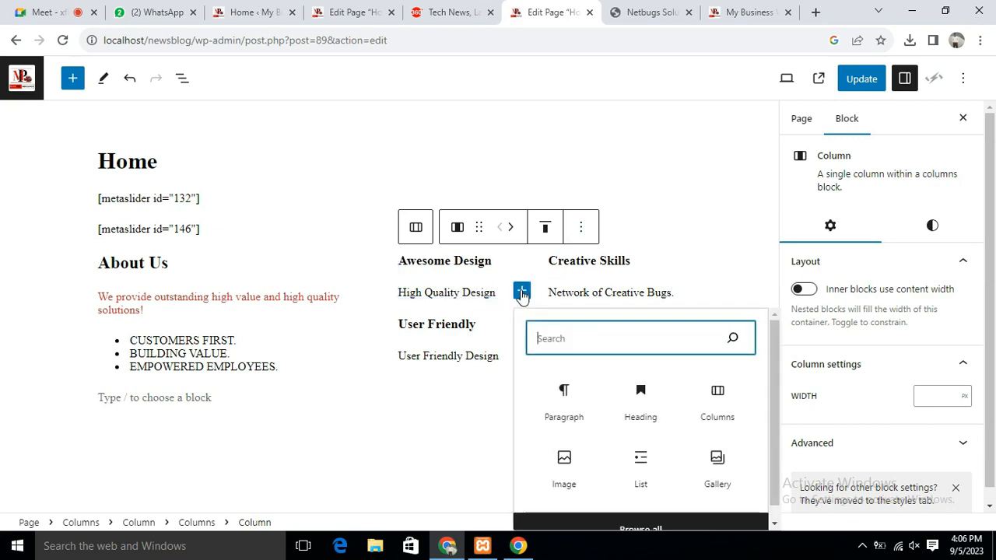
pyautogui.click(558, 460)
# Look through the existing images in the media library, filtered by date
pyautogui.click(428, 363)
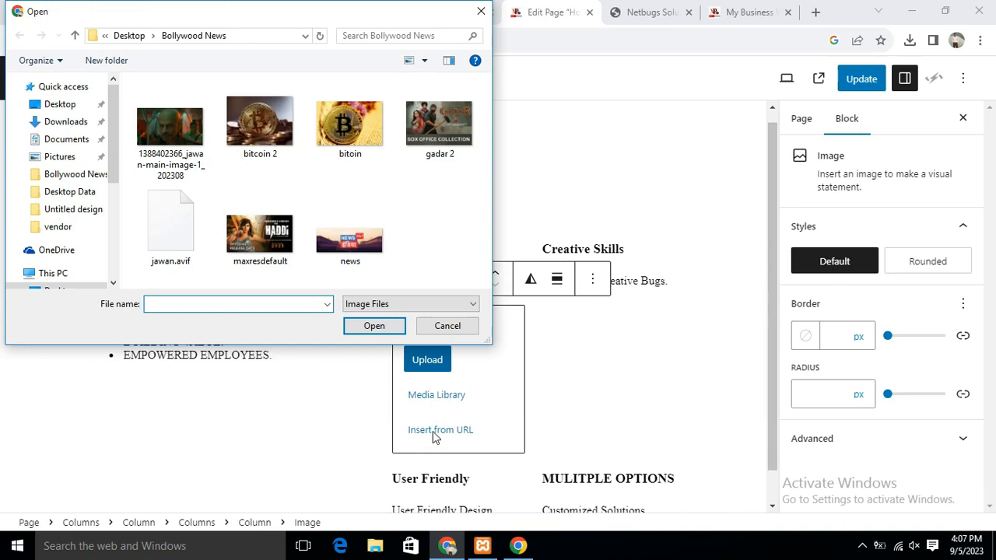
pyautogui.click(451, 327)
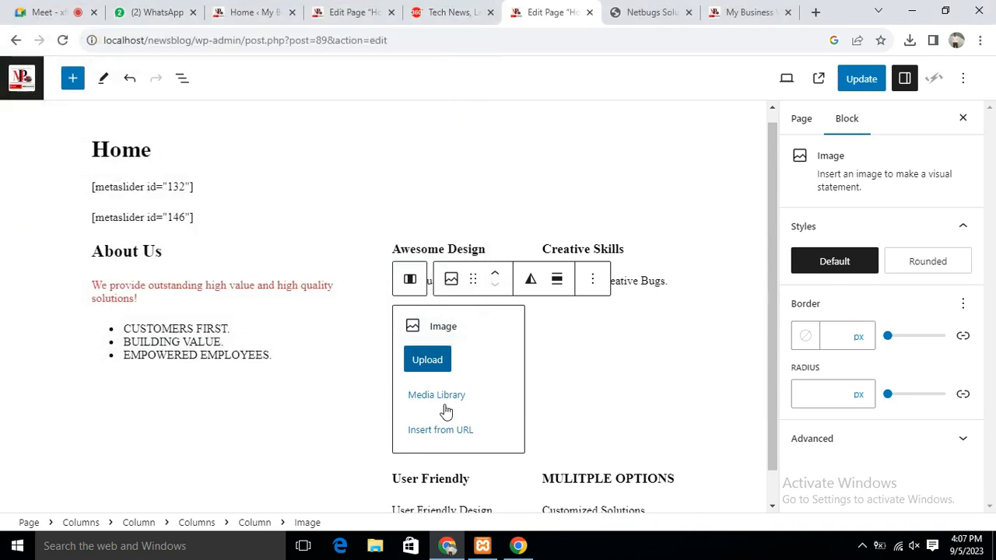
pyautogui.click(442, 395)
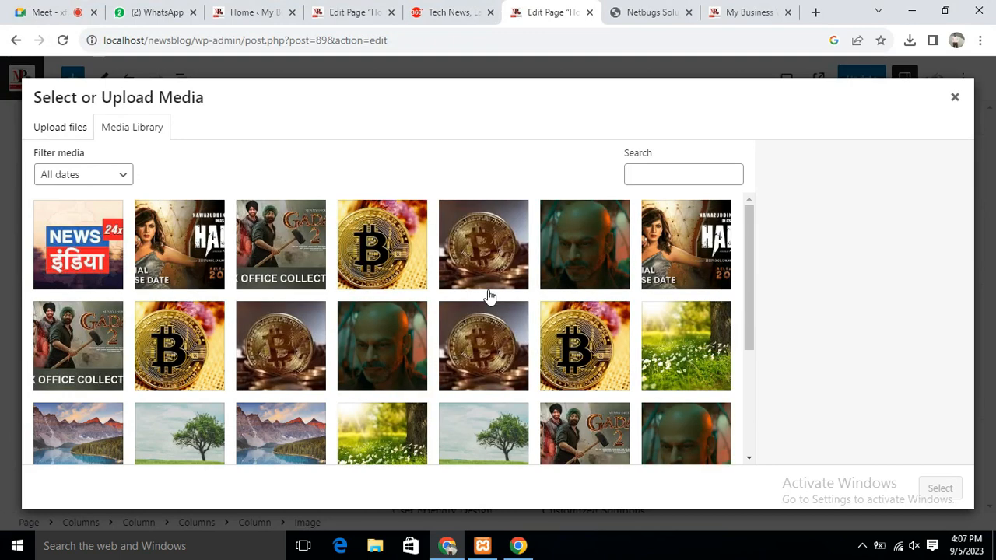
pyautogui.scroll(-3, 488, 296)
pyautogui.scroll(3, 457, 342)
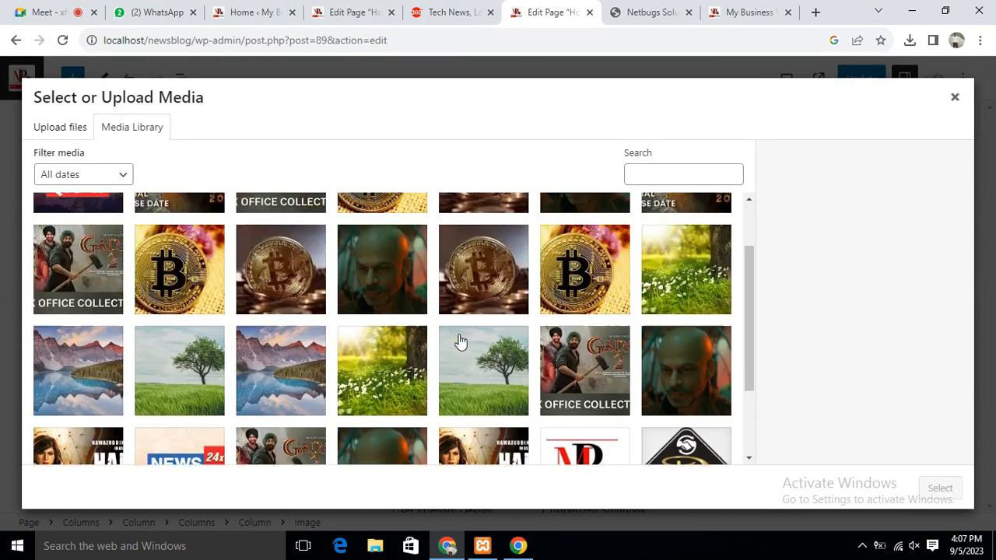
pyautogui.click(121, 176)
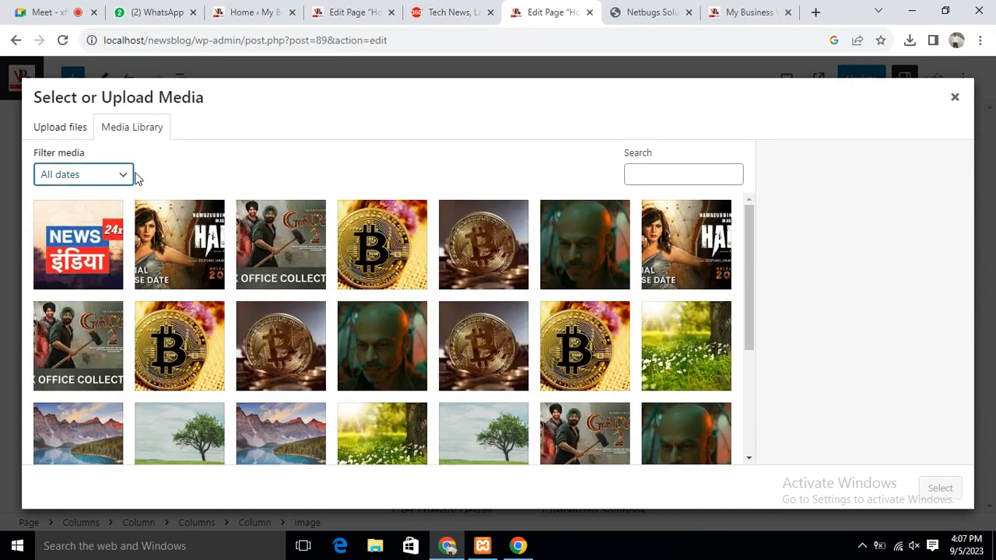
pyautogui.click(127, 178)
pyautogui.click(126, 178)
# Upload bitoin.jpg from the computer and insert it into the image block
pyautogui.click(55, 137)
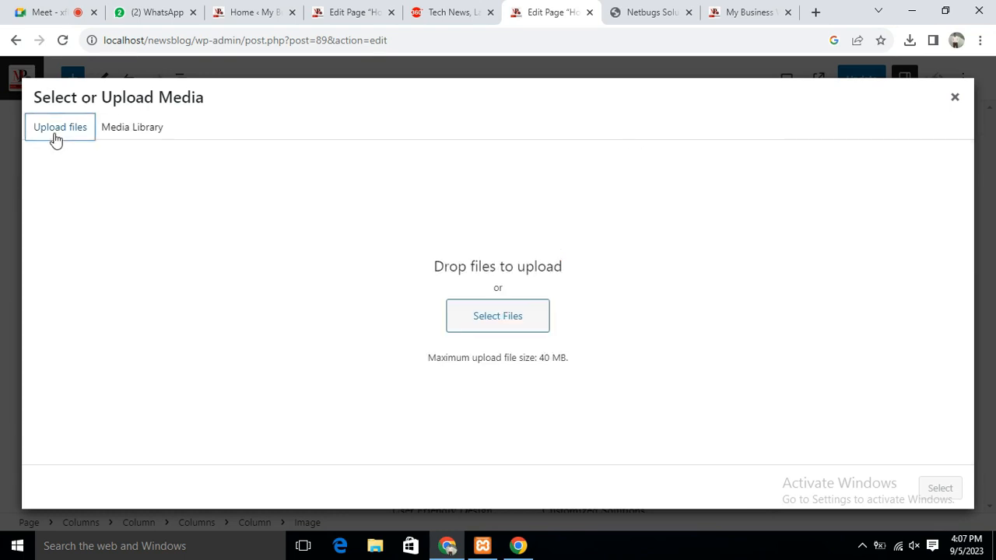
pyautogui.click(496, 323)
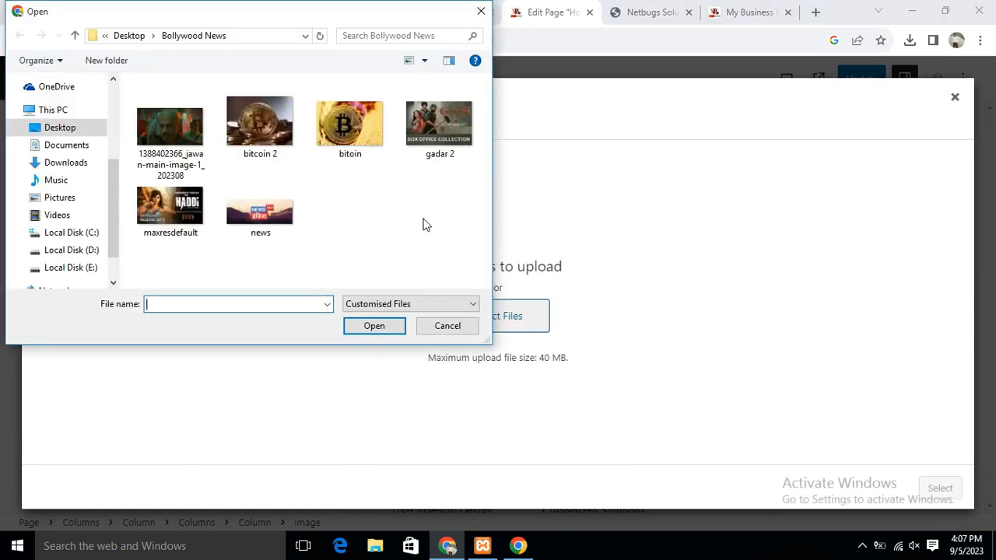
pyautogui.click(198, 126)
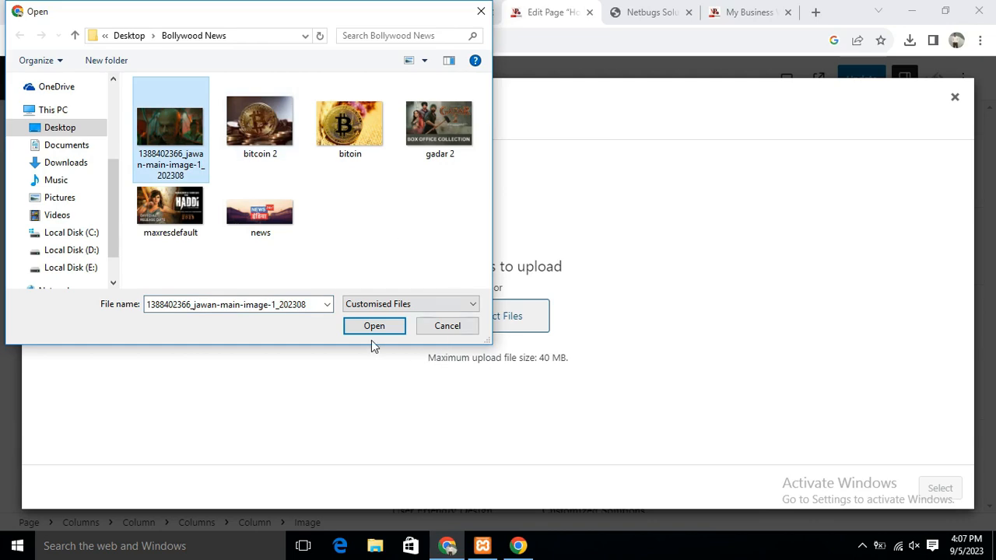
pyautogui.click(354, 133)
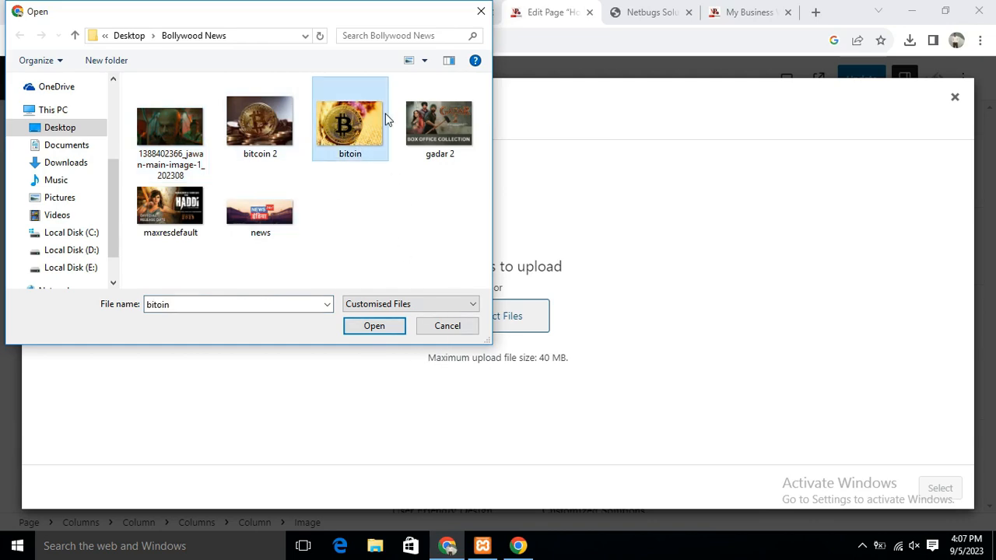
pyautogui.click(353, 330)
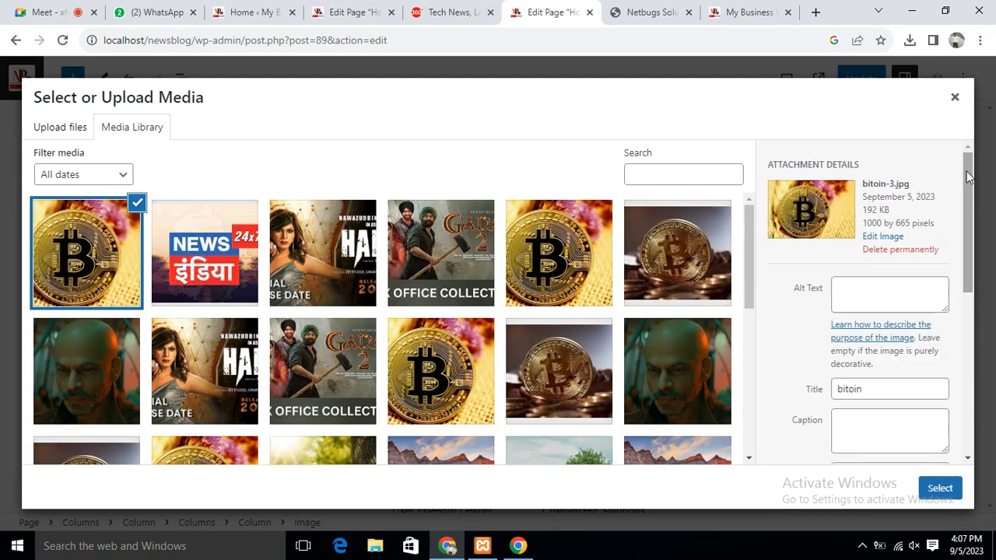
pyautogui.click(943, 487)
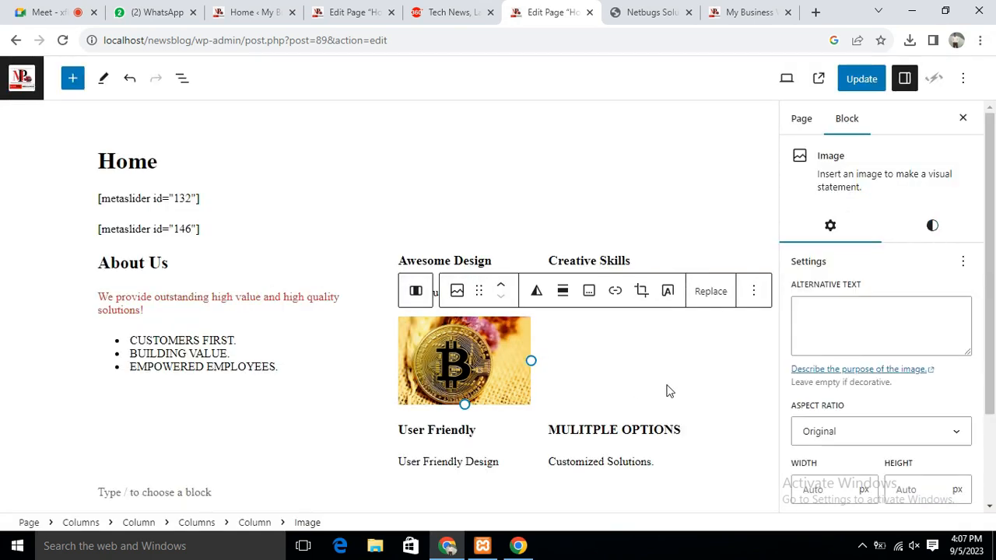
# Shrink the bitcoin image to a small thumbnail in the Awesome Design column
pyautogui.moveTo(533, 360); pyautogui.dragTo(427, 342)
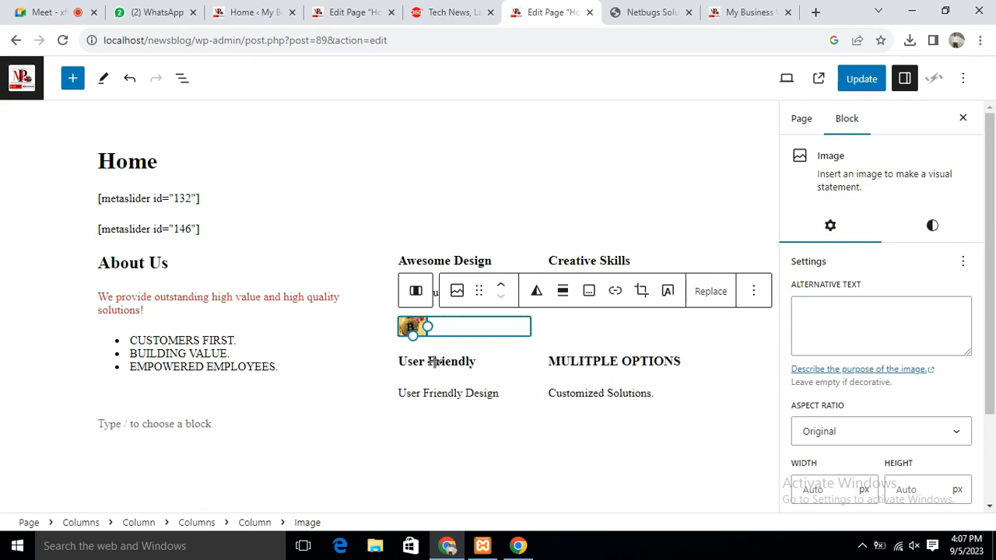
pyautogui.click(574, 333)
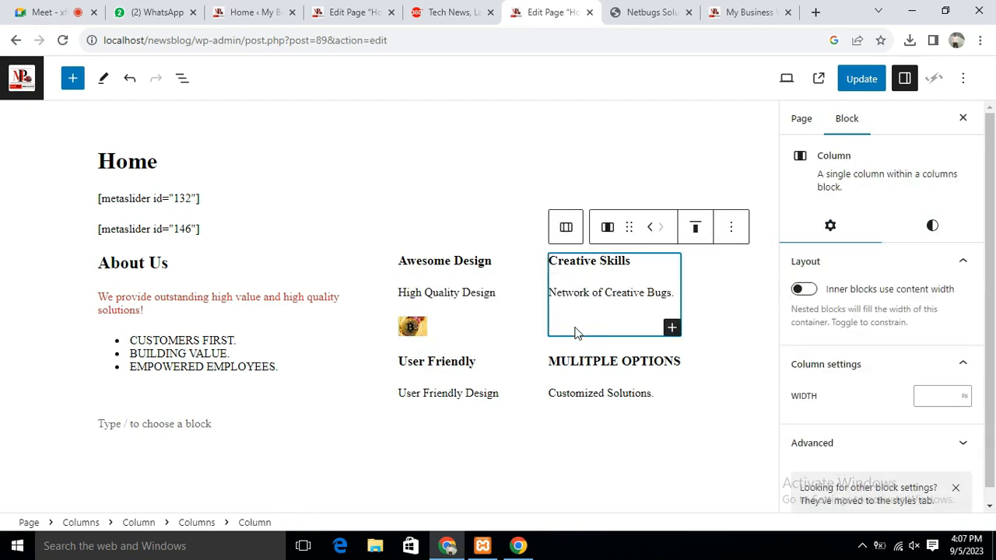
pyautogui.click(403, 363)
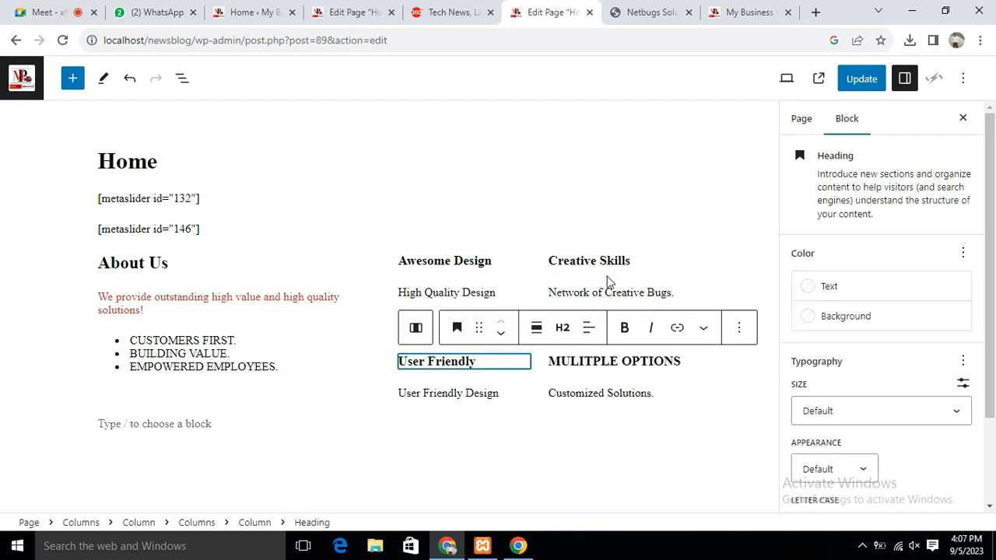
pyautogui.click(531, 216)
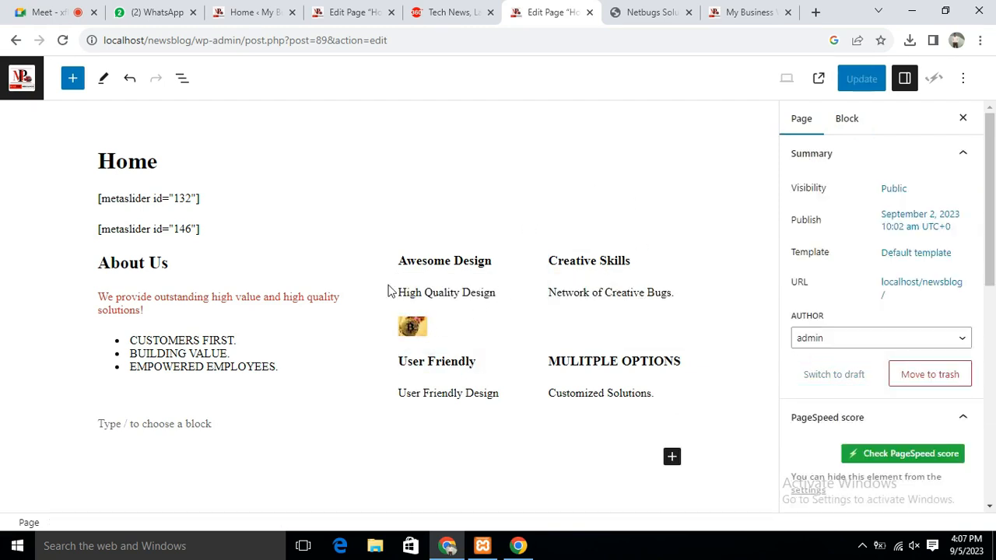
pyautogui.click(401, 262)
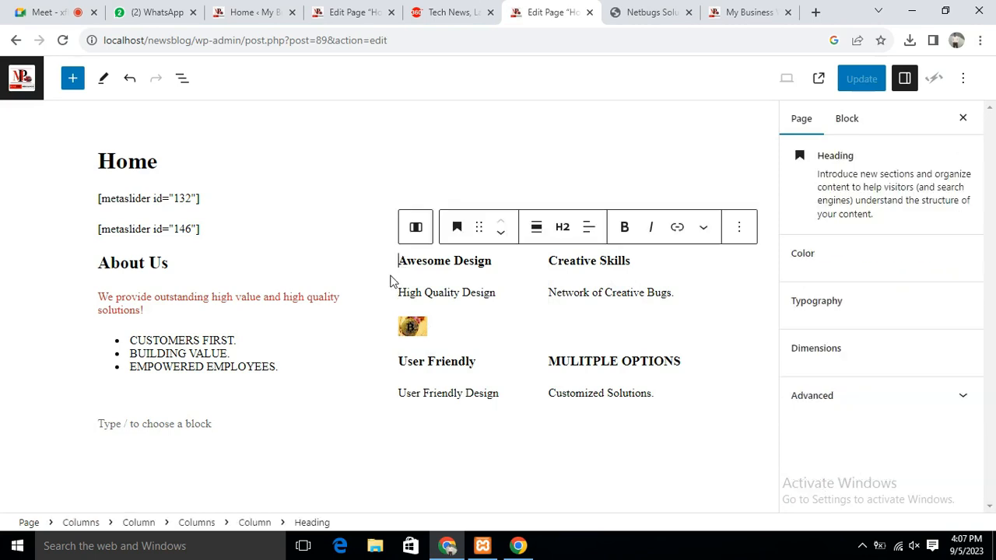
pyautogui.click(412, 327)
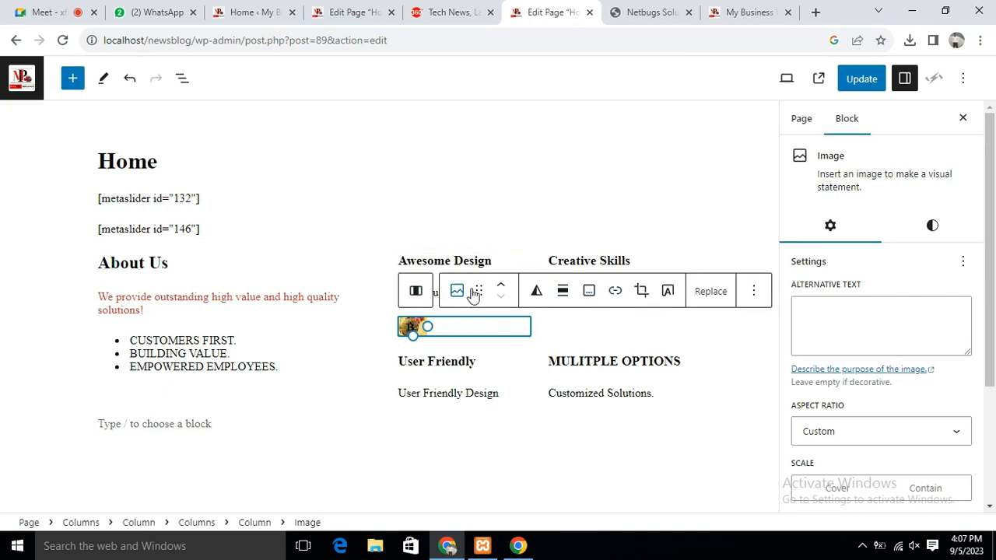
# Align the bitcoin image left and try adding a caption
pyautogui.click(564, 300)
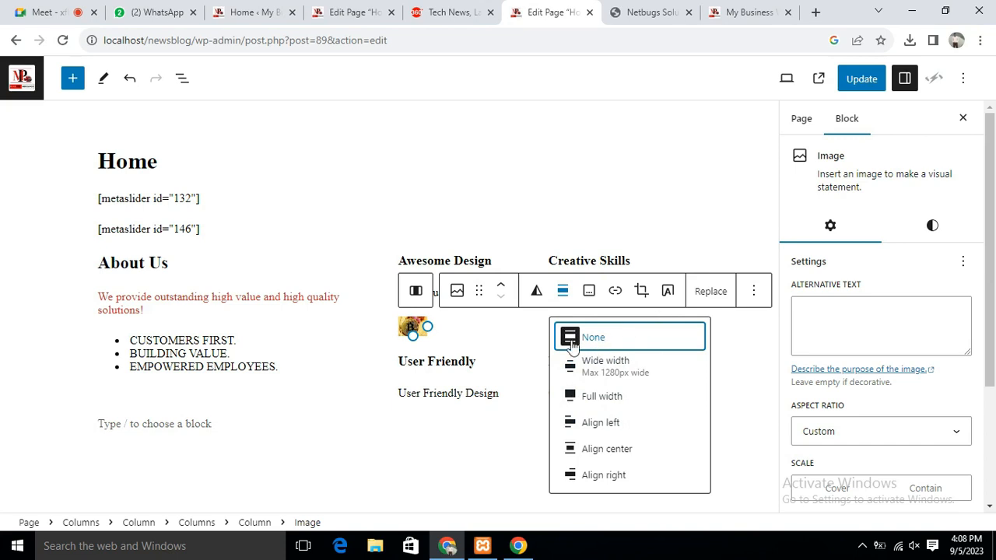
pyautogui.click(599, 423)
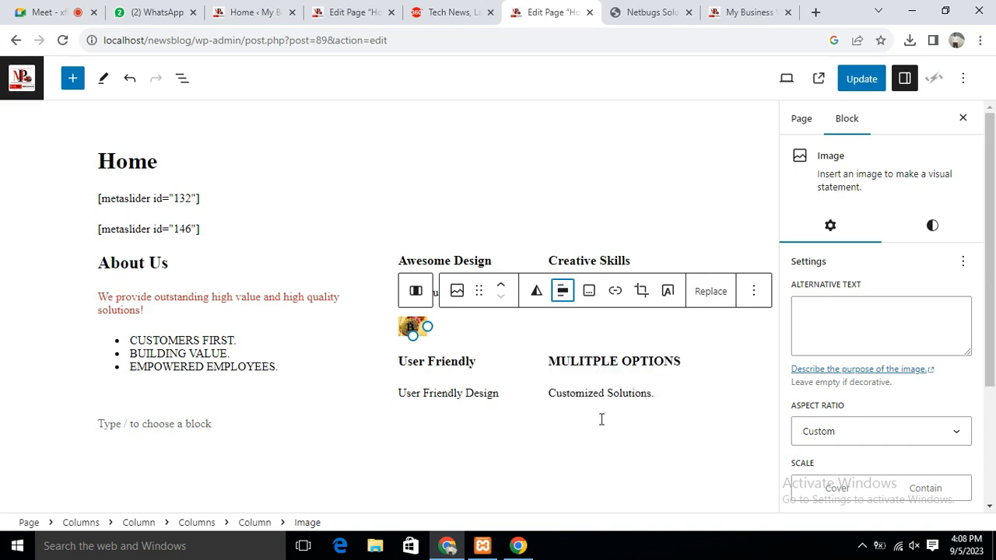
pyautogui.click(589, 292)
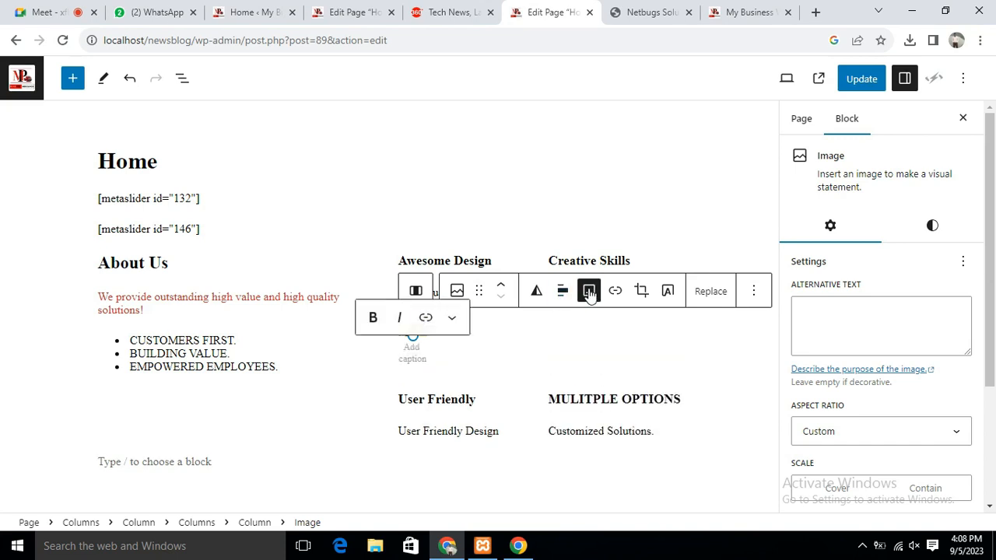
pyautogui.click(525, 350)
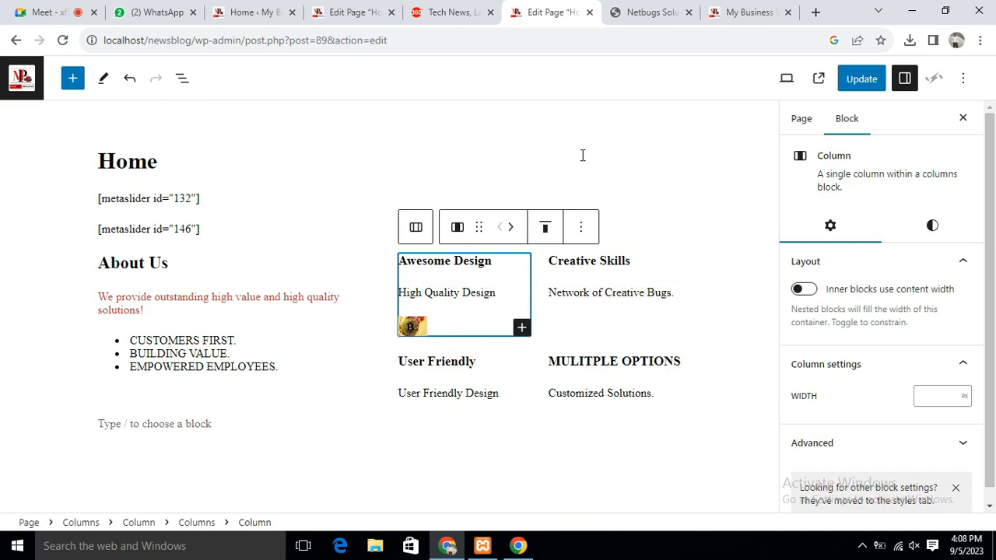
# Delete the bitcoin image block from the Awesome Design column
pyautogui.click(654, 193)
pyautogui.click(404, 325)
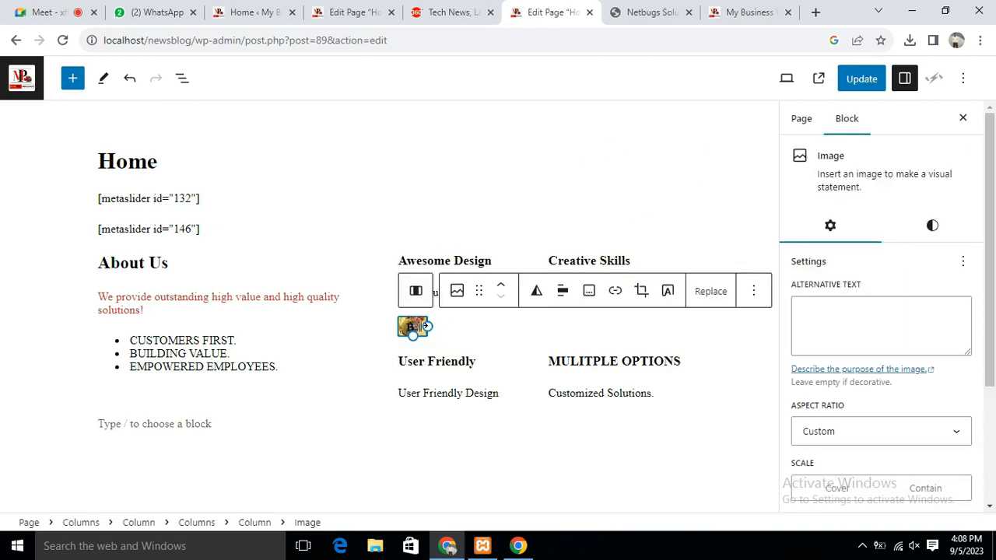
pyautogui.press('BackSpace')
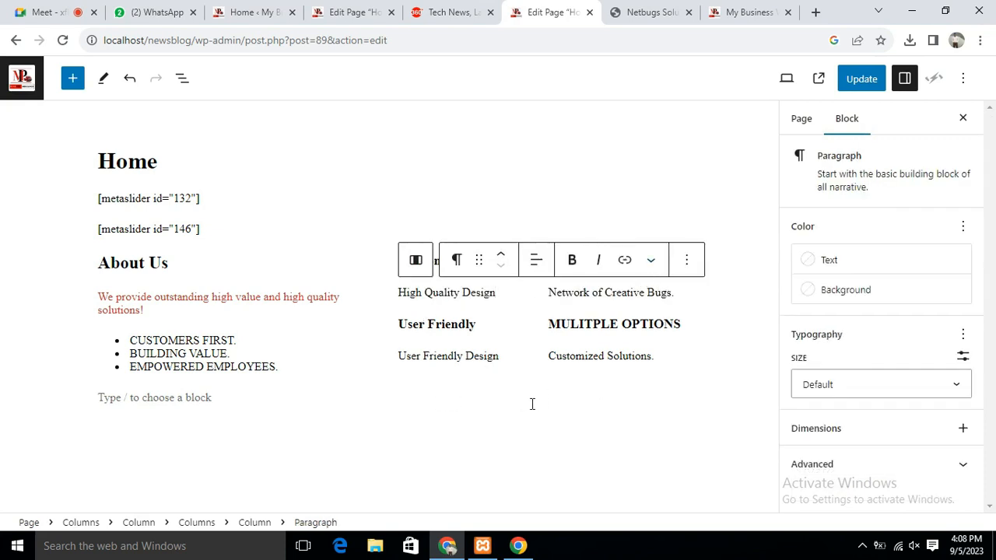
# Open Browse all in the block inserter and scroll through the available blocks
pyautogui.click(500, 171)
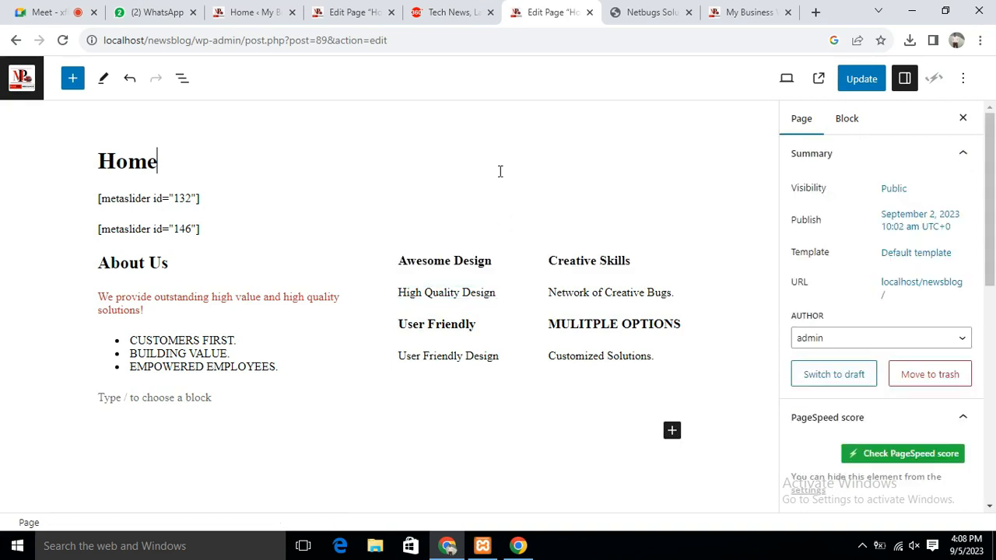
pyautogui.click(672, 430)
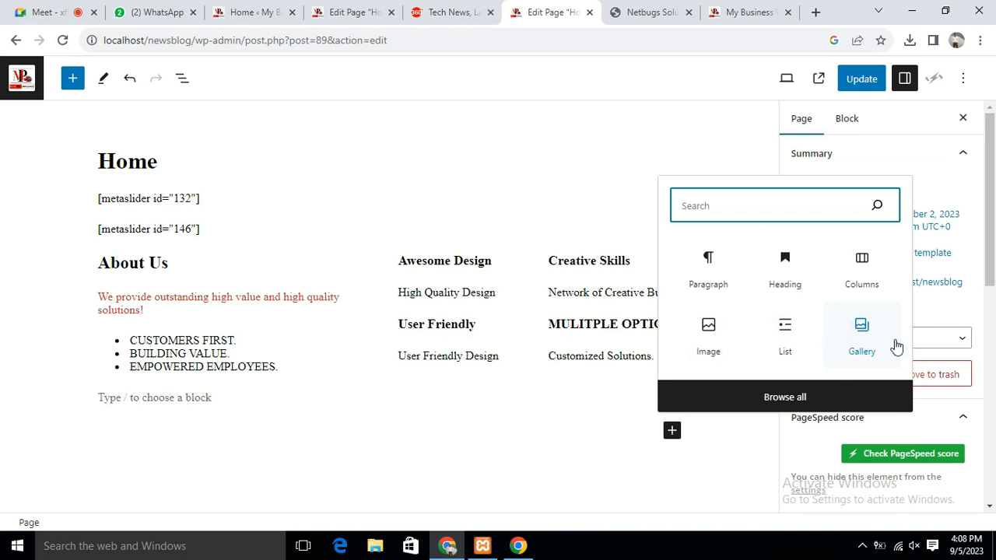
pyautogui.click(786, 398)
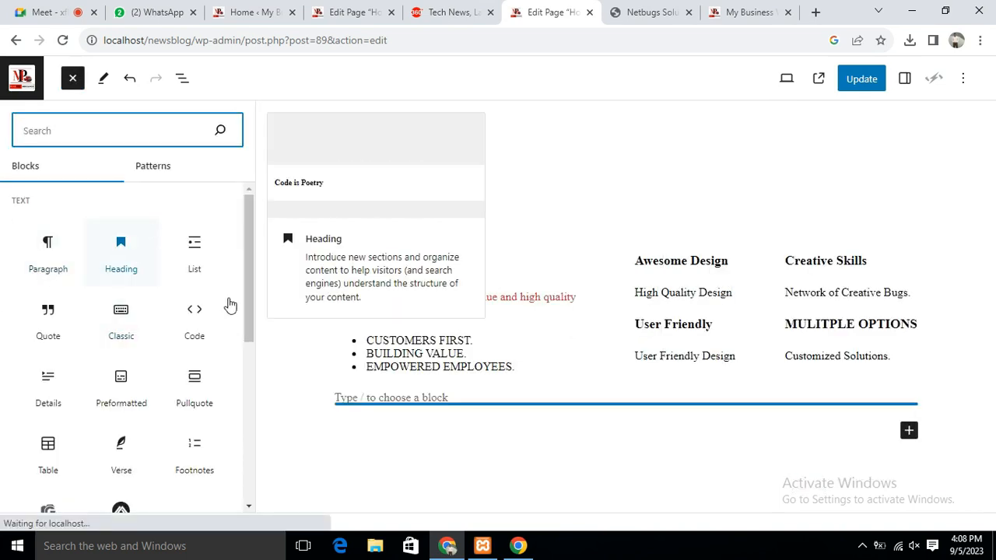
pyautogui.scroll(-1, 38, 413)
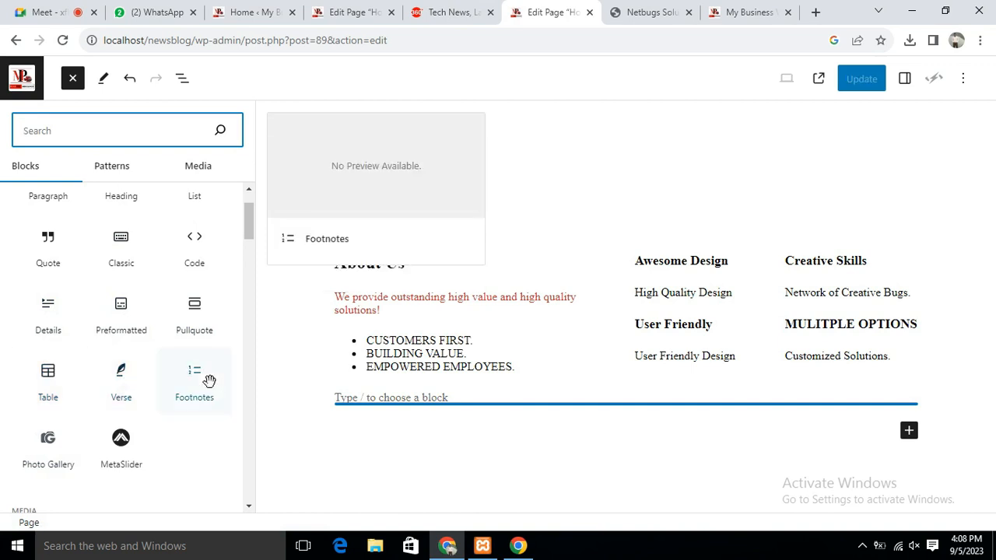
pyautogui.scroll(-4, 203, 378)
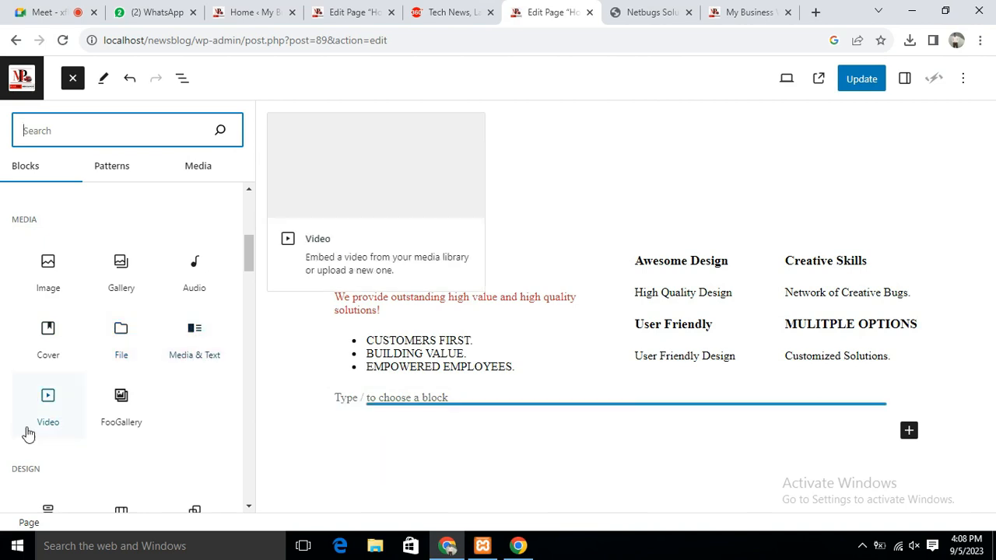
pyautogui.scroll(-4, 178, 411)
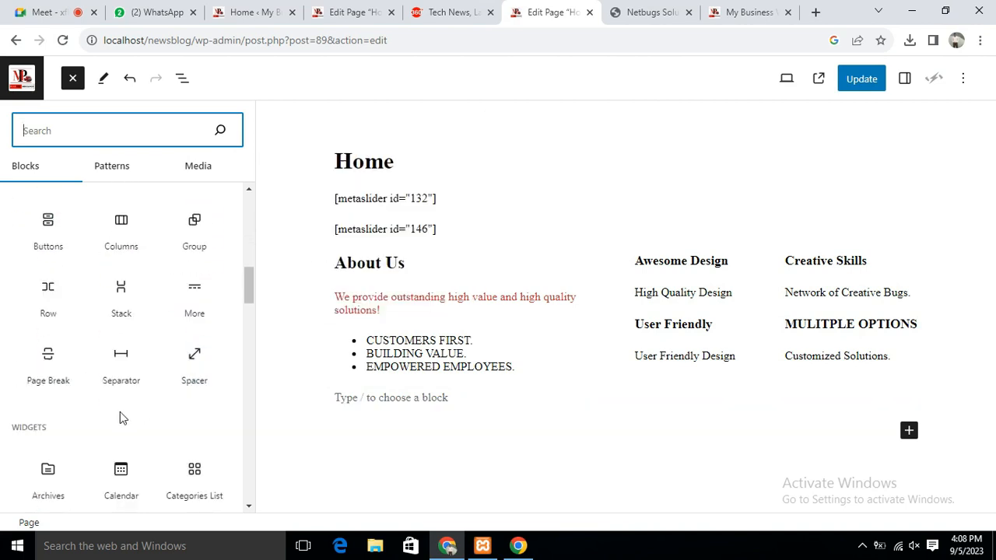
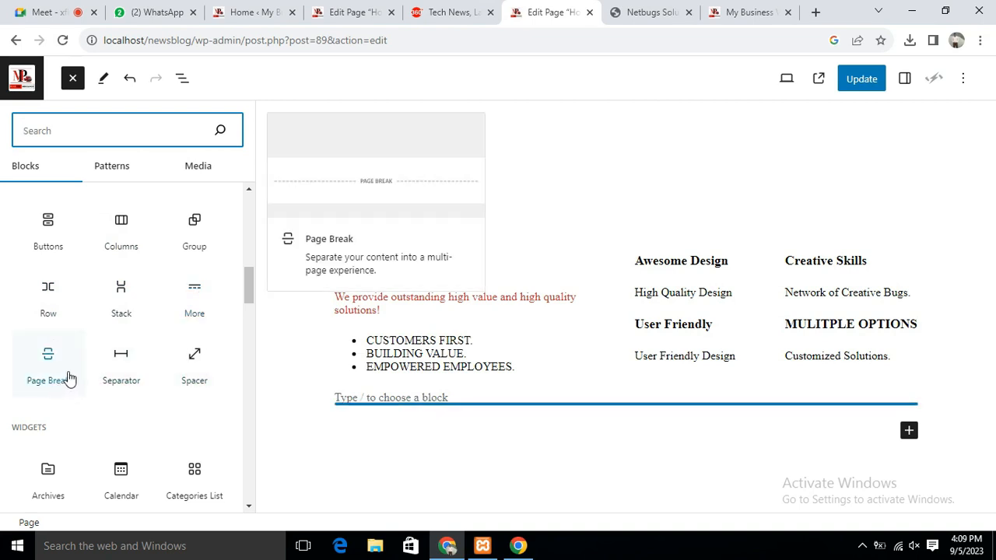
# Rearrange blocks in the Home page editor and save the changes
pyautogui.moveTo(249, 294); pyautogui.dragTo(250, 316)
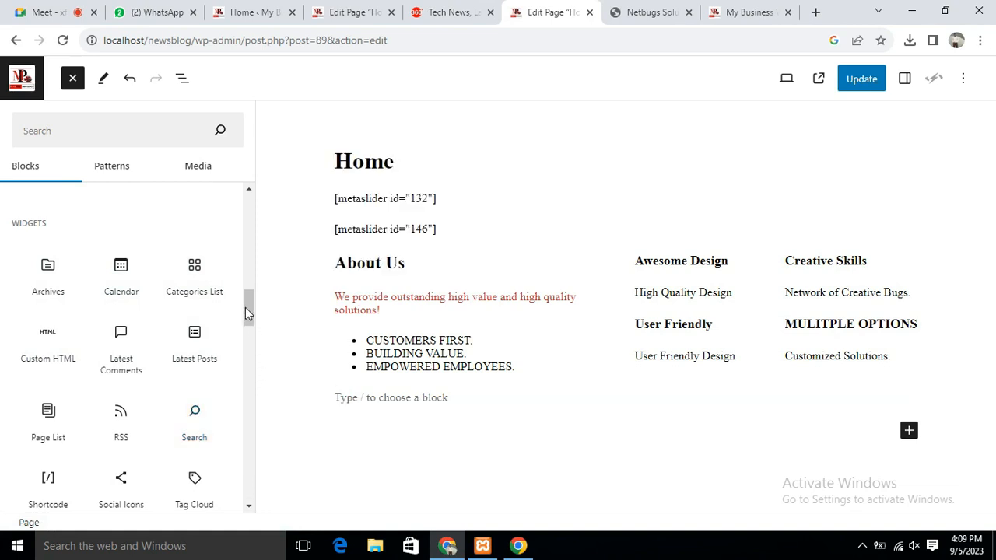
pyautogui.moveTo(246, 313); pyautogui.dragTo(246, 318)
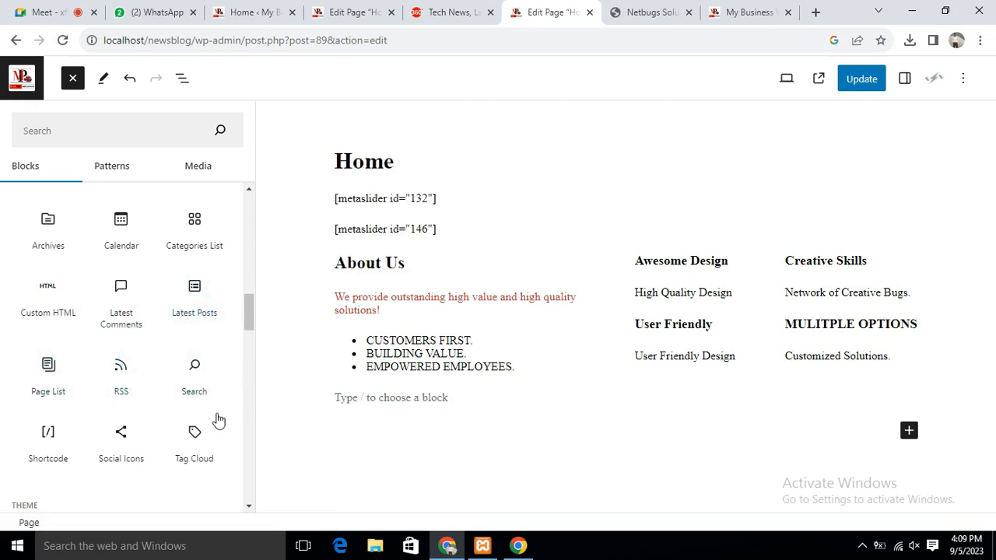
pyautogui.scroll(-2, 226, 335)
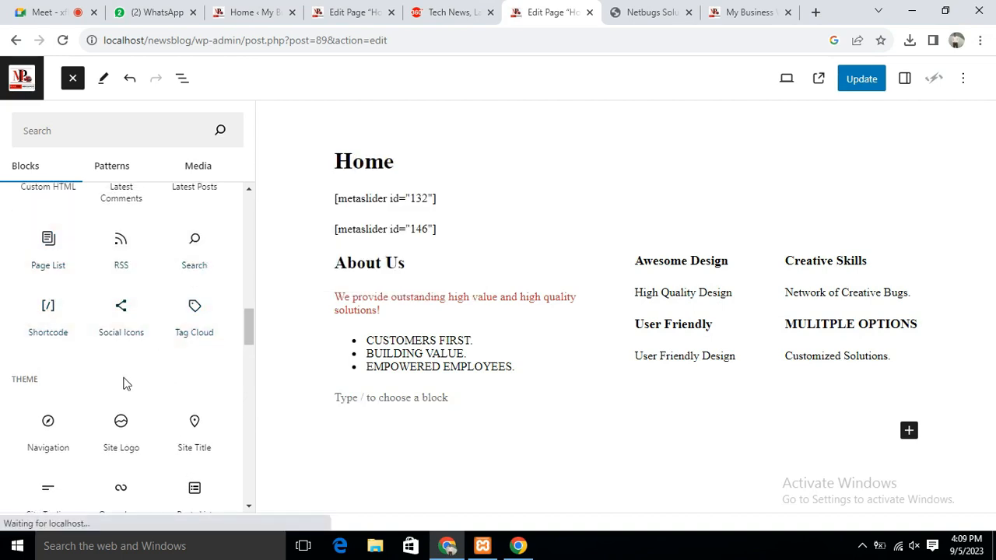
pyautogui.scroll(-1, 122, 382)
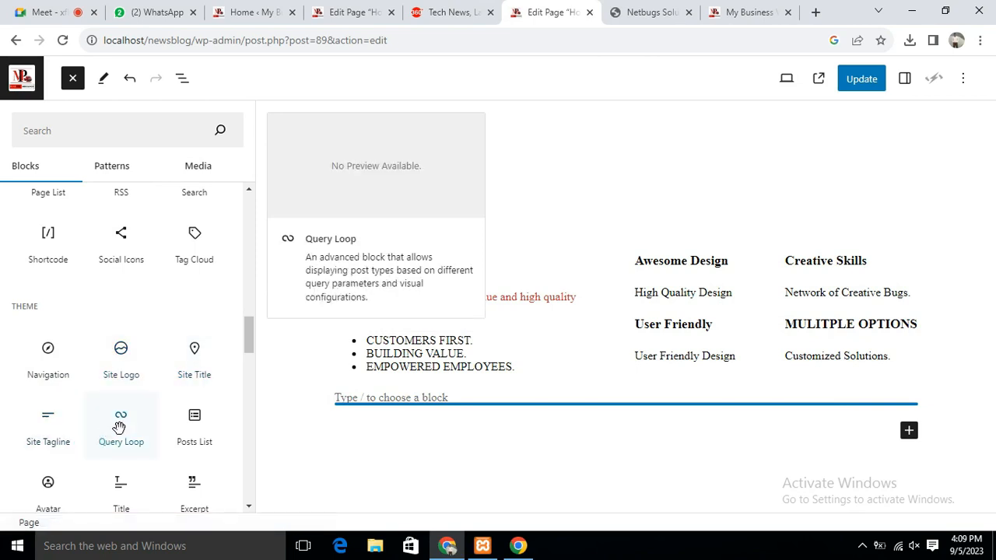
pyautogui.scroll(-3, 184, 421)
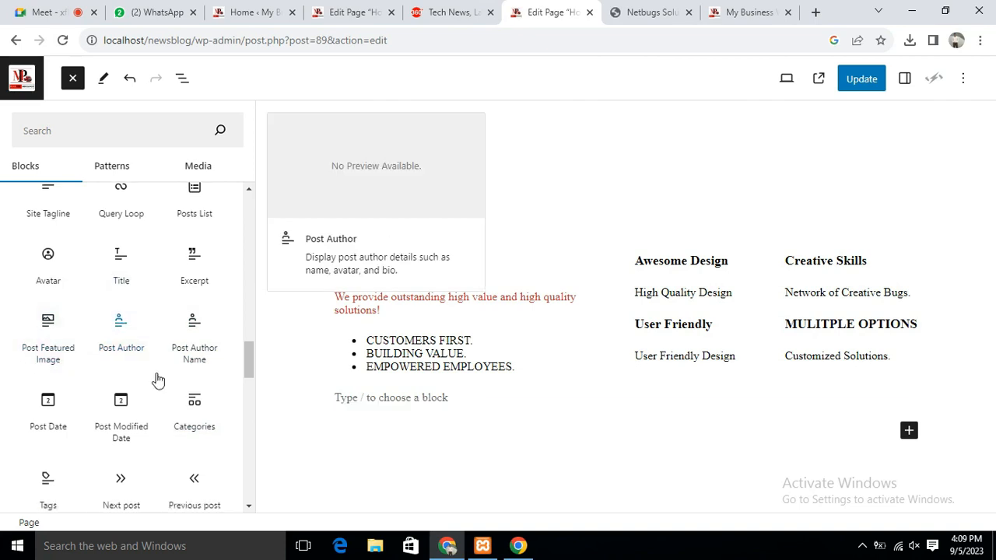
pyautogui.scroll(-6, 156, 382)
pyautogui.scroll(-3, 151, 381)
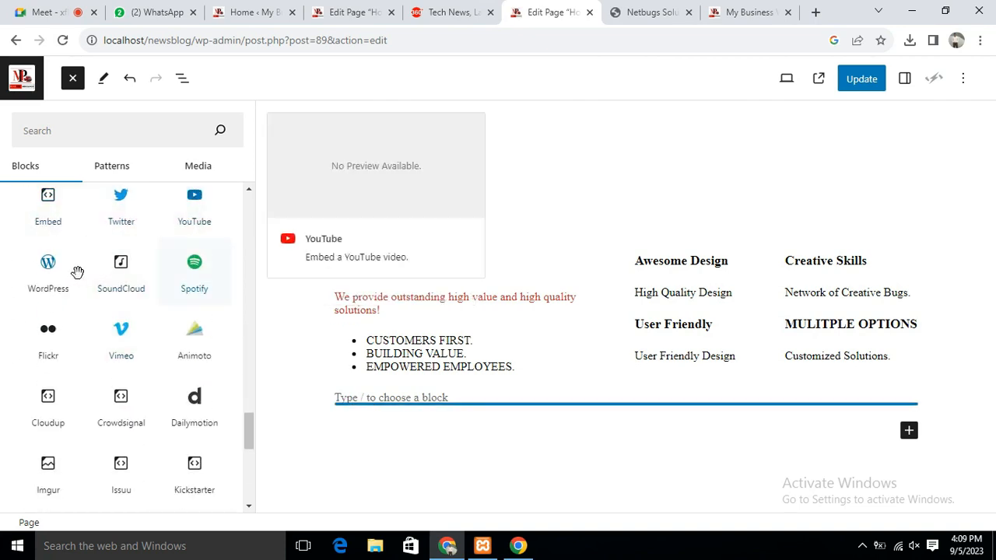
pyautogui.scroll(-6, 98, 383)
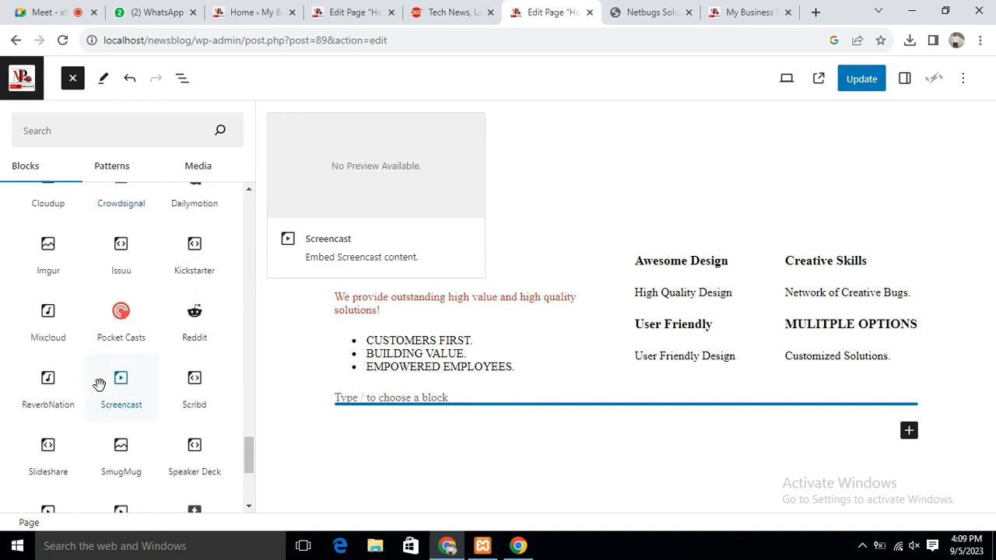
pyautogui.scroll(15, 121, 456)
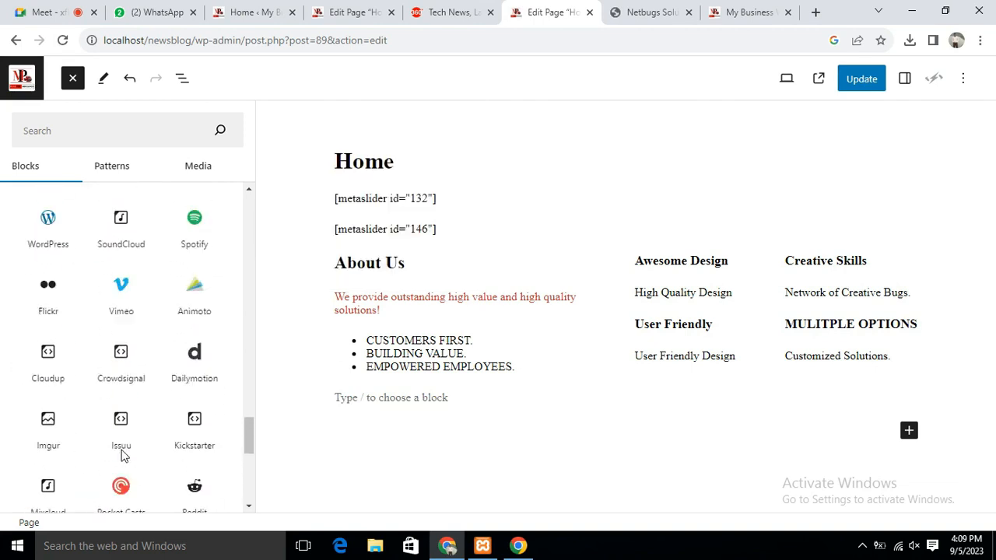
pyautogui.scroll(10, 121, 455)
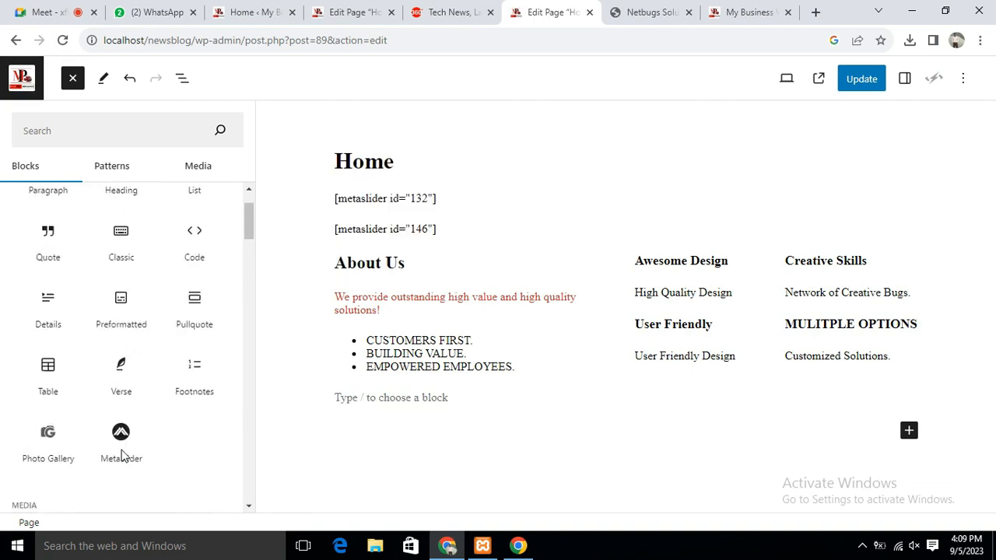
pyautogui.scroll(-10, 122, 378)
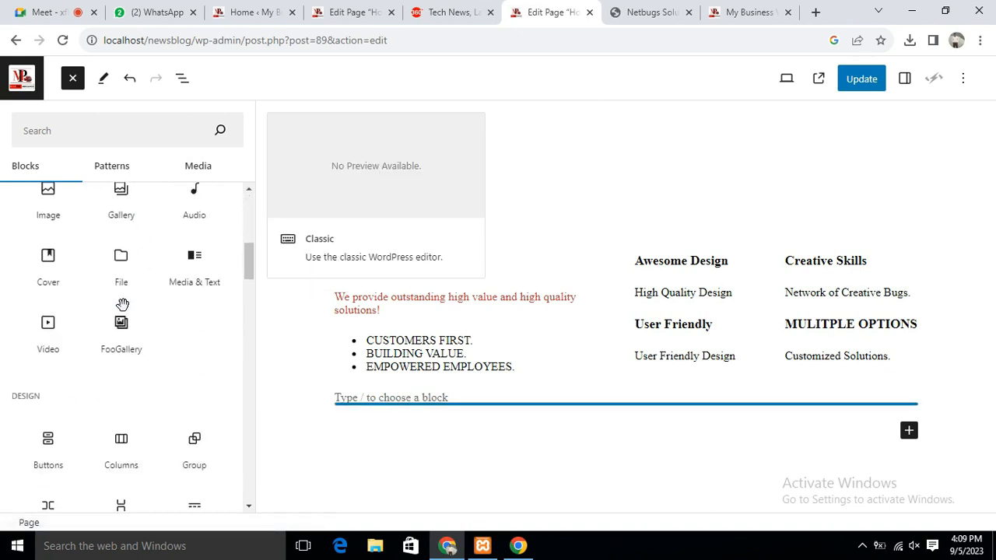
pyautogui.scroll(-10, 99, 358)
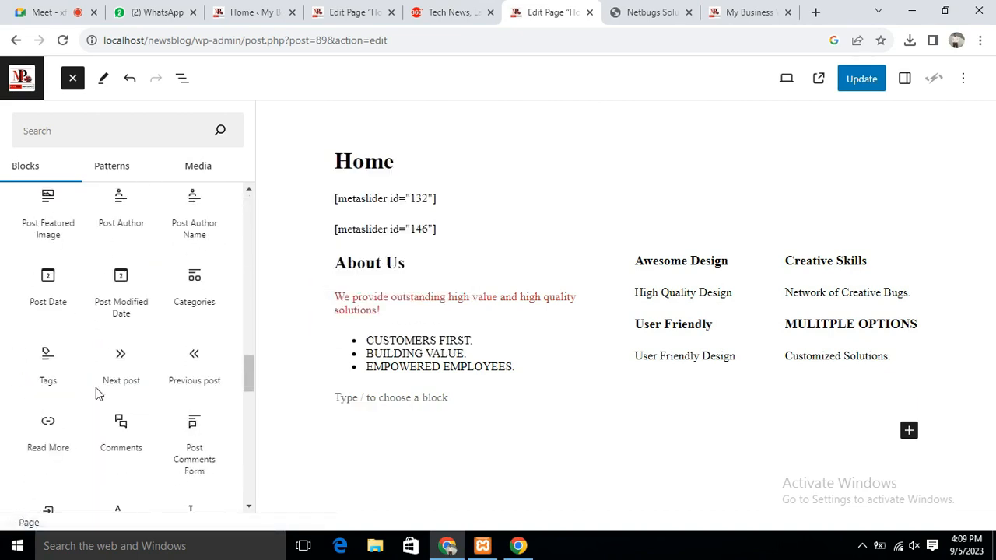
pyautogui.scroll(-10, 146, 405)
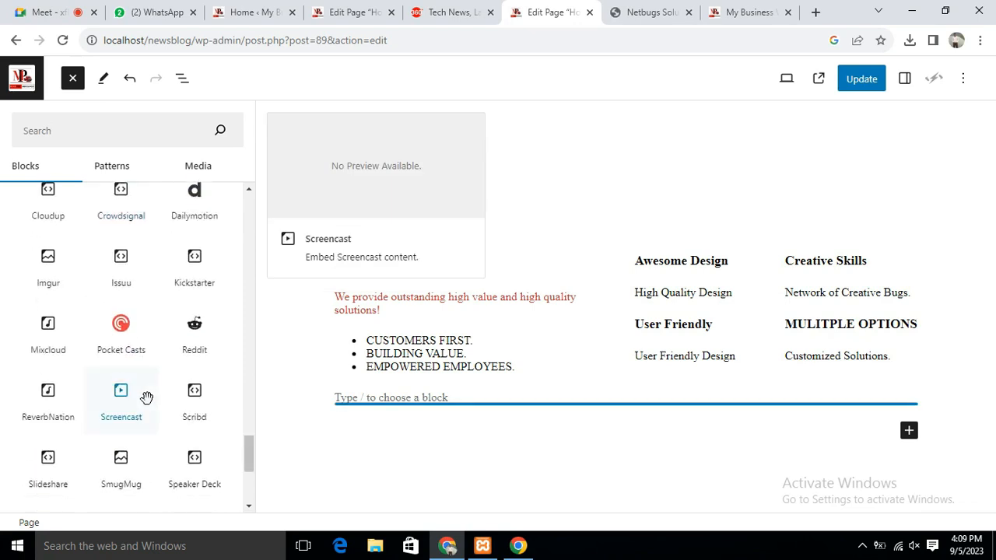
pyautogui.scroll(15, 146, 399)
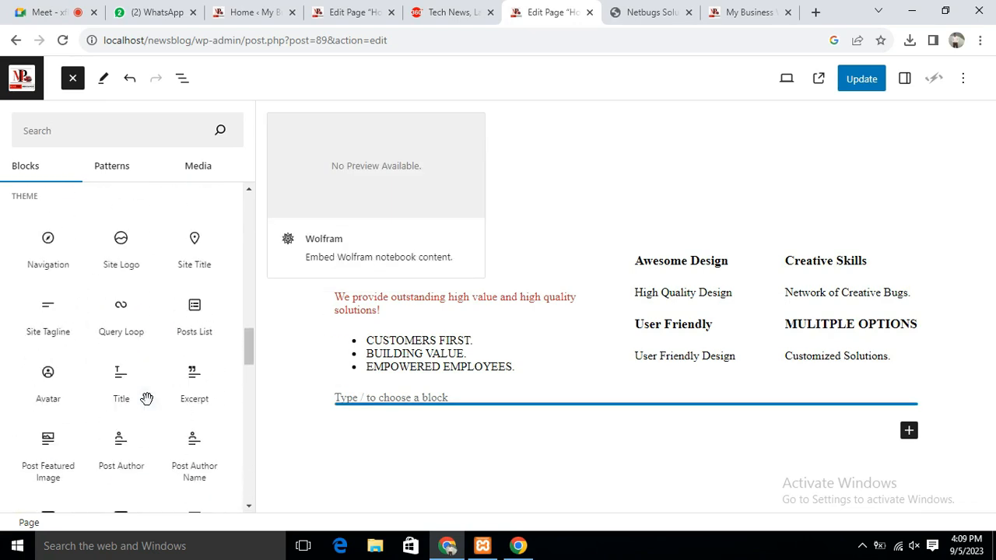
pyautogui.scroll(3, 147, 399)
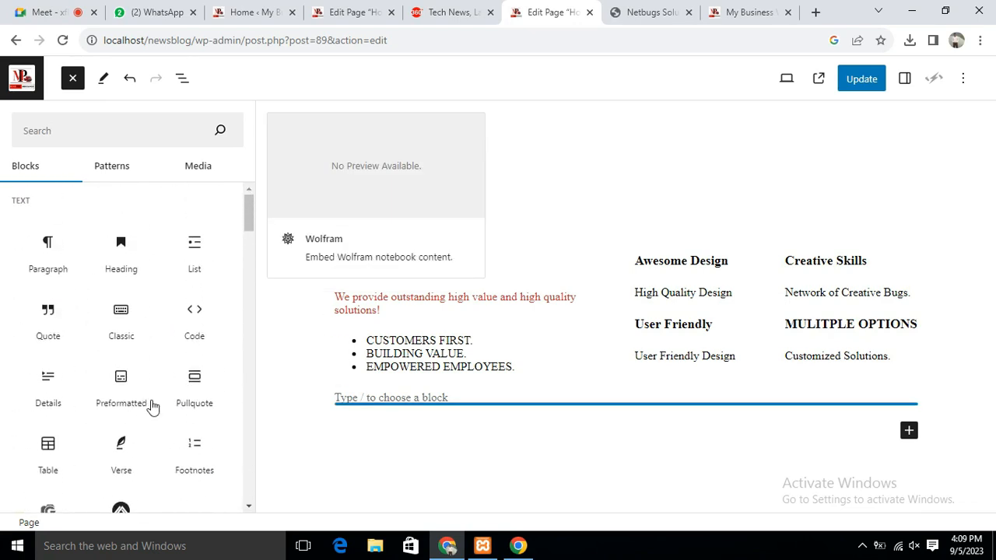
pyautogui.scroll(-1, 133, 302)
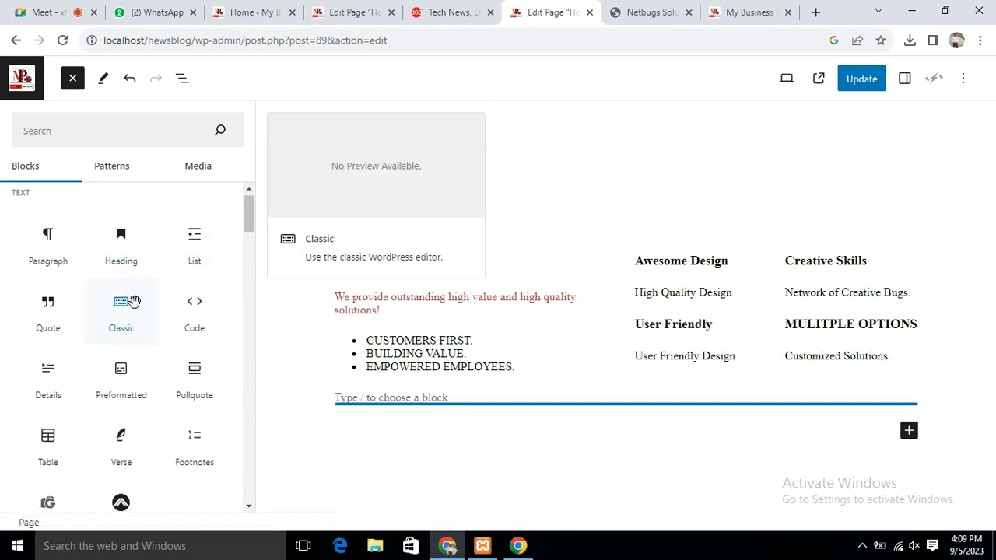
pyautogui.scroll(-10, 131, 303)
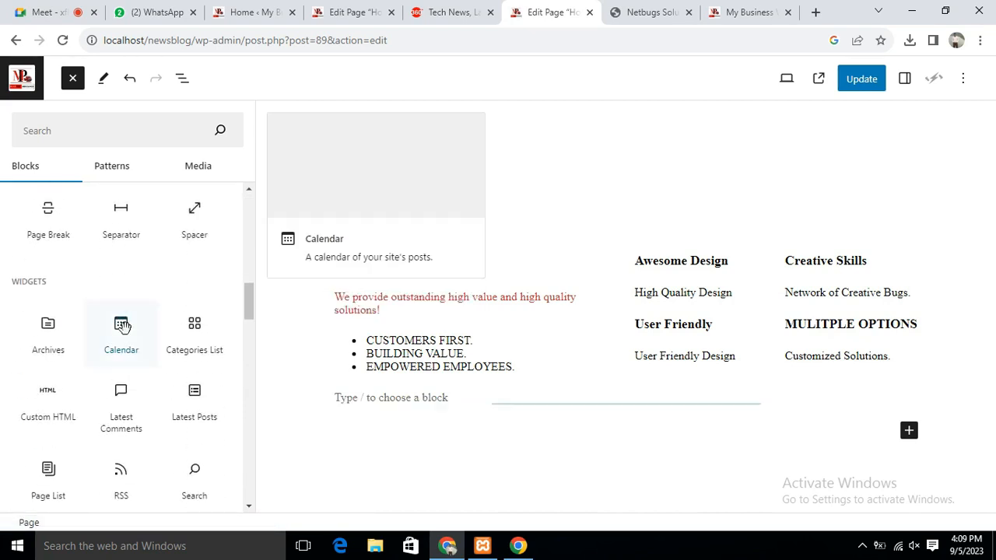
pyautogui.scroll(-4, 125, 330)
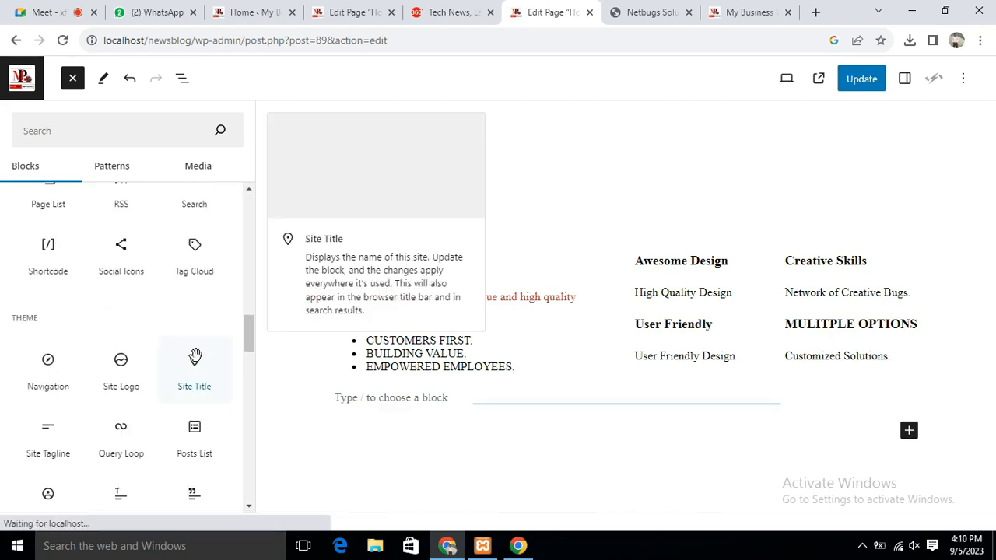
pyautogui.moveTo(249, 338); pyautogui.dragTo(208, 178)
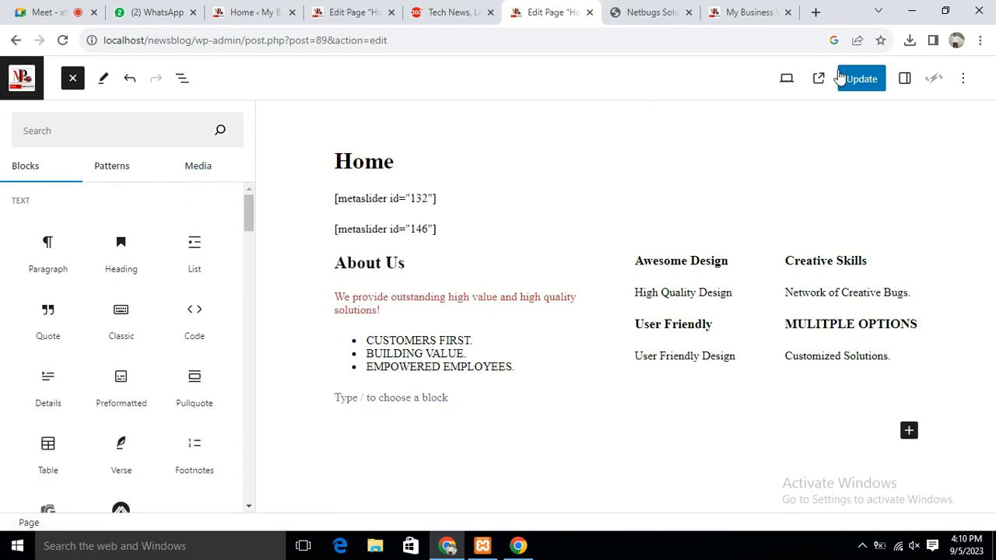
pyautogui.click(863, 88)
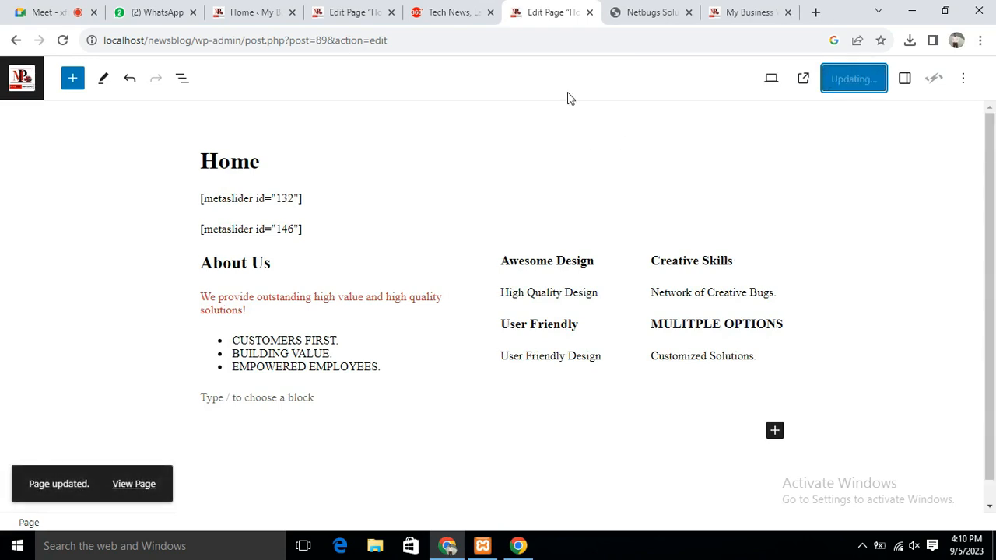
# Reload the live My Business site, then compare it with the Netbugs About Us section
pyautogui.click(450, 12)
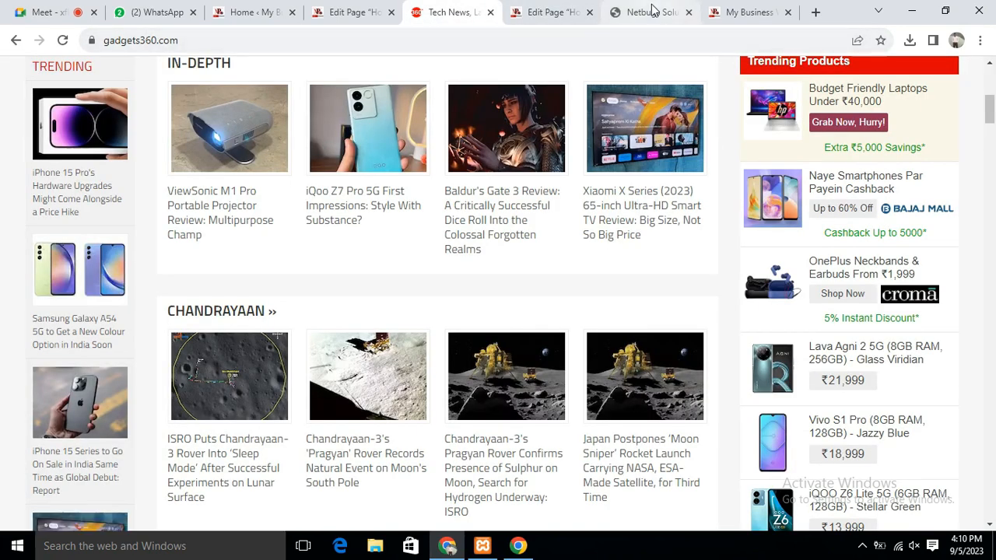
pyautogui.click(649, 12)
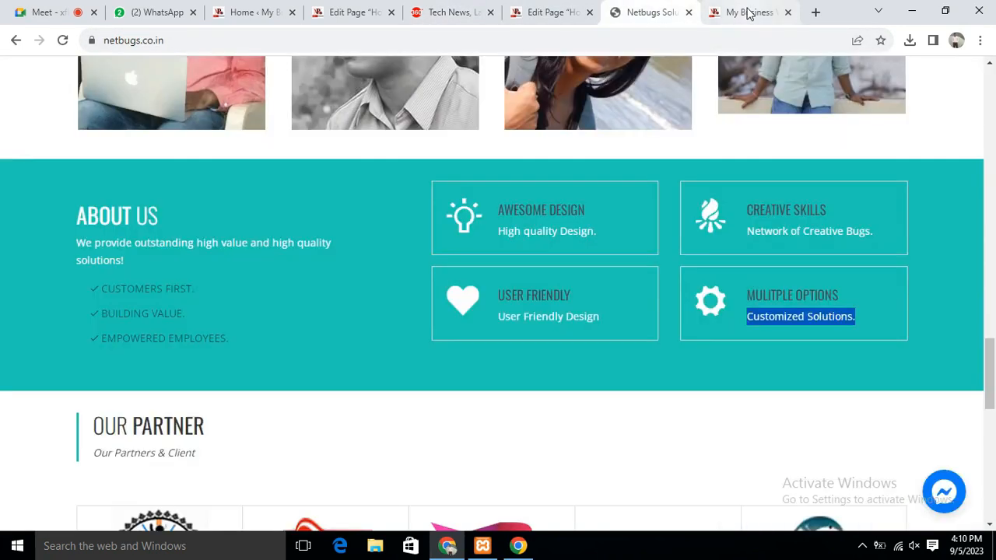
pyautogui.click(746, 13)
pyautogui.click(62, 40)
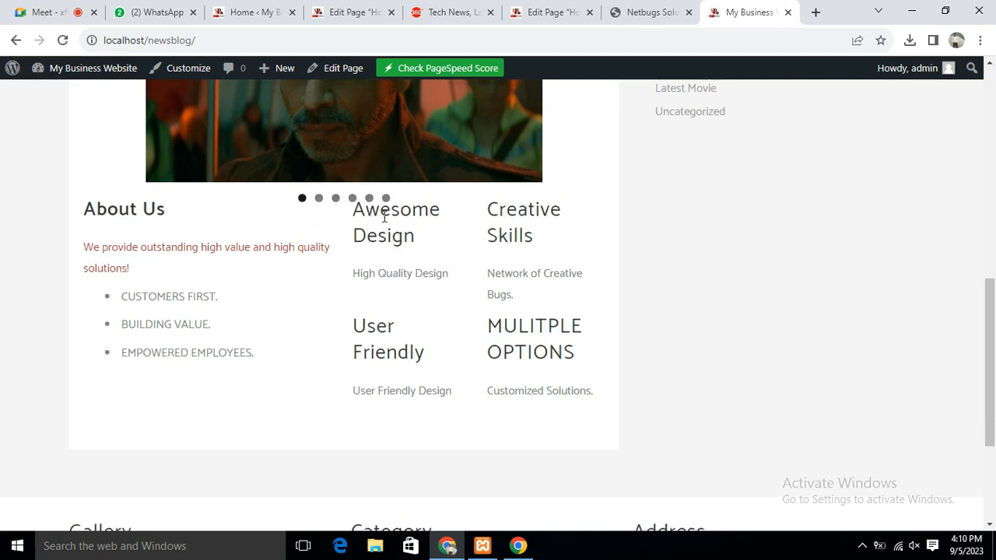
pyautogui.scroll(4, 385, 183)
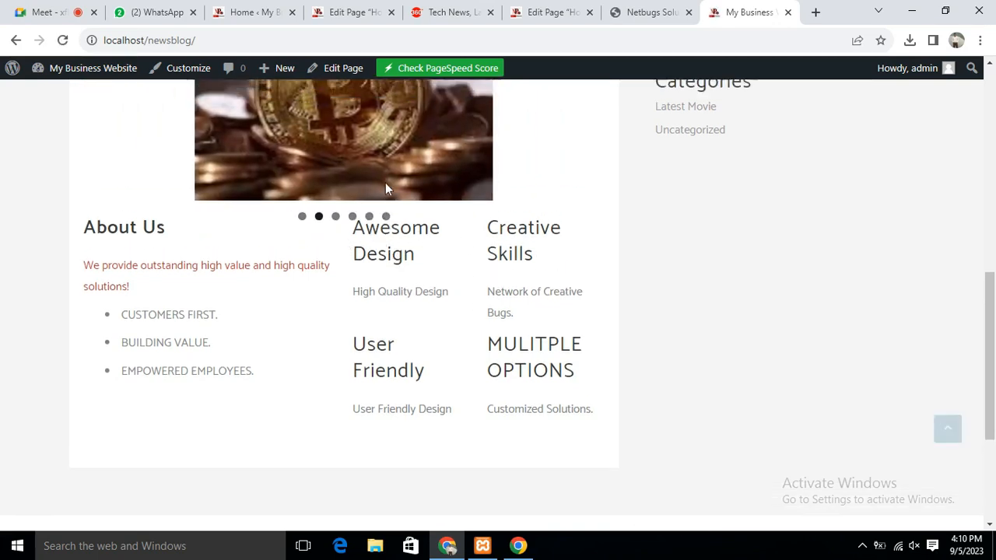
pyautogui.scroll(-4, 320, 314)
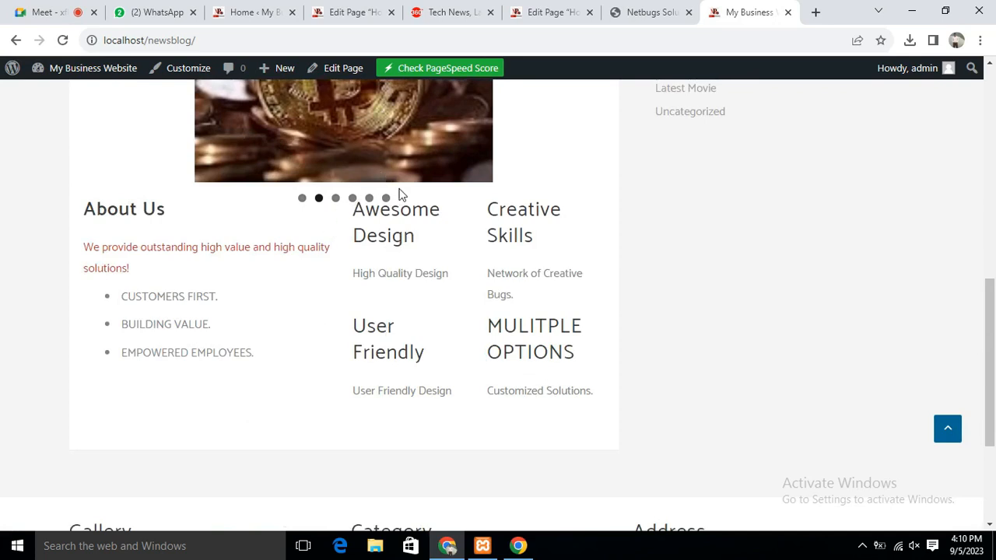
pyautogui.click(644, 14)
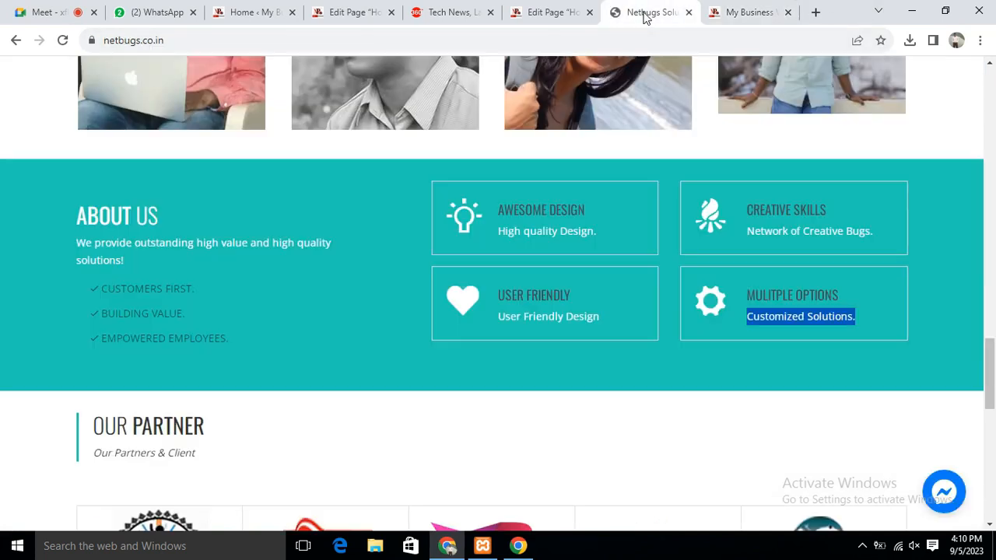
# Add a Spacer block below the second slider and shrink it to a slim gap
pyautogui.click(354, 11)
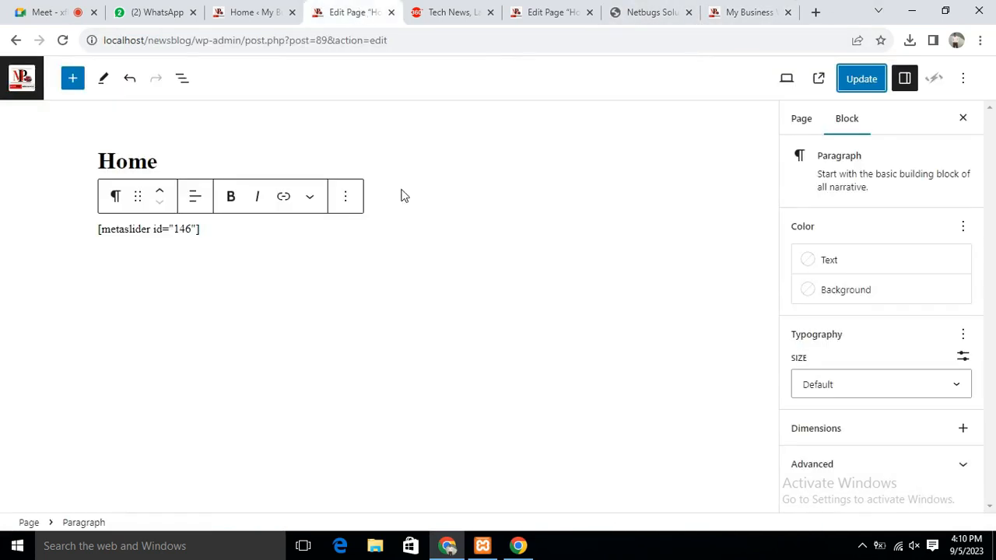
pyautogui.click(549, 12)
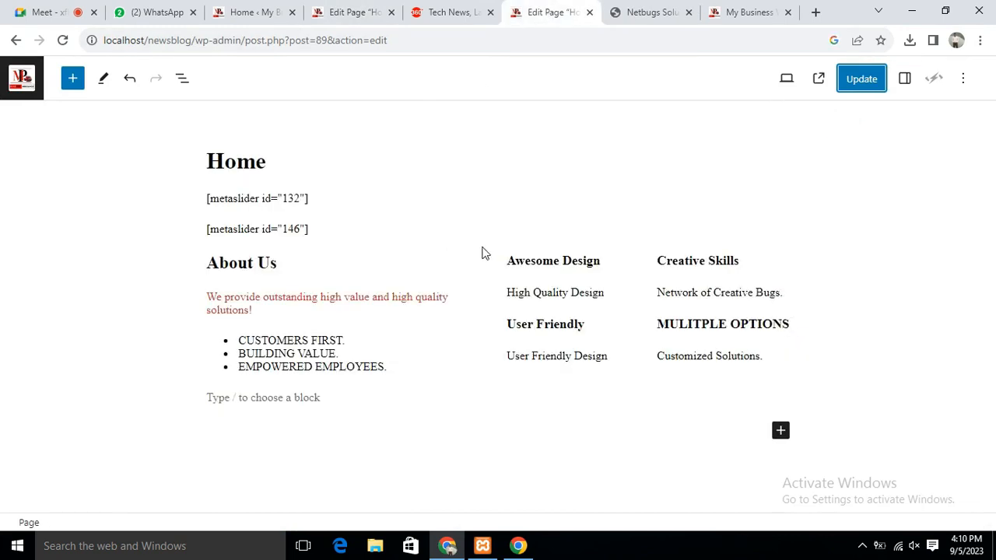
pyautogui.moveTo(420, 252)
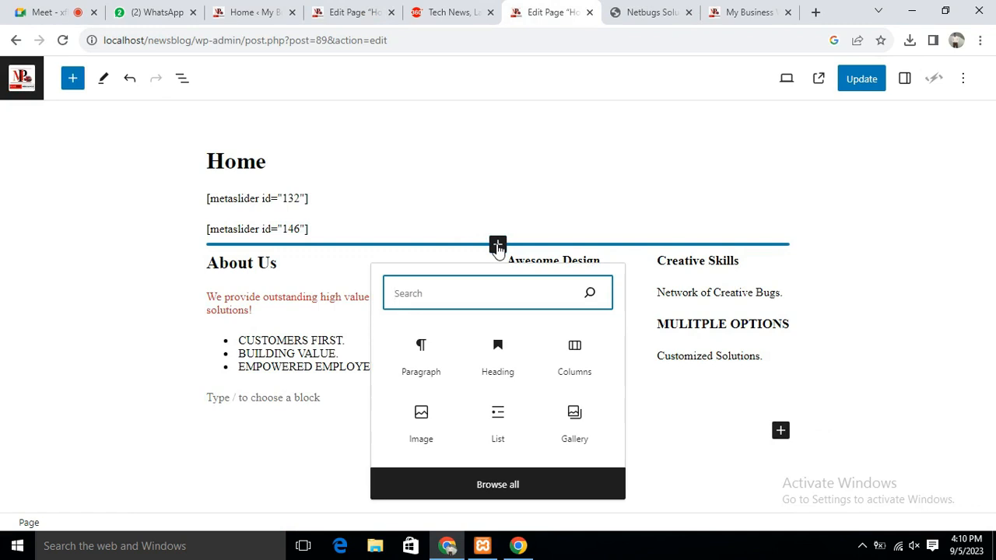
pyautogui.write('s')
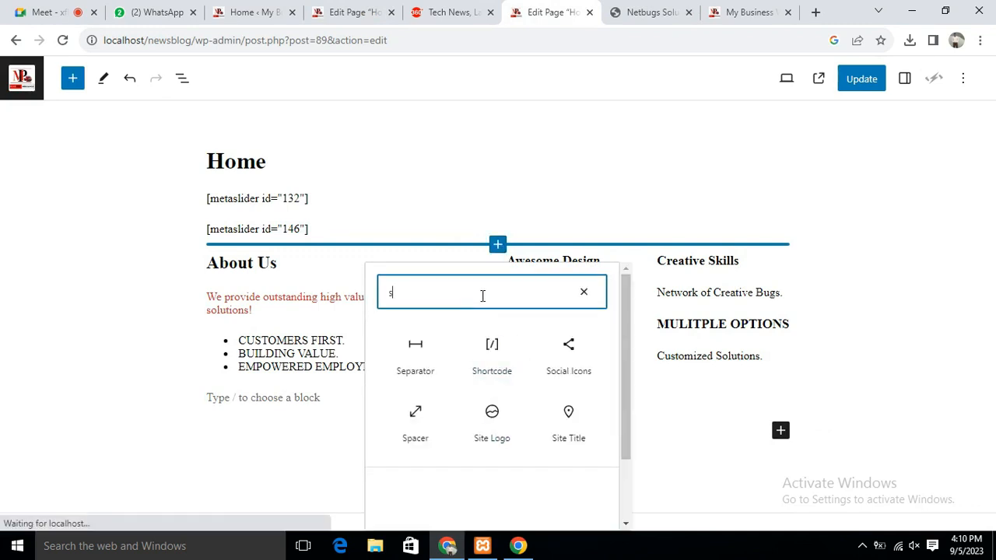
pyautogui.write('pcer')
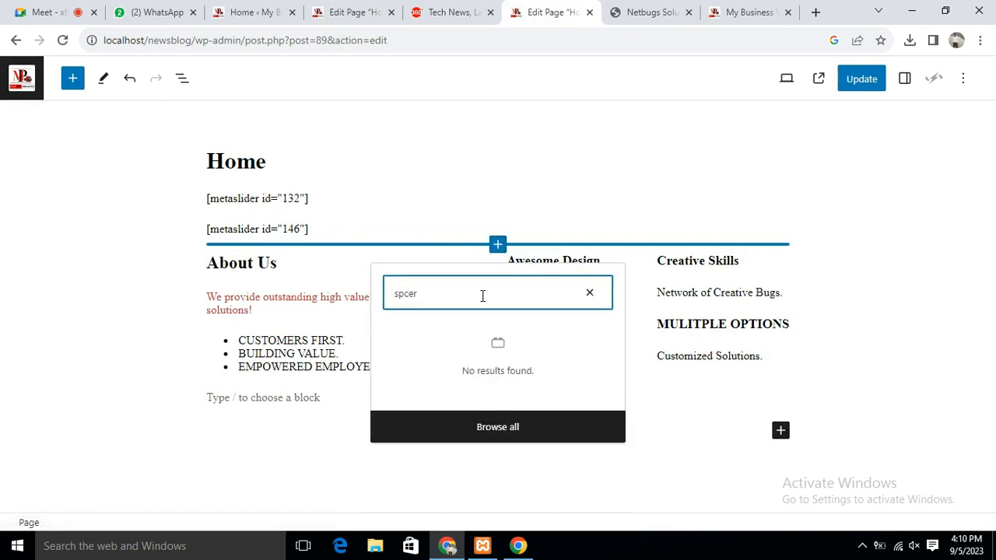
pyautogui.press('BackSpace')
pyautogui.press('BackSpace')
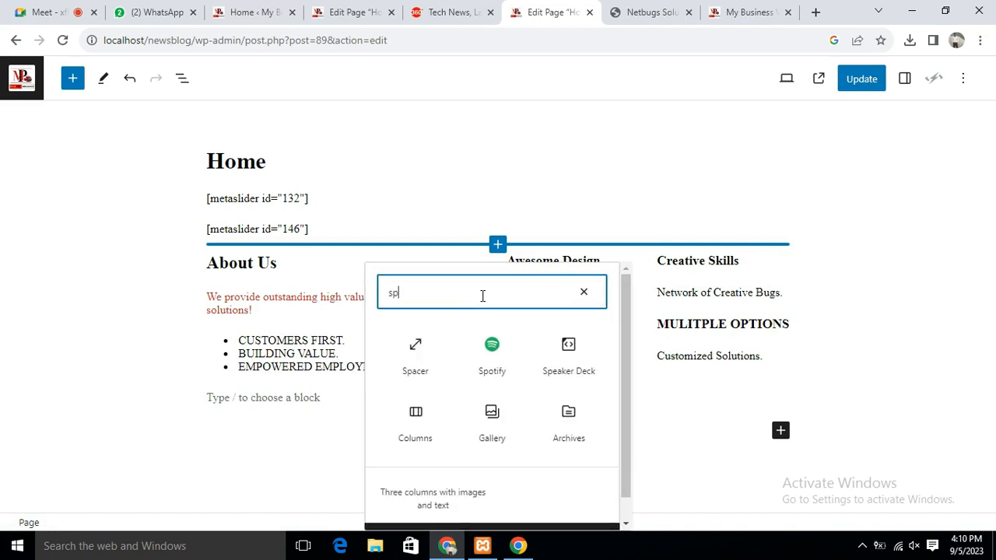
pyautogui.write('a')
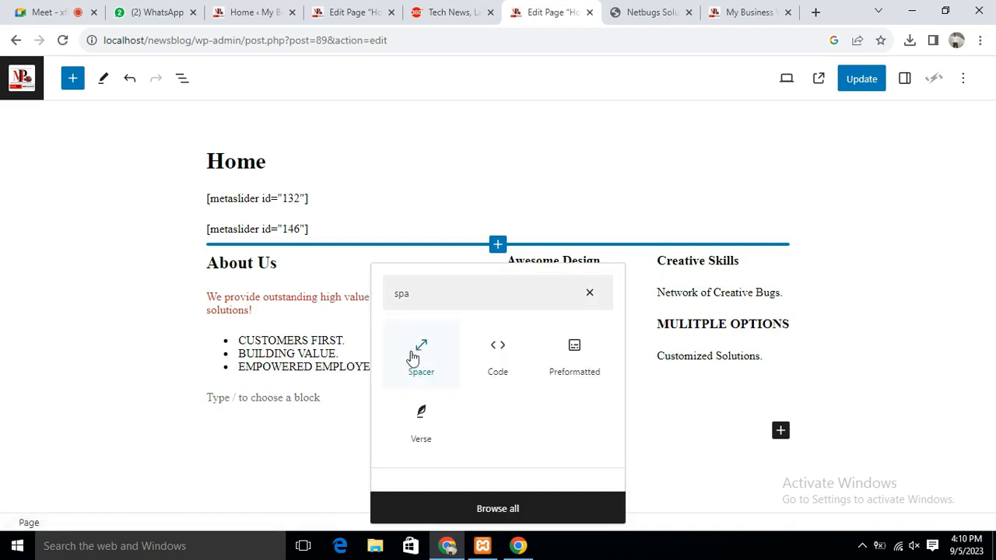
pyautogui.click(415, 350)
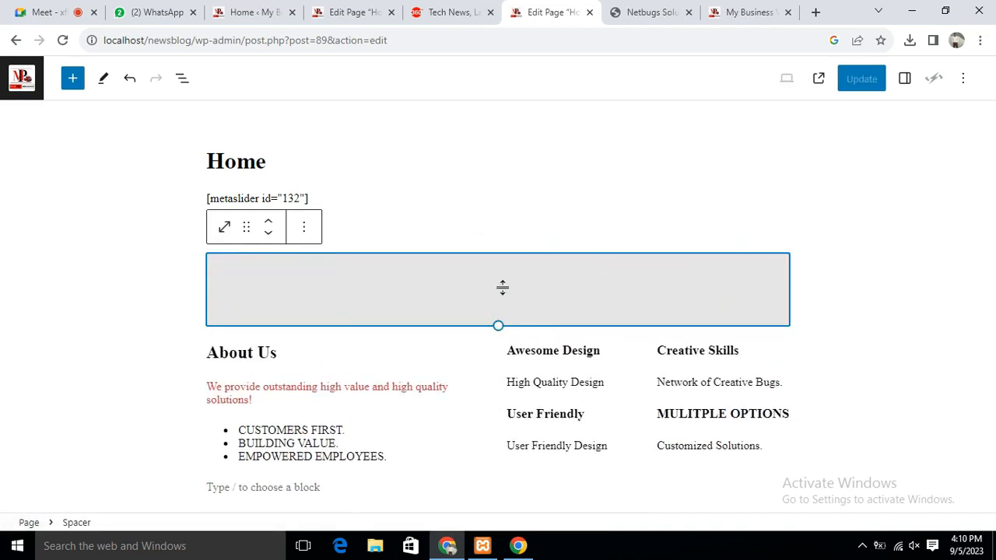
pyautogui.moveTo(498, 302); pyautogui.dragTo(498, 269)
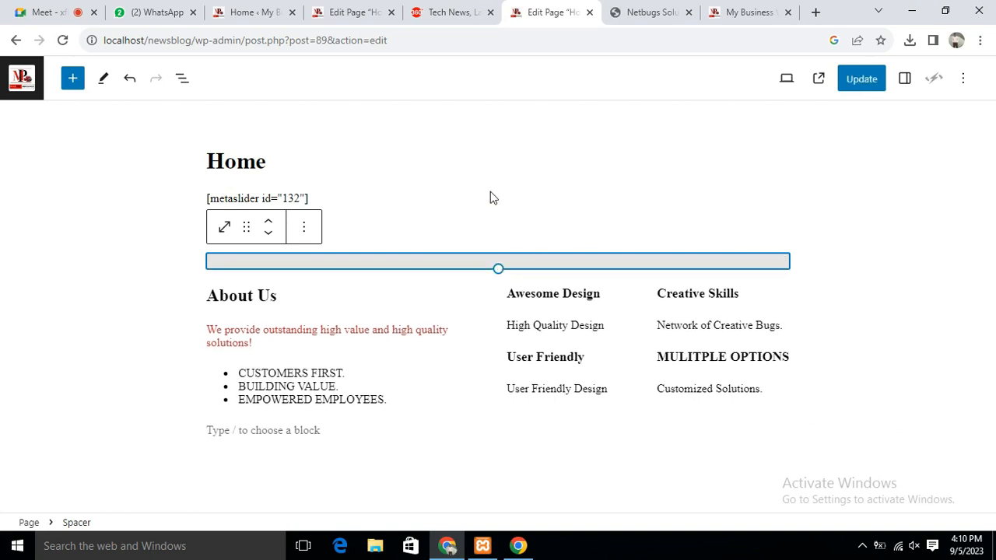
pyautogui.hotkey('ctrl', 'z')
# Insert a Spacer between the two metaslider sliders and shrink it to 44 px
pyautogui.moveTo(311, 216)
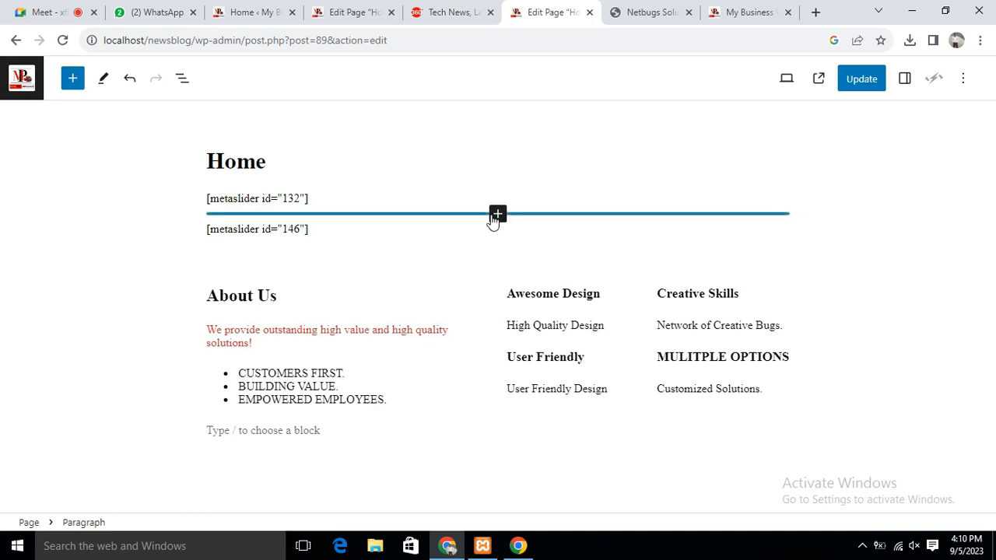
pyautogui.click(497, 214)
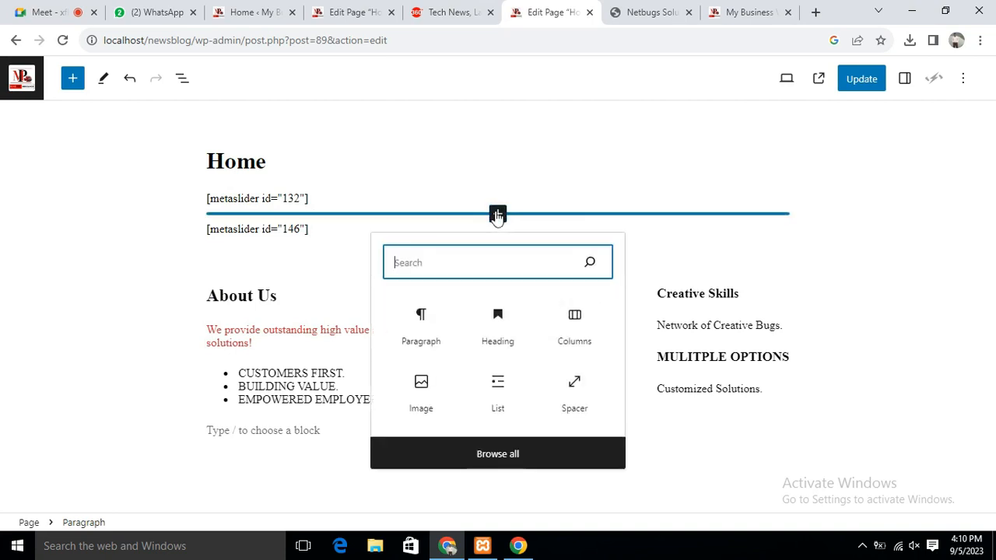
pyautogui.click(573, 393)
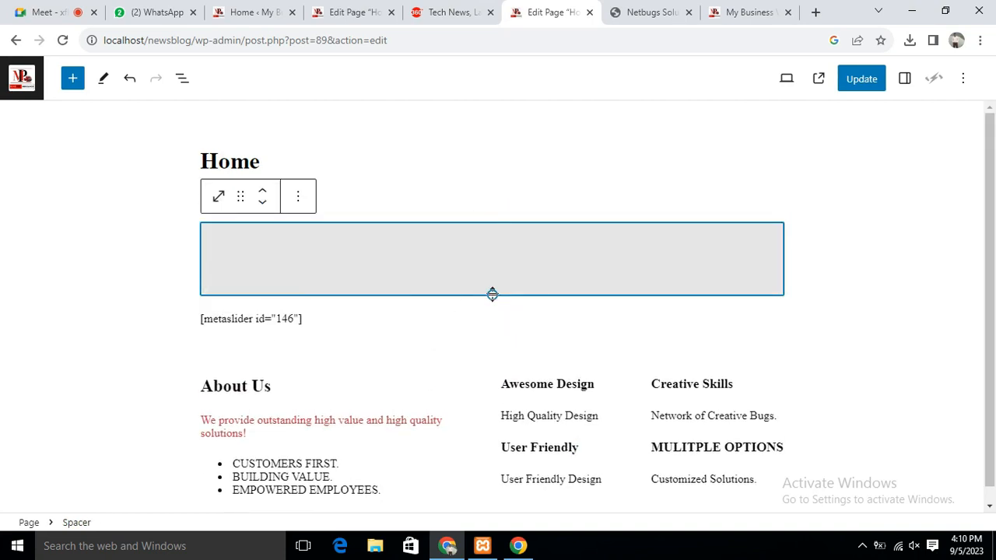
pyautogui.moveTo(491, 294); pyautogui.dragTo(498, 254)
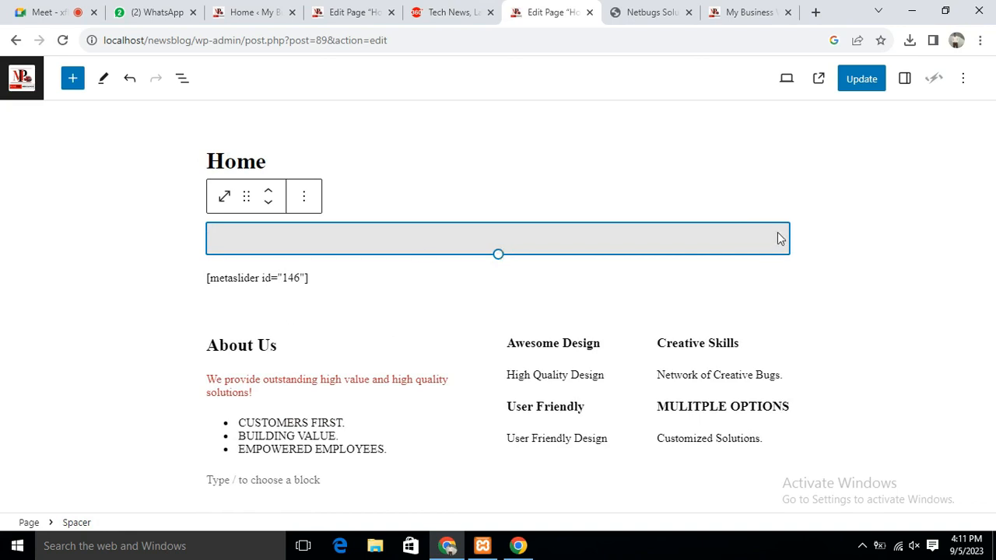
# Select blocks in the feature grid to find the insertion point between its rows
pyautogui.click(618, 375)
pyautogui.click(564, 343)
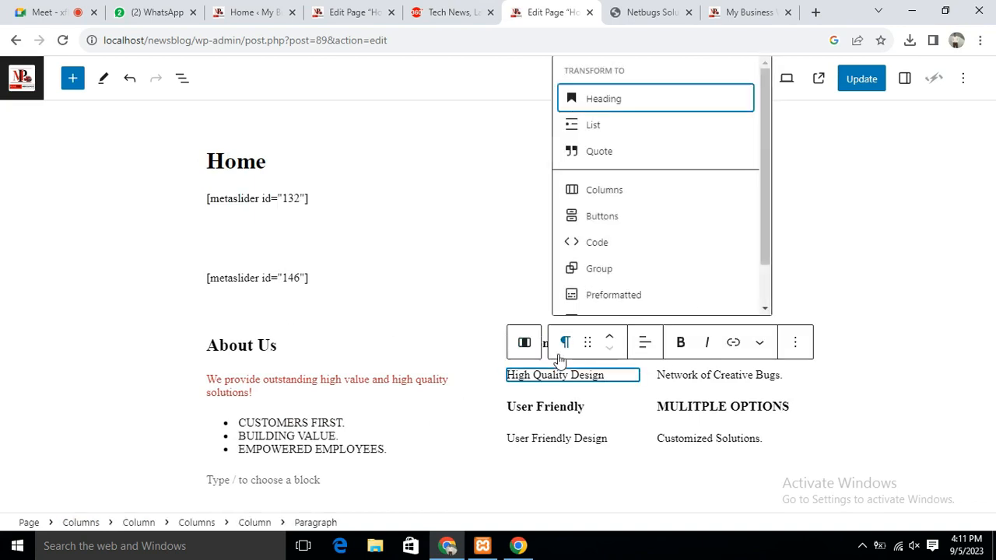
pyautogui.click(612, 378)
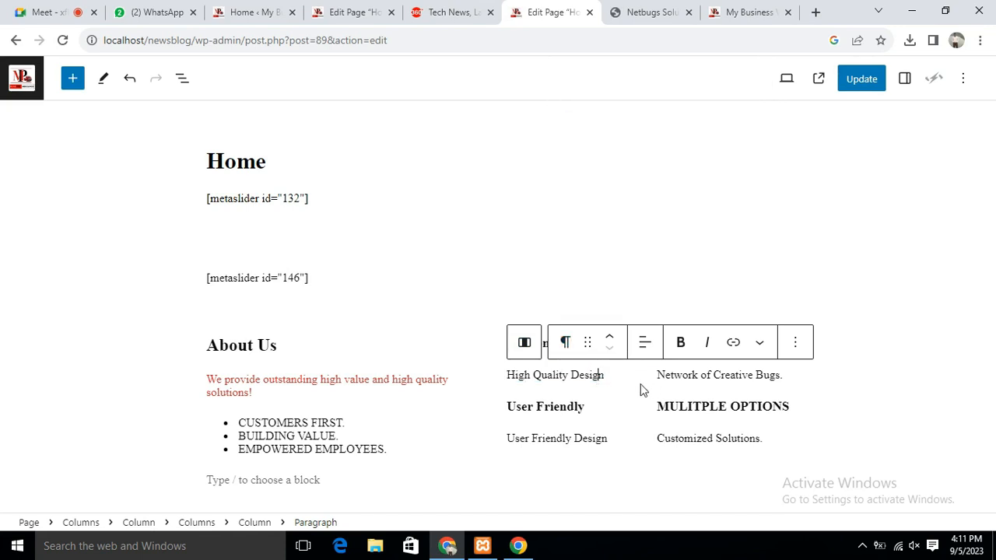
pyautogui.click(617, 386)
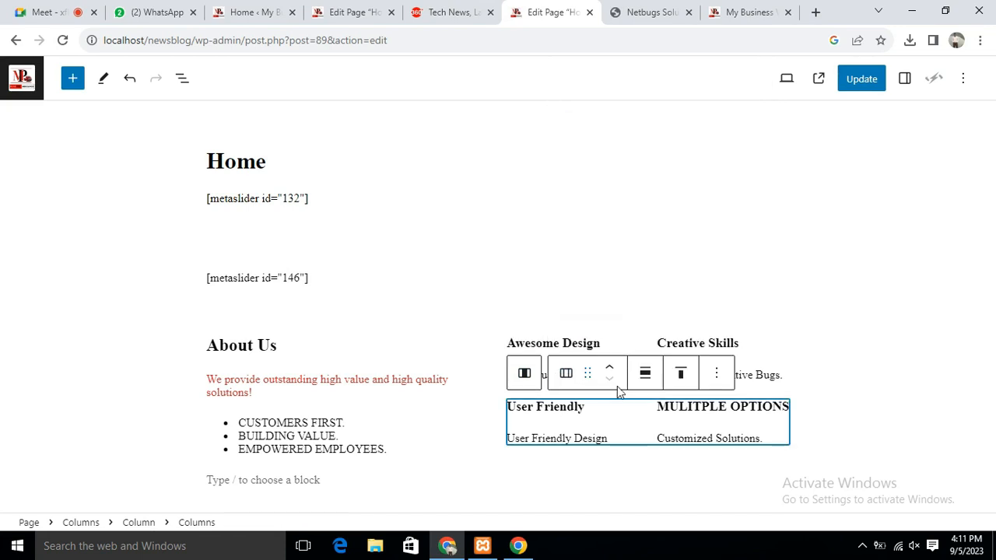
pyautogui.click(638, 430)
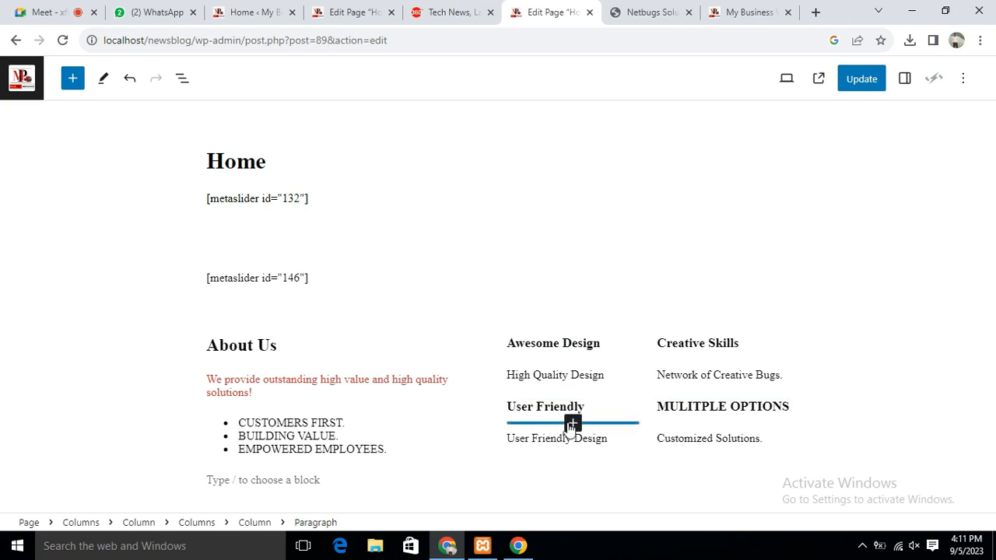
pyautogui.click(571, 423)
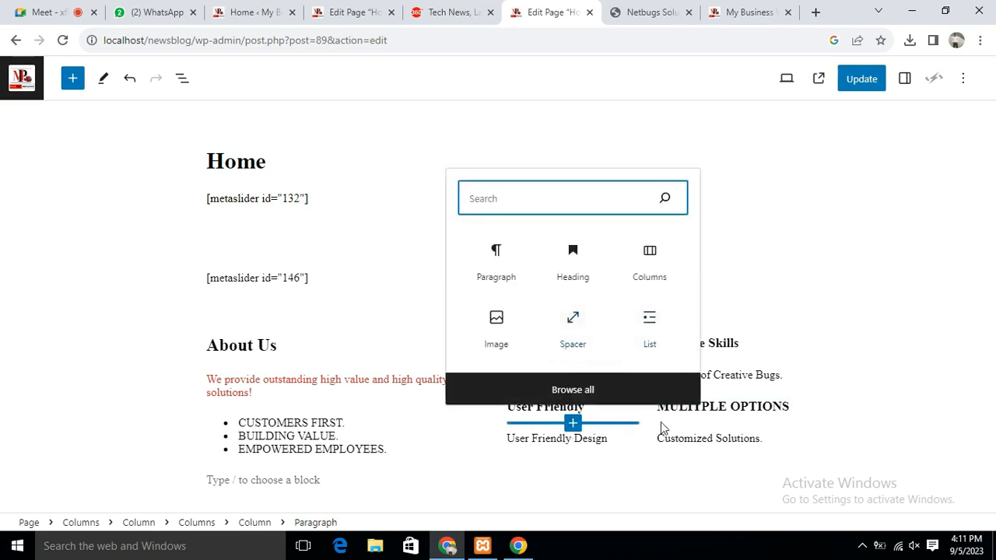
pyautogui.click(839, 269)
# Insert a 22 px Spacer between the two feature rows and update the Home page
pyautogui.click(631, 401)
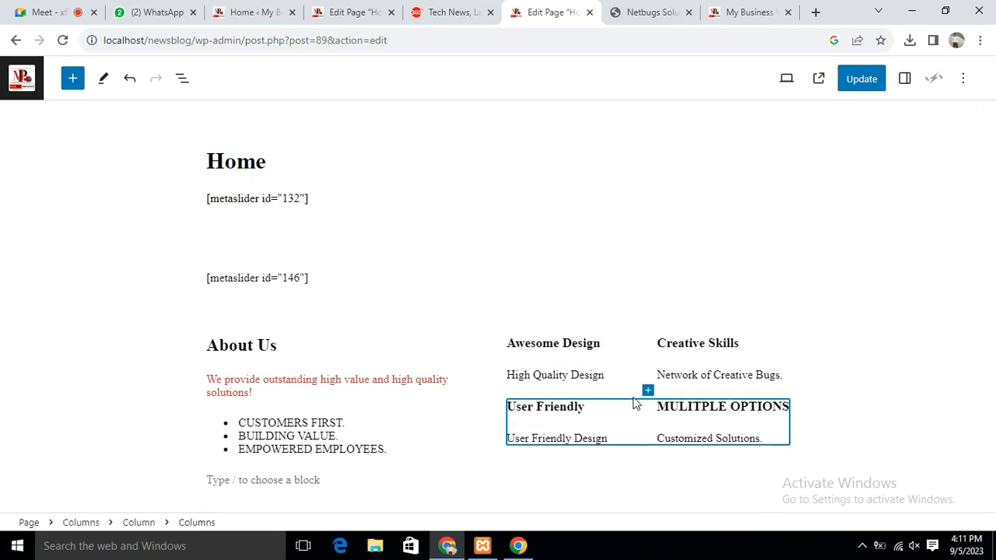
pyautogui.click(648, 390)
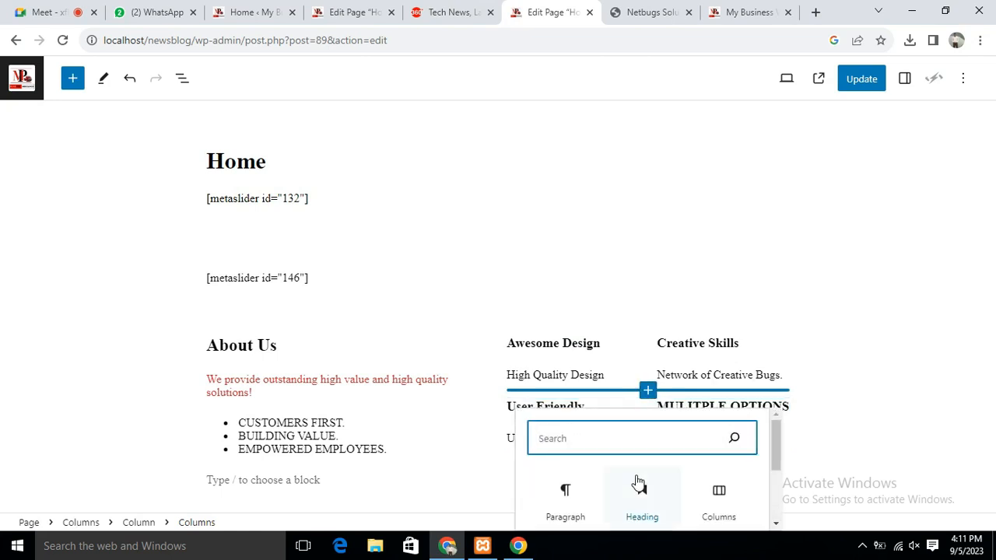
pyautogui.write('spac')
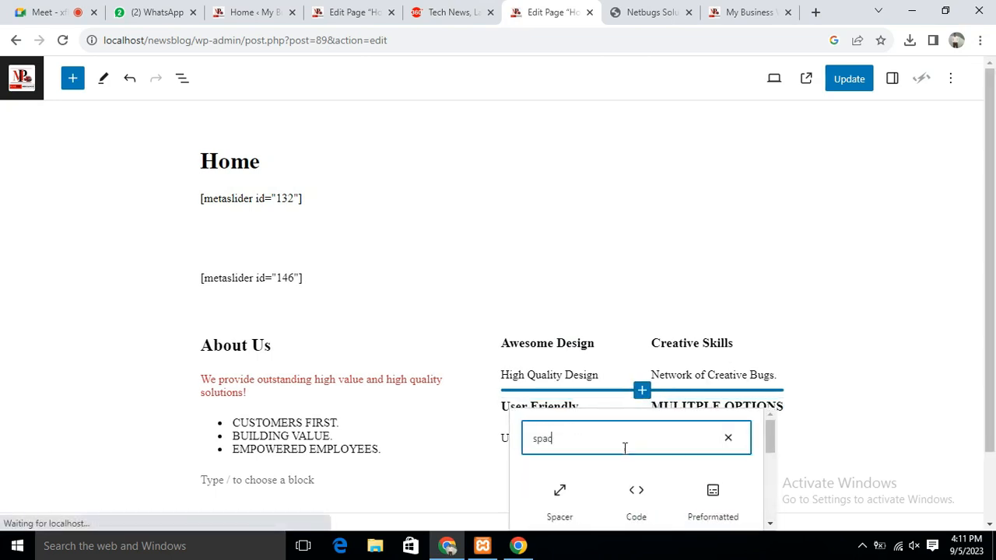
pyautogui.write('er')
pyautogui.click(560, 497)
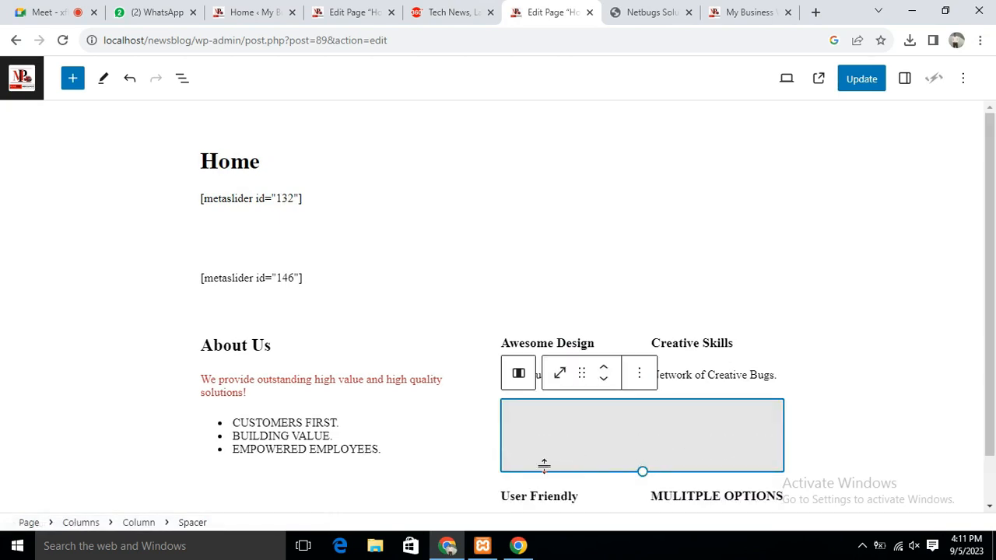
pyautogui.moveTo(640, 470); pyautogui.dragTo(635, 421)
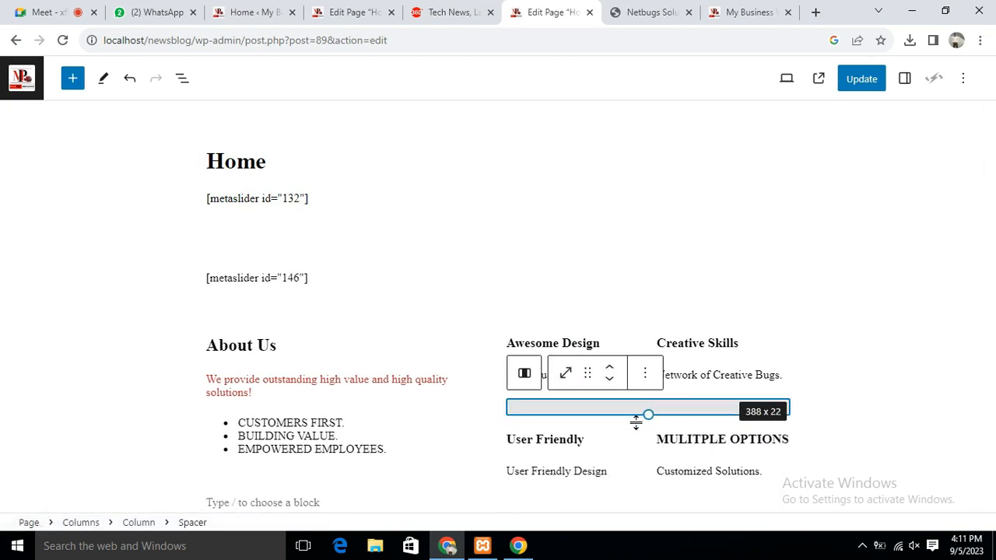
pyautogui.click(859, 80)
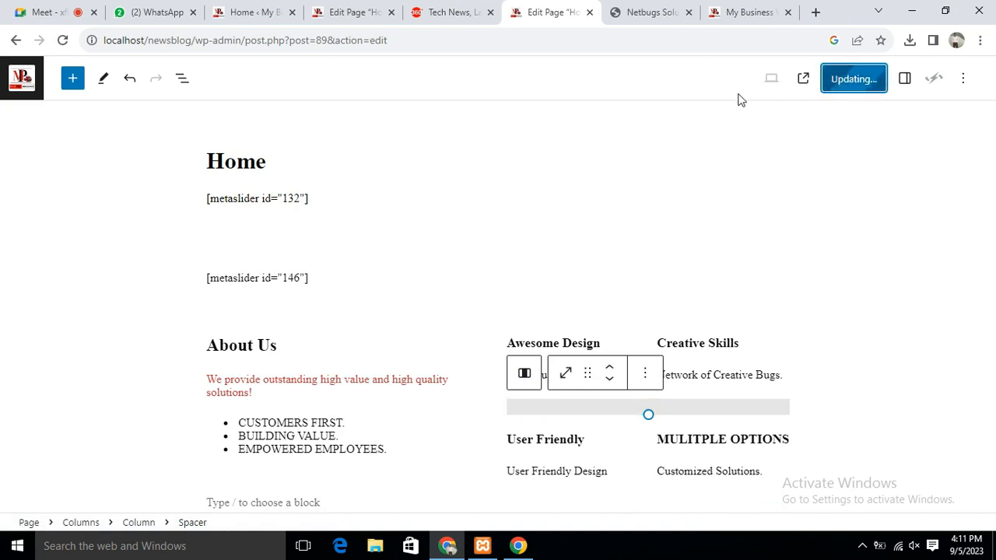
# Reload localhost/newsblog and scroll through the sliders, About Us column and spaced feature grid
pyautogui.click(737, 14)
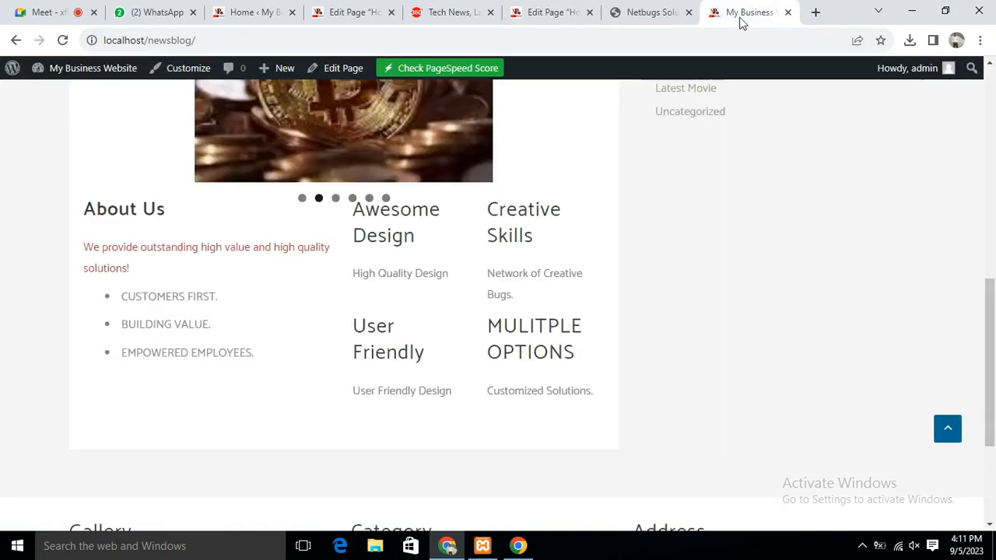
pyautogui.scroll(10, 753, 162)
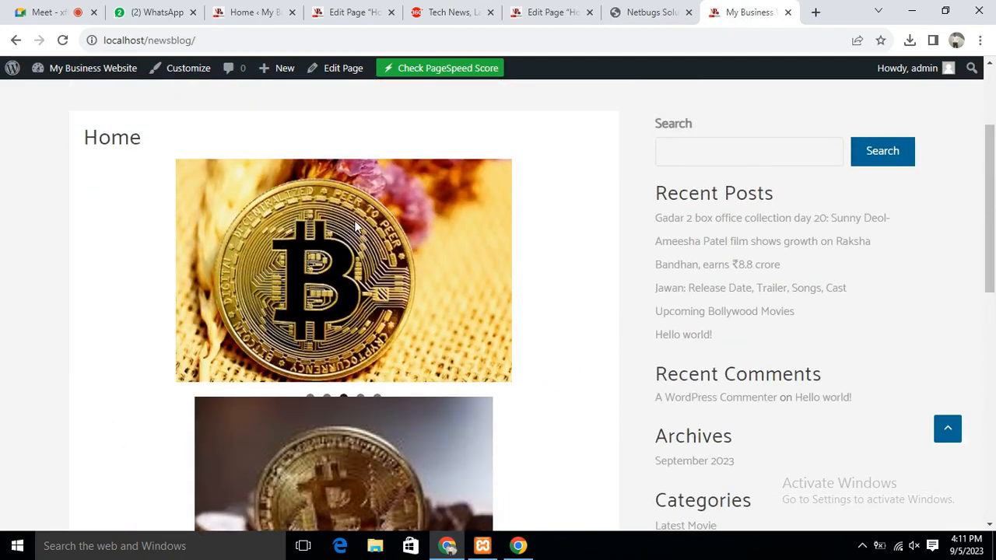
pyautogui.scroll(-8, 400, 399)
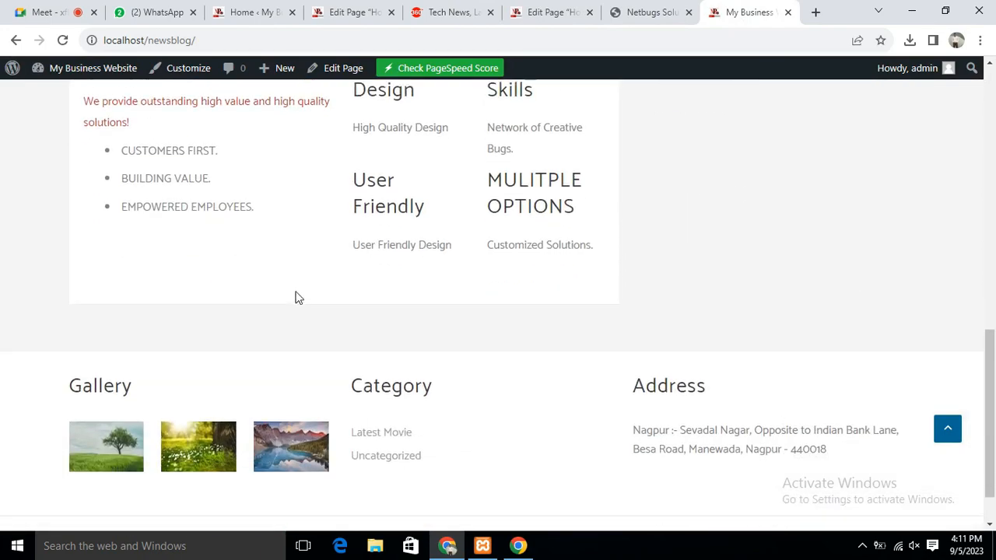
pyautogui.scroll(3, 464, 298)
pyautogui.scroll(3, 465, 298)
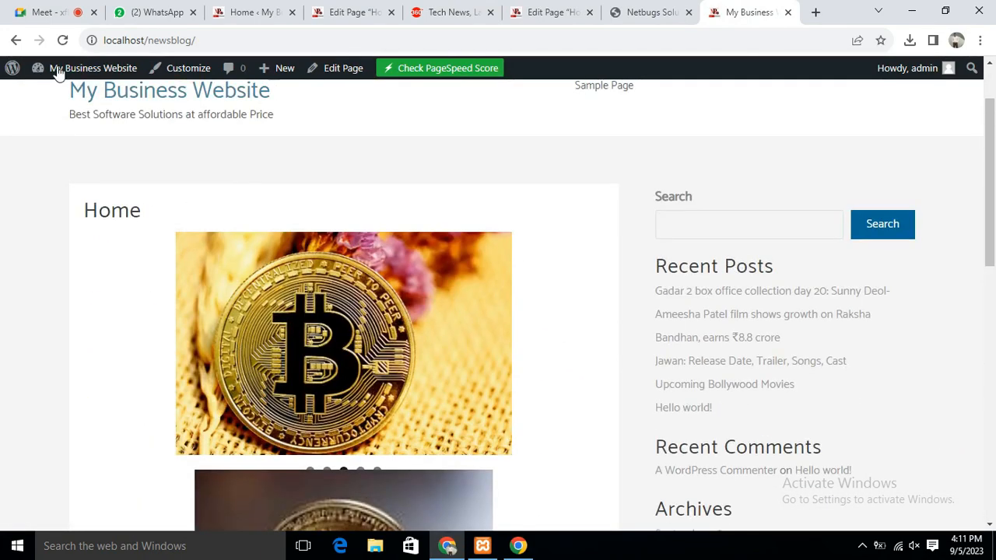
pyautogui.click(62, 40)
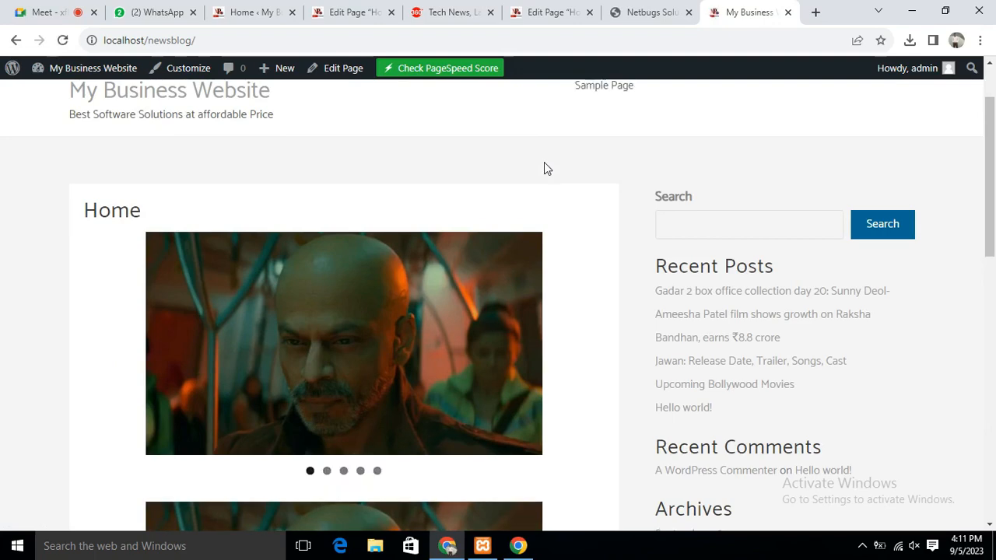
pyautogui.scroll(-6, 544, 168)
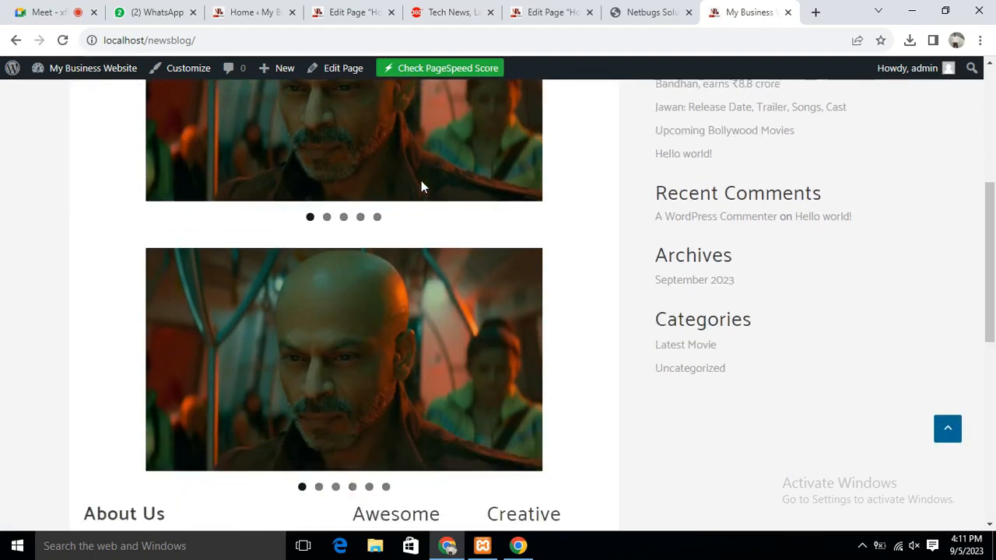
pyautogui.scroll(-2, 420, 193)
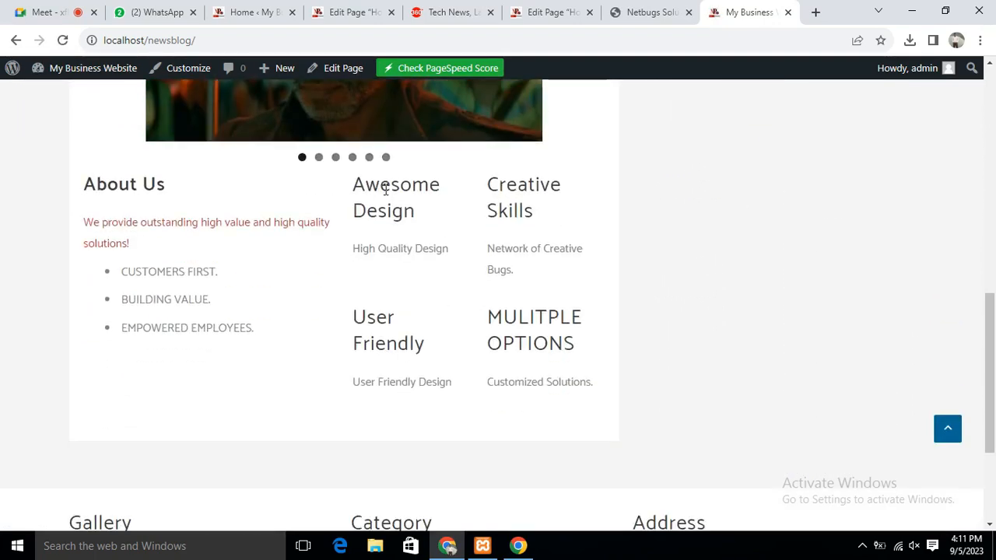
pyautogui.scroll(3, 385, 189)
pyautogui.scroll(3, 336, 127)
pyautogui.scroll(-2, 338, 140)
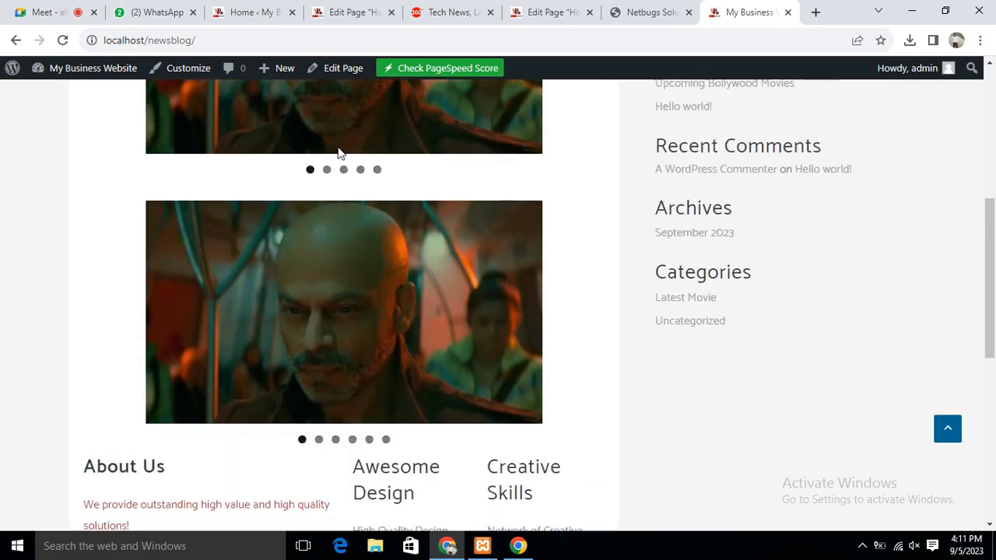
pyautogui.scroll(-5, 339, 156)
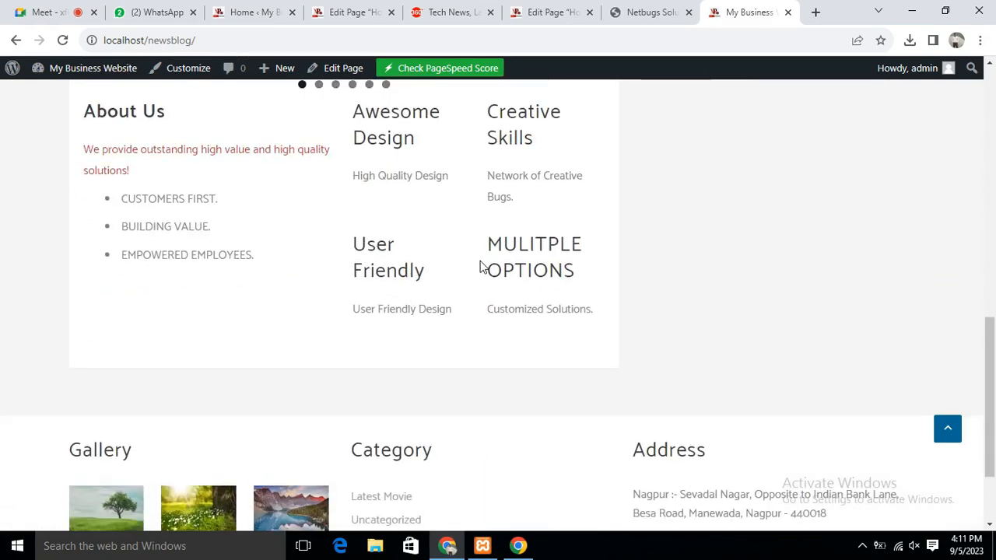
pyautogui.scroll(10, 480, 266)
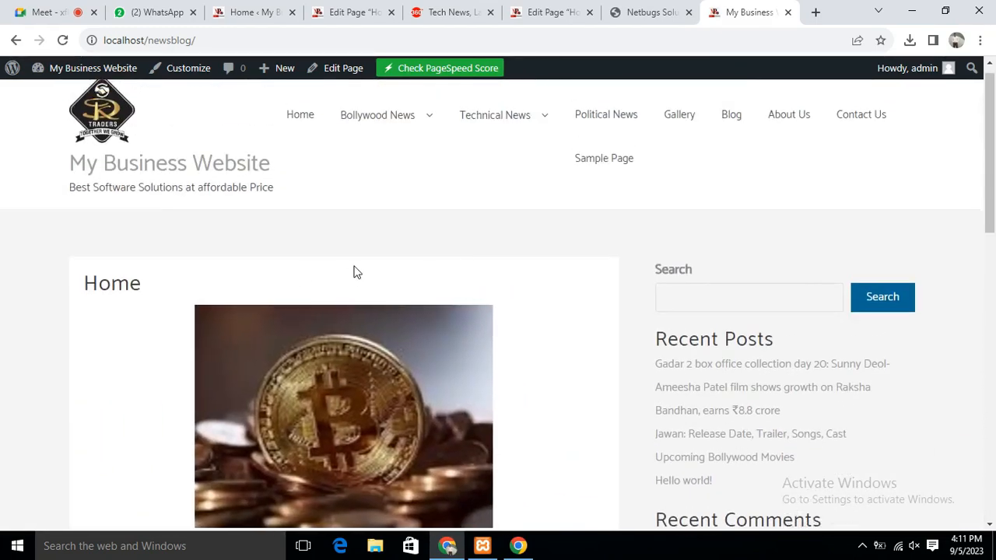
pyautogui.scroll(-8, 365, 268)
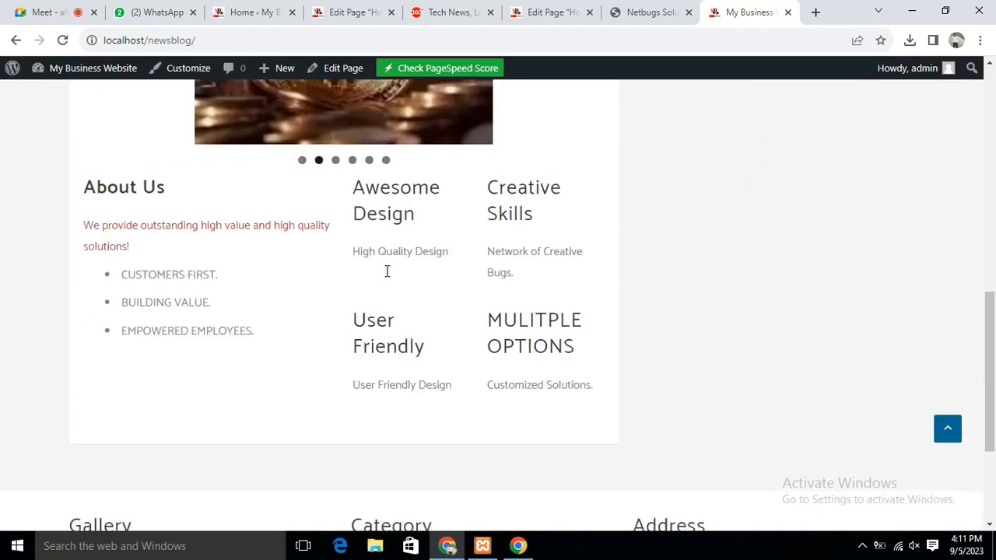
pyautogui.scroll(8, 386, 271)
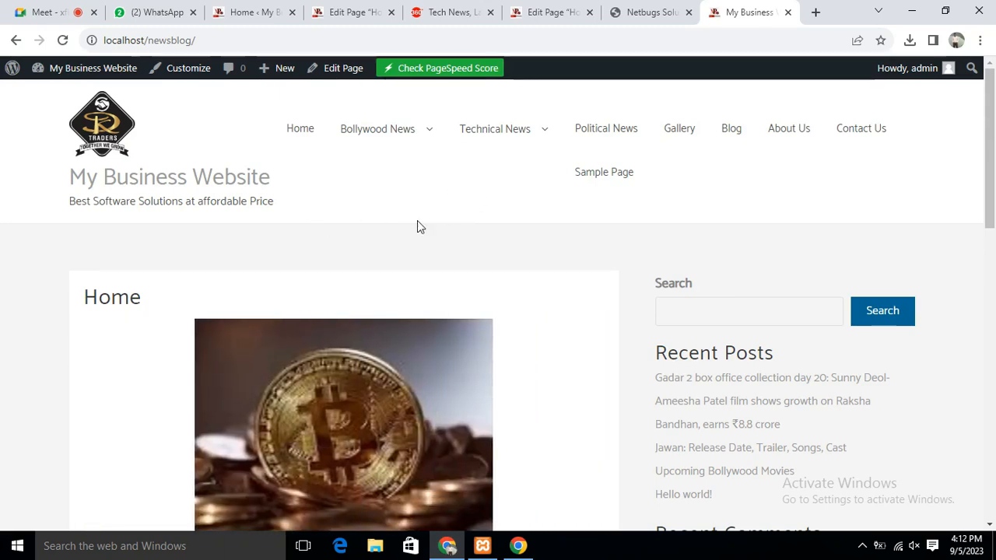
pyautogui.scroll(-3, 417, 227)
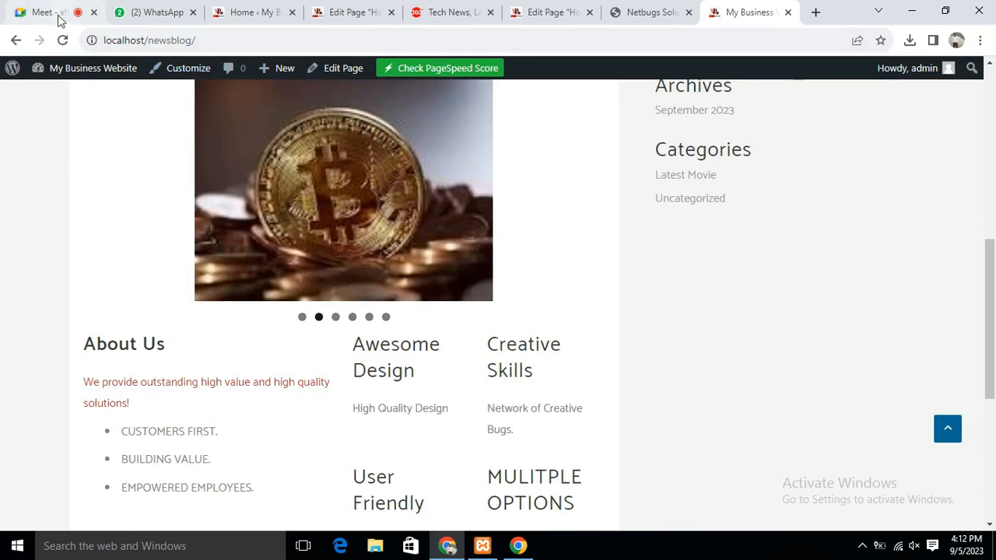
# Switch back to the Google Meet call tab
pyautogui.click(58, 16)
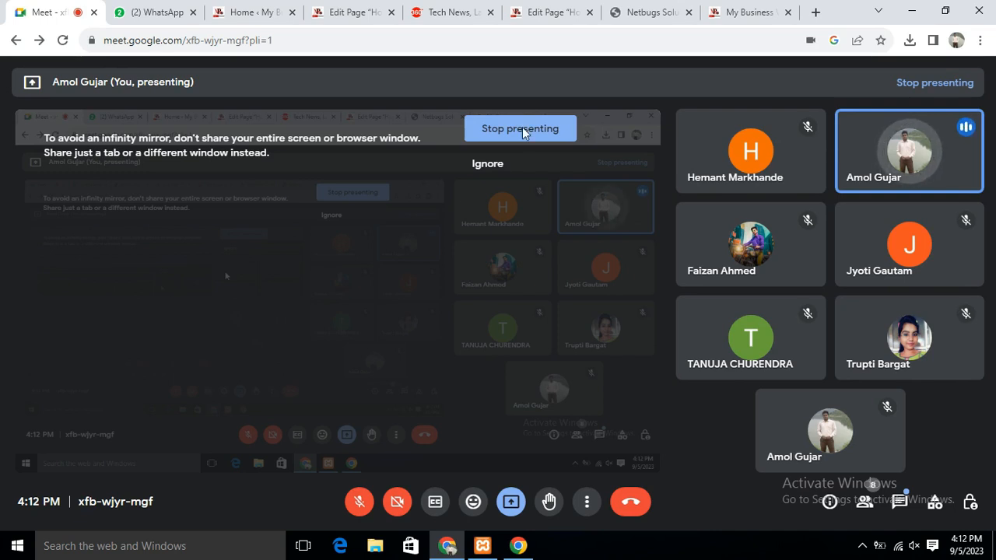
# Open a new browser tab and load the nscm.ac.in site
pyautogui.click(816, 12)
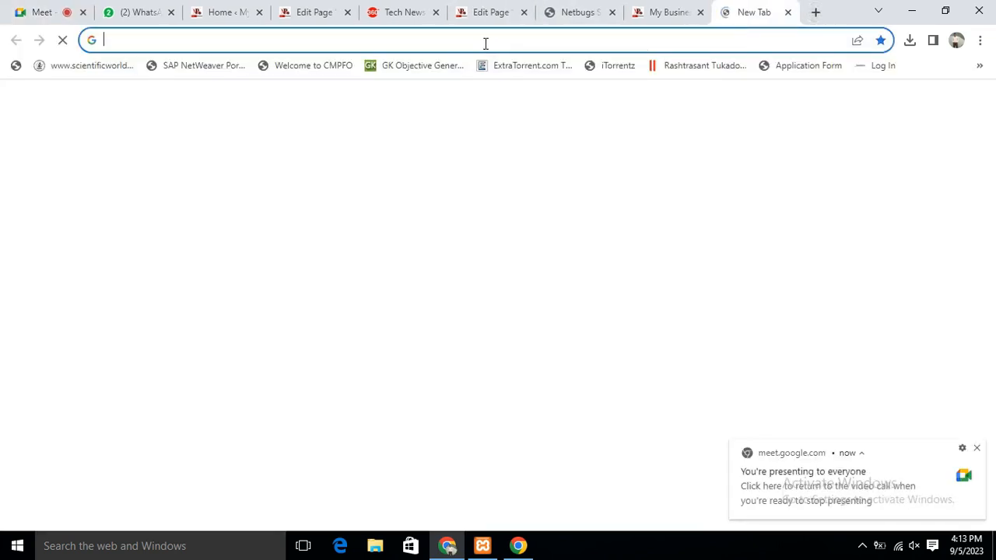
pyautogui.write('ns')
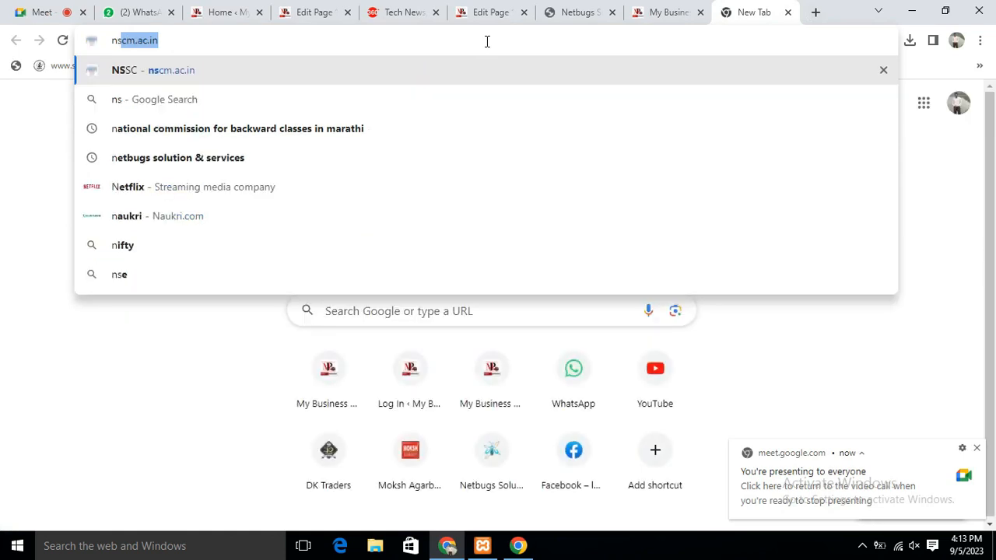
pyautogui.write('cm')
pyautogui.press('Return')
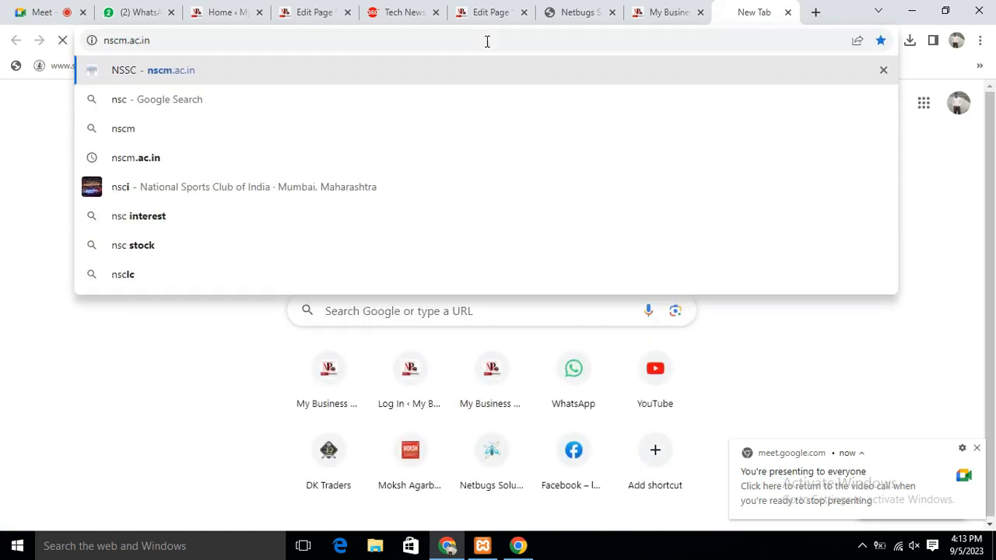